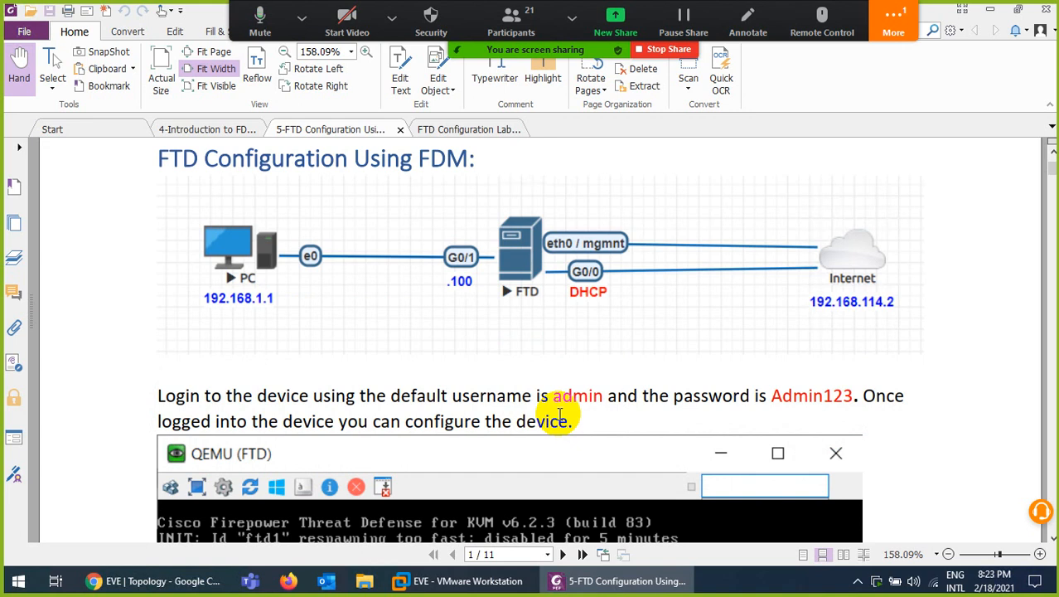
# Check the EVE lab topology, then select the default username admin and password in the guide
pyautogui.scroll(-1, 489, 406)
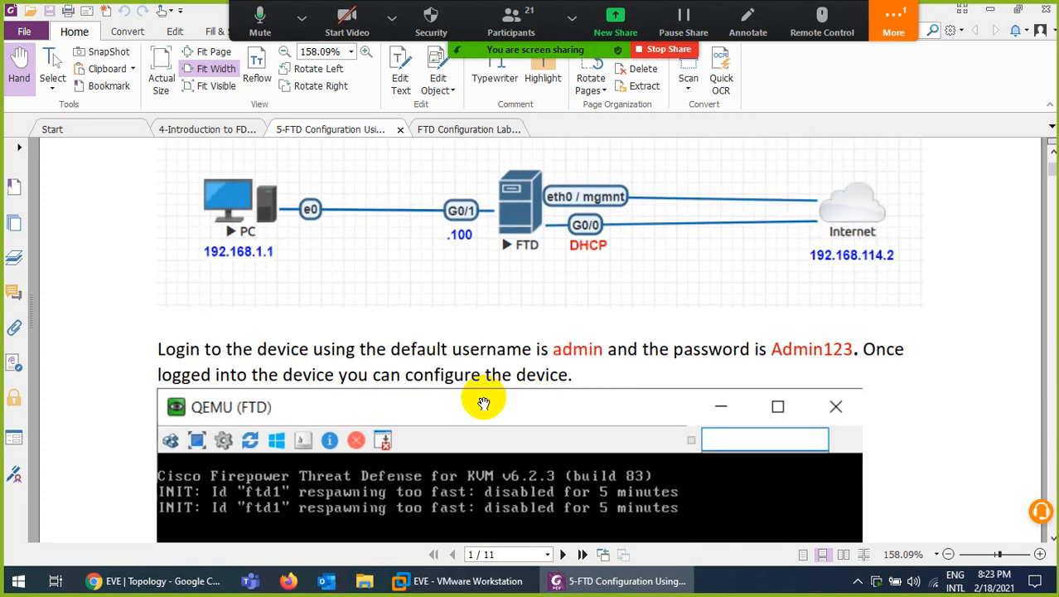
pyautogui.scroll(3, 484, 402)
pyautogui.click(165, 581)
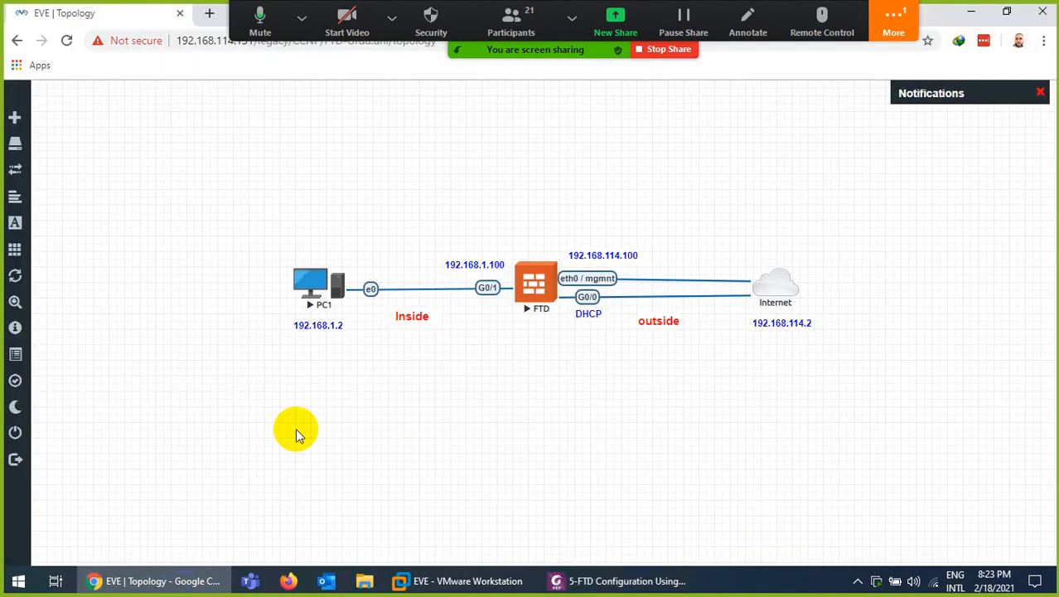
pyautogui.click(220, 580)
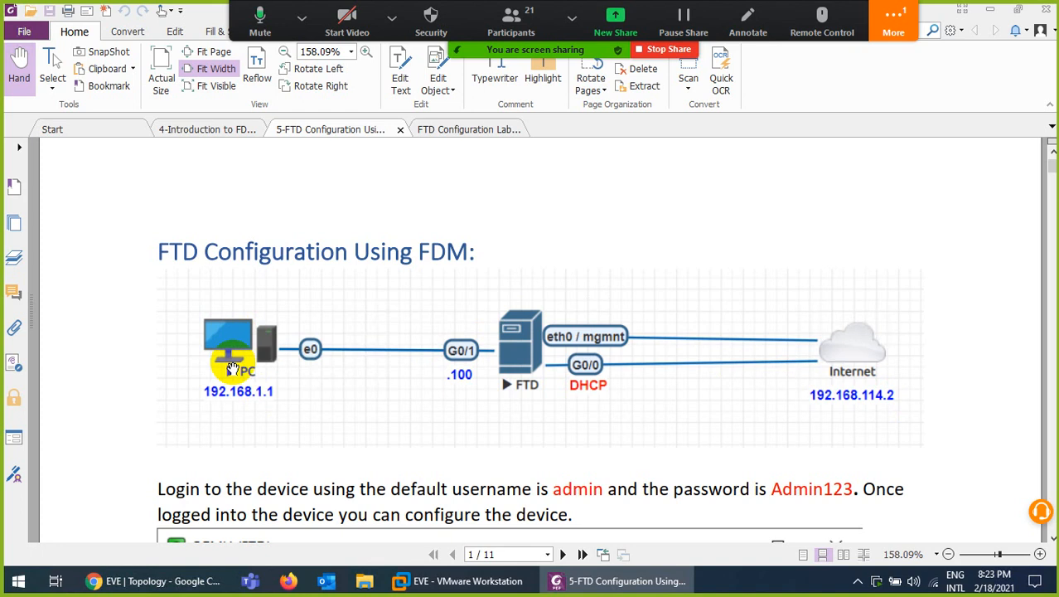
pyautogui.scroll(-5, 232, 369)
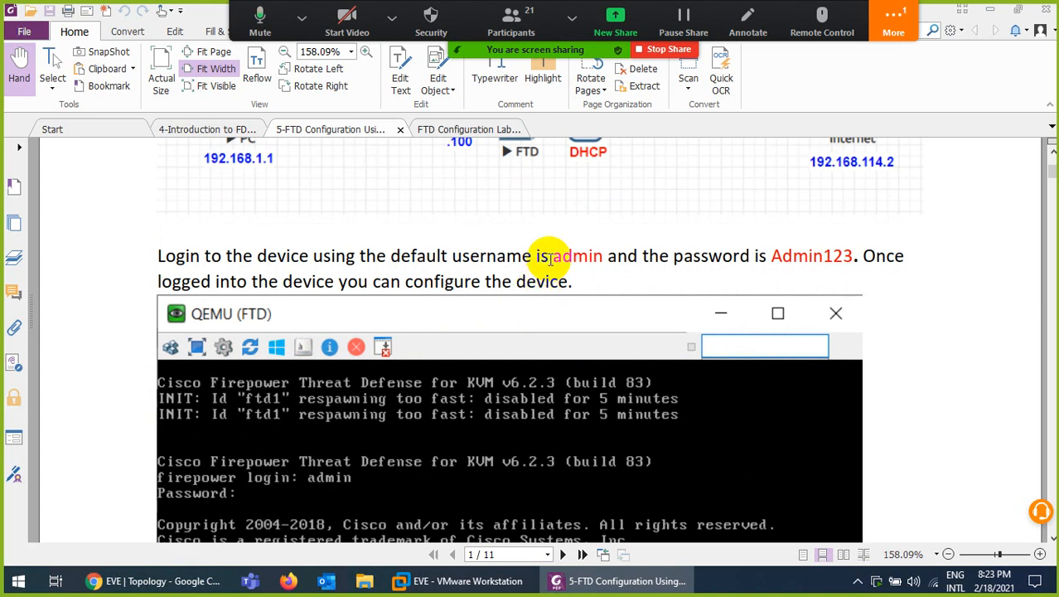
pyautogui.moveTo(553, 256); pyautogui.dragTo(602, 255)
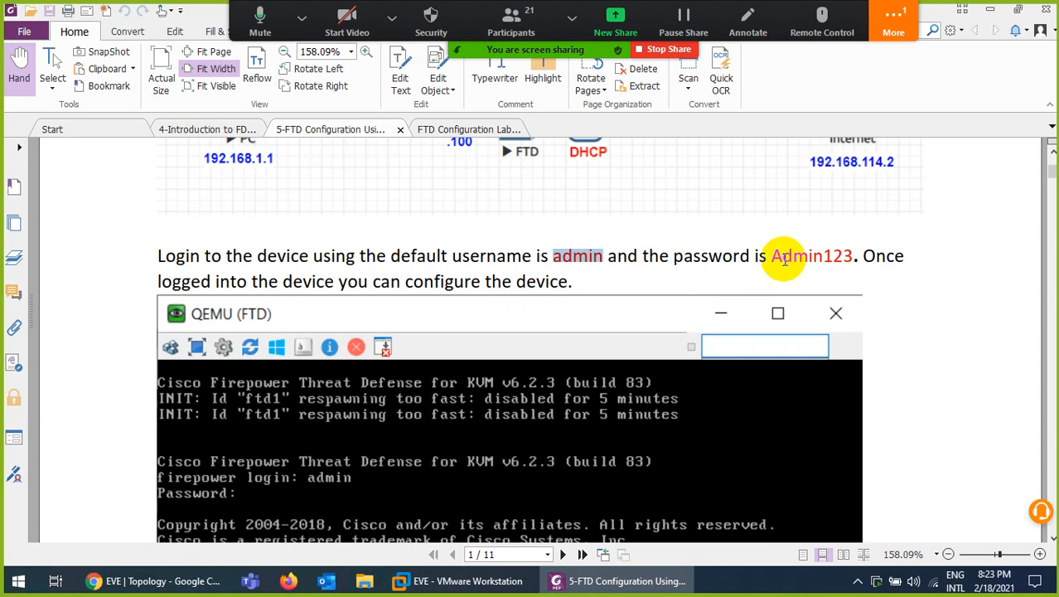
pyautogui.moveTo(771, 256); pyautogui.dragTo(859, 256)
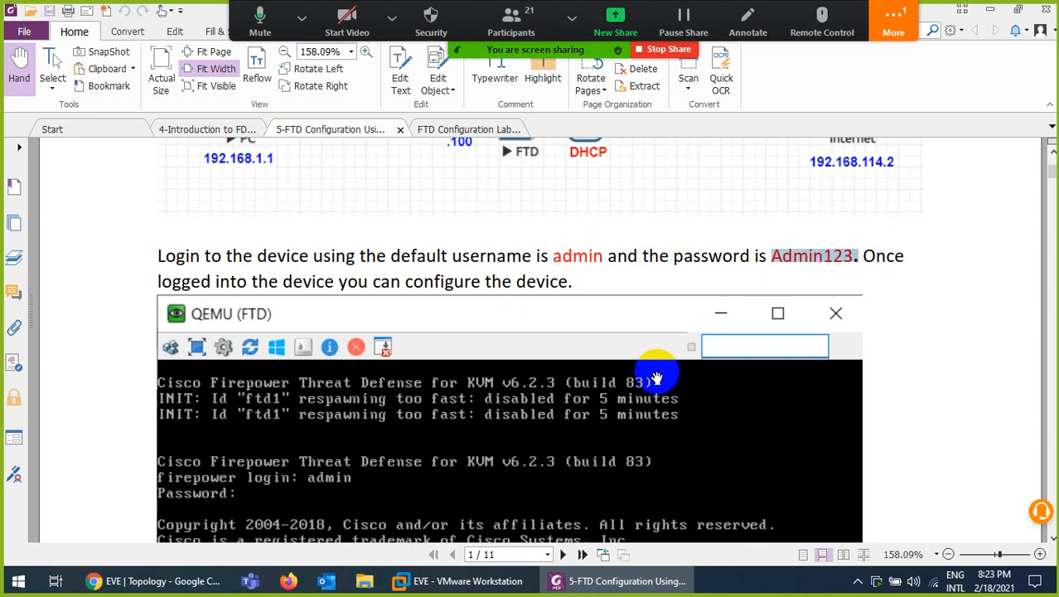
# Highlight the default management address 192.168.45.45 in yellow and continue to page 2
pyautogui.scroll(-8, 413, 406)
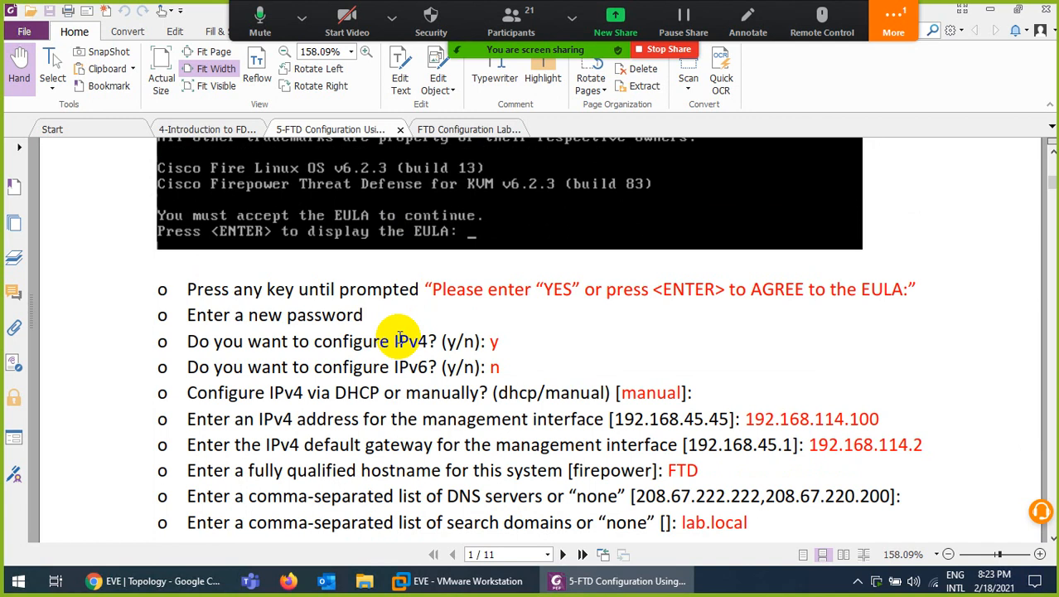
pyautogui.scroll(-1, 423, 332)
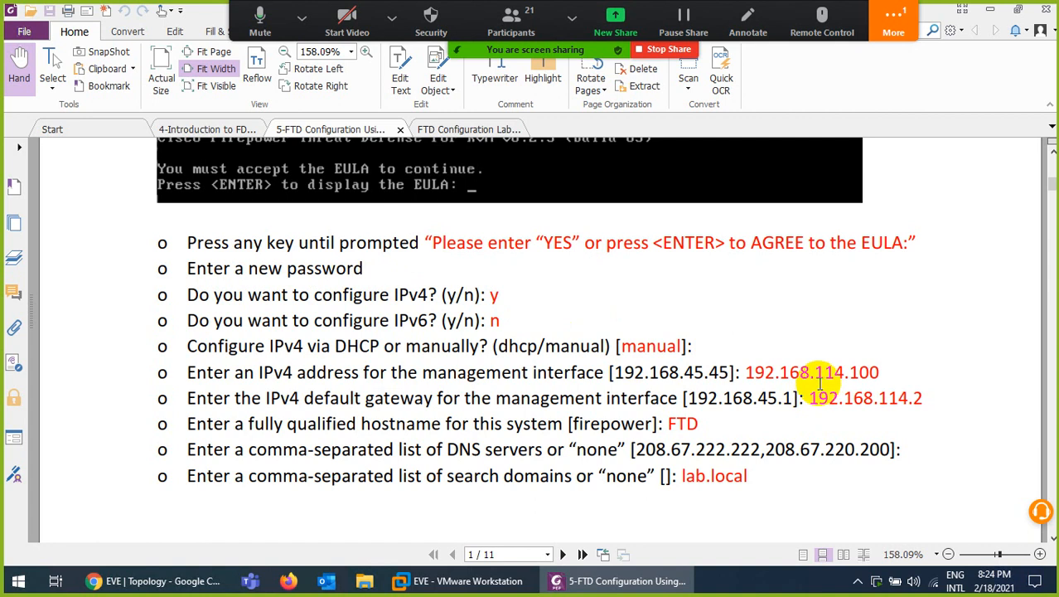
pyautogui.moveTo(730, 375); pyautogui.dragTo(615, 375)
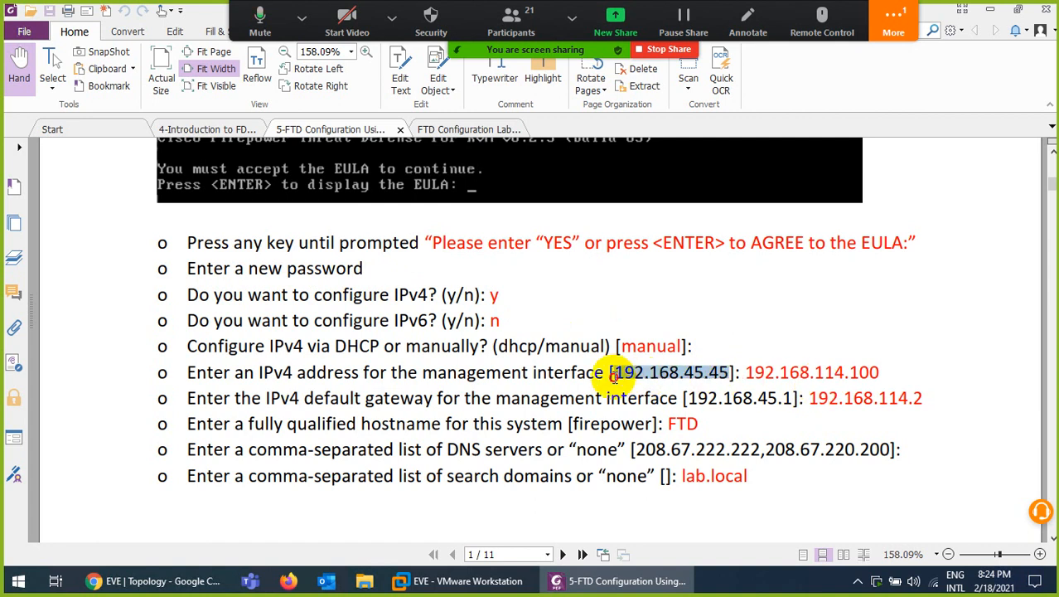
pyautogui.click(542, 78)
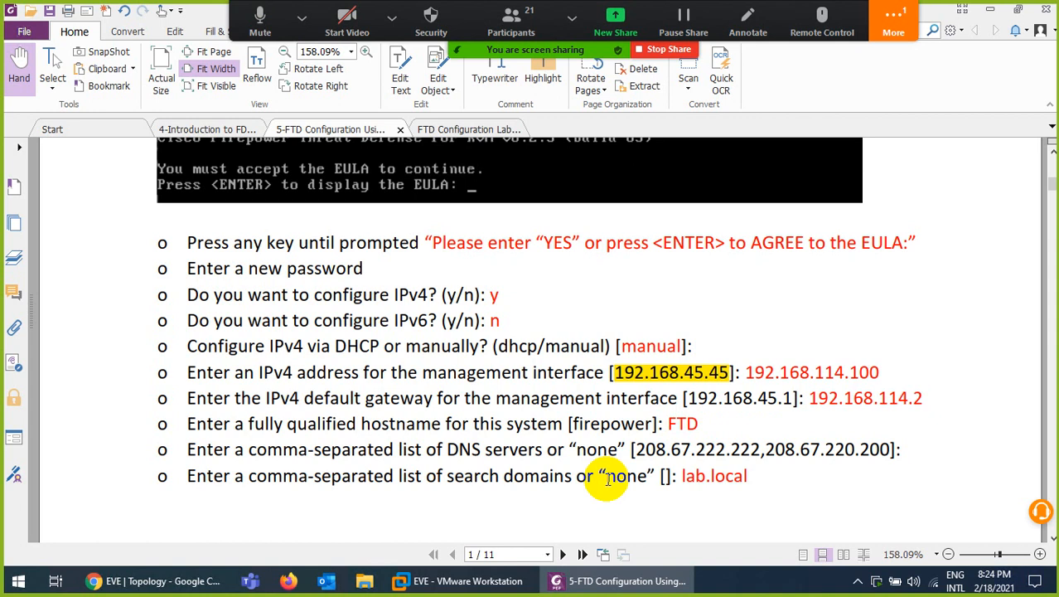
pyautogui.scroll(-2, 620, 470)
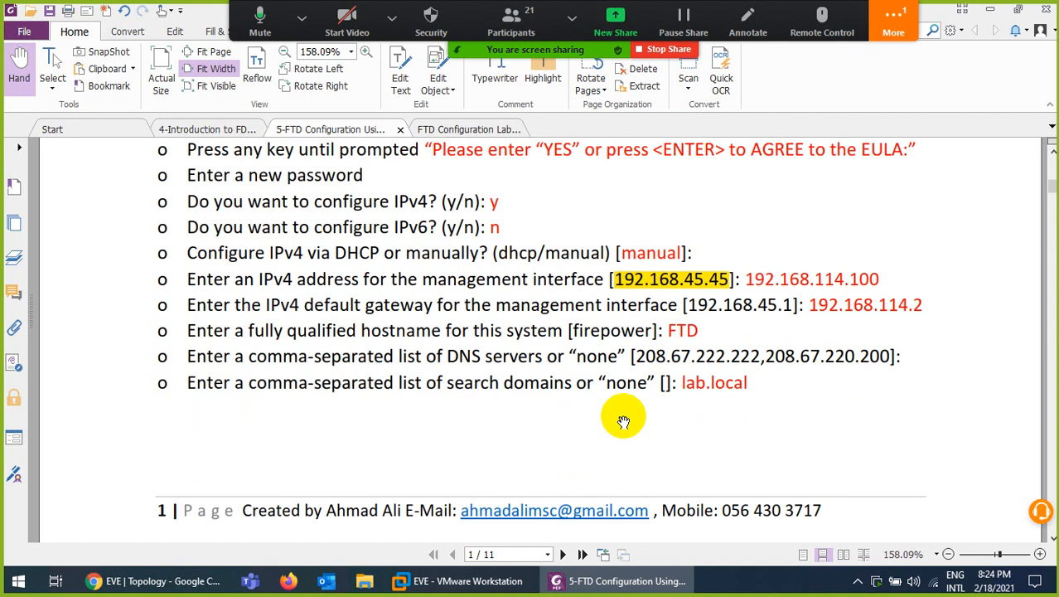
pyautogui.scroll(-10, 624, 421)
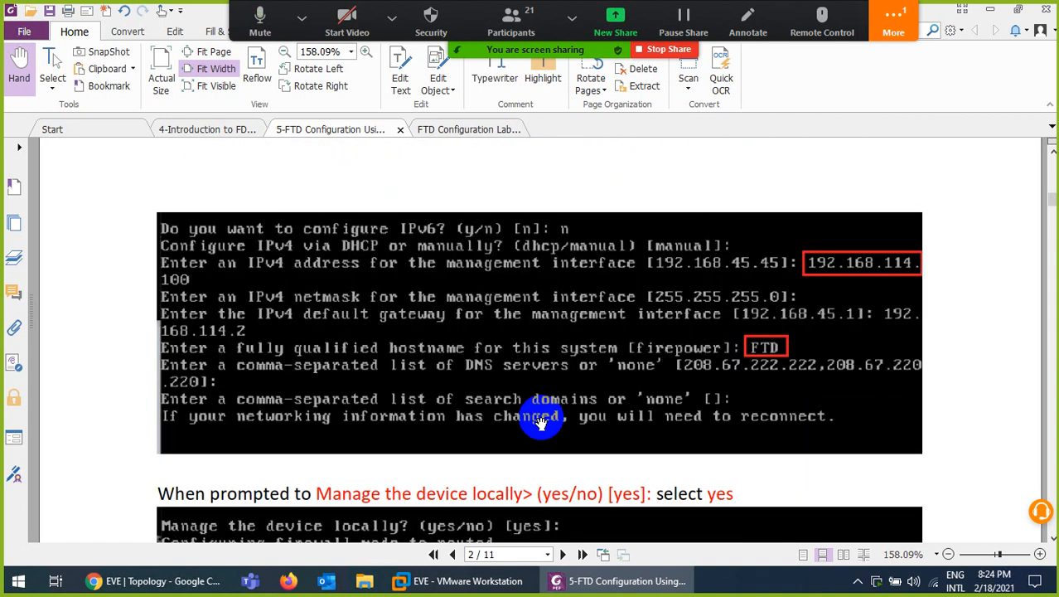
# Scroll through pages 2 and 3 to the Device Setup wizard on page 4
pyautogui.scroll(-7, 540, 421)
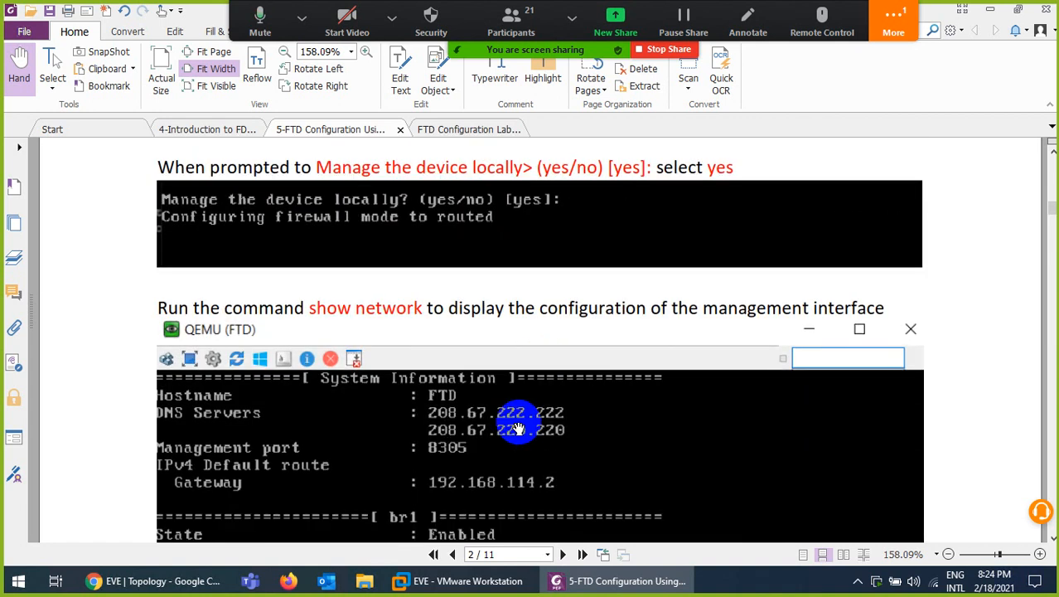
pyautogui.scroll(2, 504, 270)
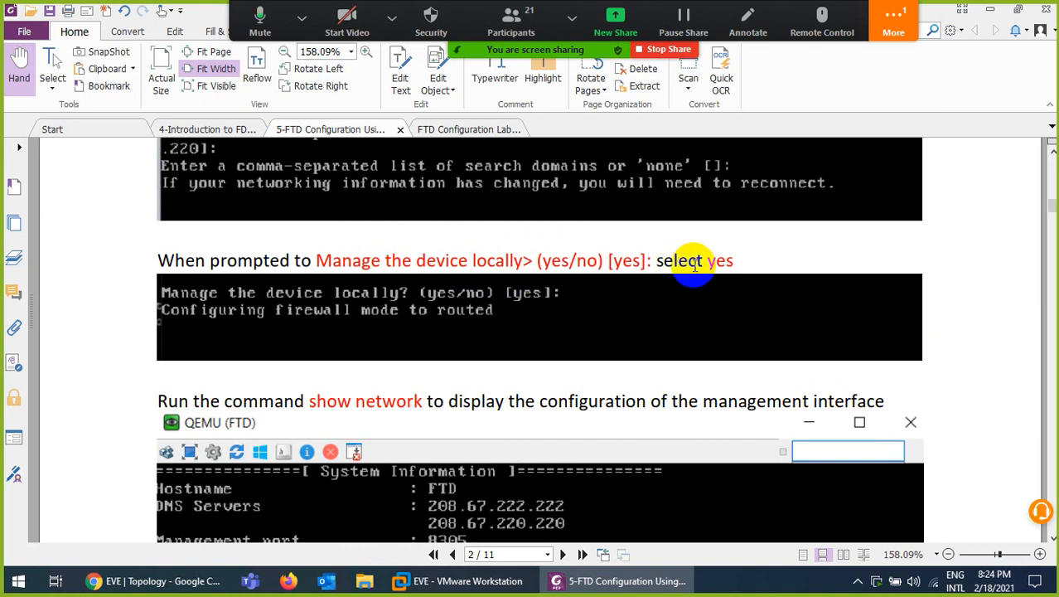
pyautogui.scroll(-5, 630, 307)
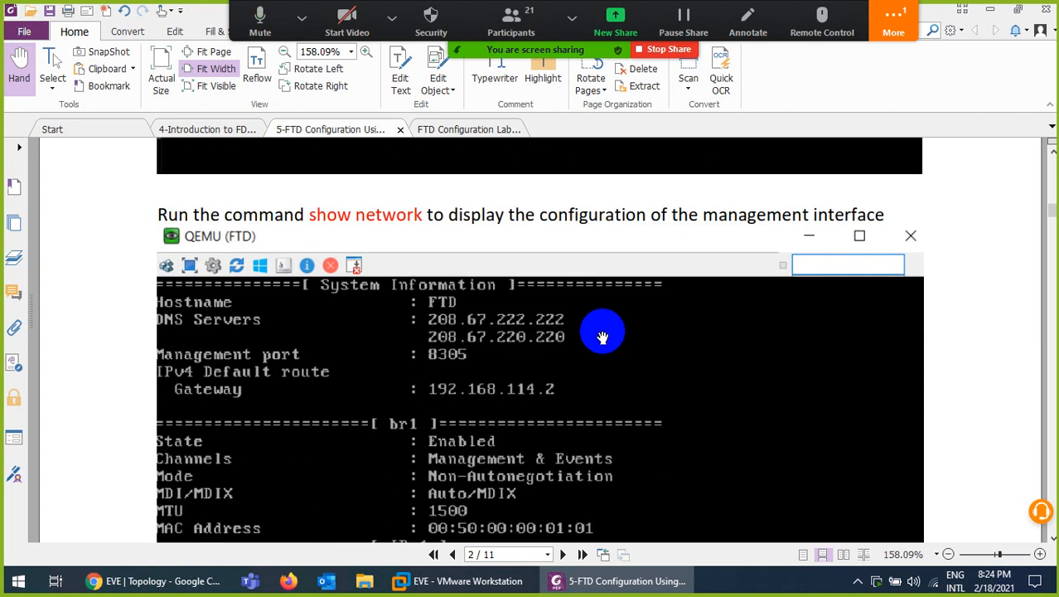
pyautogui.scroll(-1, 602, 337)
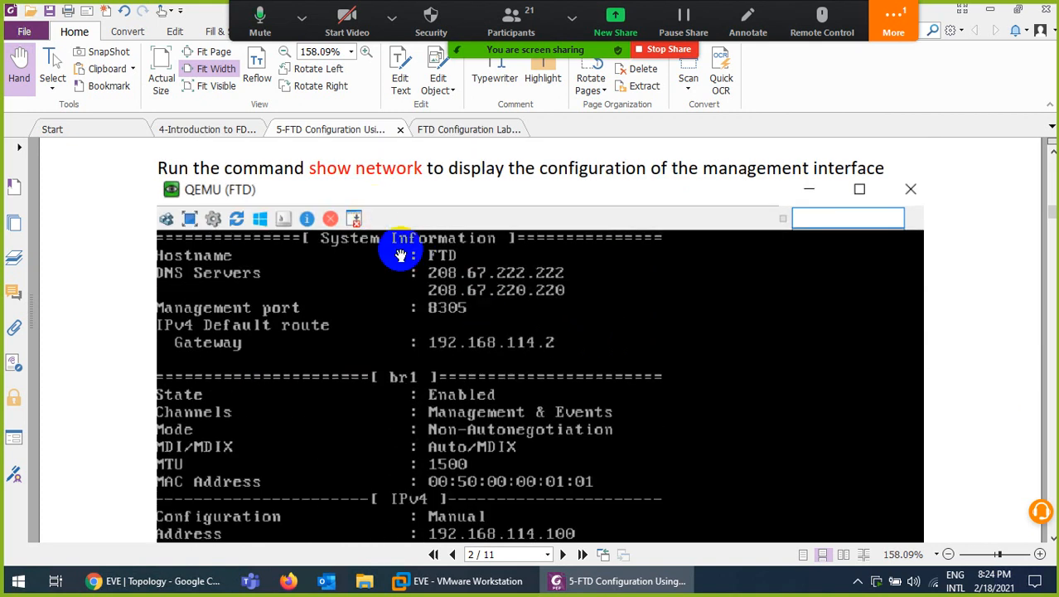
pyautogui.scroll(-20, 472, 405)
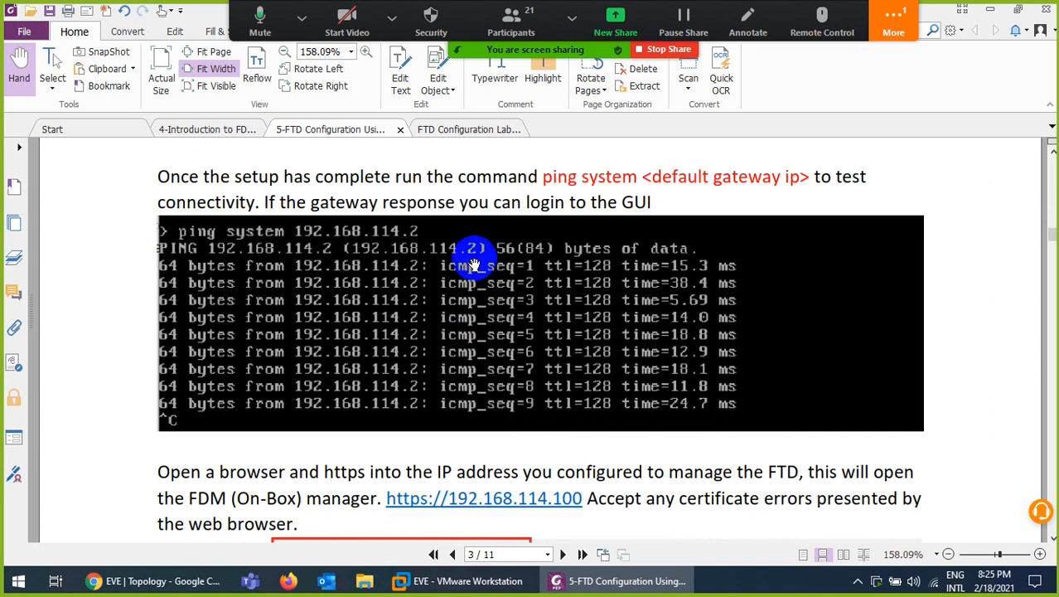
pyautogui.scroll(-6, 474, 264)
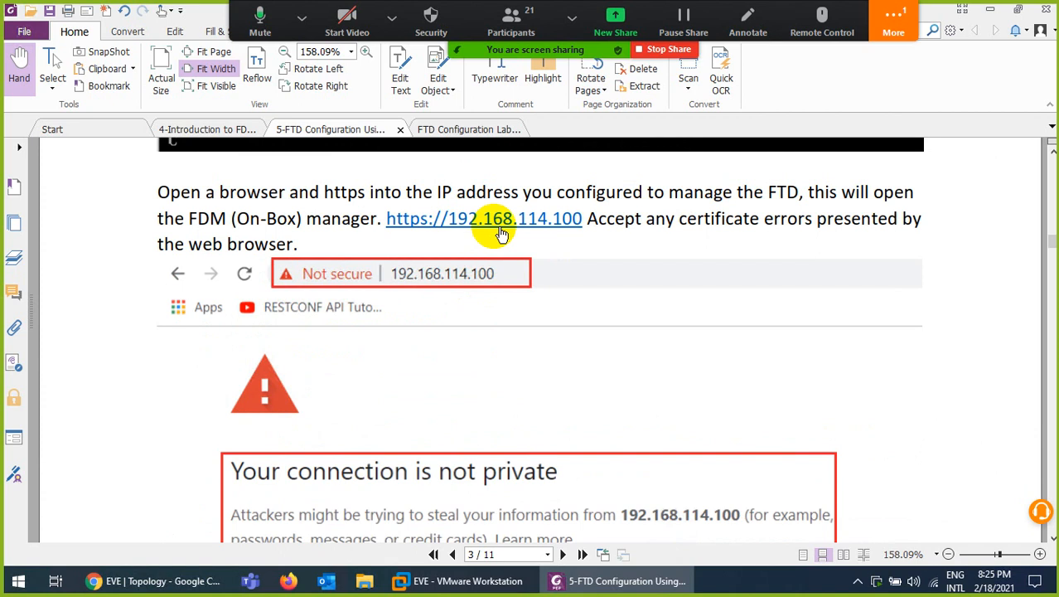
pyautogui.scroll(-8, 502, 235)
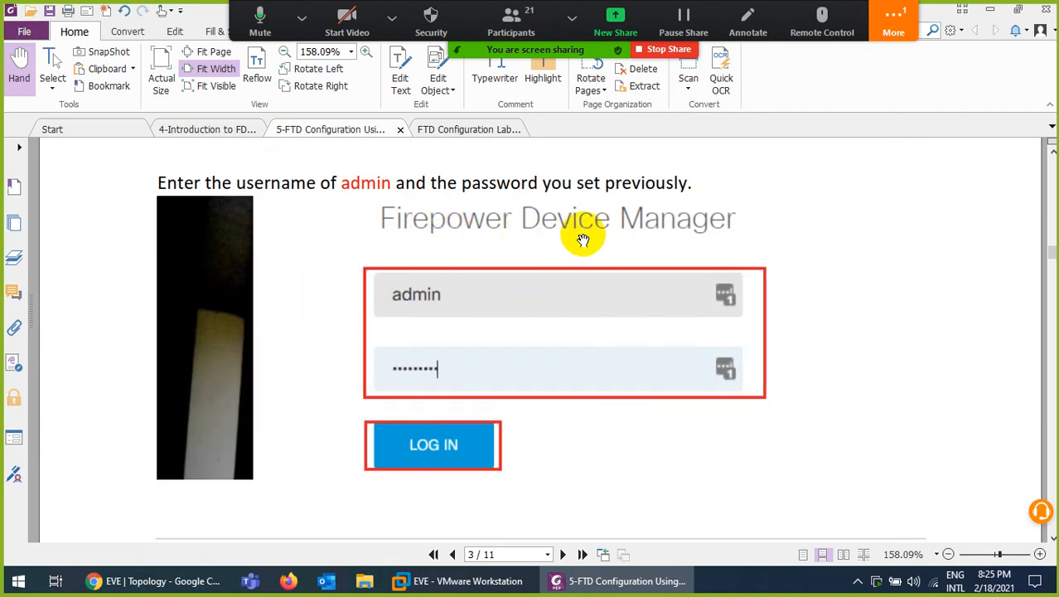
pyautogui.scroll(7, 576, 267)
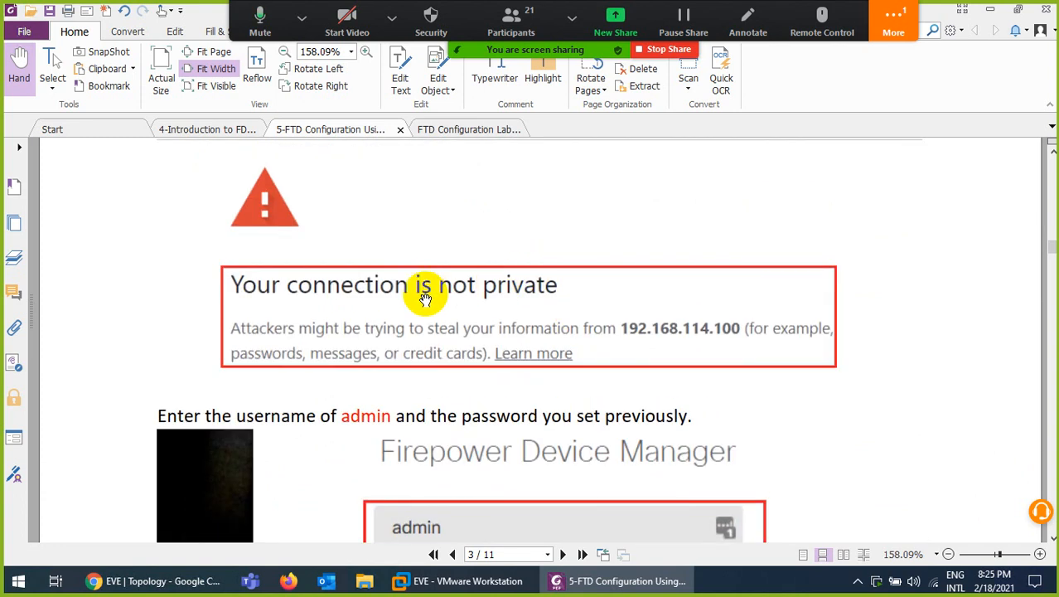
pyautogui.scroll(3, 379, 301)
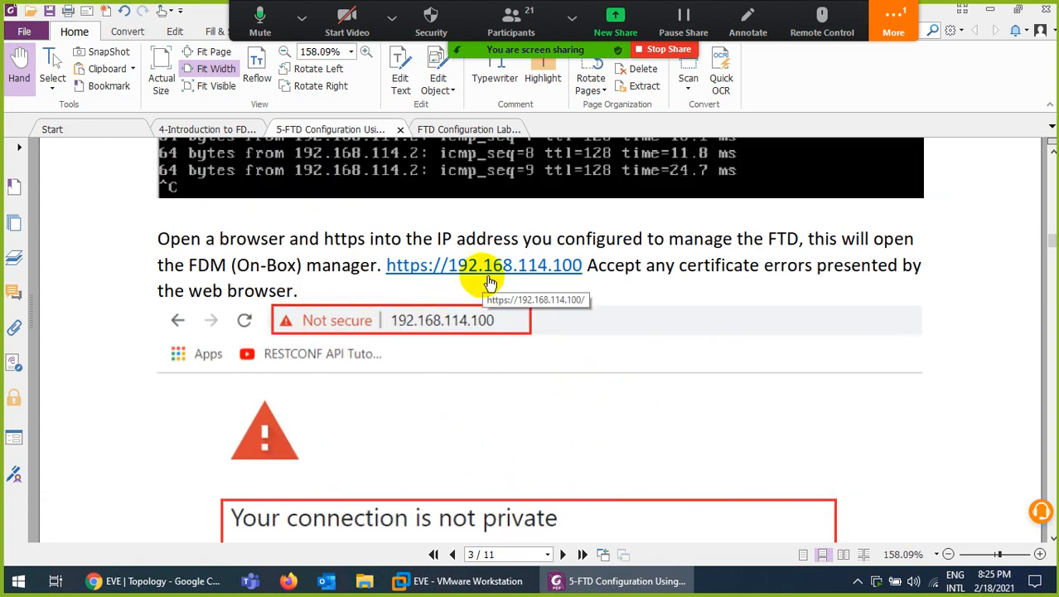
pyautogui.scroll(-3, 481, 282)
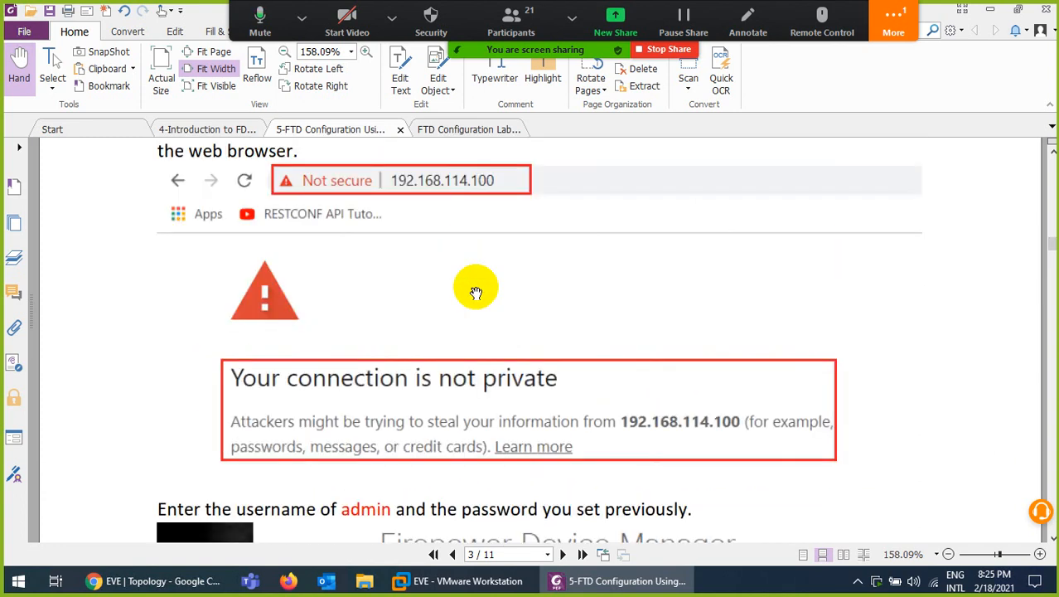
pyautogui.scroll(-5, 476, 293)
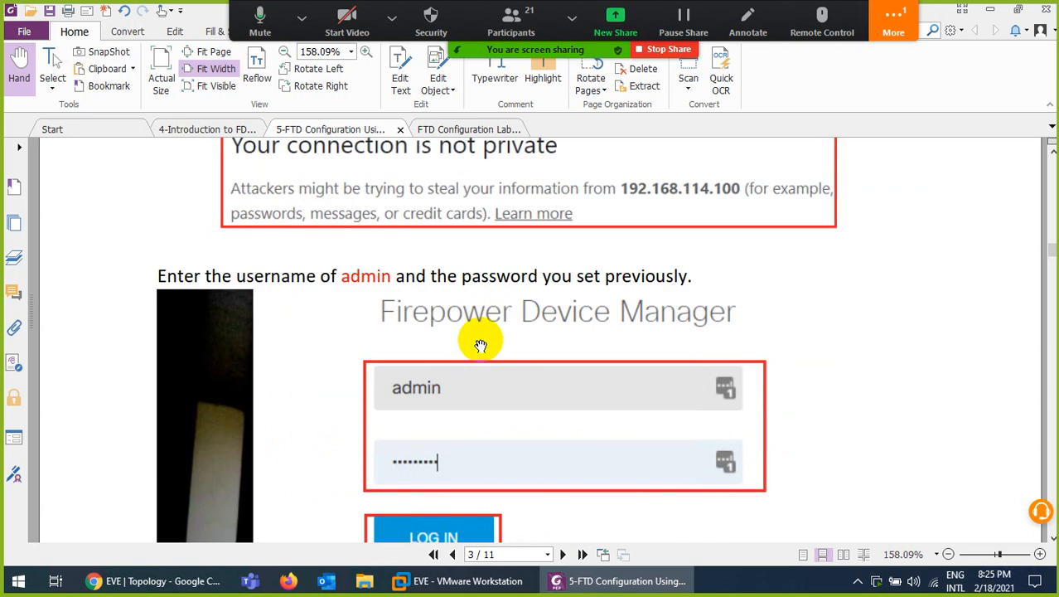
pyautogui.scroll(-18, 480, 346)
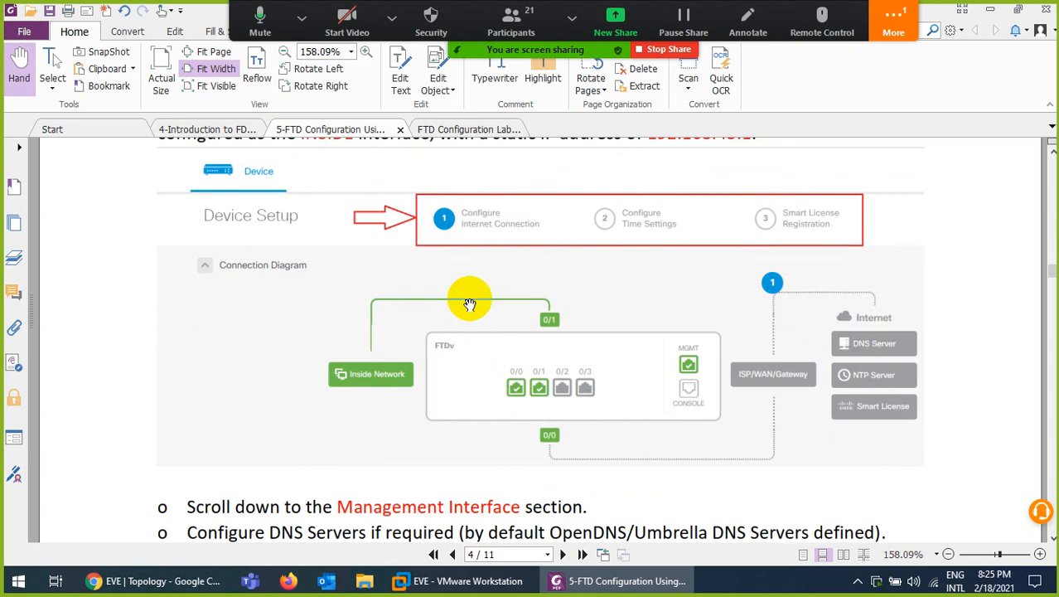
pyautogui.scroll(2, 497, 310)
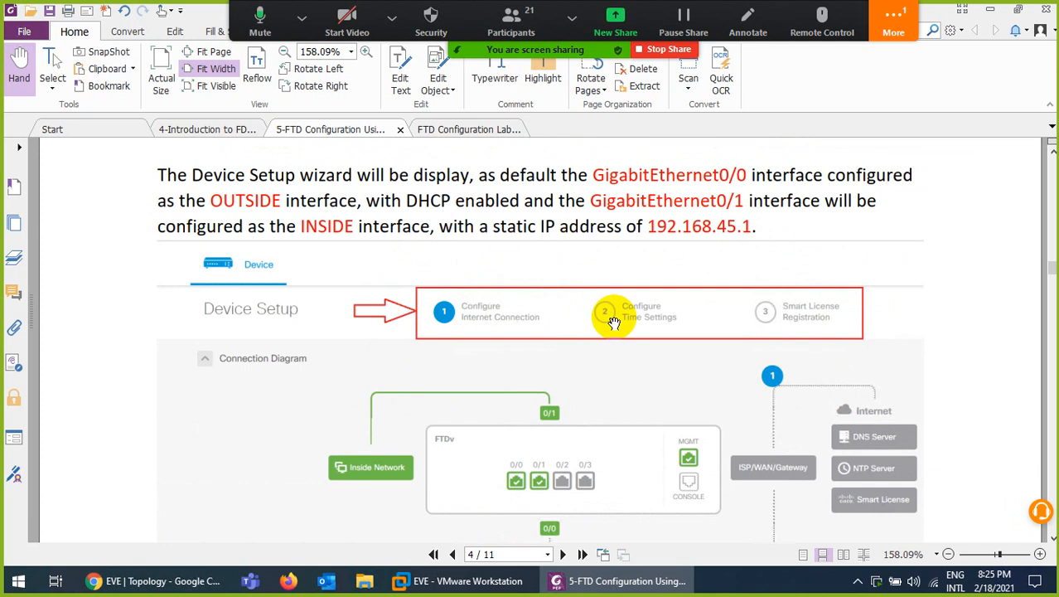
# Launch the FTD node's console from the EVE topology in Chrome
pyautogui.click(155, 581)
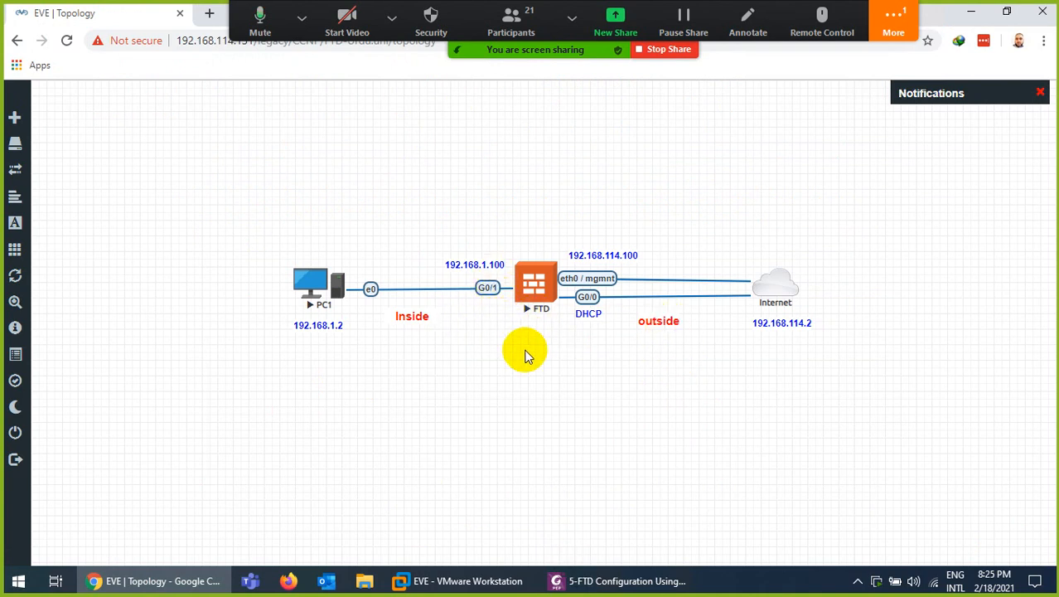
pyautogui.click(536, 286)
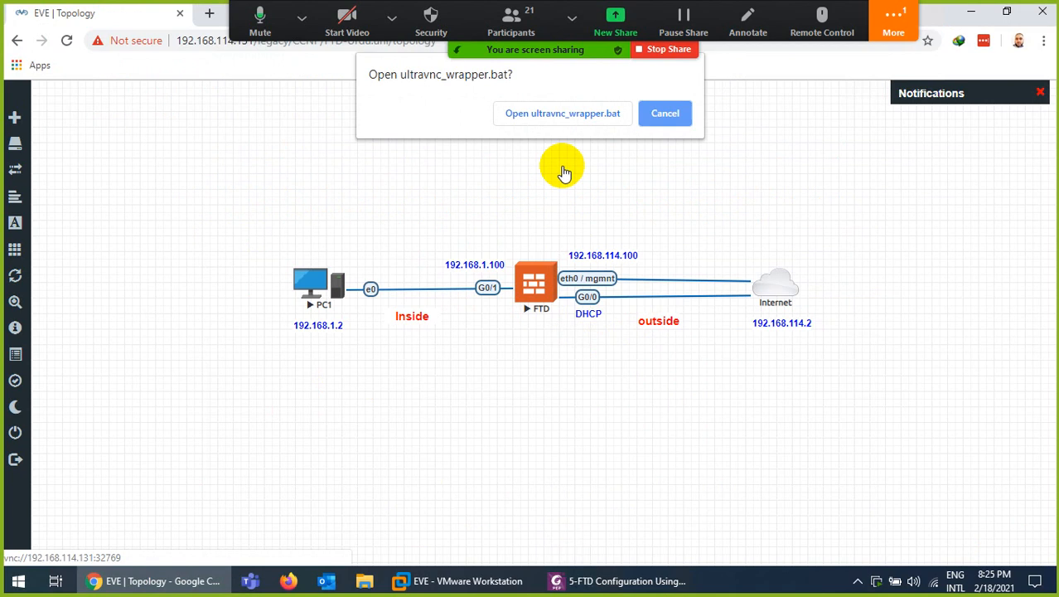
pyautogui.click(562, 114)
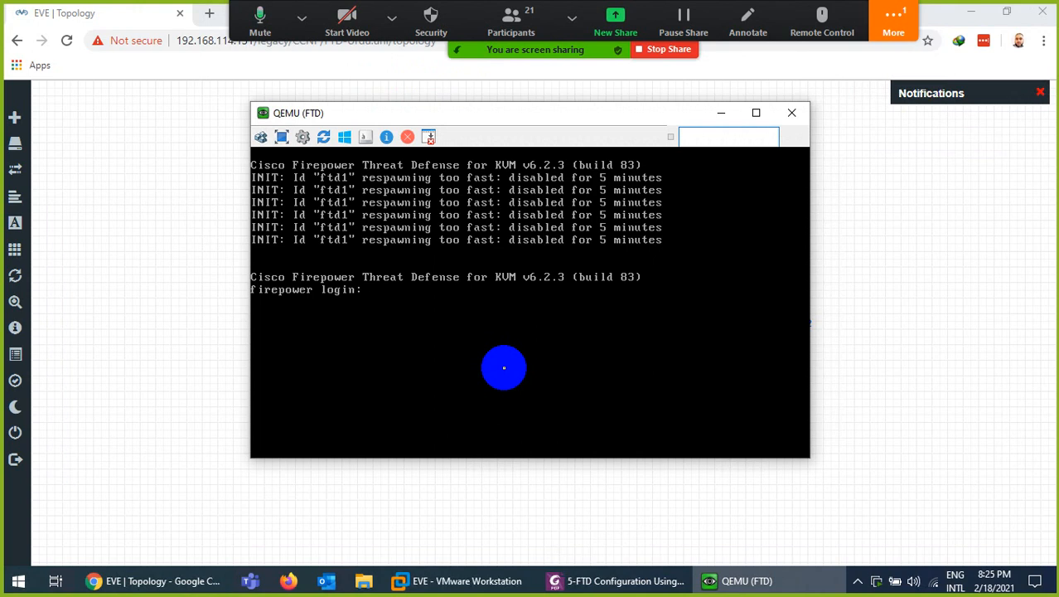
# Log in to the FTD console as admin
pyautogui.write('admin')
pyautogui.press('Return')
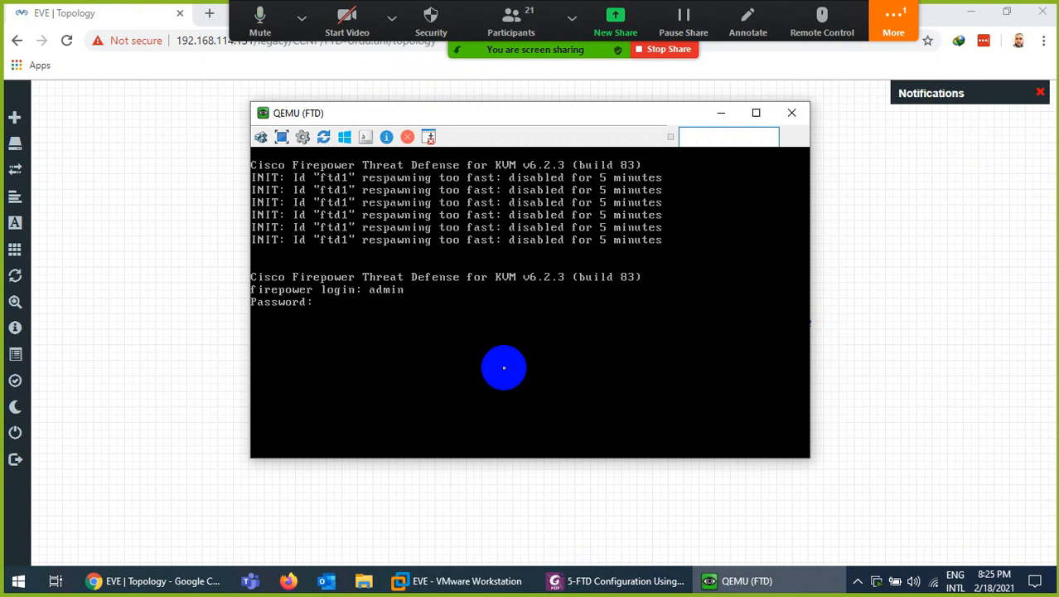
pyautogui.press('Return')
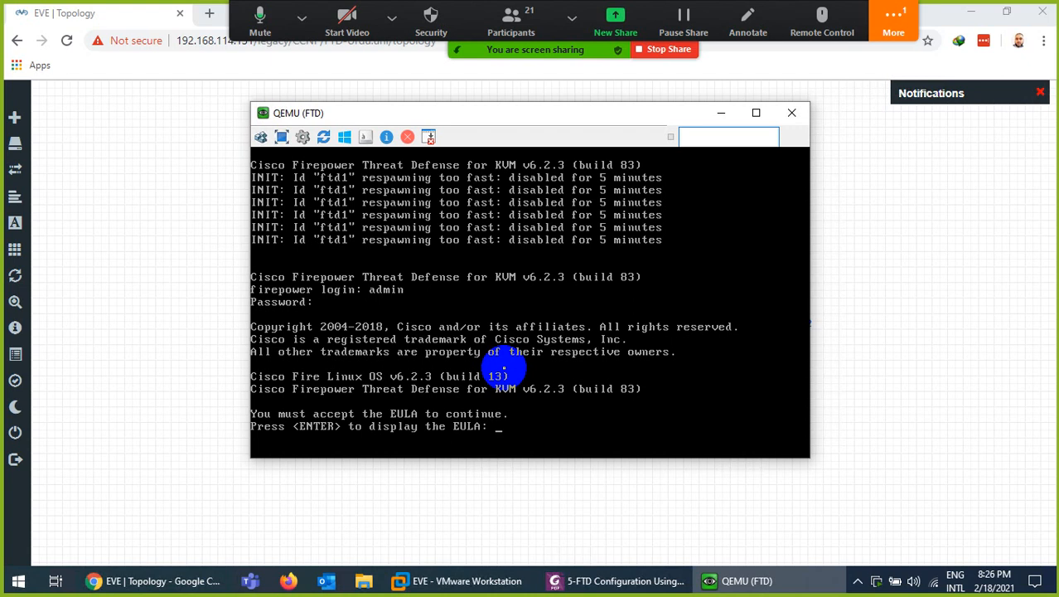
# Page through and accept the EULA with 'yes', then set and confirm a new admin password
pyautogui.press('Return')
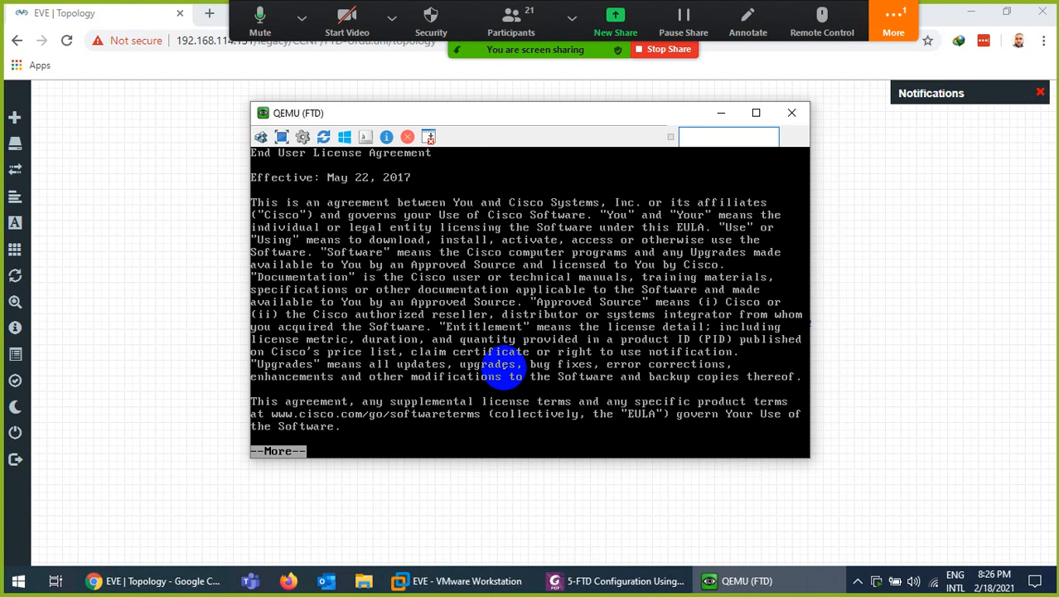
pyautogui.press('Return')
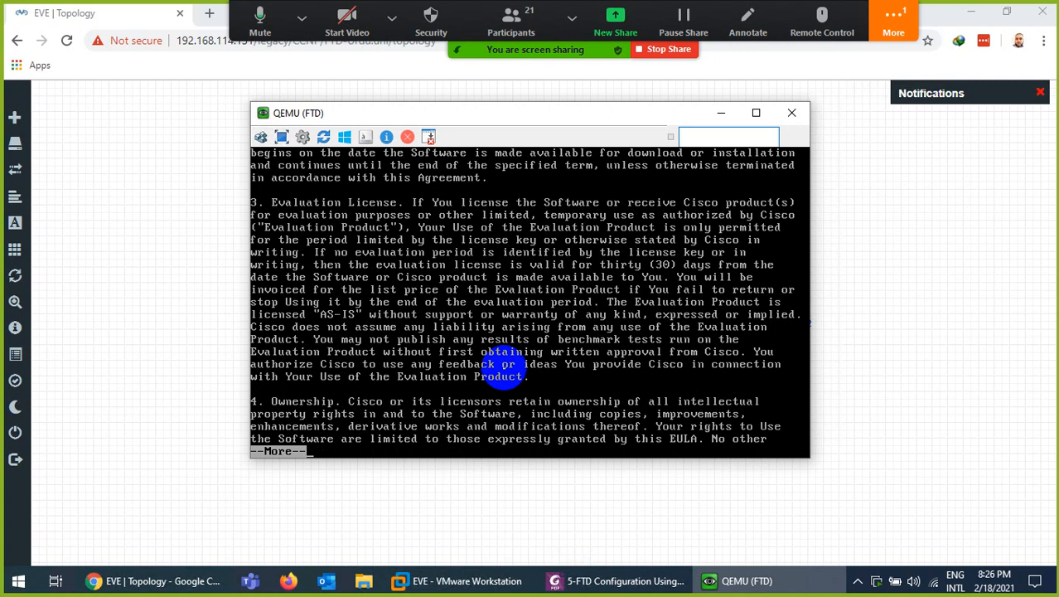
pyautogui.press('space')
pyautogui.press('space')
pyautogui.press('space')
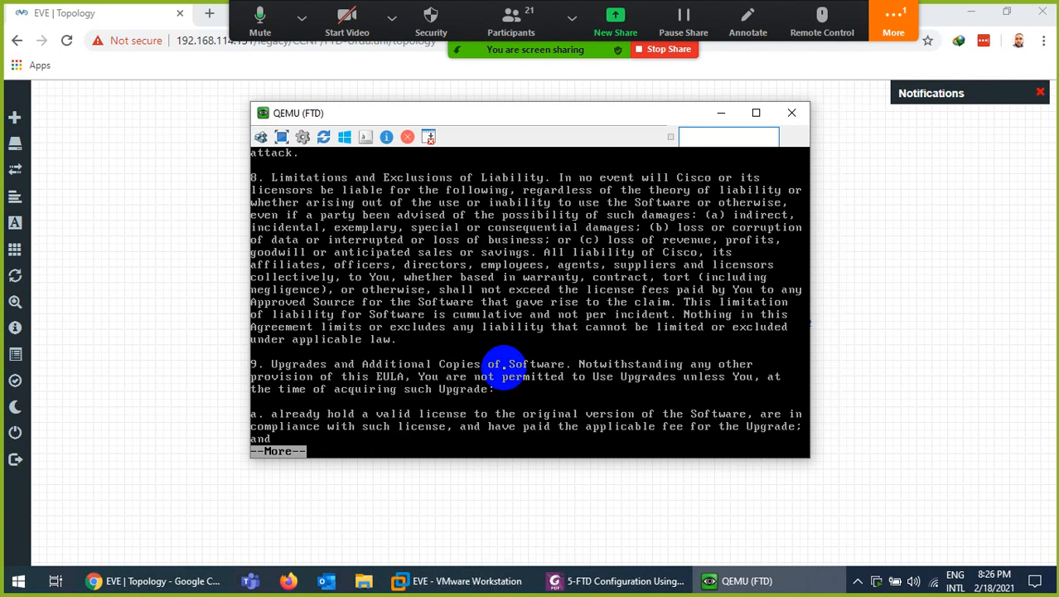
pyautogui.press('space')
pyautogui.press('space')
pyautogui.press('space')
pyautogui.press('space')
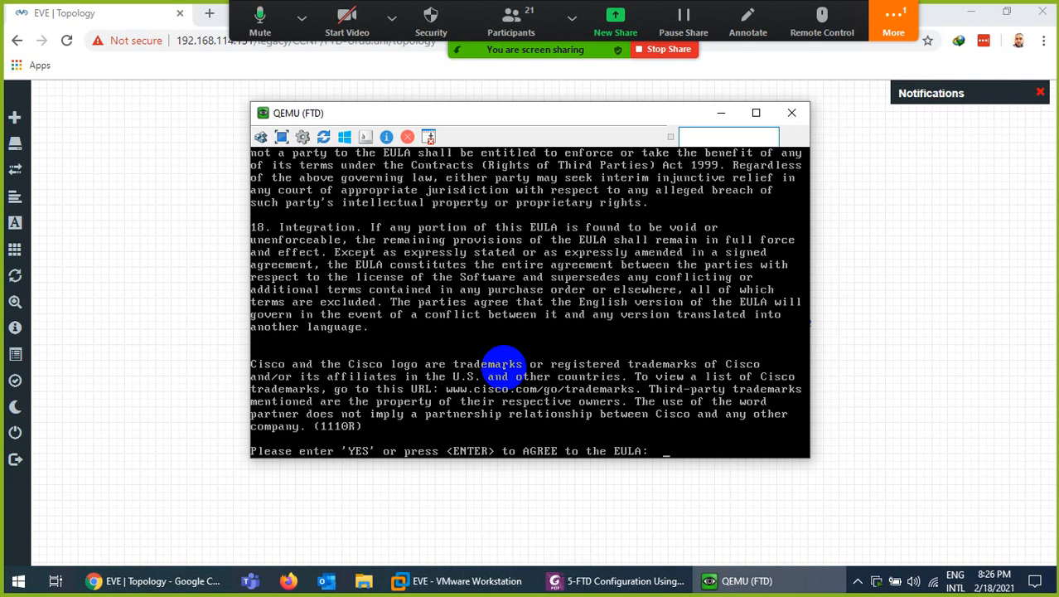
pyautogui.write('yes')
pyautogui.press('Return')
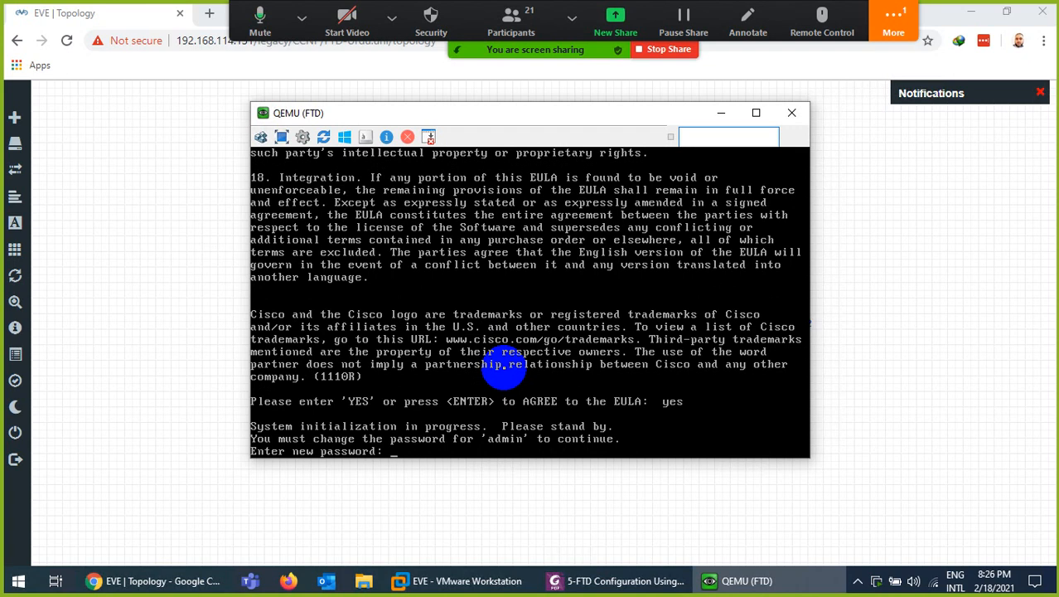
pyautogui.press('Return')
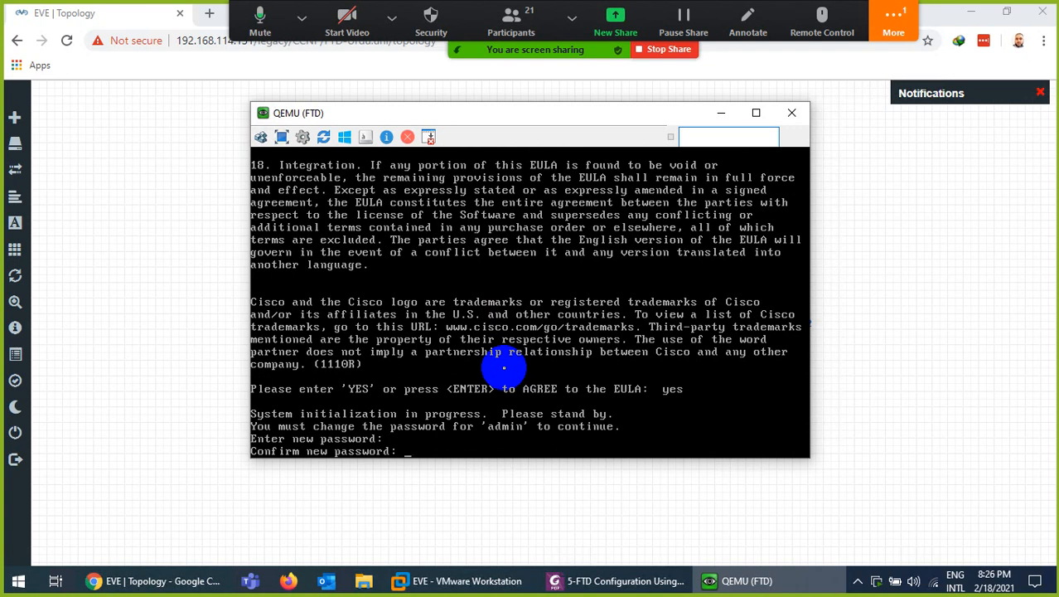
pyautogui.press('Return')
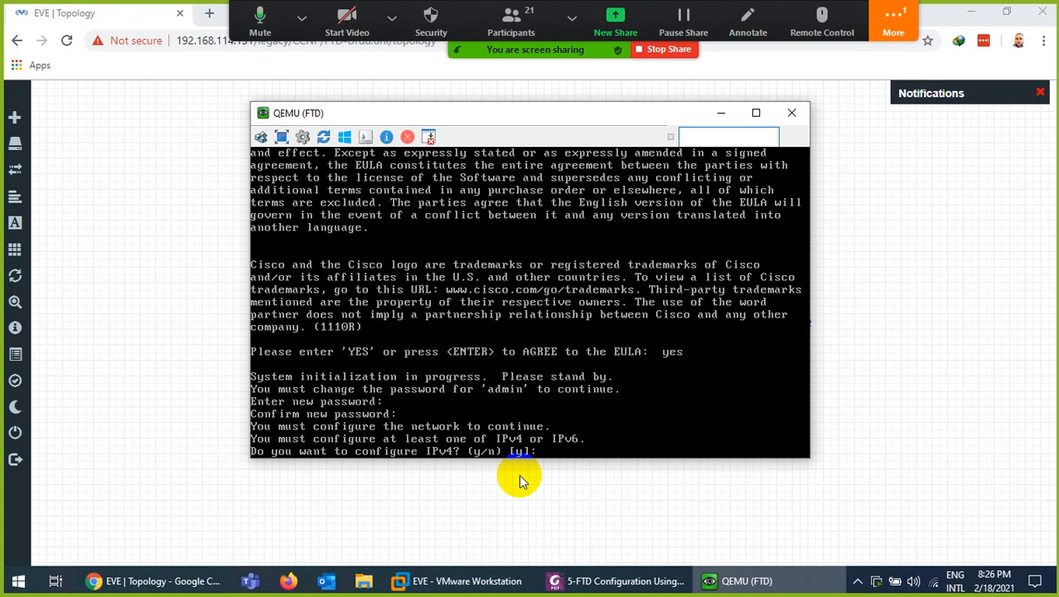
# Choose IPv4 only, without IPv6, using manual addressing
pyautogui.press('Return')
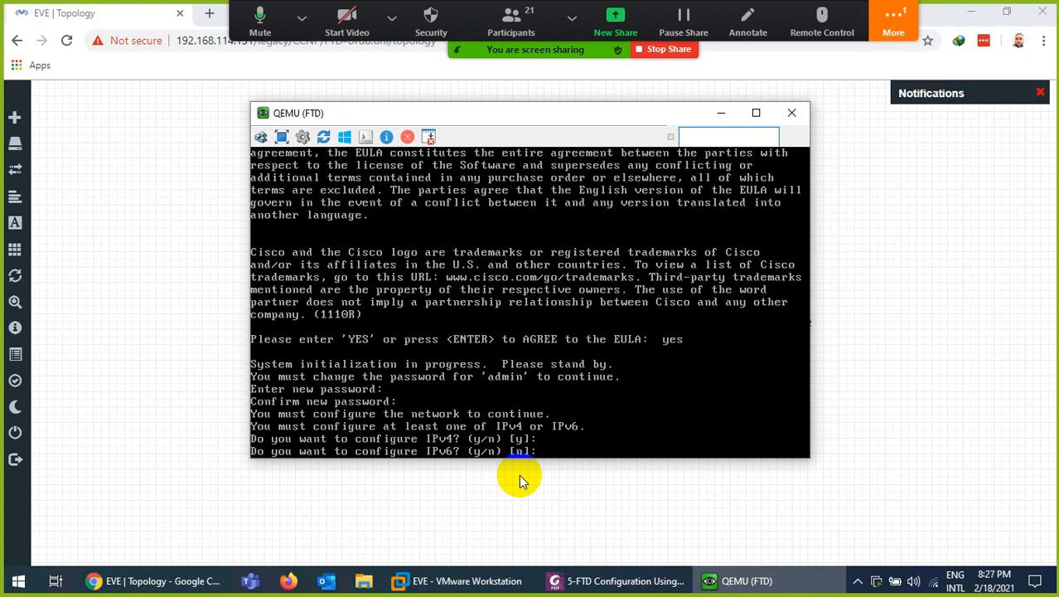
pyautogui.press('Return')
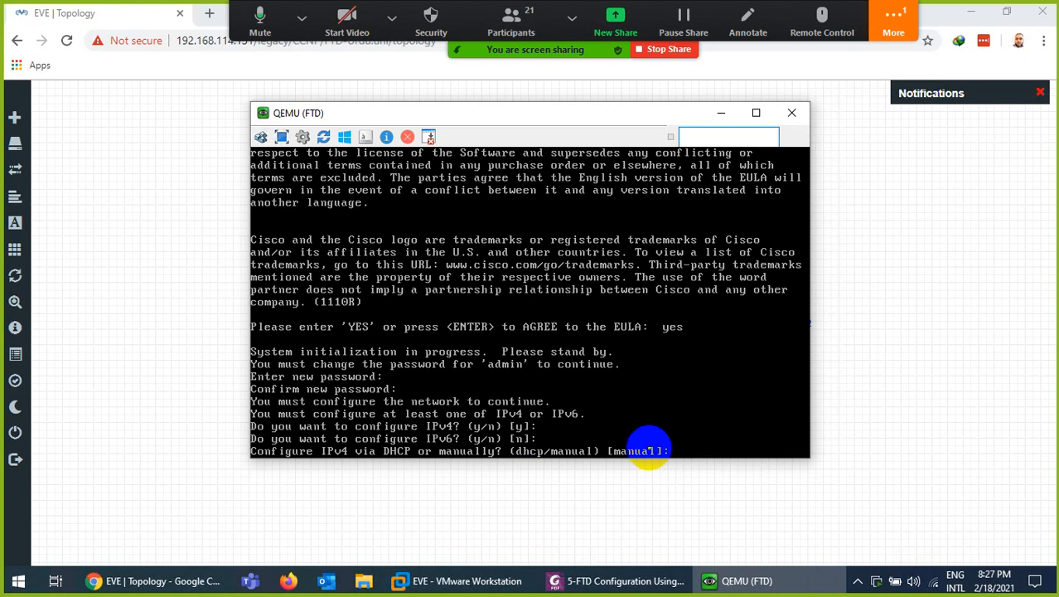
pyautogui.press('Return')
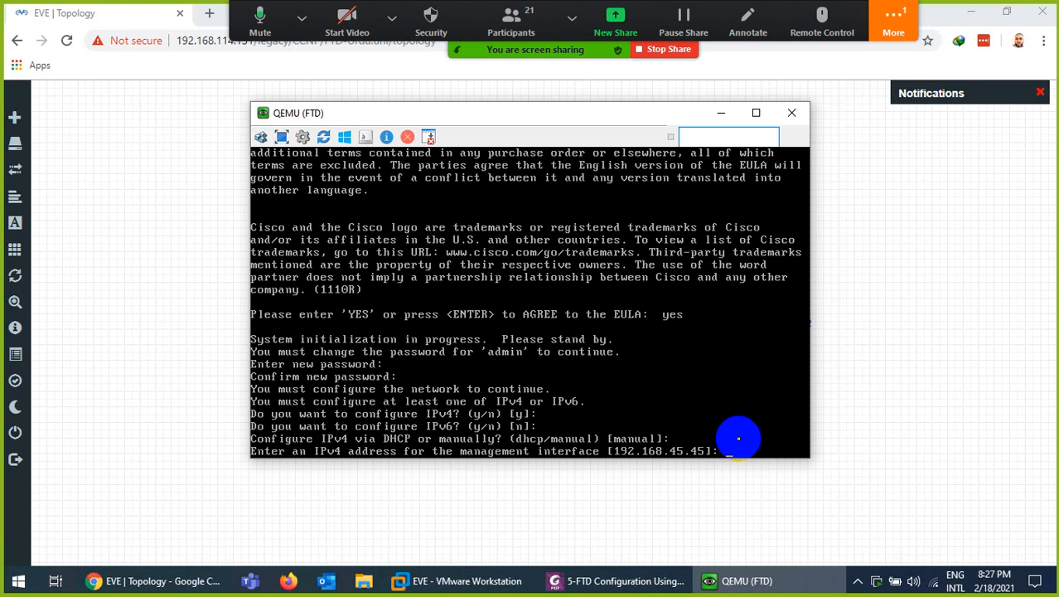
# Enter management address 192.168.114.100, mask 255.255.255.0 and gateway 192.168.114.2
pyautogui.write('192.168.114.100')
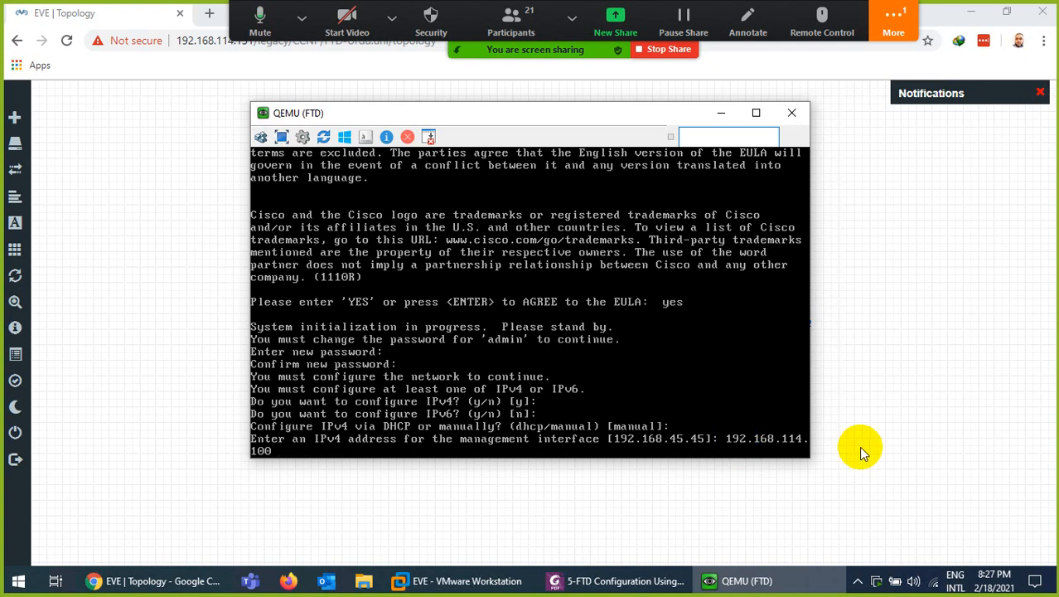
pyautogui.moveTo(543, 115); pyautogui.dragTo(542, 148)
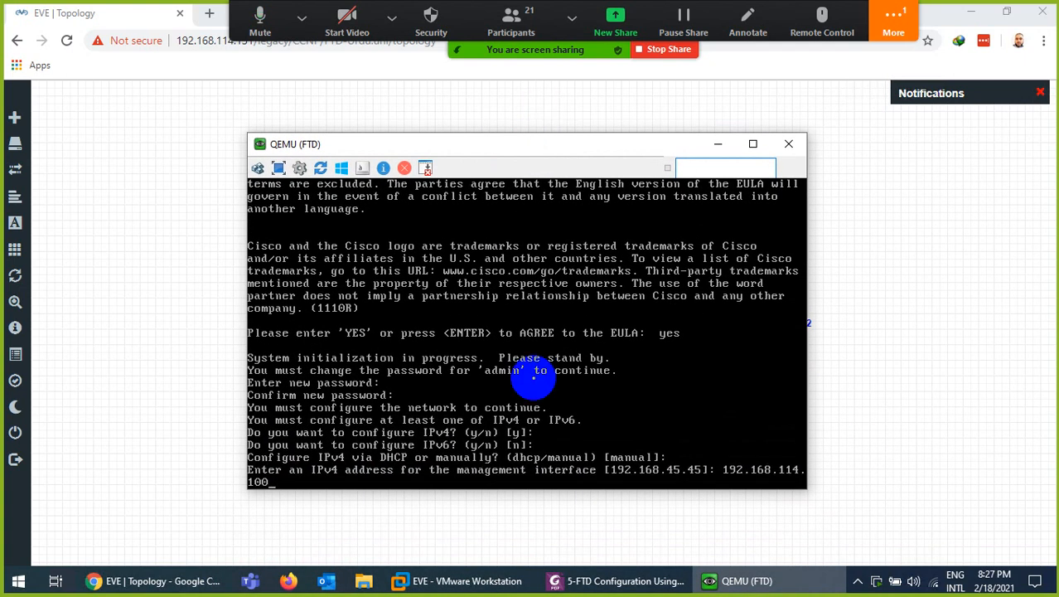
pyautogui.press('Return')
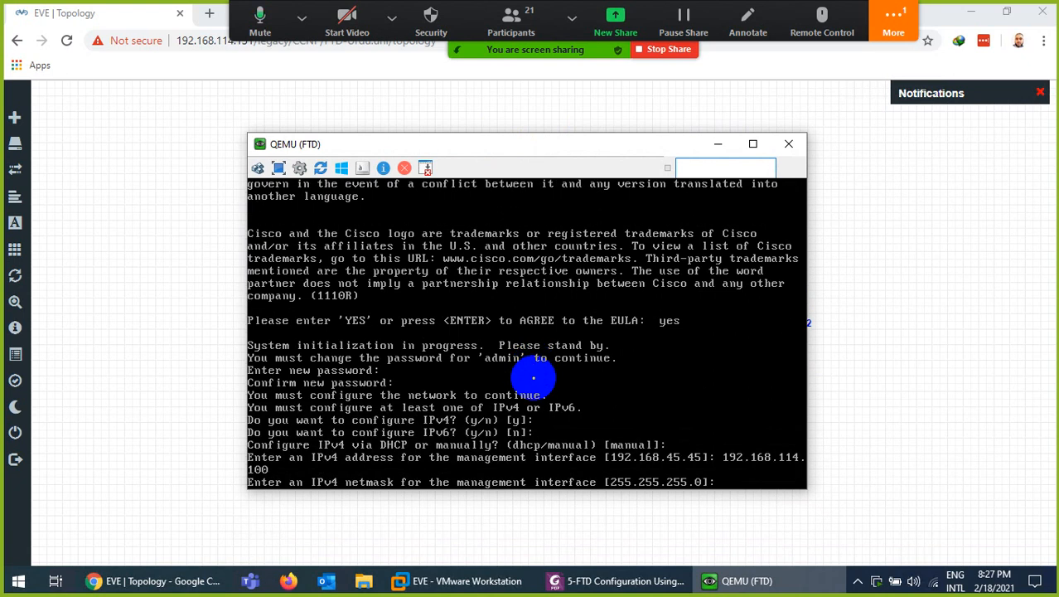
pyautogui.press('Return')
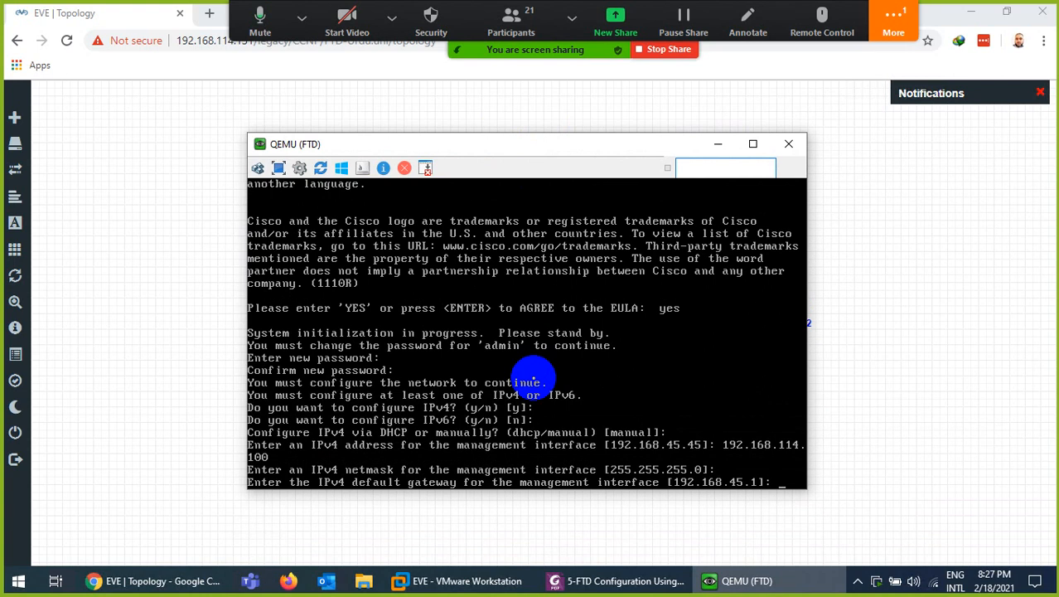
pyautogui.write('192.168.')
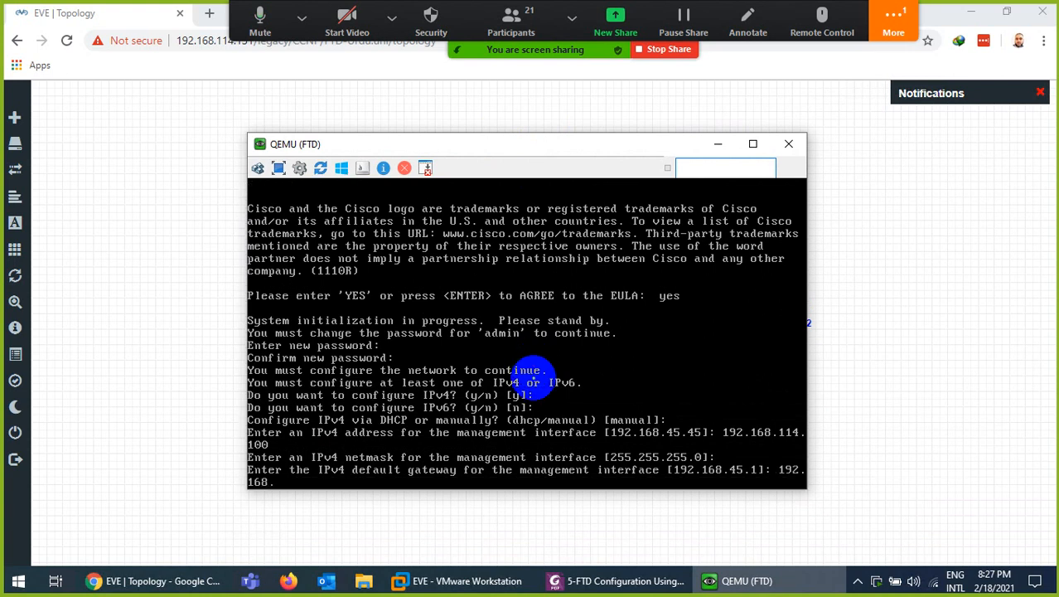
pyautogui.write('114.2')
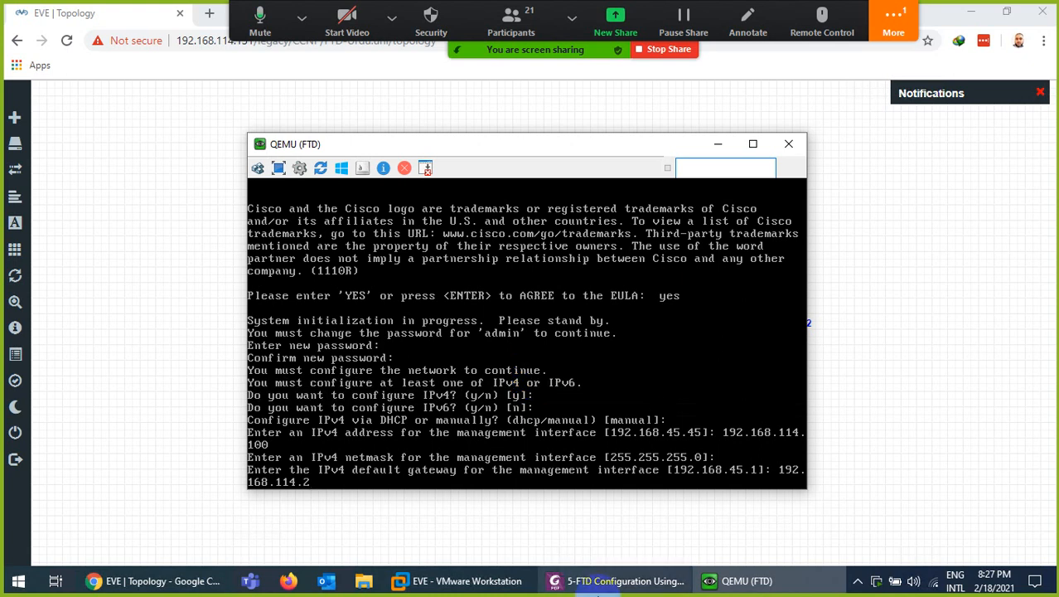
pyautogui.click(460, 580)
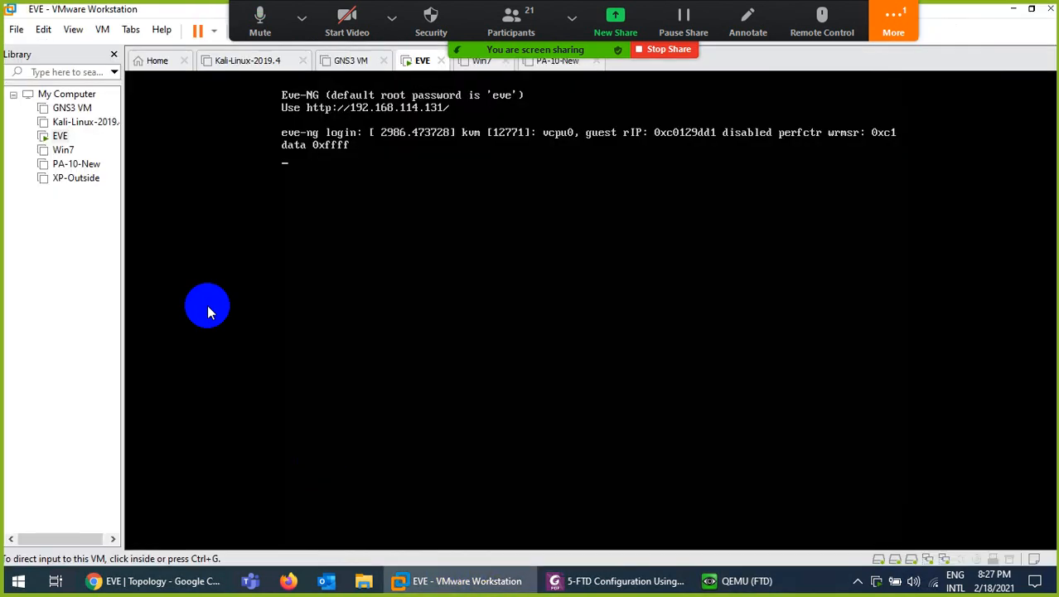
pyautogui.click(43, 30)
pyautogui.click(41, 103)
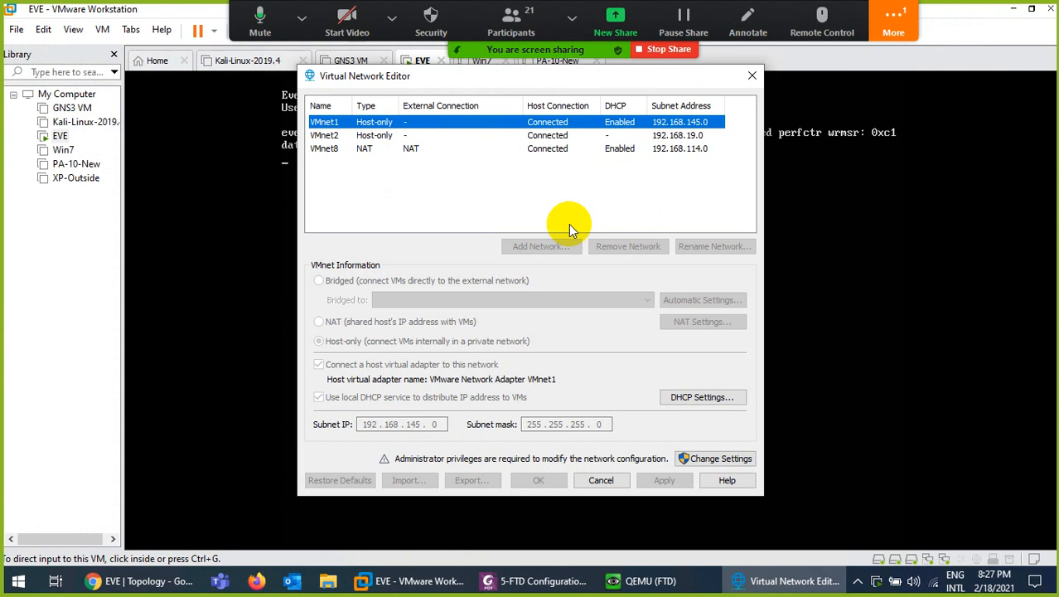
pyautogui.click(353, 148)
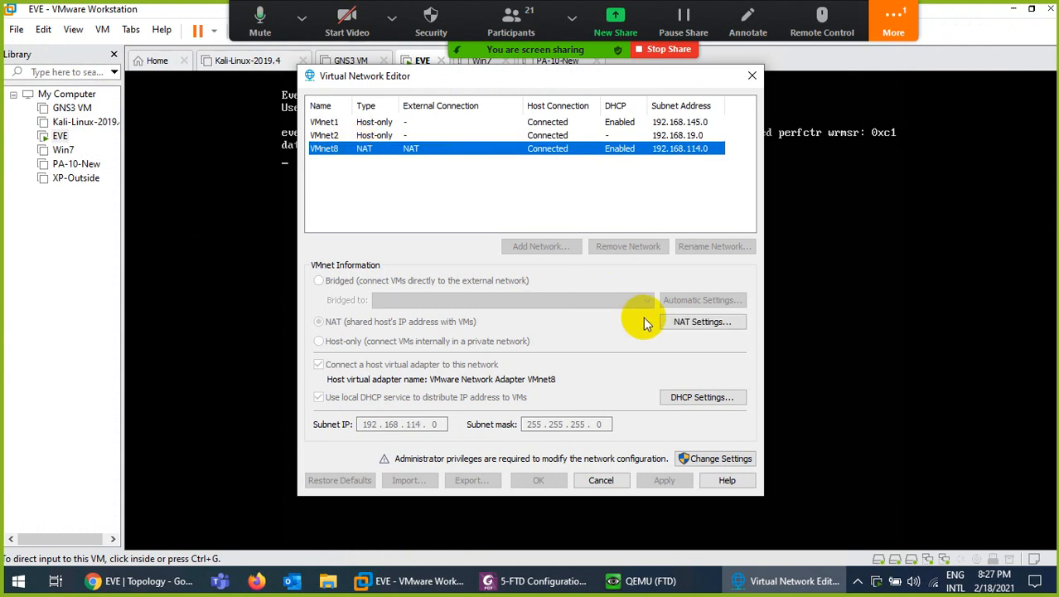
pyautogui.click(671, 321)
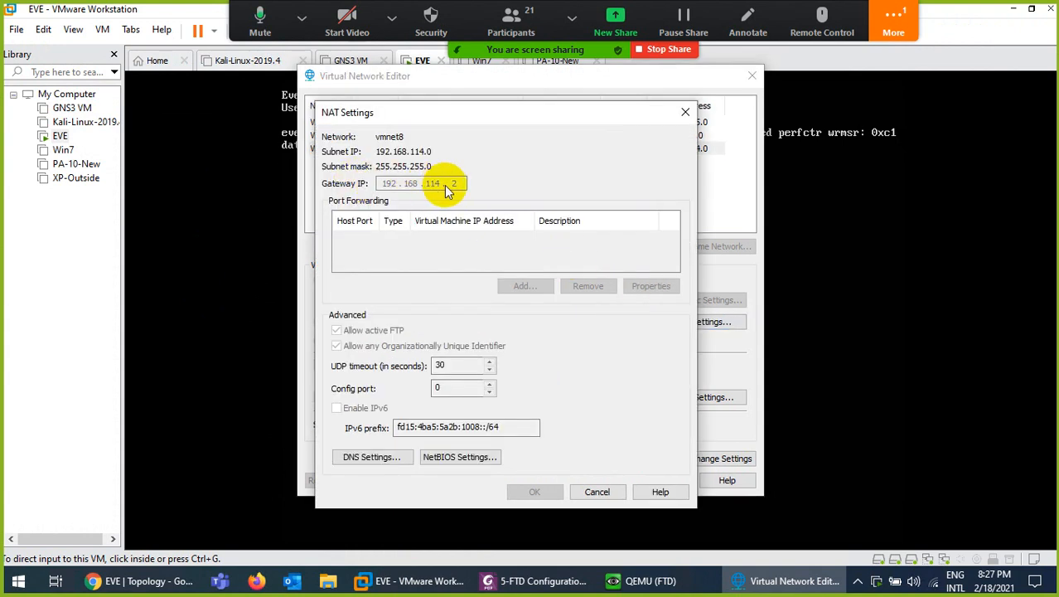
pyautogui.click(597, 492)
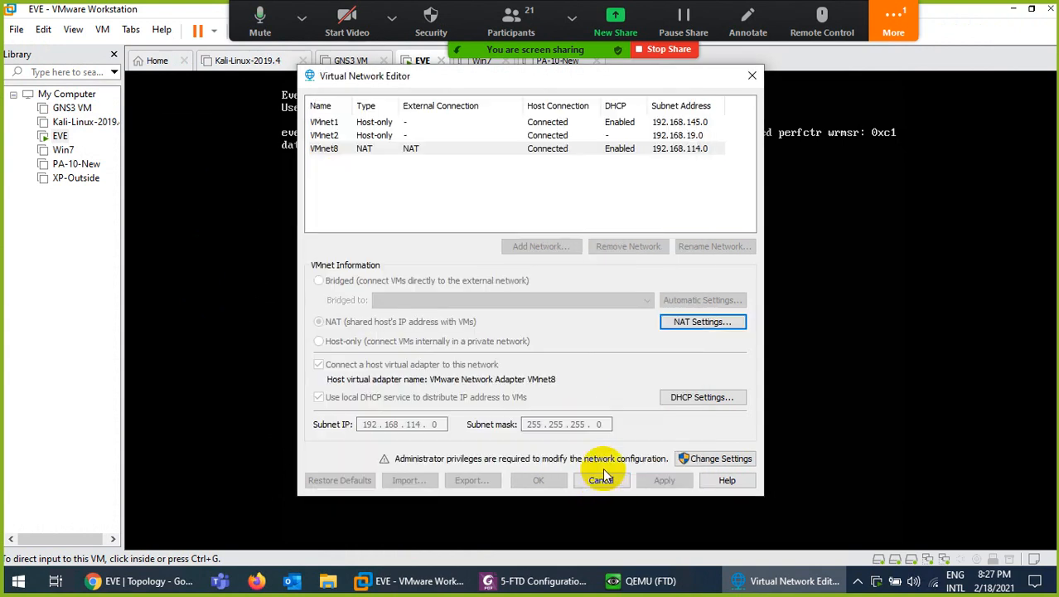
pyautogui.click(603, 480)
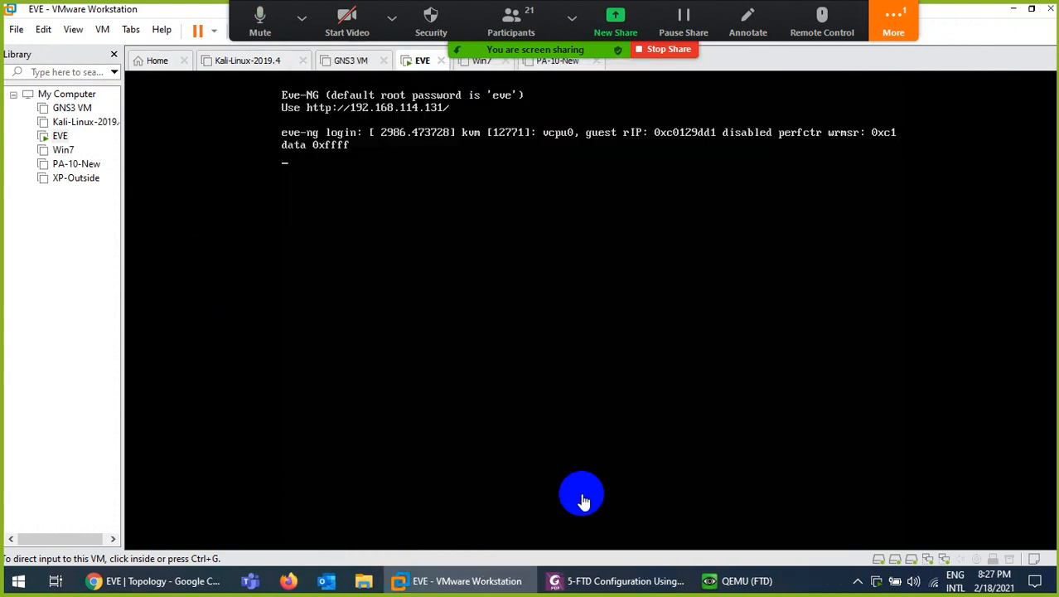
pyautogui.click(206, 579)
# Accept gateway 192.168.114.2, set hostname FTD, and keep the default DNS servers
pyautogui.click(713, 580)
pyautogui.click(592, 400)
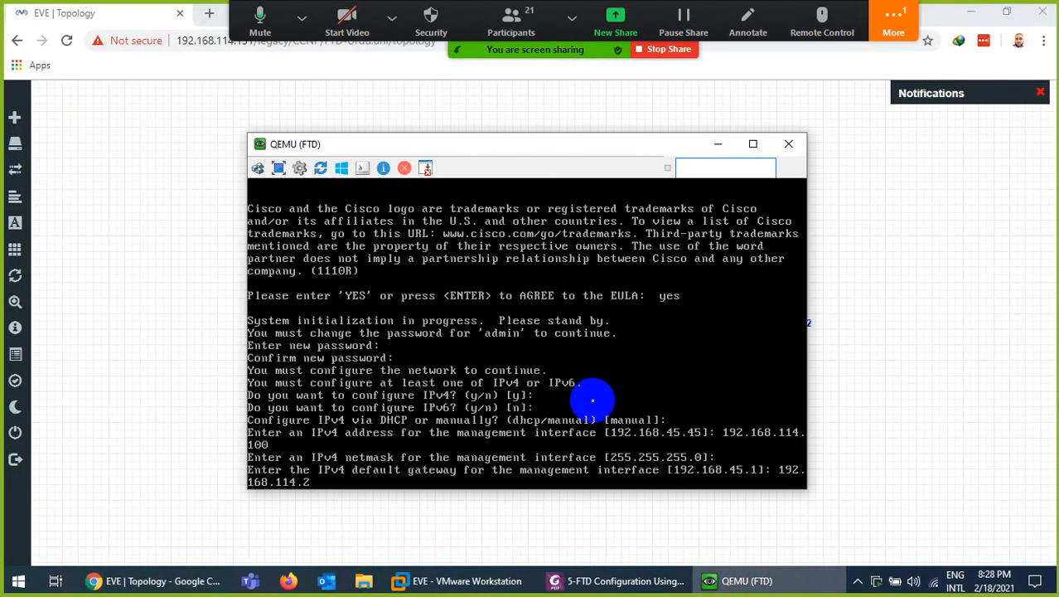
pyautogui.press('Return')
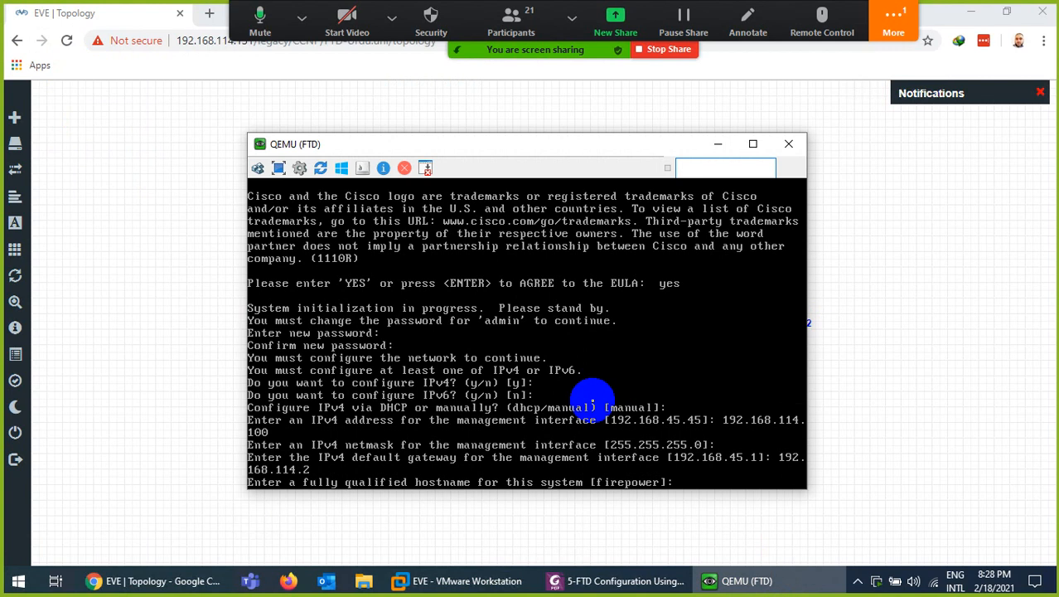
pyautogui.write('FTD')
pyautogui.press('Return')
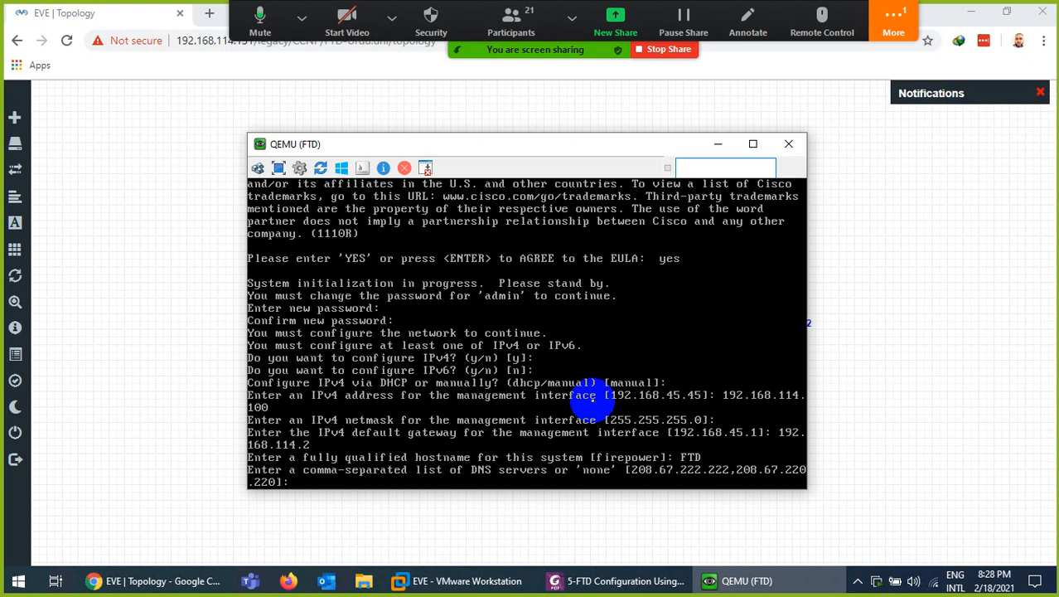
pyautogui.press('Return')
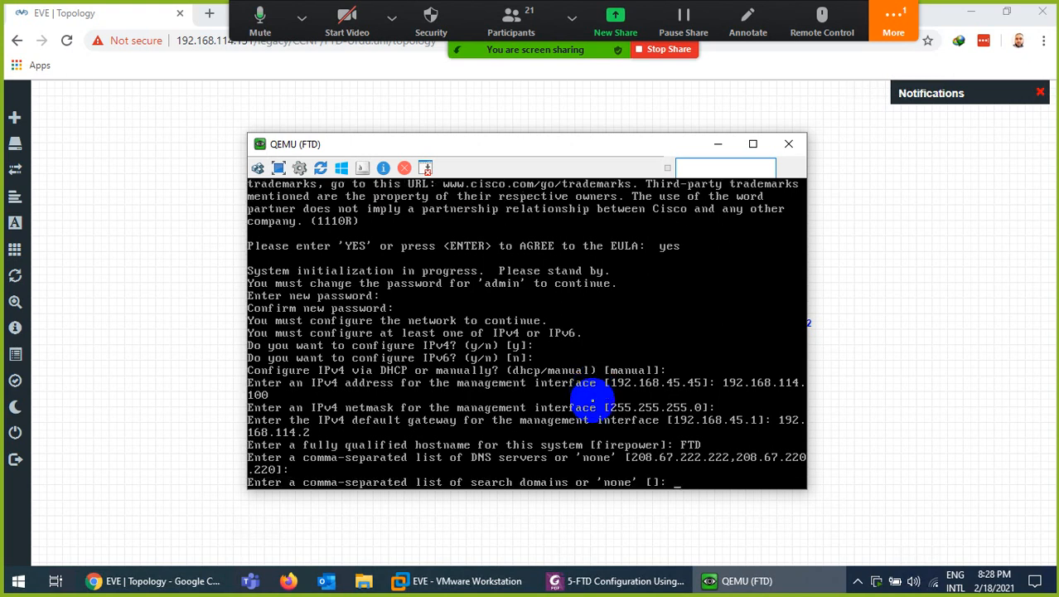
# Set search domain google.com, choose local management, then clear the console with Ctrl+L
pyautogui.write('google.com')
pyautogui.press('Return')
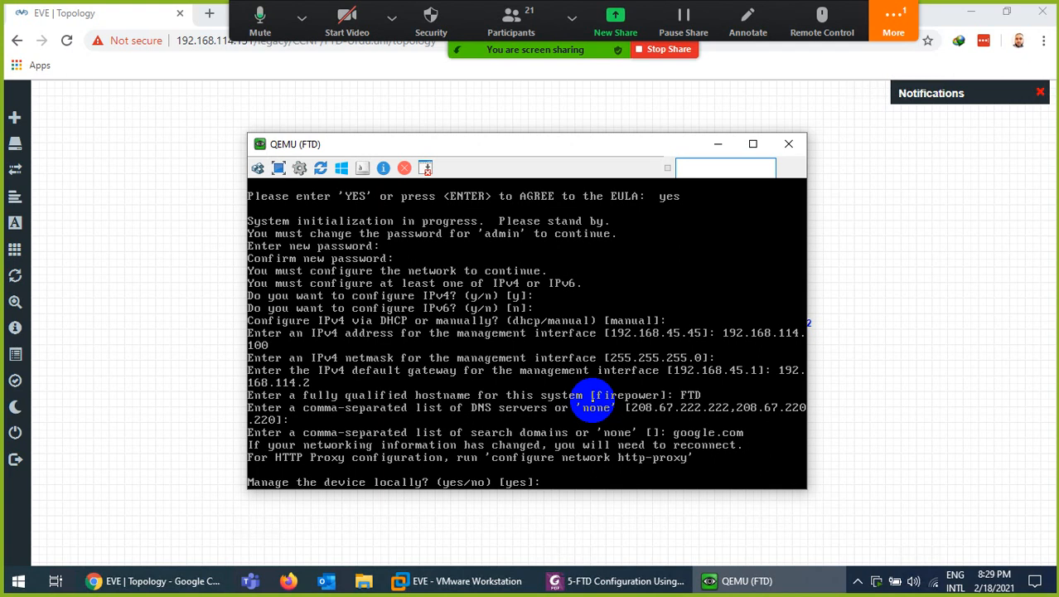
pyautogui.press('Return')
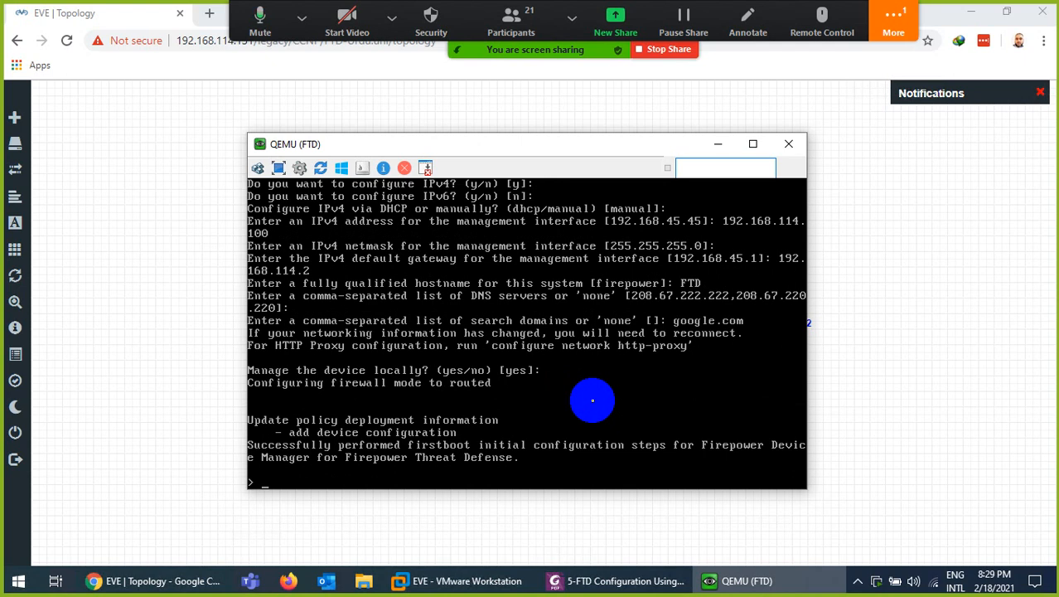
pyautogui.hotkey('ctrl', 'l')
pyautogui.press('Return')
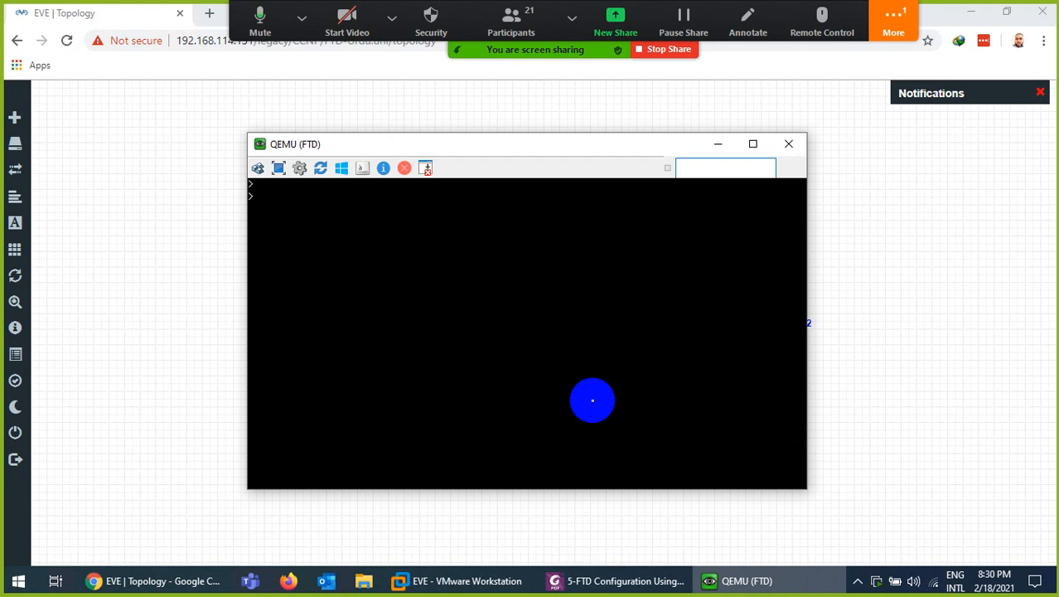
# Run 'show network' on the FTD console to display its management settings
pyautogui.write('show net')
pyautogui.press('Tab')
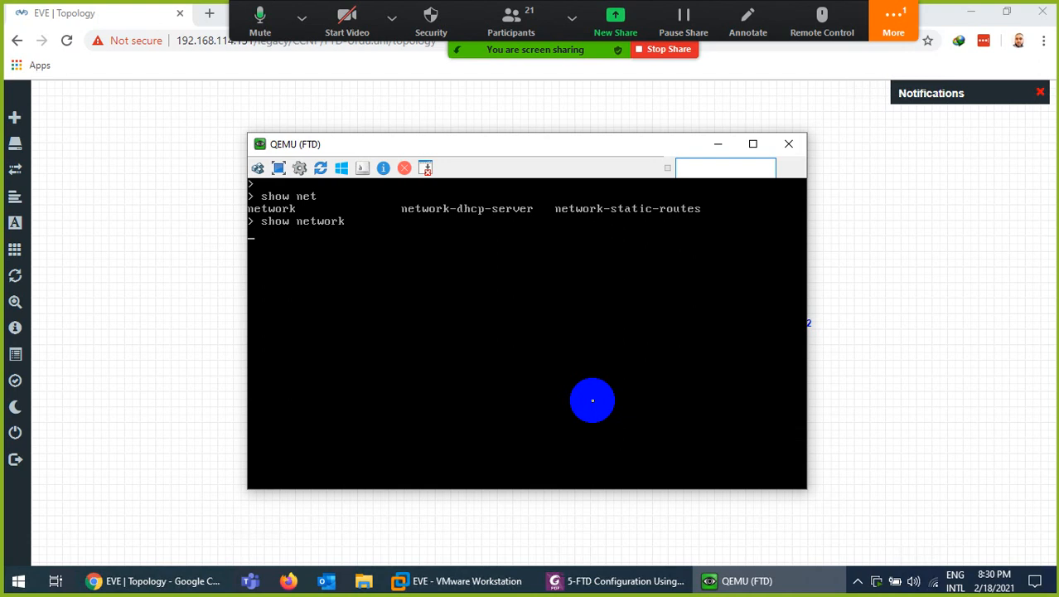
pyautogui.click(892, 23)
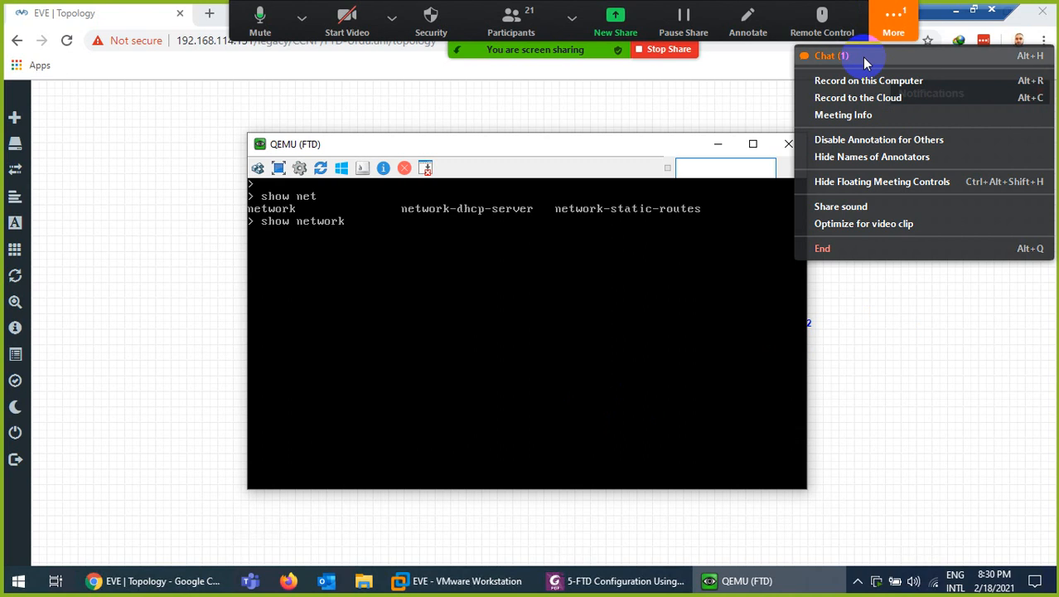
pyautogui.click(832, 55)
pyautogui.click(662, 143)
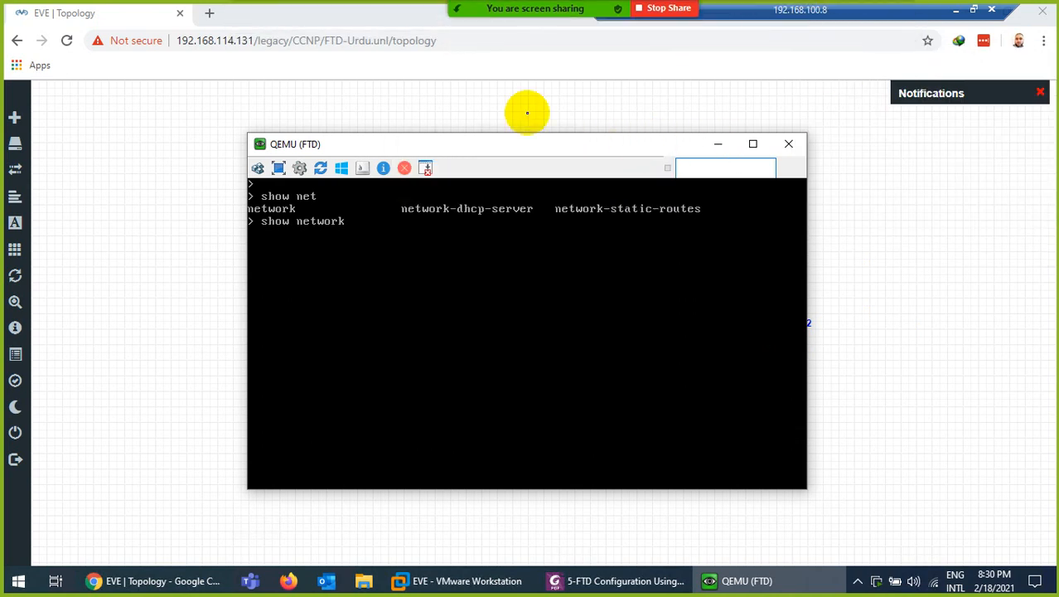
pyautogui.click(303, 253)
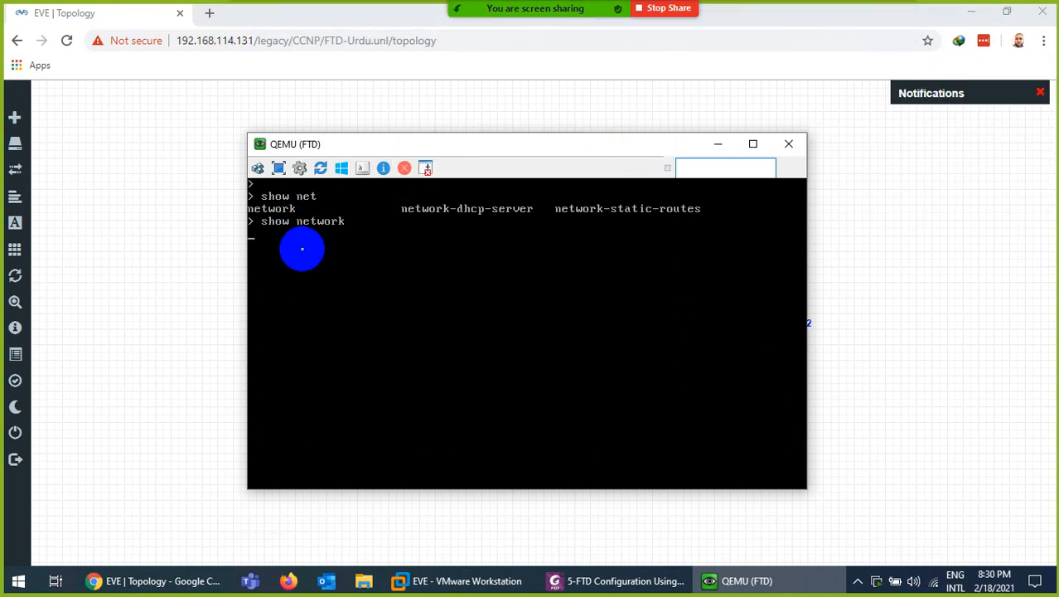
pyautogui.press('Return')
pyautogui.click(209, 13)
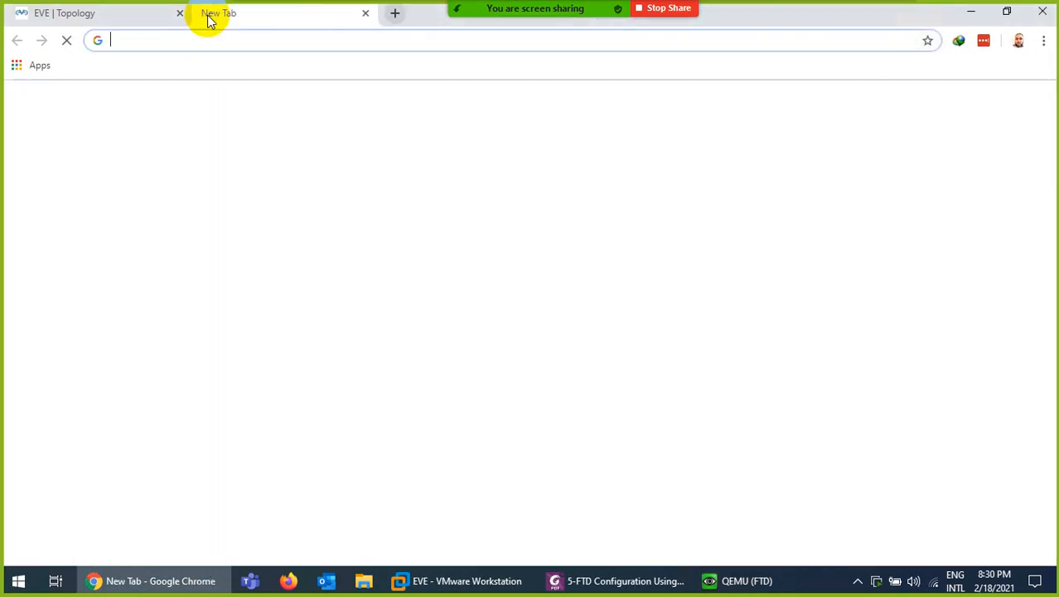
pyautogui.write('htt')
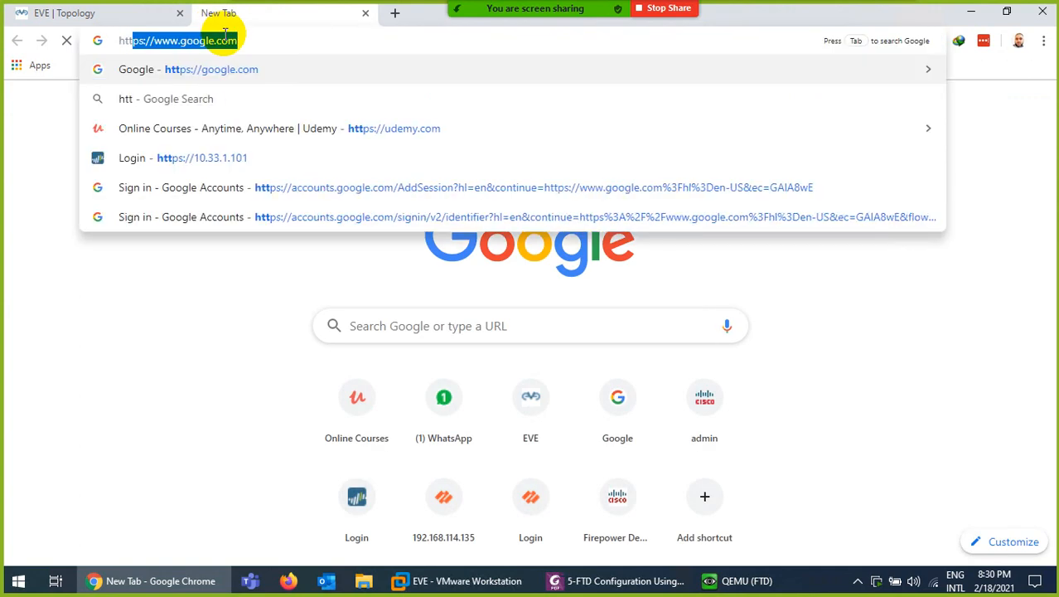
pyautogui.write('ps://19')
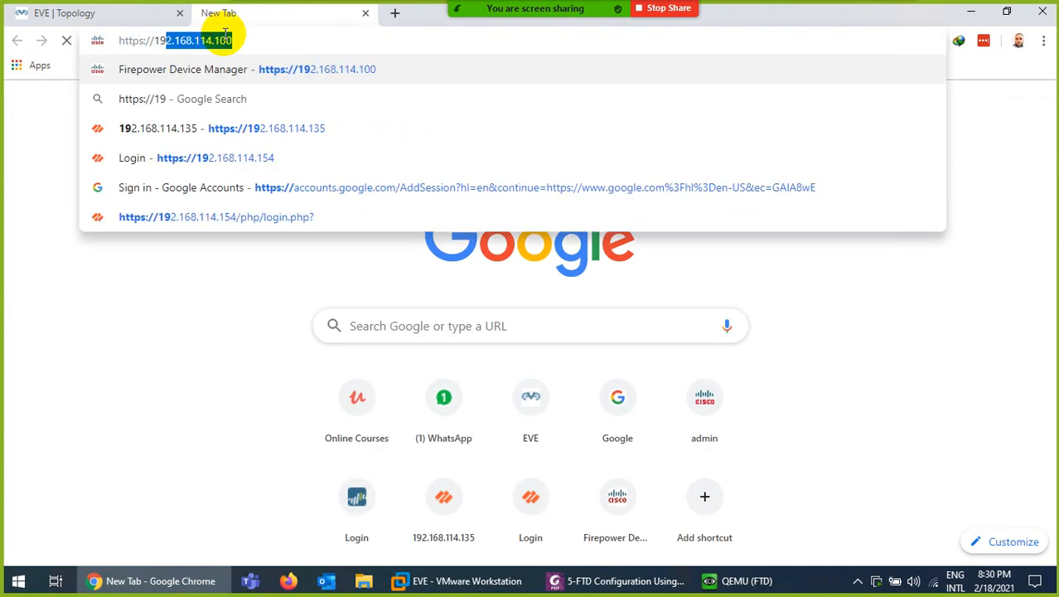
pyautogui.write('2.168.1')
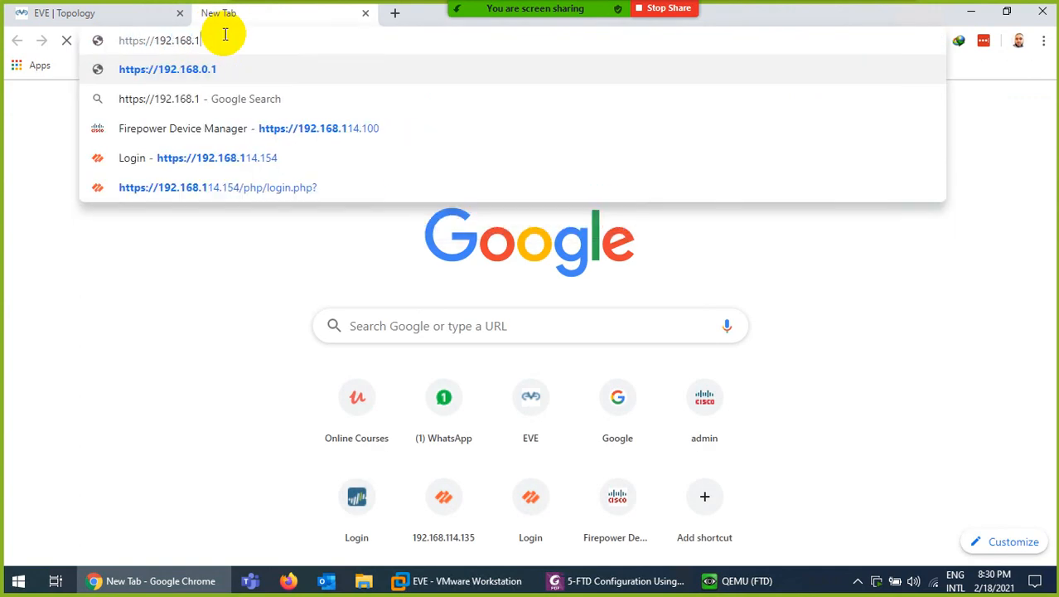
pyautogui.write('14.100')
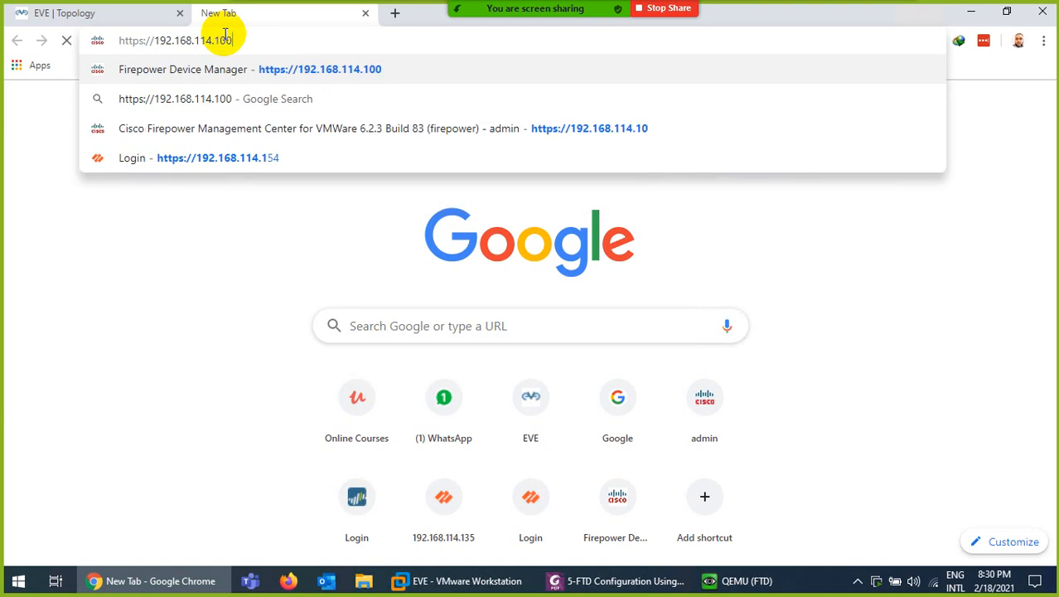
pyautogui.press('Return')
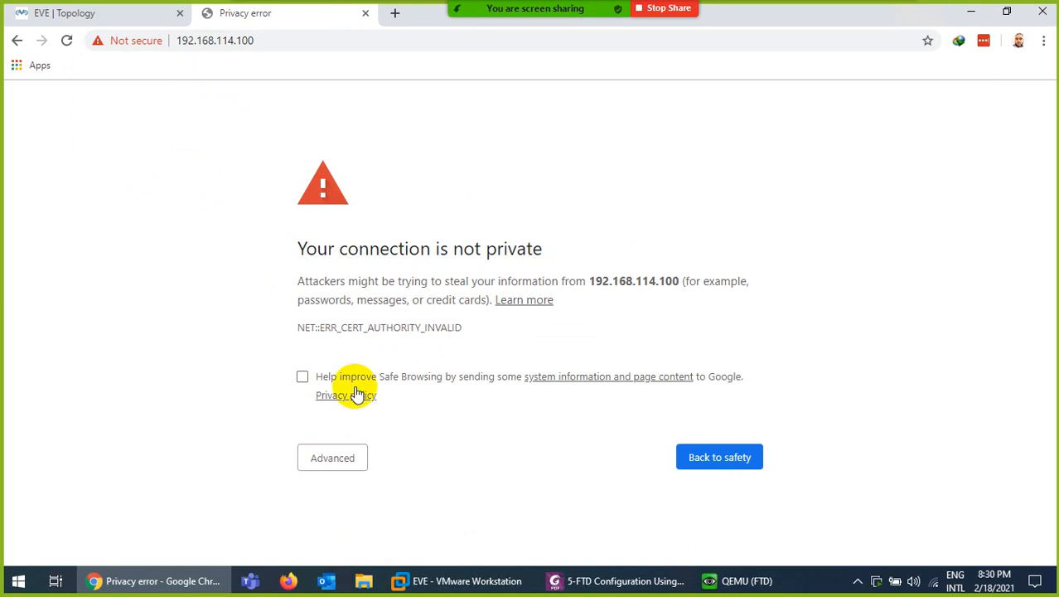
pyautogui.click(330, 464)
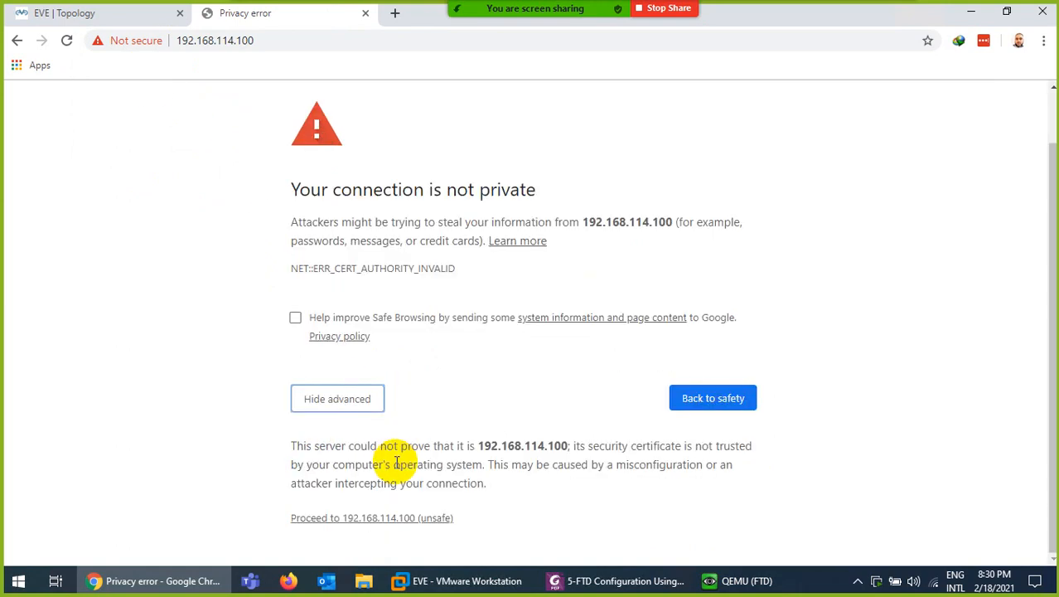
pyautogui.click(378, 517)
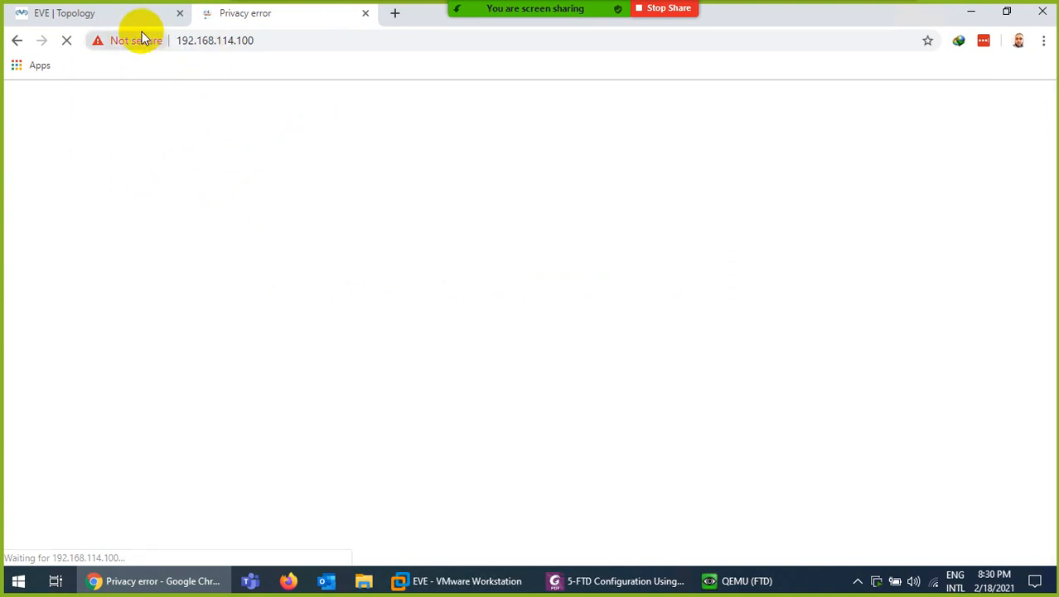
# Sign in to FDM as admin with the new admin password, then close the FTD console
pyautogui.click(126, 14)
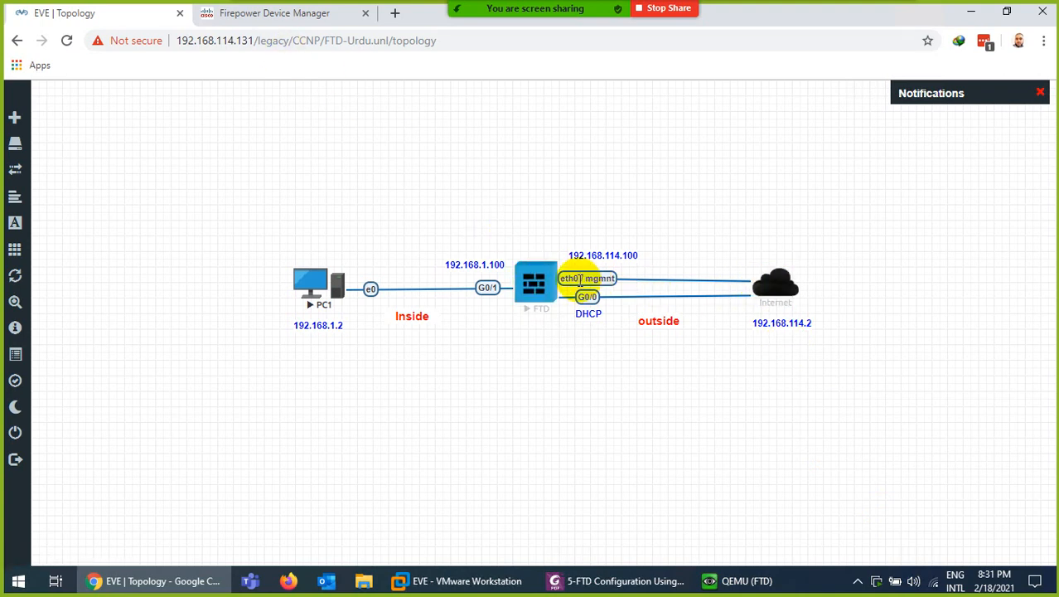
pyautogui.click(260, 17)
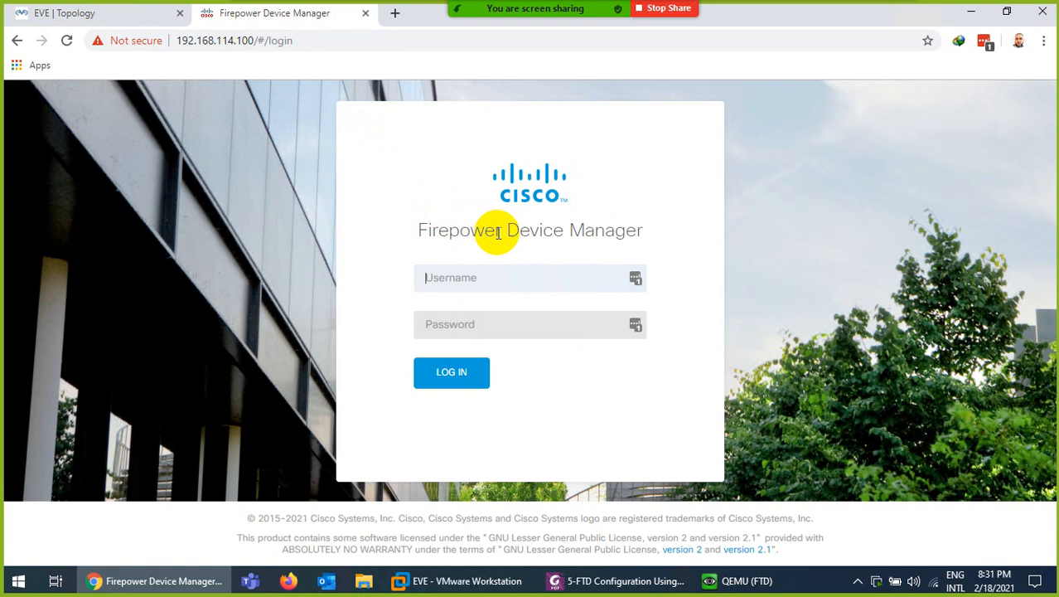
pyautogui.click(479, 279)
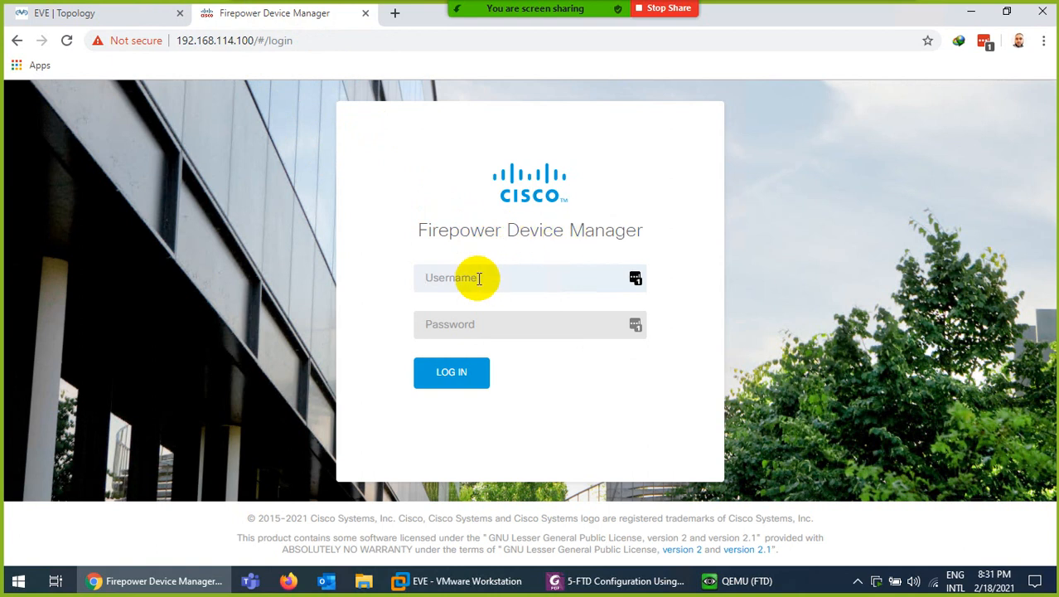
pyautogui.write('admin')
pyautogui.press('Tab')
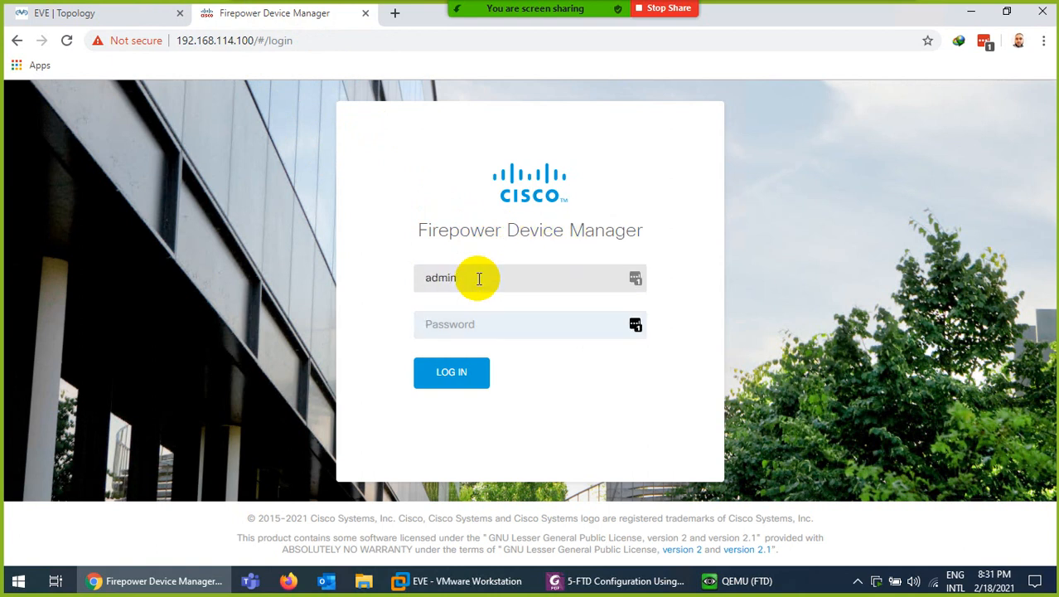
pyautogui.write('Admin@123')
pyautogui.press('Return')
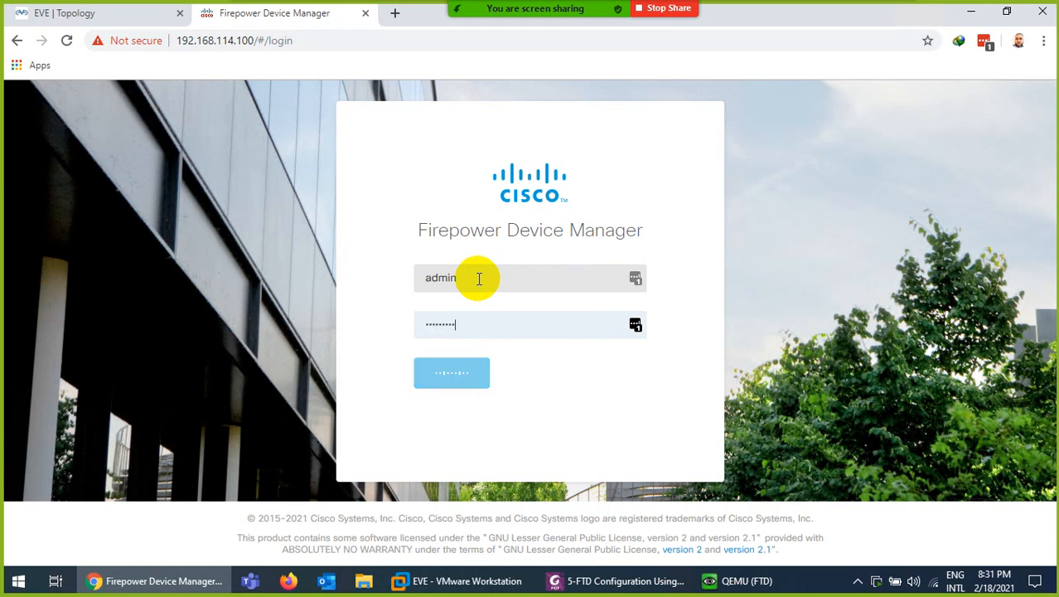
pyautogui.click(730, 578)
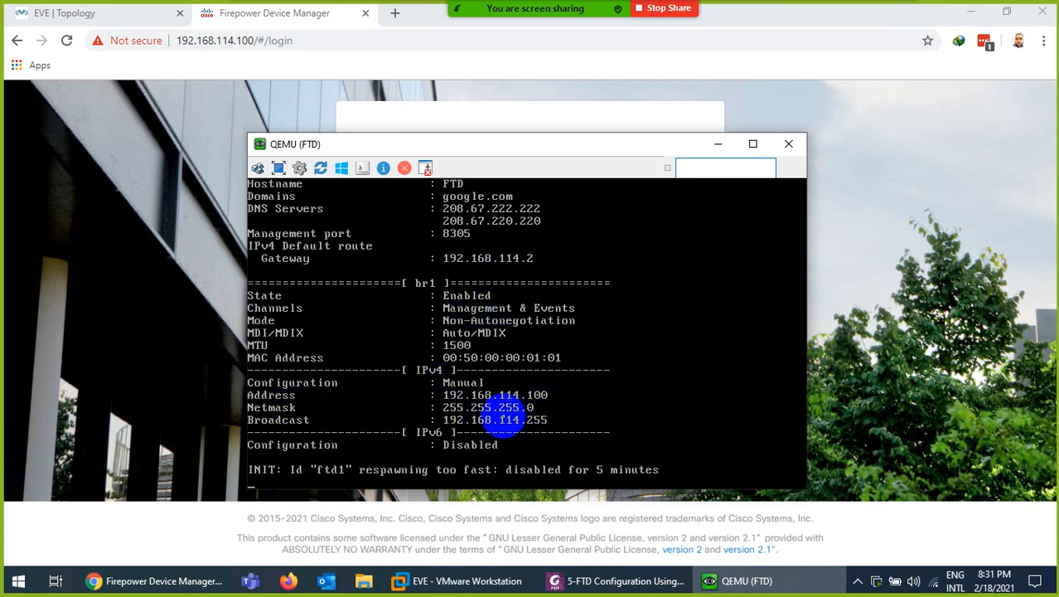
pyautogui.click(789, 145)
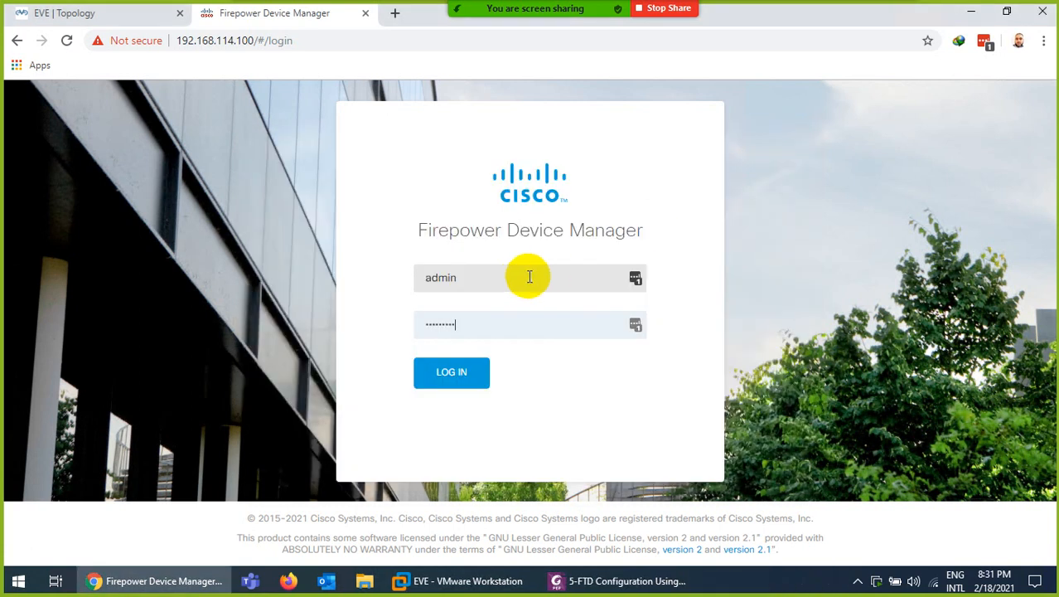
# Sign in to Firepower Device Manager, dismiss the password-manager prompt, and review the setup page
pyautogui.click(443, 375)
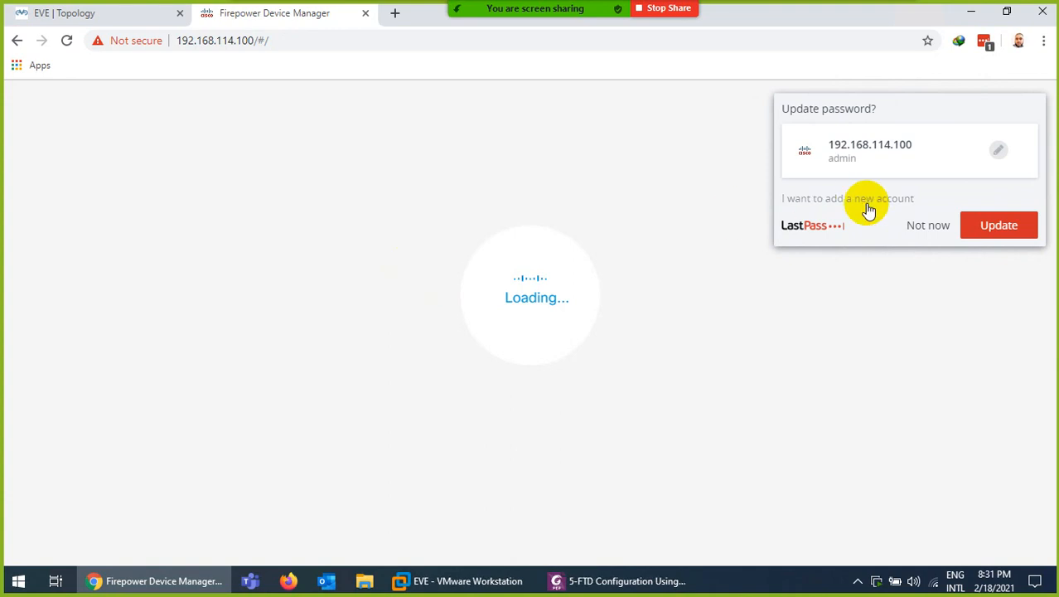
pyautogui.click(928, 225)
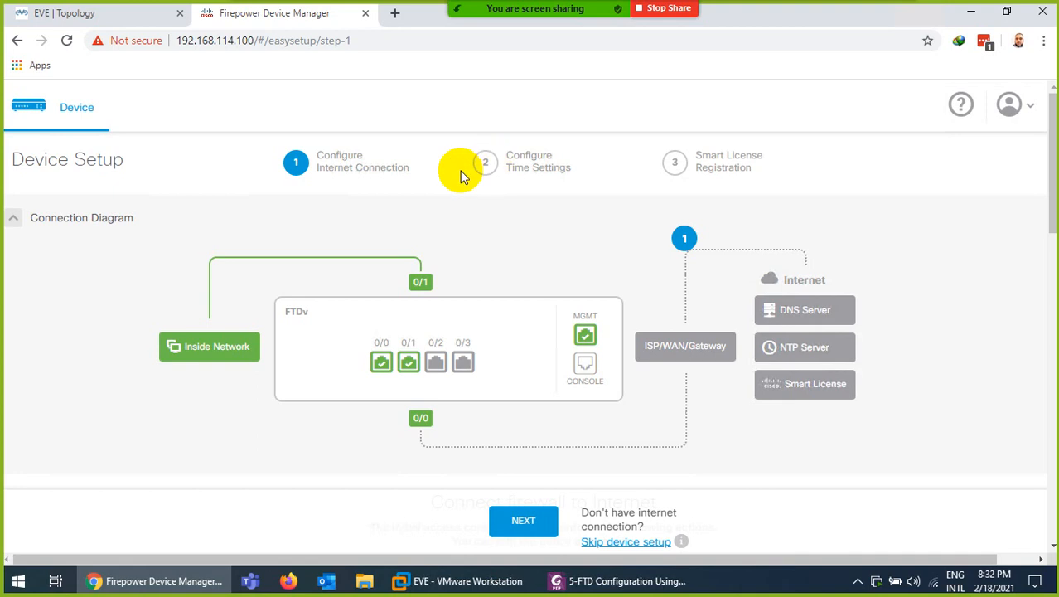
pyautogui.scroll(-2, 581, 498)
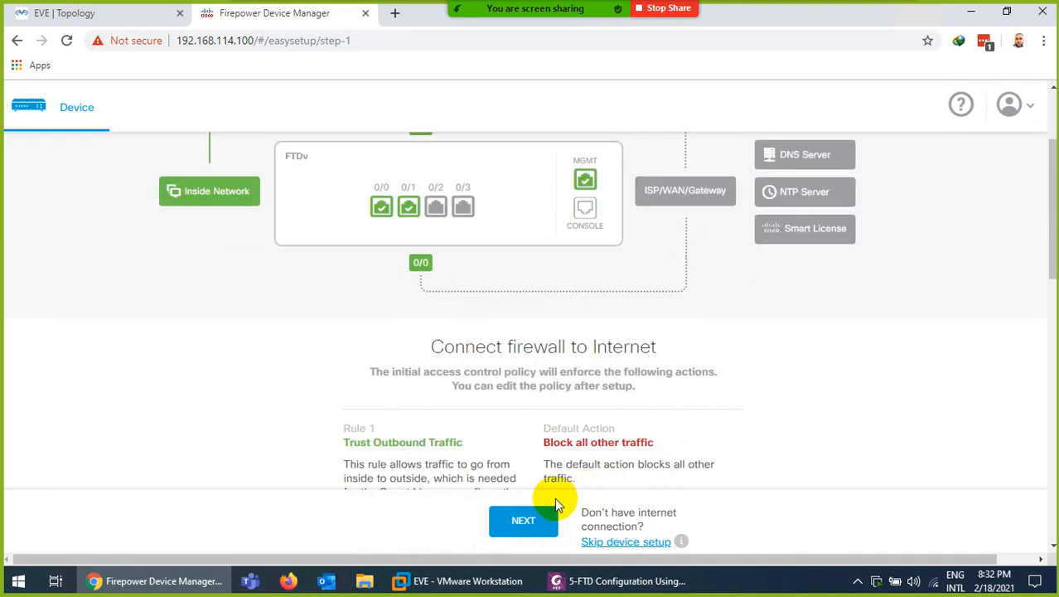
pyautogui.scroll(-4, 543, 464)
pyautogui.scroll(-2, 504, 320)
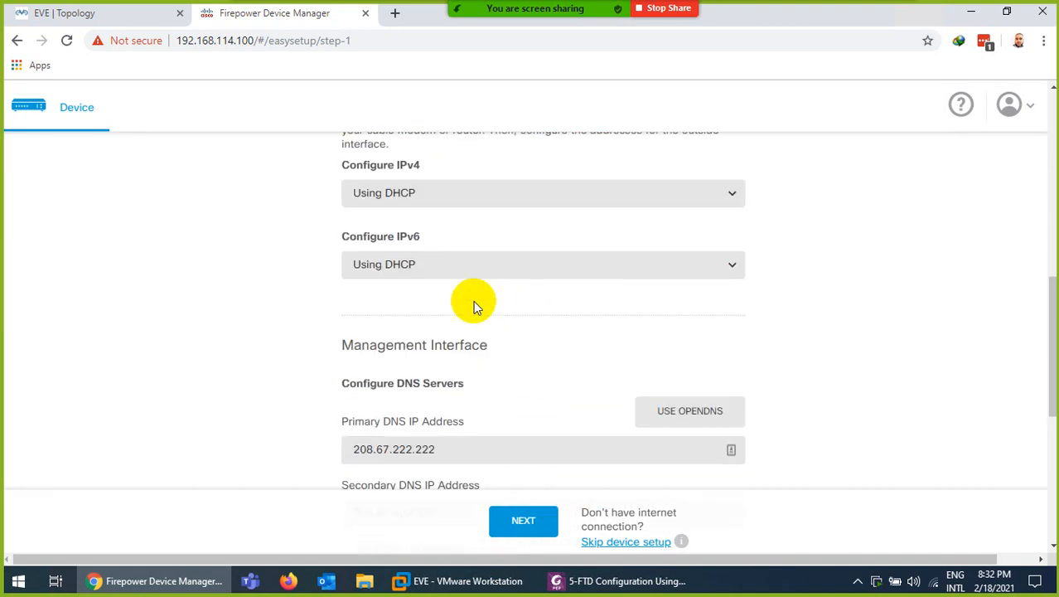
pyautogui.scroll(8, 509, 241)
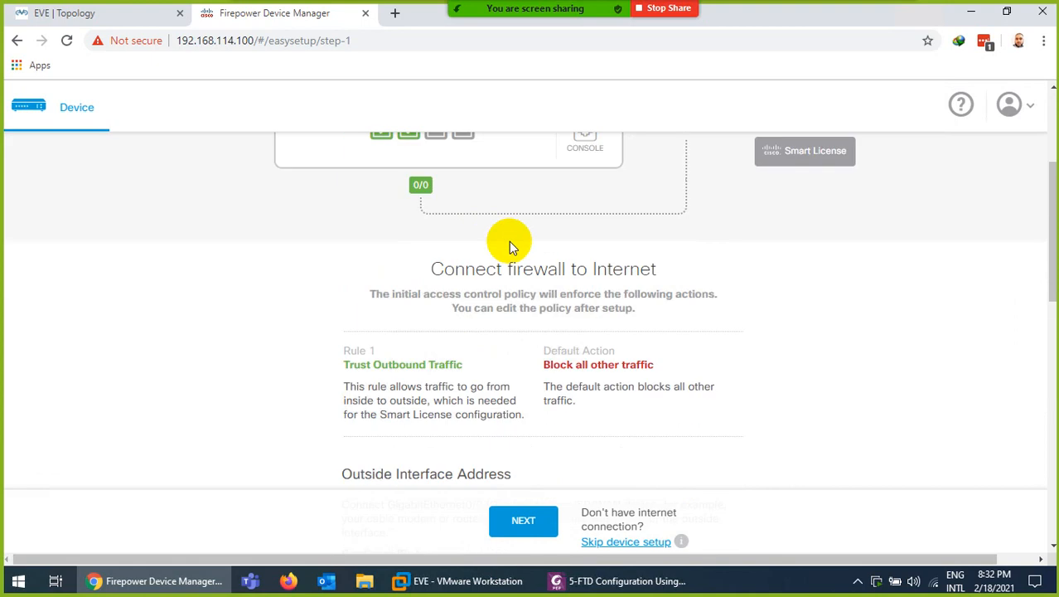
pyautogui.moveTo(421, 418)
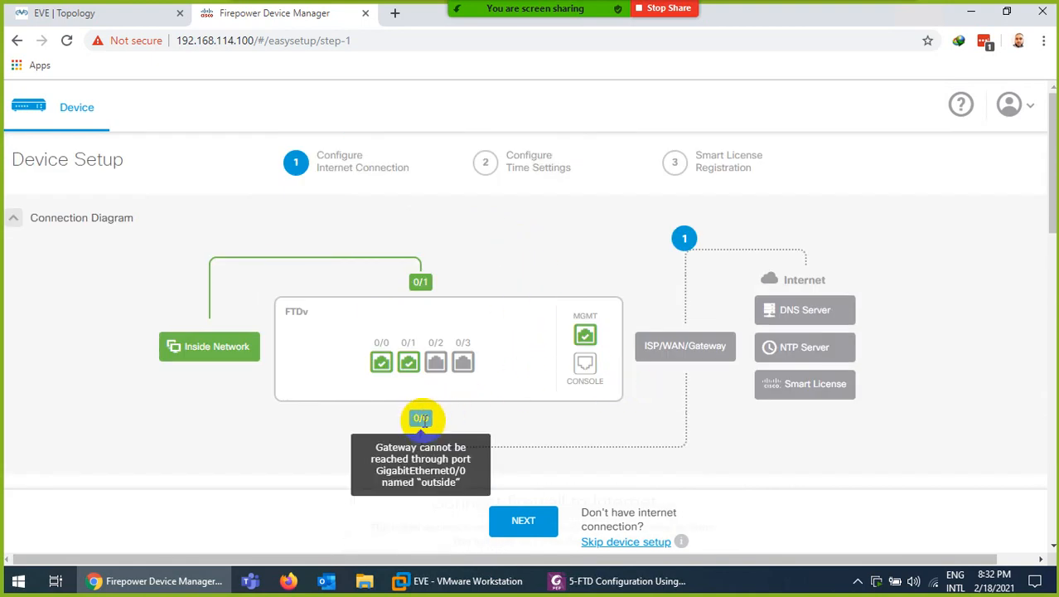
pyautogui.scroll(-8, 445, 404)
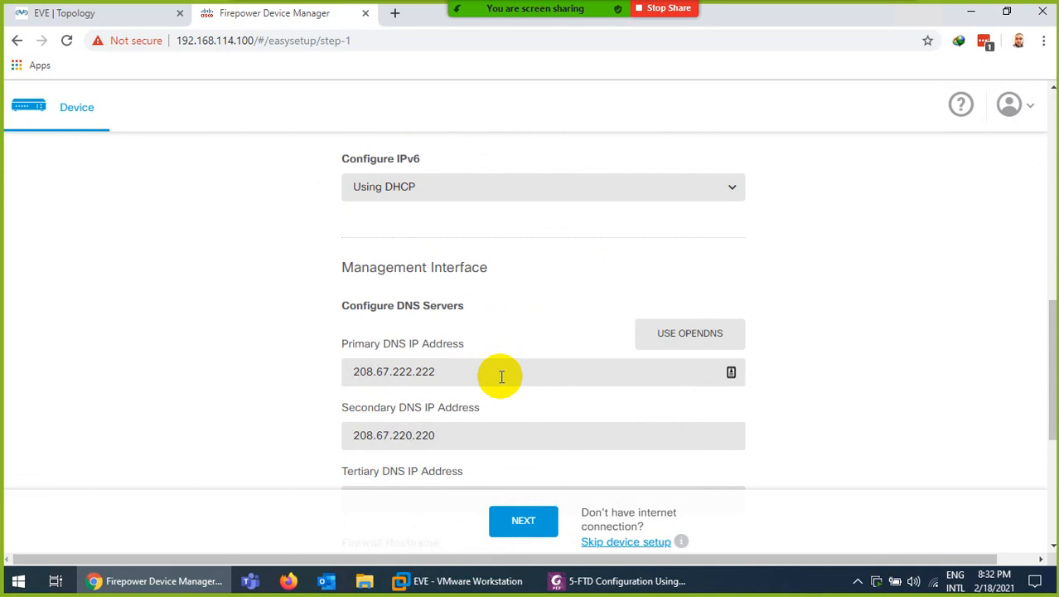
pyautogui.scroll(-1, 439, 369)
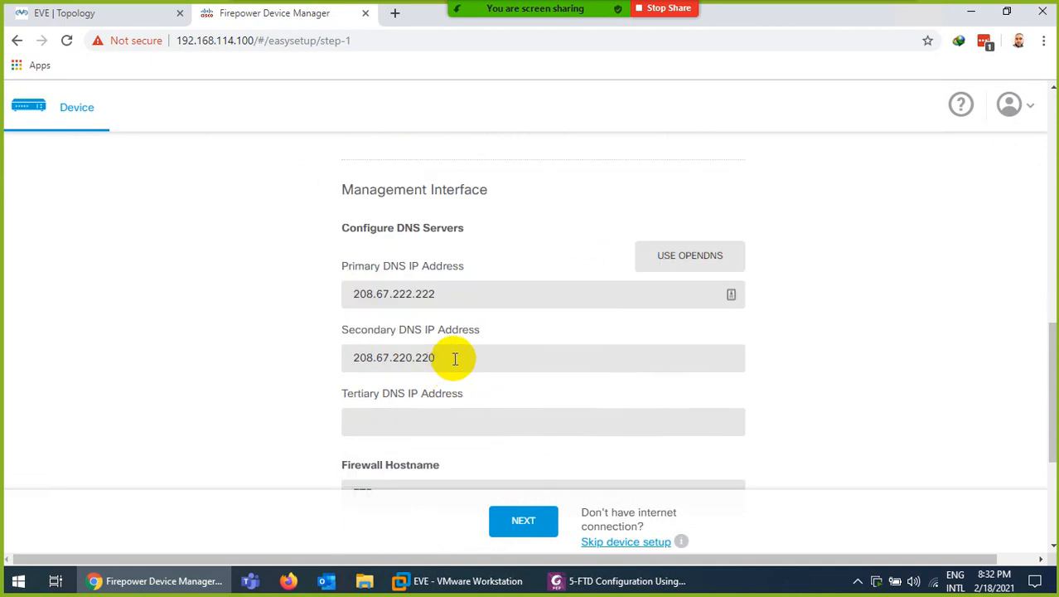
pyautogui.scroll(-2, 453, 358)
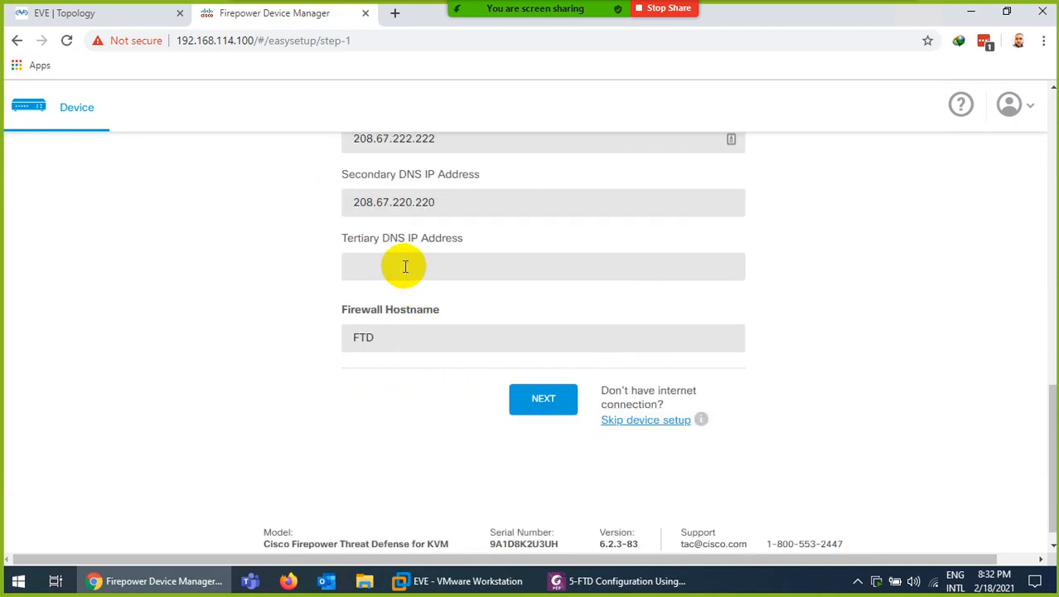
# Enter 8.8.8.8 as the tertiary DNS server address
pyautogui.click(405, 265)
pyautogui.write('8.8.8.')
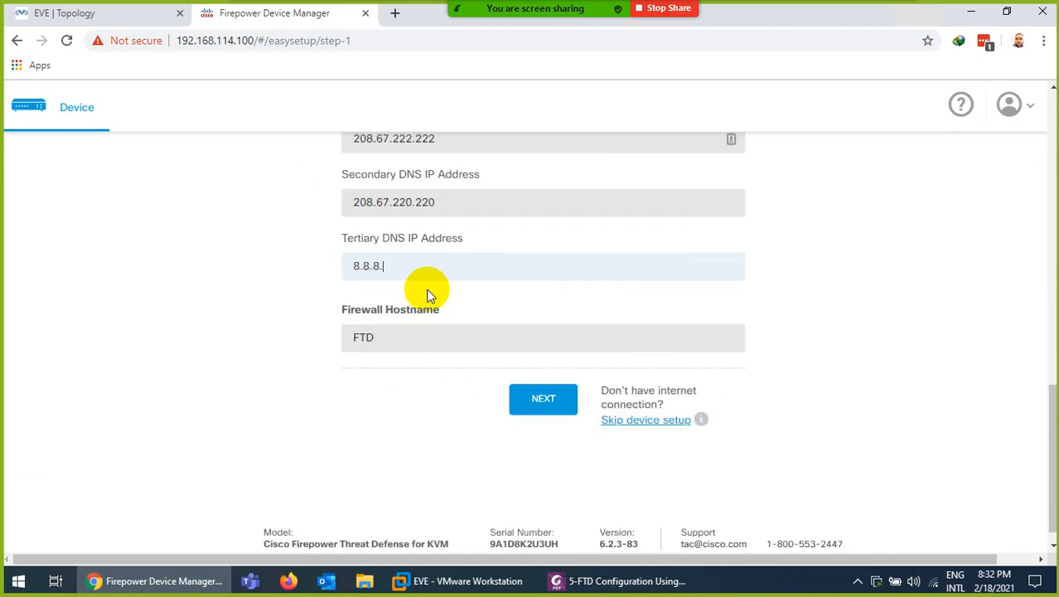
pyautogui.write('8')
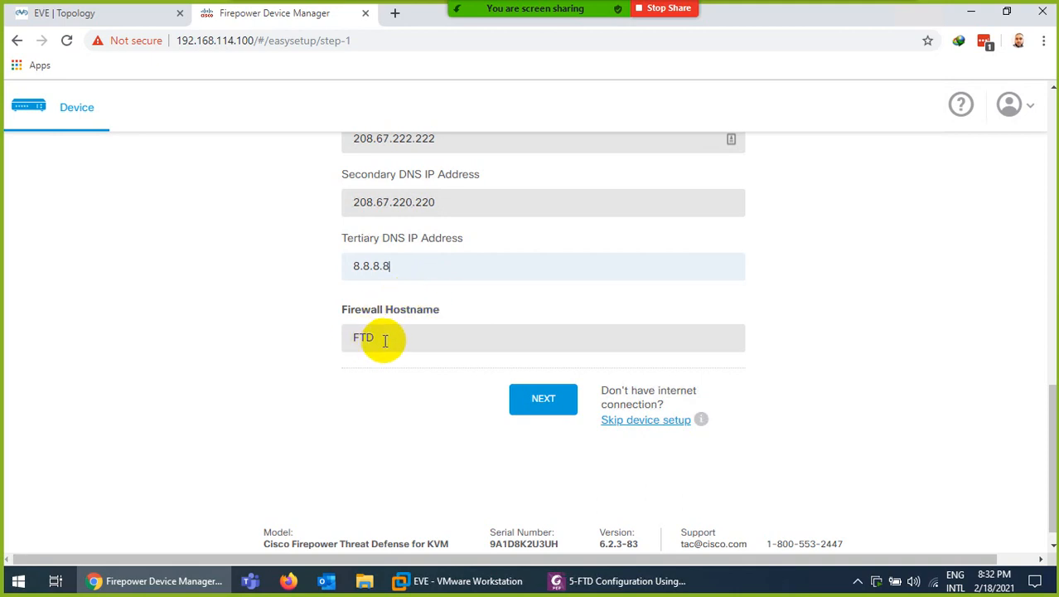
pyautogui.moveTo(377, 337); pyautogui.dragTo(343, 337)
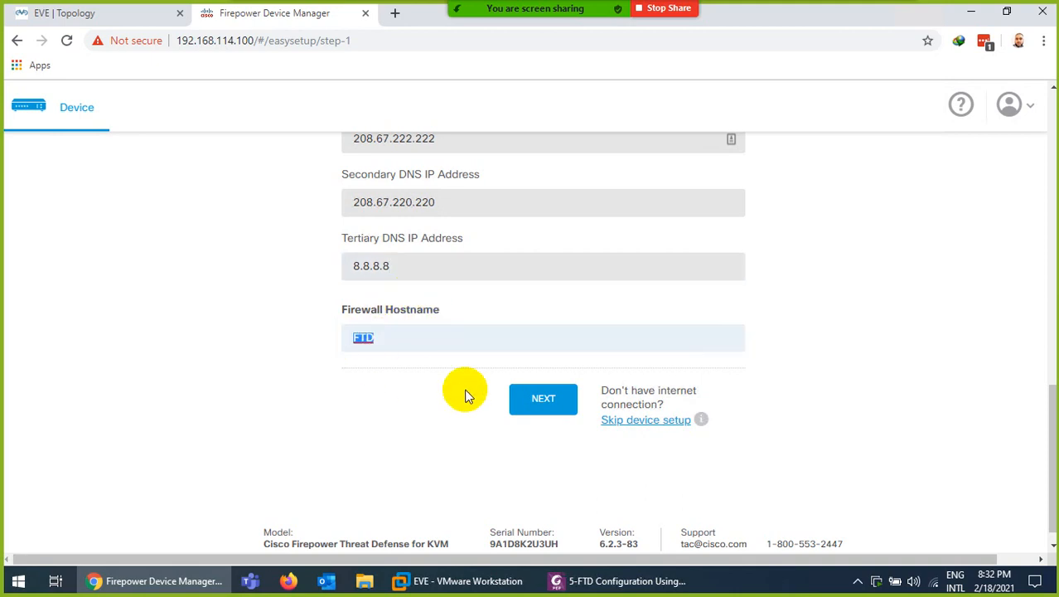
pyautogui.scroll(5, 465, 395)
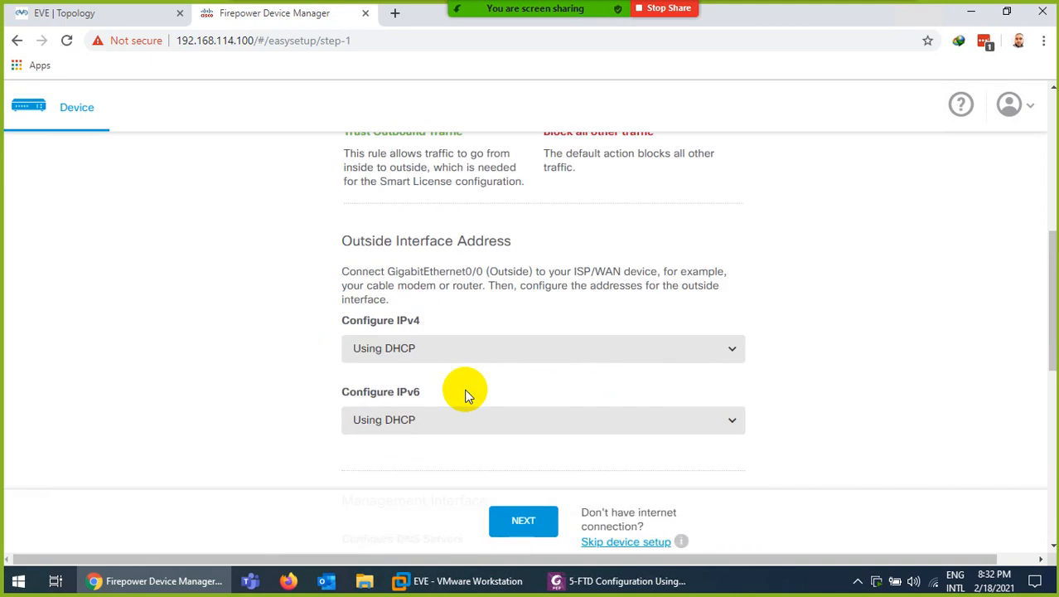
pyautogui.scroll(5, 469, 354)
pyautogui.scroll(-3, 469, 355)
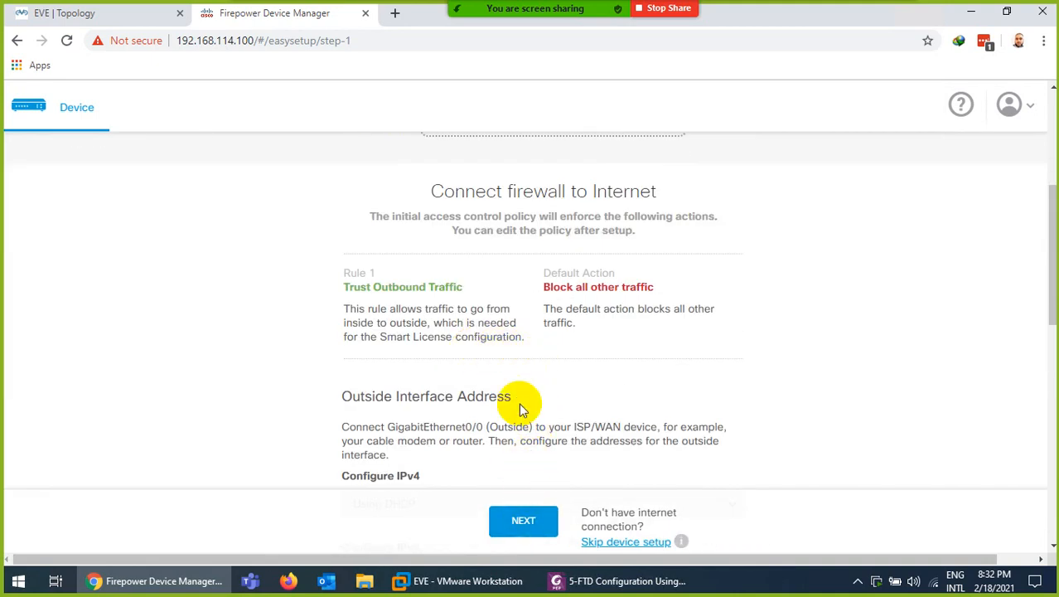
pyautogui.scroll(-3, 519, 396)
# Keep the outside interface's IPv6 on DHCP and glance at the EVE topology
pyautogui.click(413, 271)
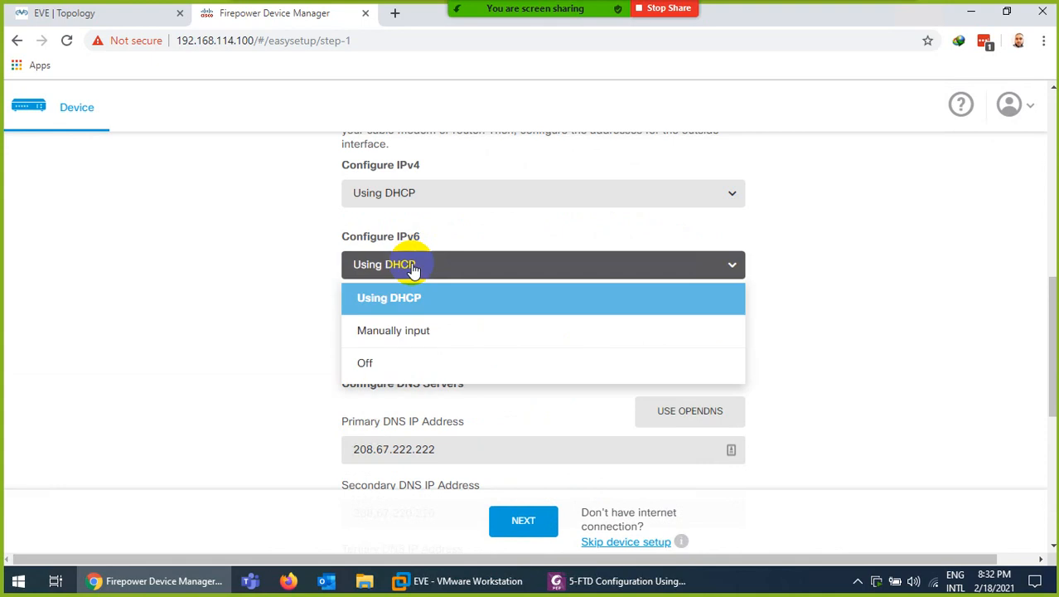
pyautogui.click(305, 258)
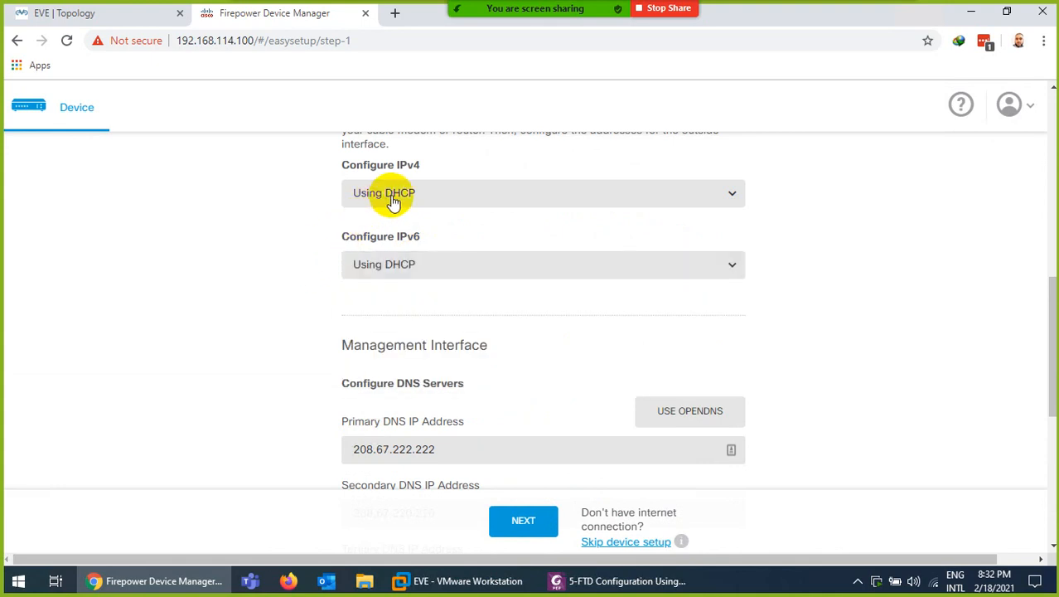
pyautogui.scroll(5, 675, 389)
pyautogui.click(119, 14)
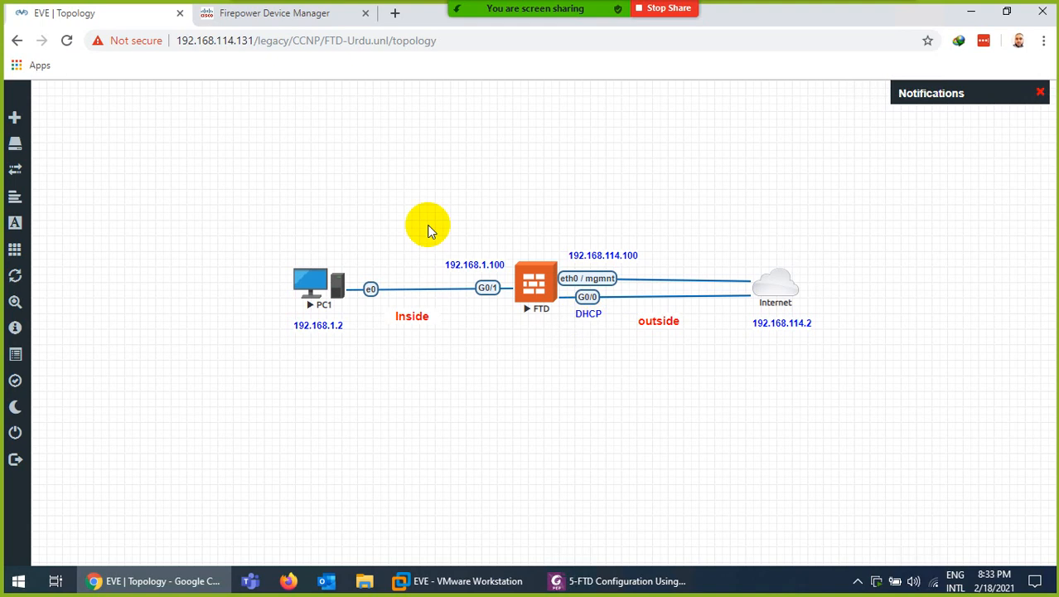
pyautogui.click(280, 15)
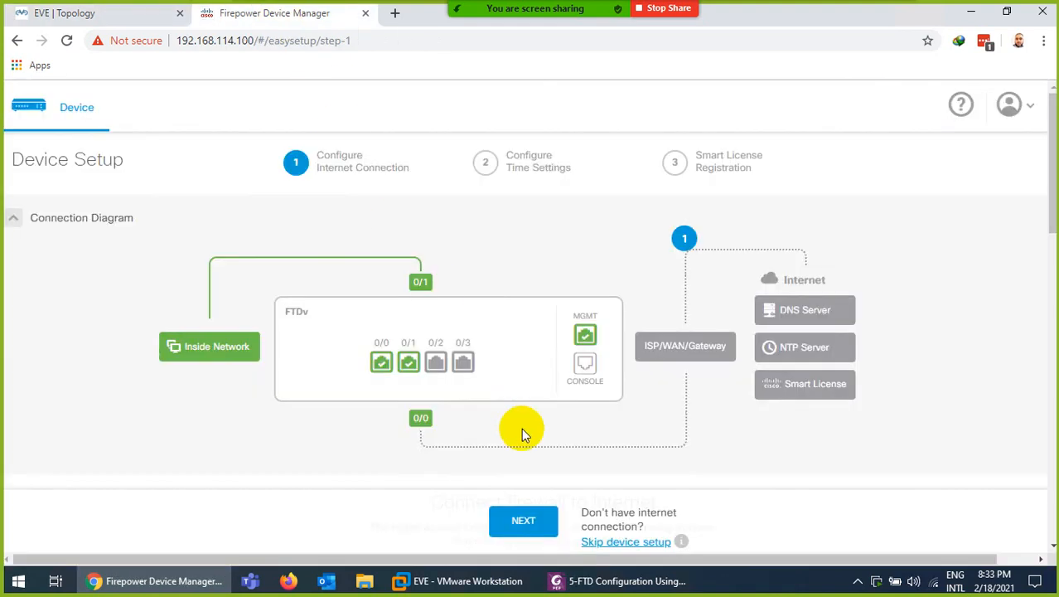
pyautogui.scroll(-4, 530, 447)
# Submit the internet connection settings and wait until saving fails with 'Device is unavailable'
pyautogui.click(523, 520)
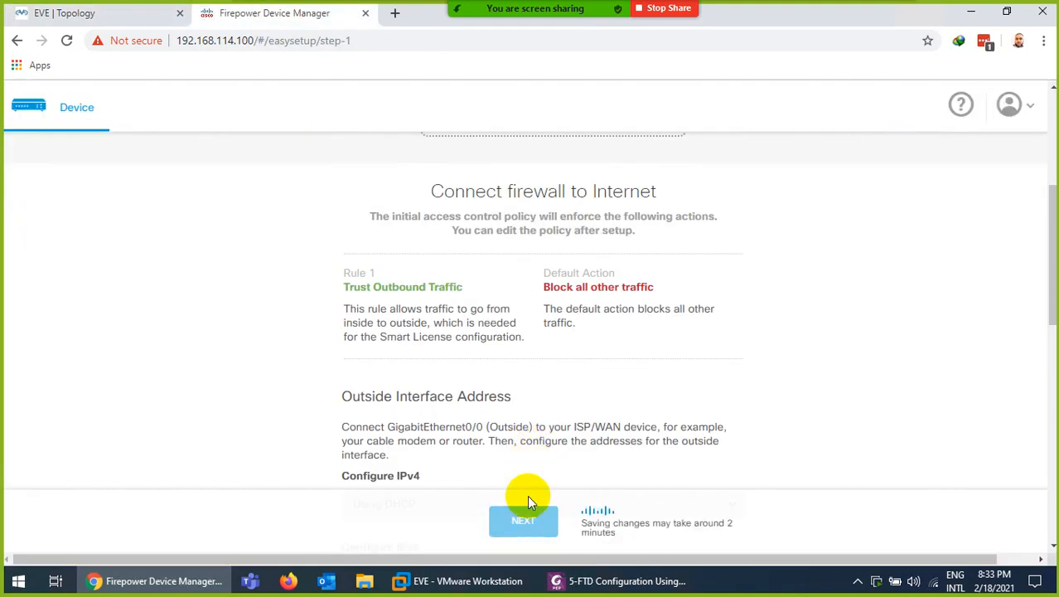
pyautogui.scroll(4, 504, 307)
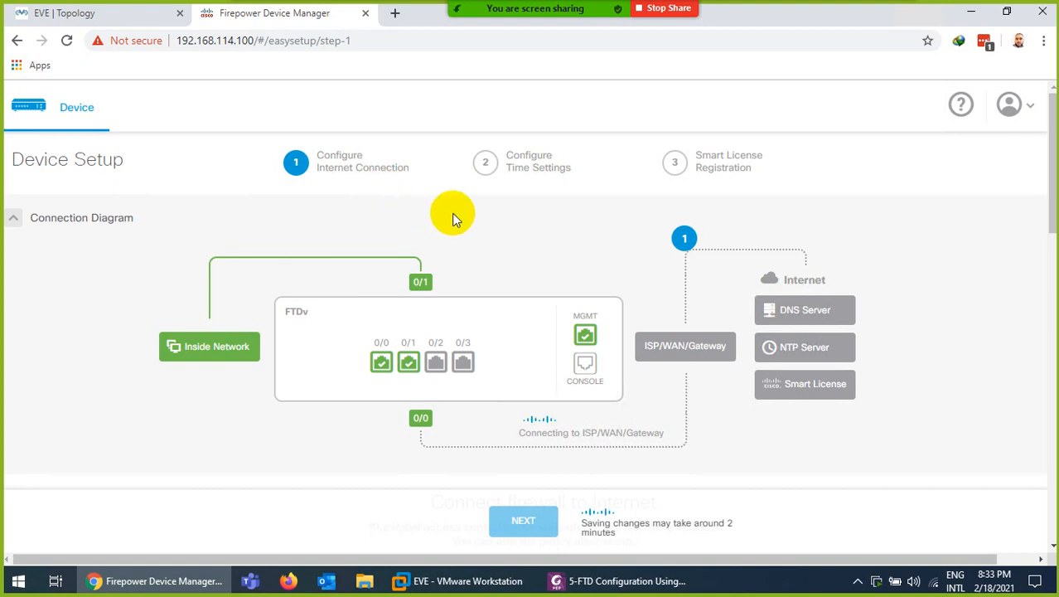
pyautogui.moveTo(423, 448)
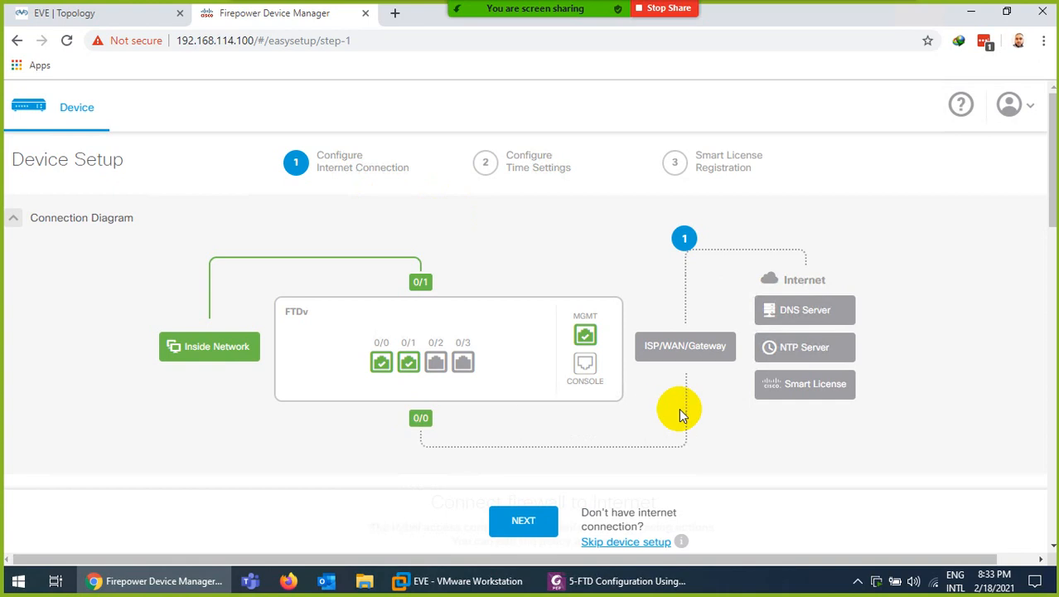
pyautogui.moveTo(421, 426)
pyautogui.scroll(-5, 763, 477)
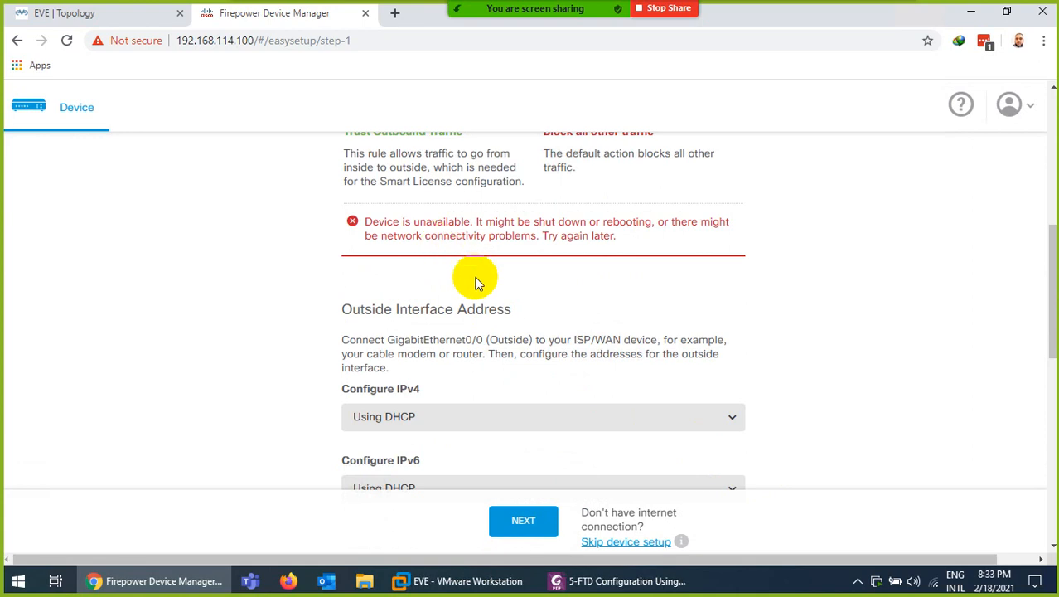
# Resubmit the internet connection settings a second time
pyautogui.scroll(3, 479, 284)
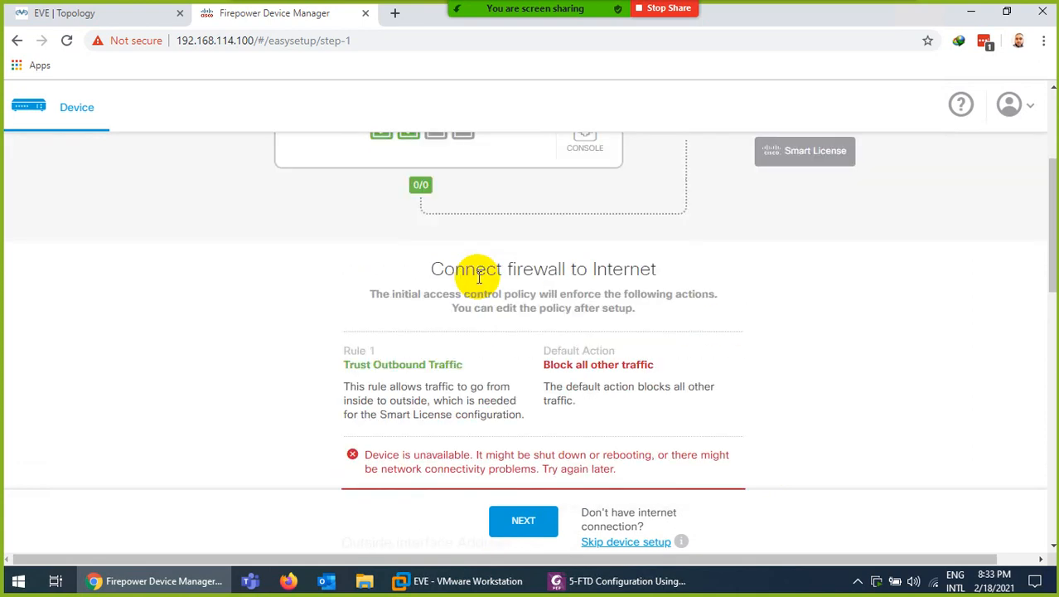
pyautogui.scroll(-6, 479, 278)
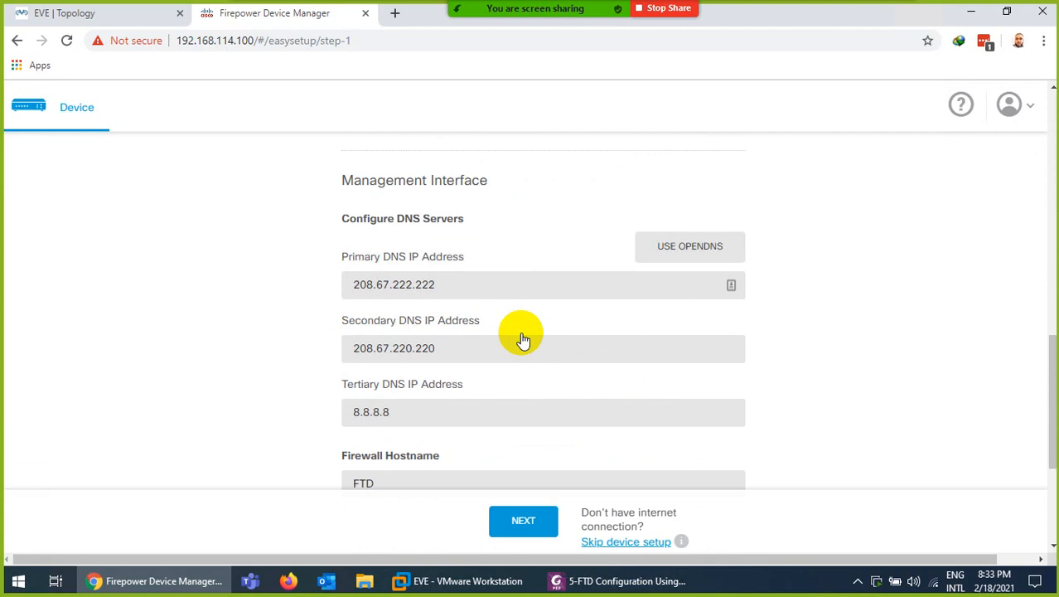
pyautogui.scroll(3, 522, 336)
pyautogui.scroll(-2, 456, 302)
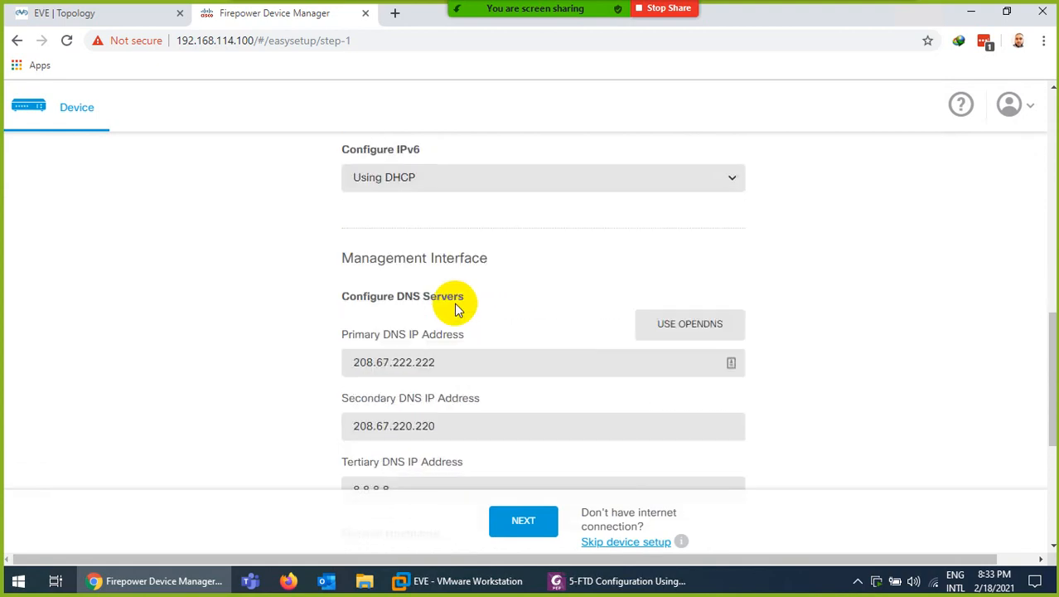
pyautogui.scroll(-1, 456, 308)
pyautogui.click(523, 520)
# Bring up the FTD guide's page 4: outside GigabitEthernet0/0 on DHCP, inside at 192.168.45.1
pyautogui.scroll(4, 344, 265)
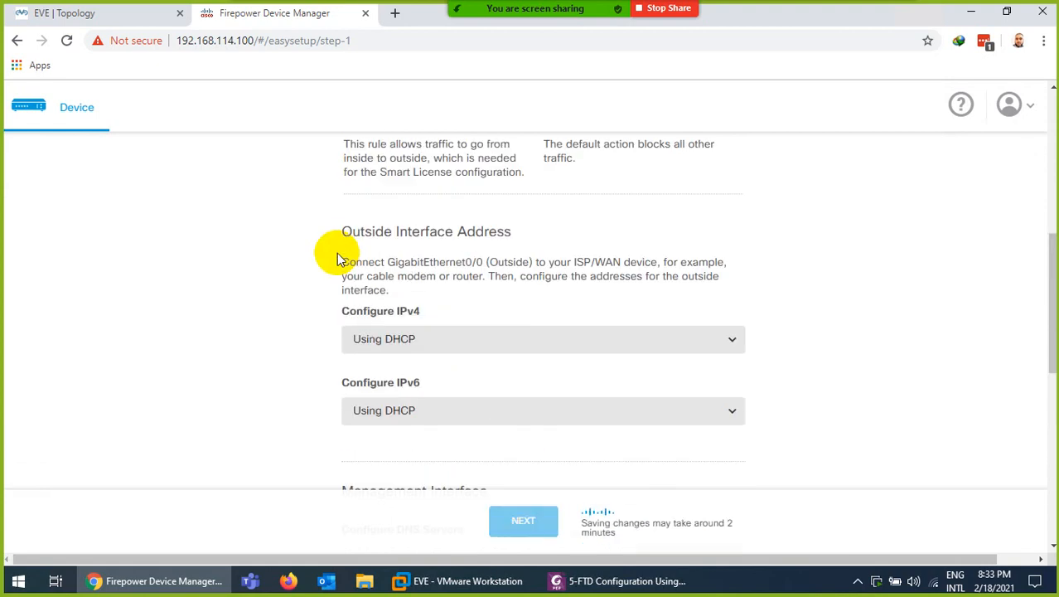
pyautogui.scroll(4, 348, 264)
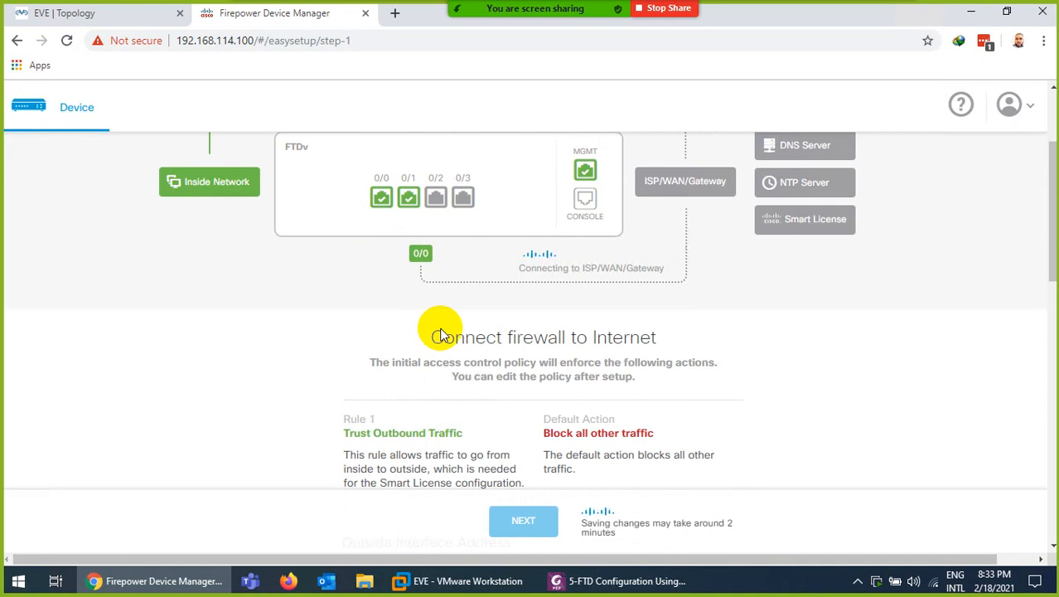
pyautogui.scroll(2, 442, 335)
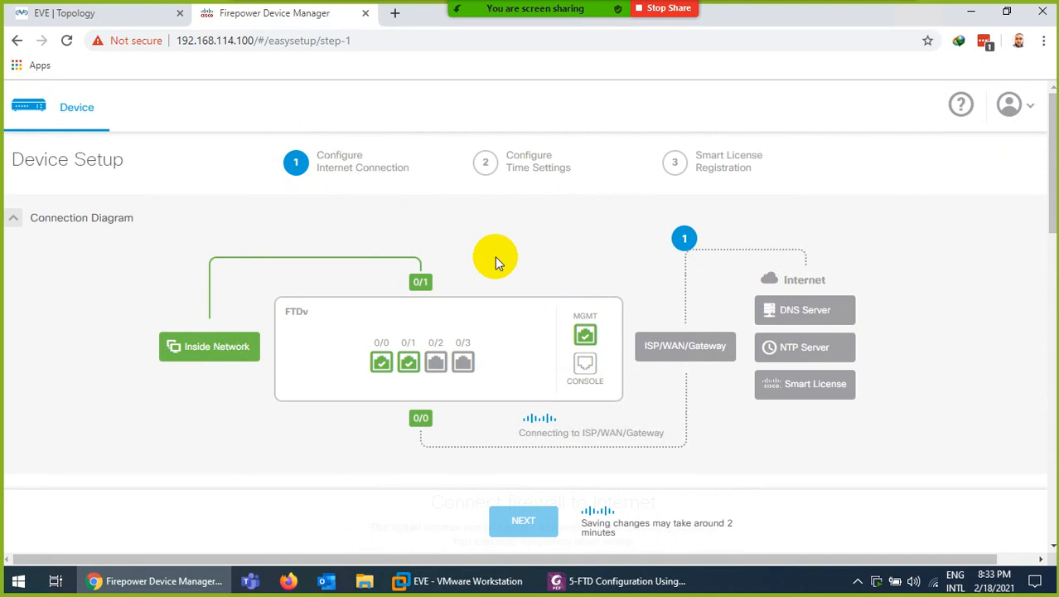
pyautogui.click(599, 580)
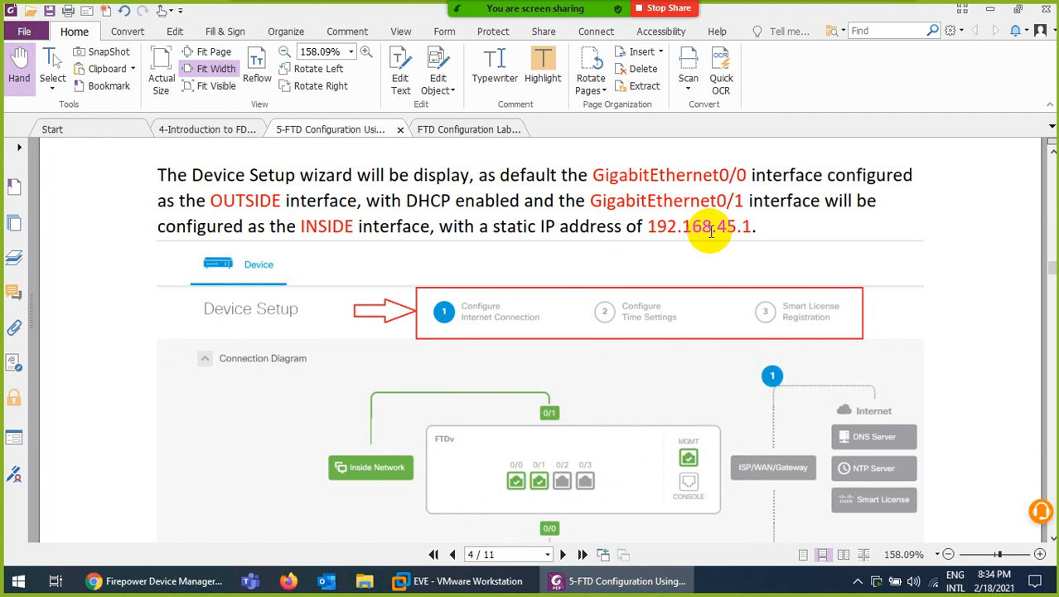
# Read the guide's NTP and registration steps, briefly checking the device setup page
pyautogui.scroll(-6, 639, 279)
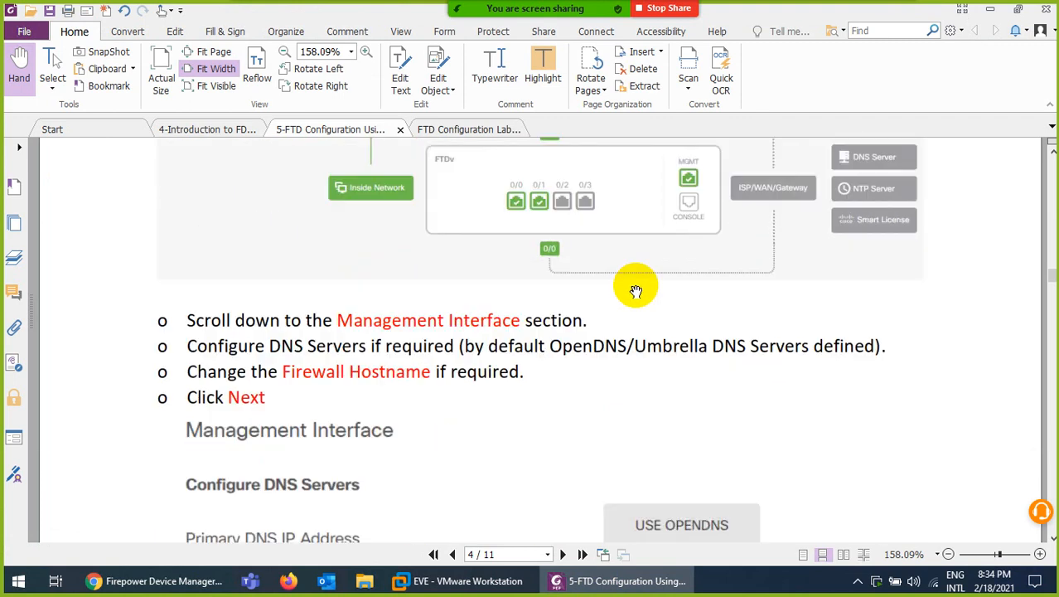
pyautogui.click(605, 586)
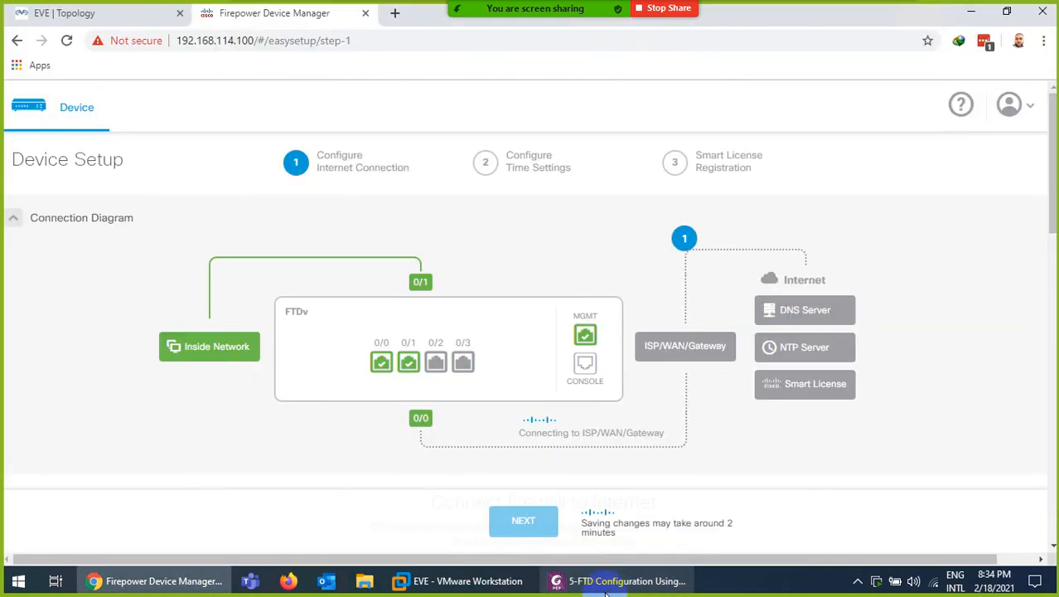
pyautogui.click(605, 585)
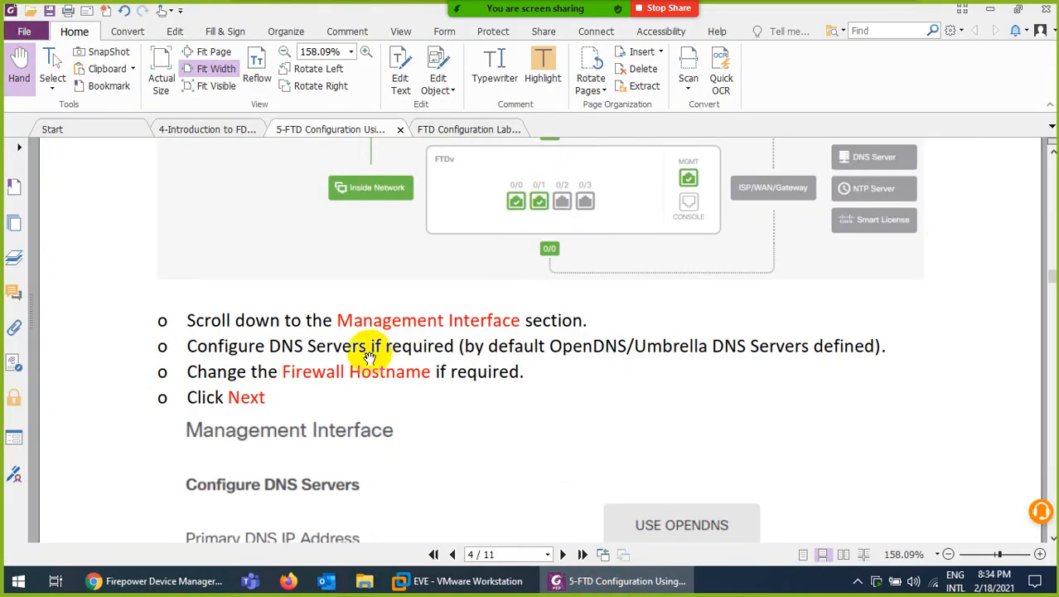
pyautogui.scroll(-2, 377, 340)
pyautogui.scroll(-3, 375, 304)
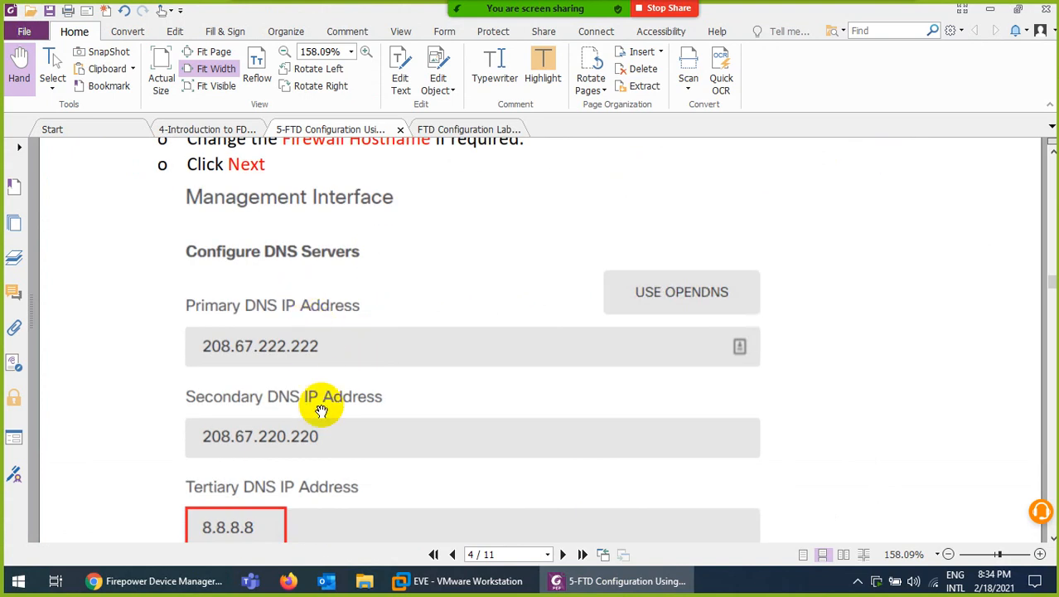
pyautogui.scroll(-4, 317, 406)
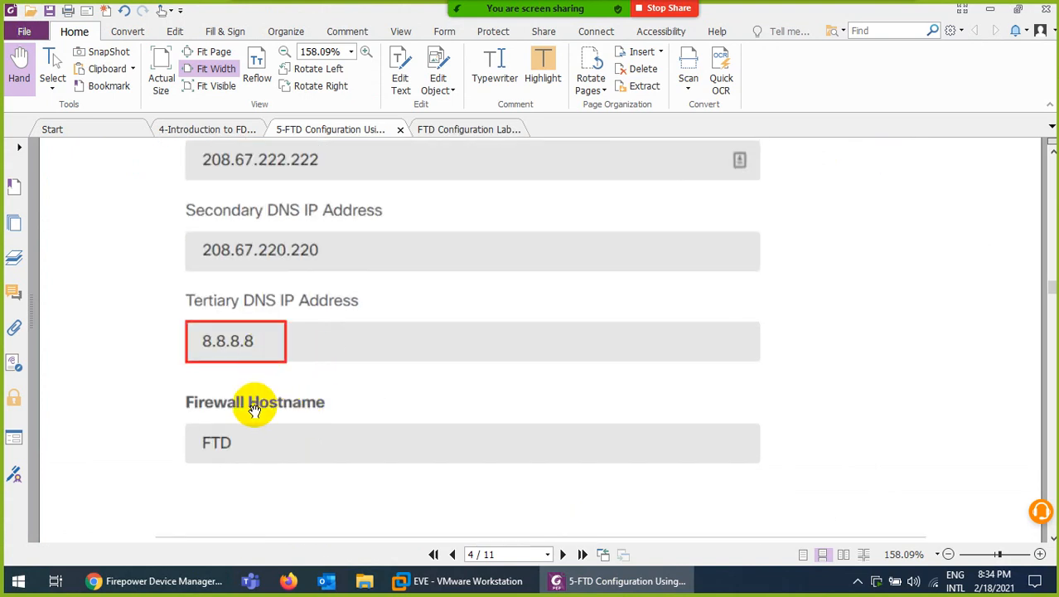
pyautogui.scroll(-13, 255, 407)
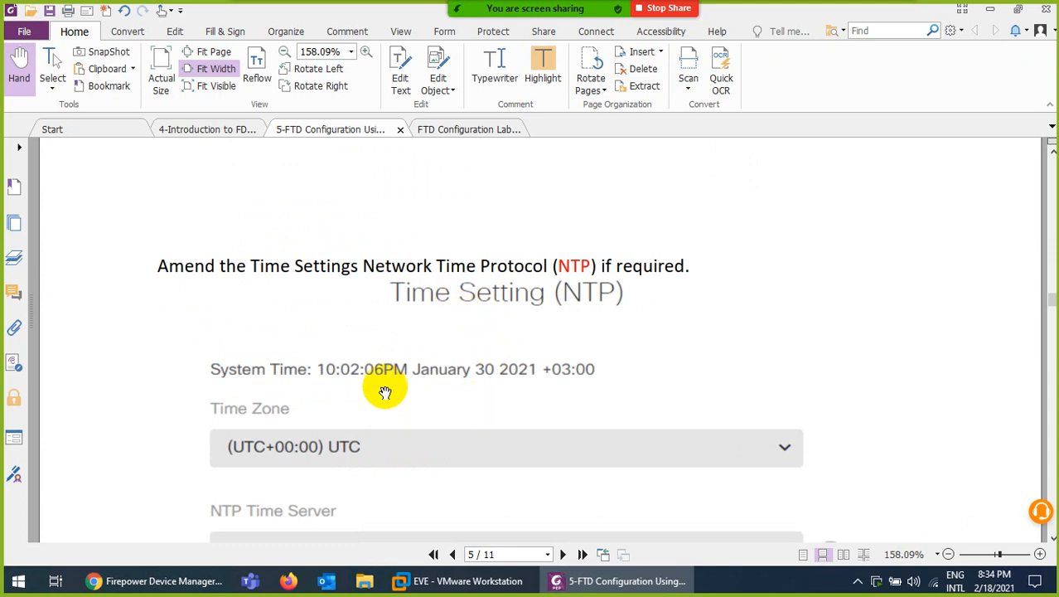
pyautogui.scroll(-3, 399, 305)
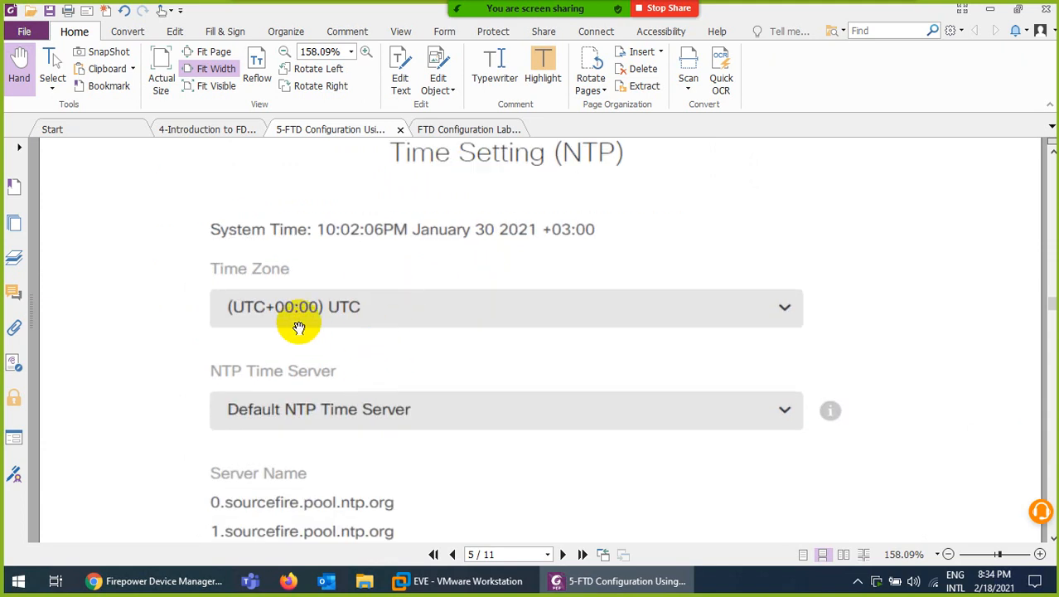
pyautogui.scroll(-2, 440, 428)
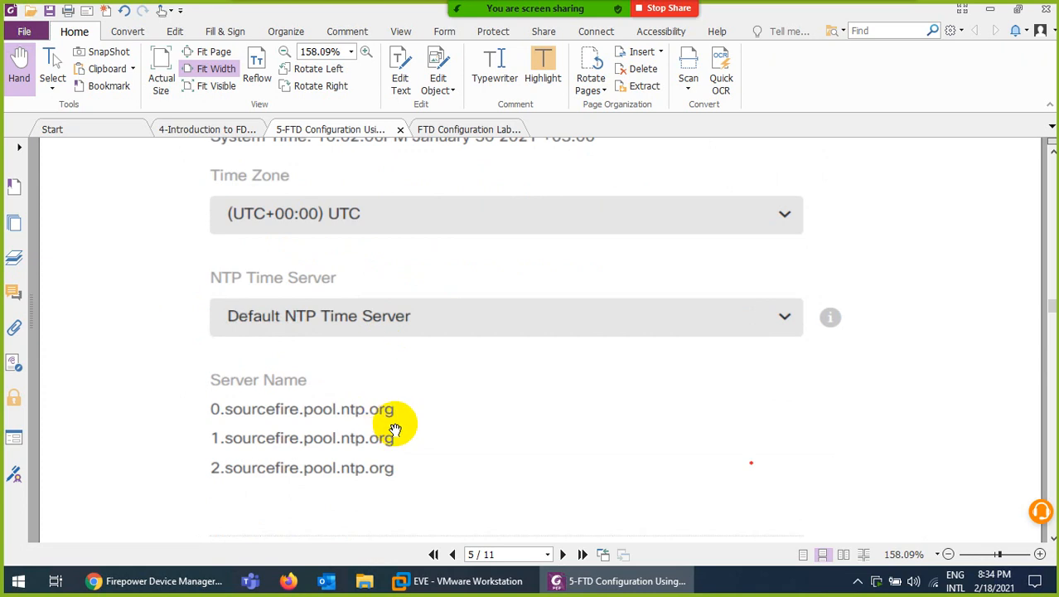
pyautogui.scroll(-5, 384, 412)
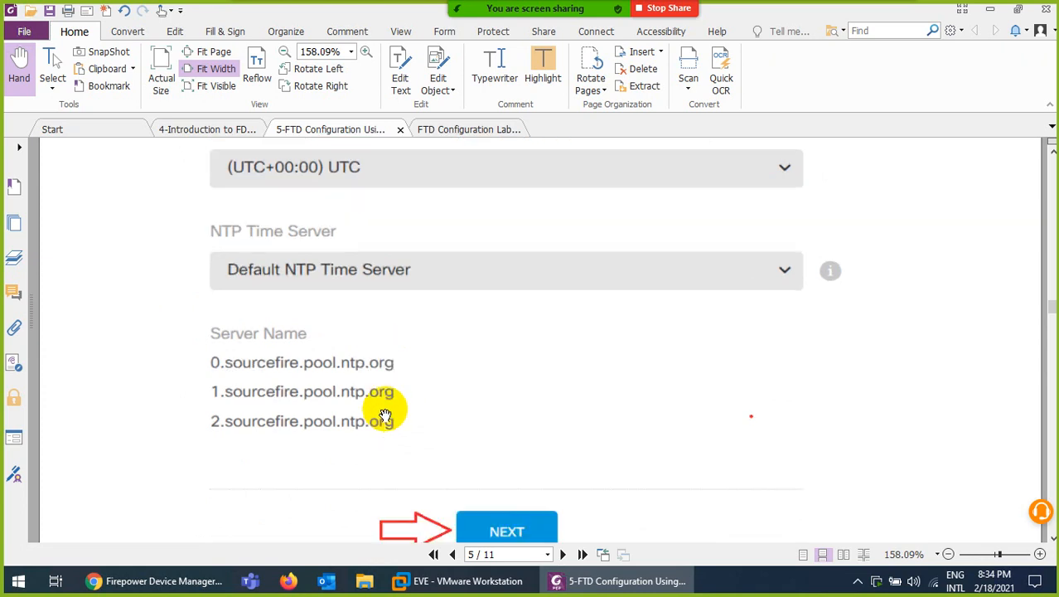
pyautogui.scroll(-3, 424, 394)
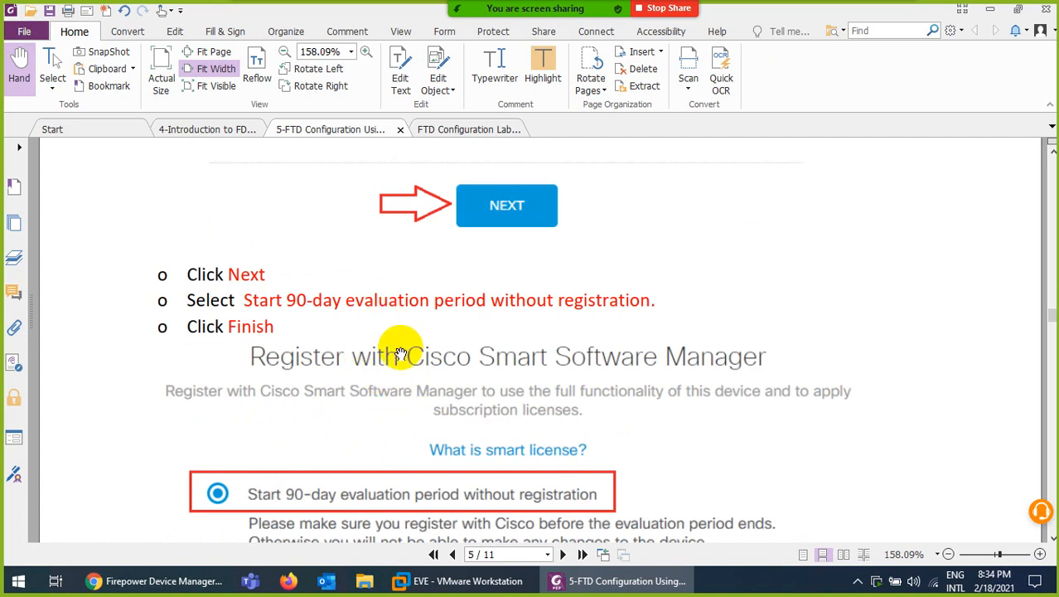
pyautogui.scroll(-9, 381, 369)
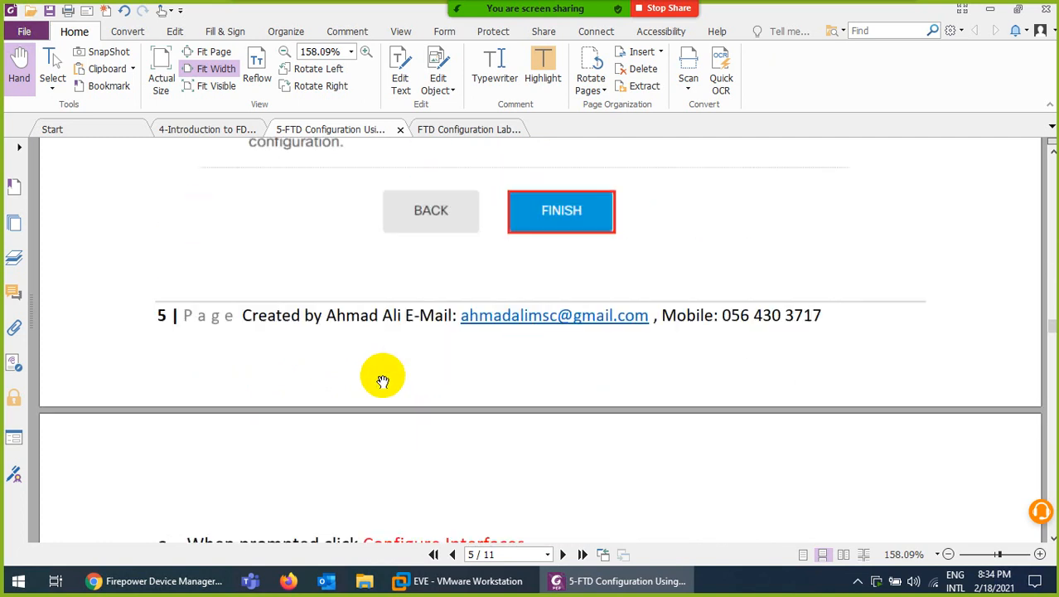
pyautogui.scroll(-1, 383, 380)
pyautogui.click(596, 590)
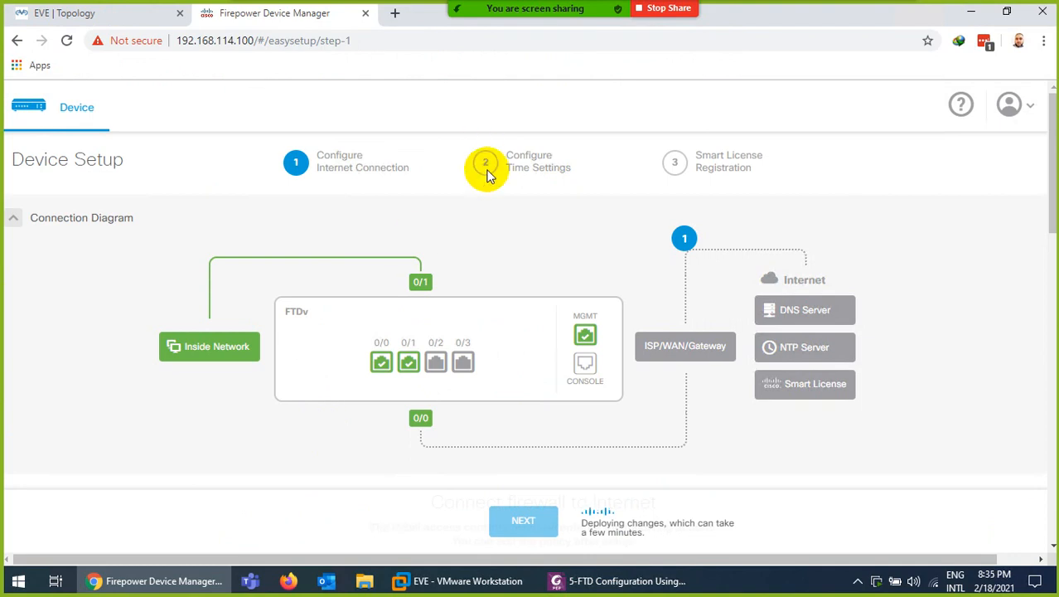
# Read page 6's step readdressing GigabitEthernet0/1 to 192.168.1.100, then return to Firepower Device Manager
pyautogui.click(630, 587)
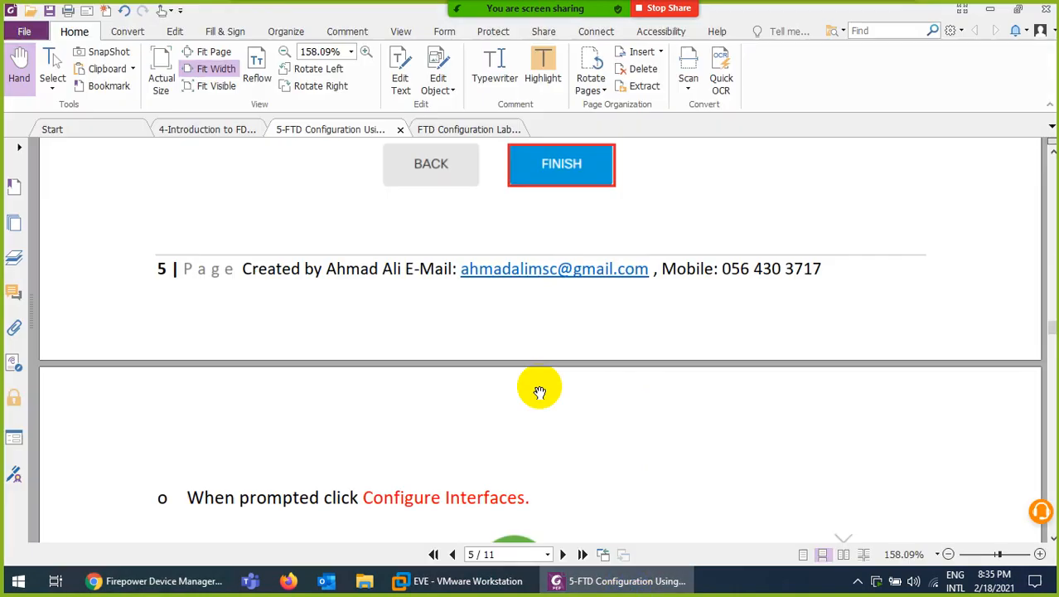
pyautogui.scroll(-3, 507, 332)
pyautogui.scroll(-2, 509, 334)
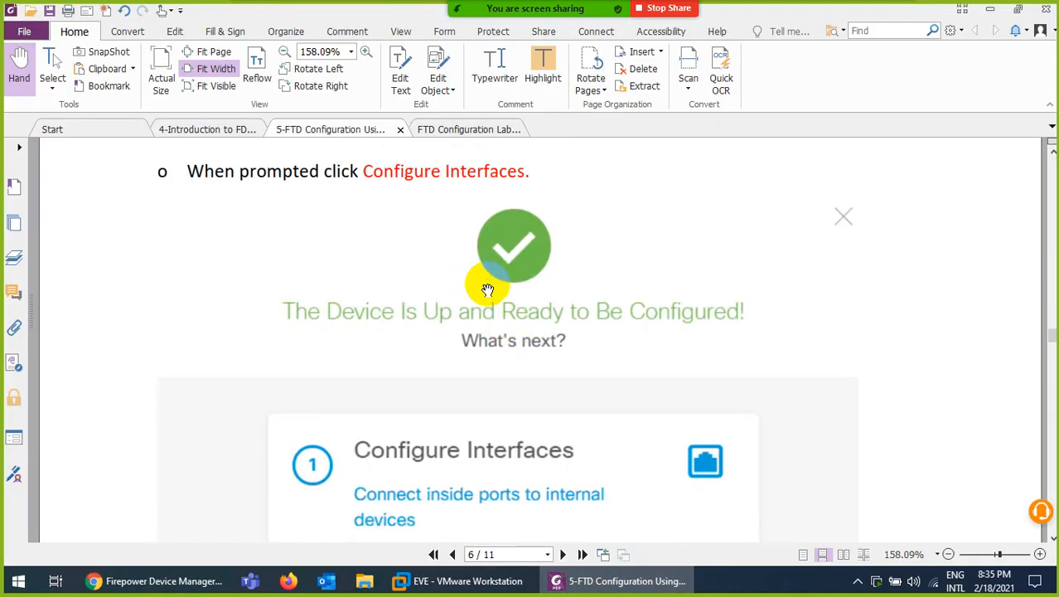
pyautogui.scroll(-4, 487, 290)
pyautogui.scroll(3, 496, 326)
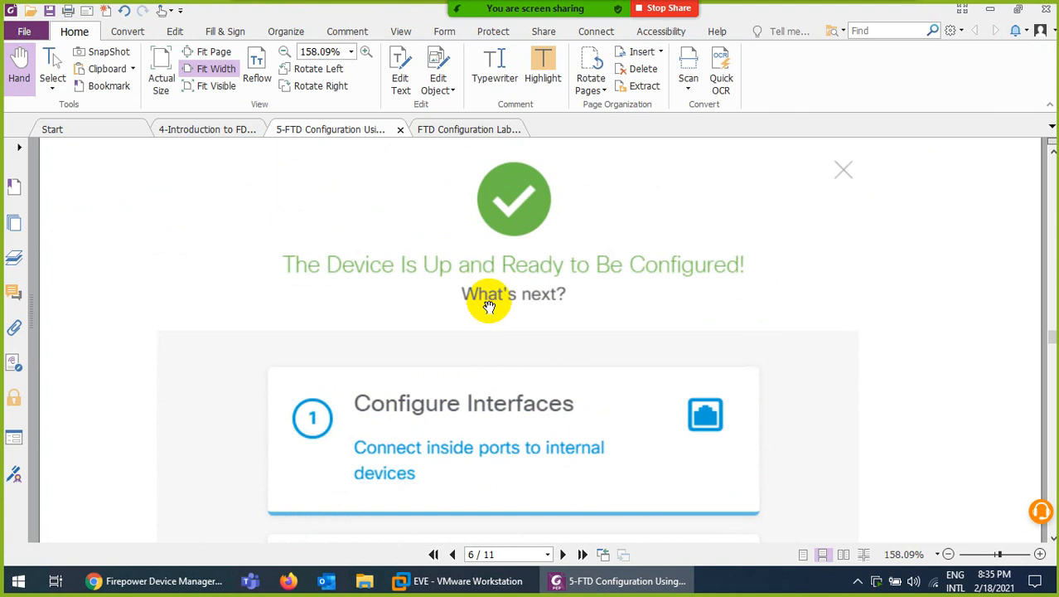
pyautogui.scroll(-3, 485, 313)
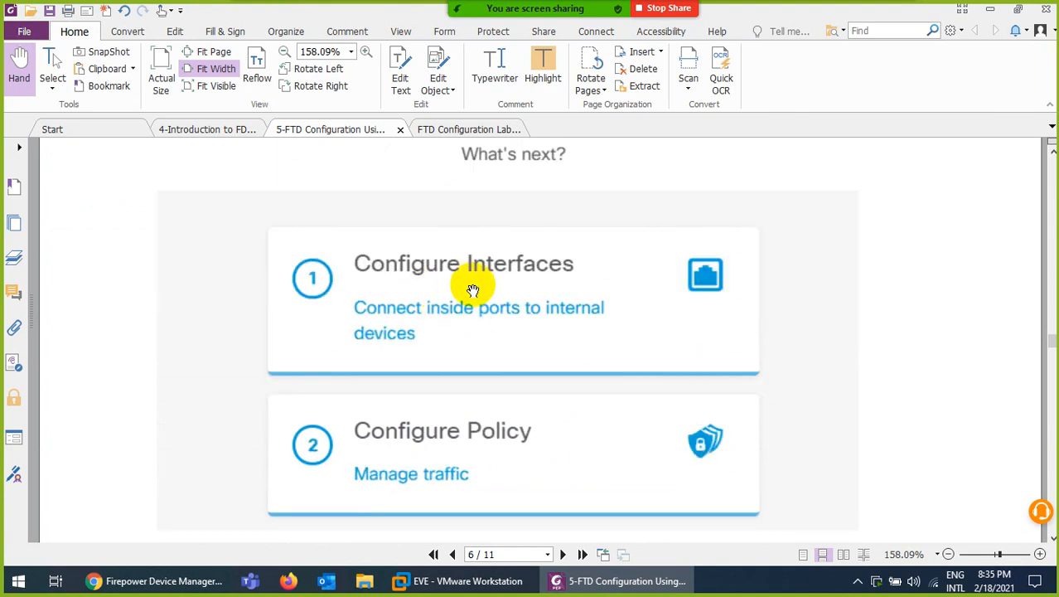
pyautogui.scroll(-3, 472, 291)
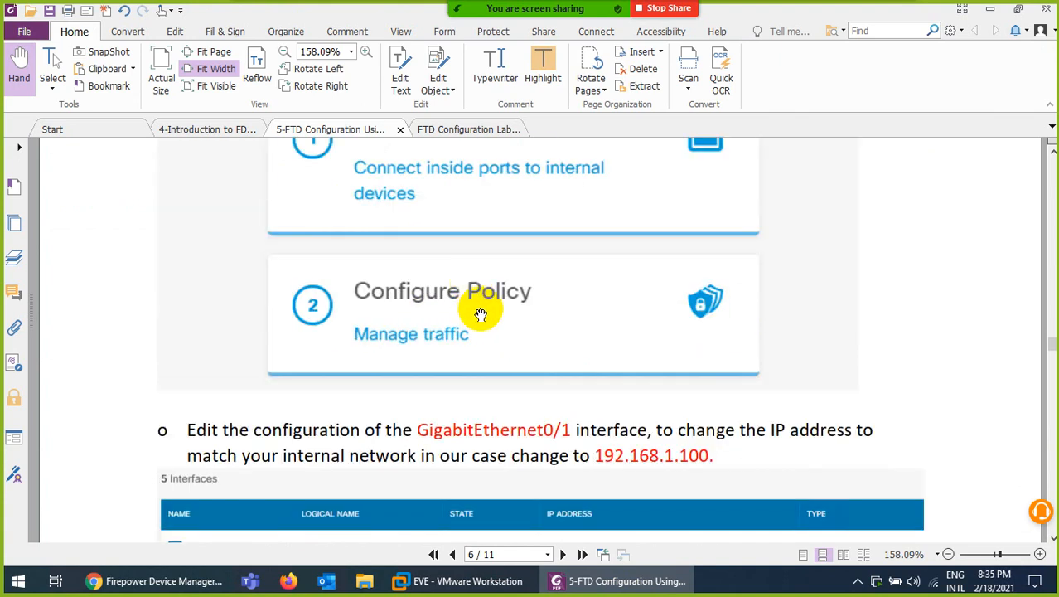
pyautogui.scroll(-4, 481, 313)
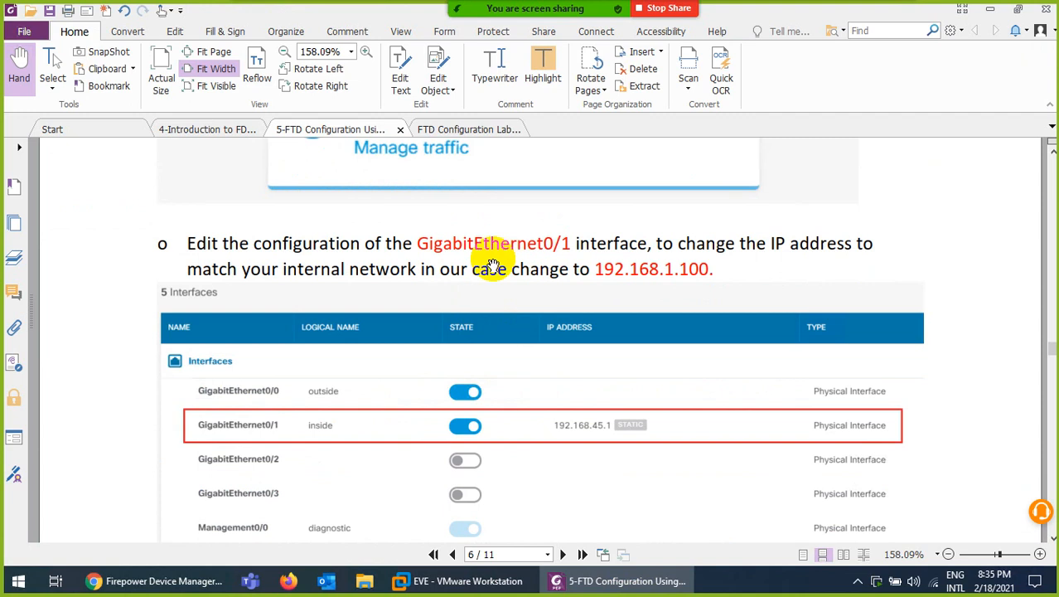
pyautogui.click(161, 582)
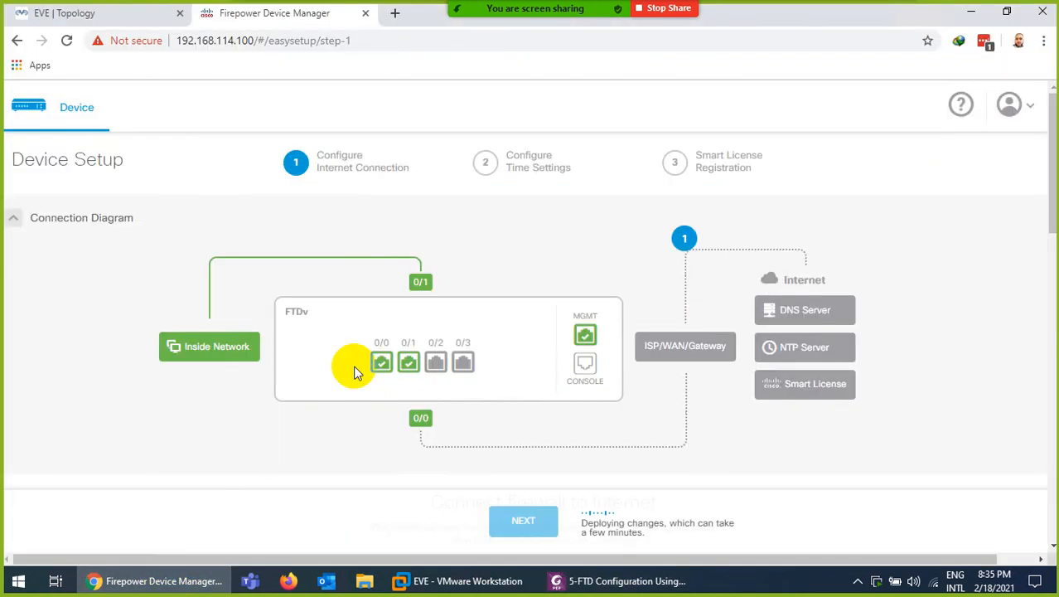
# Check the EVE topology's inside address 192.168.1.100, then reopen the guide's page 6 interfaces table
pyautogui.click(91, 12)
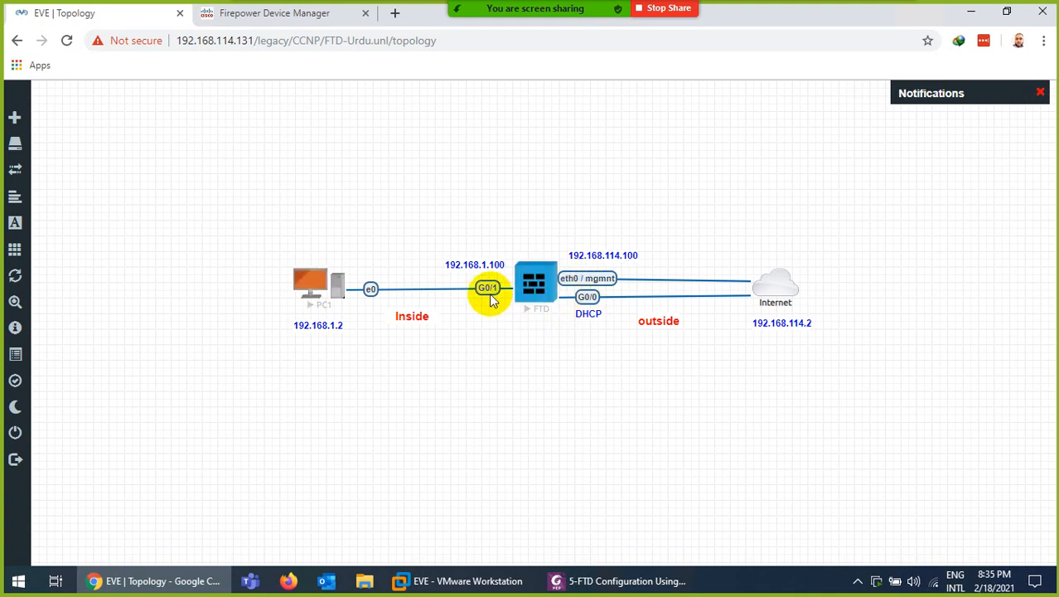
pyautogui.click(279, 15)
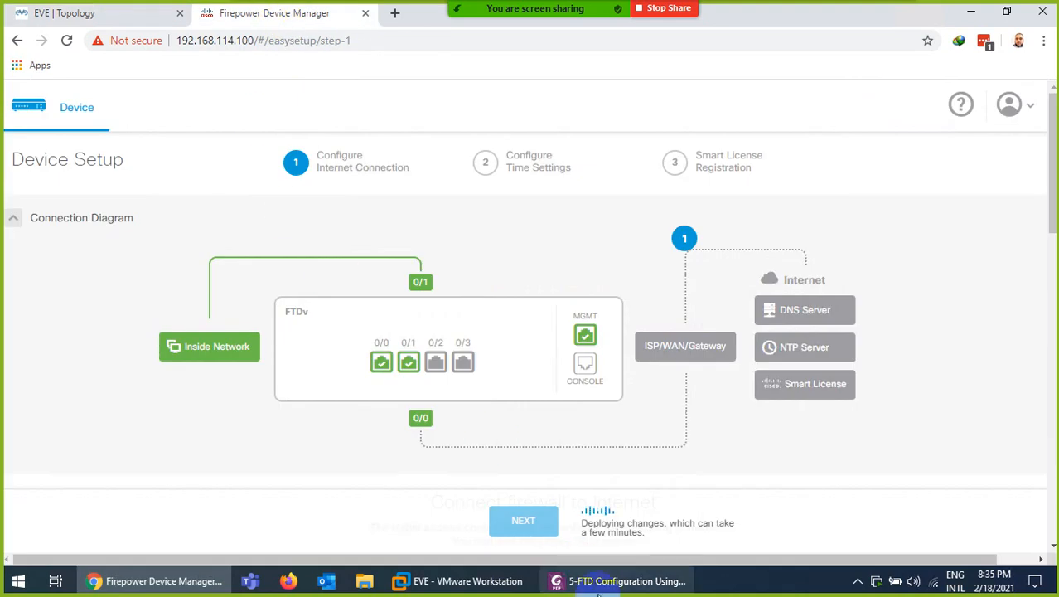
pyautogui.click(623, 588)
pyautogui.scroll(-4, 433, 362)
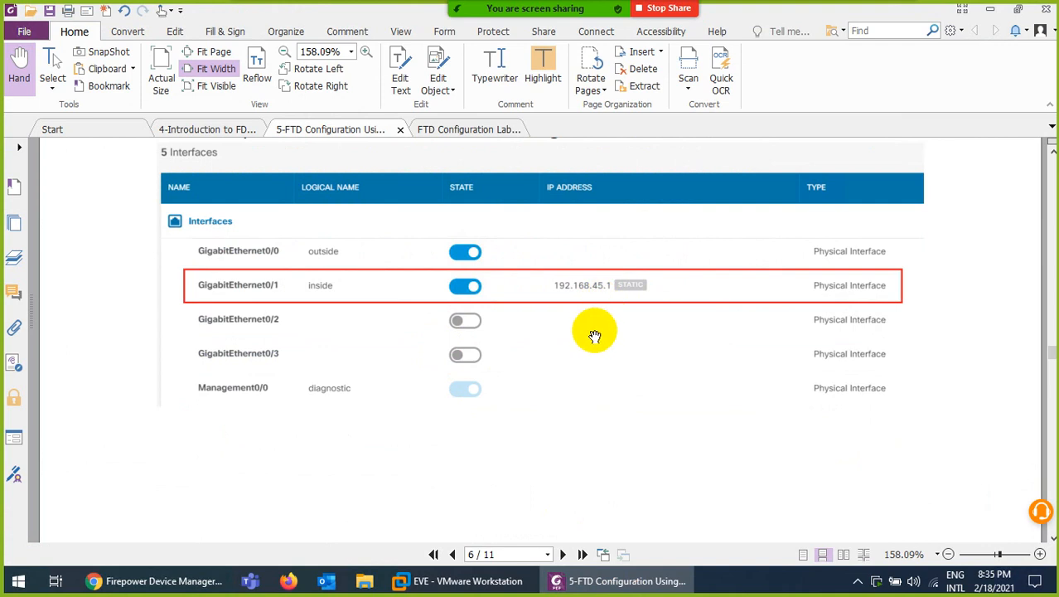
# Read the guide's remaining pages 7–10 through the testing steps
pyautogui.scroll(-8, 595, 335)
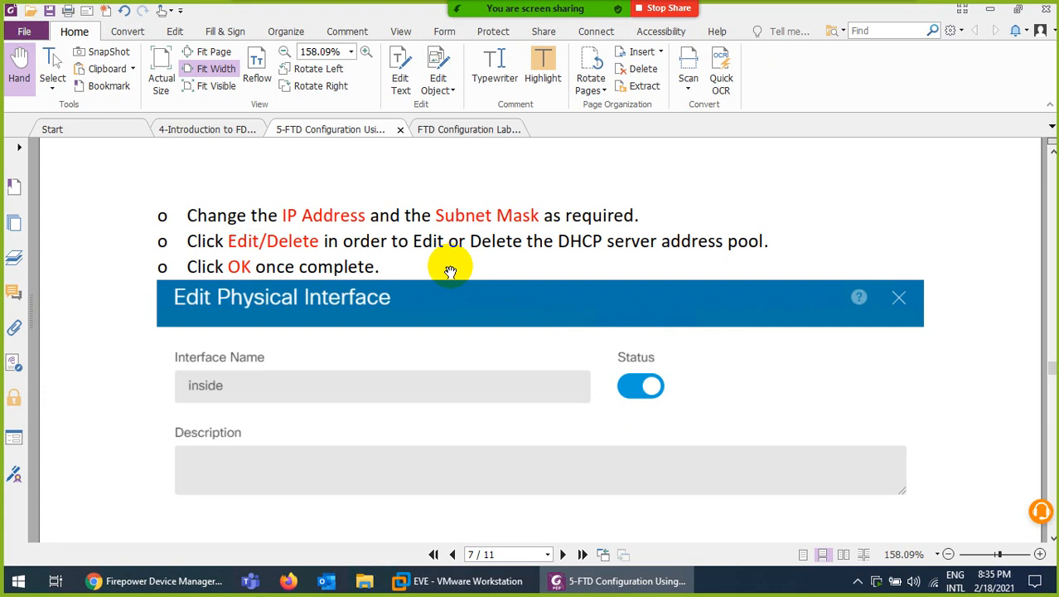
pyautogui.scroll(-3, 547, 340)
pyautogui.scroll(-2, 630, 356)
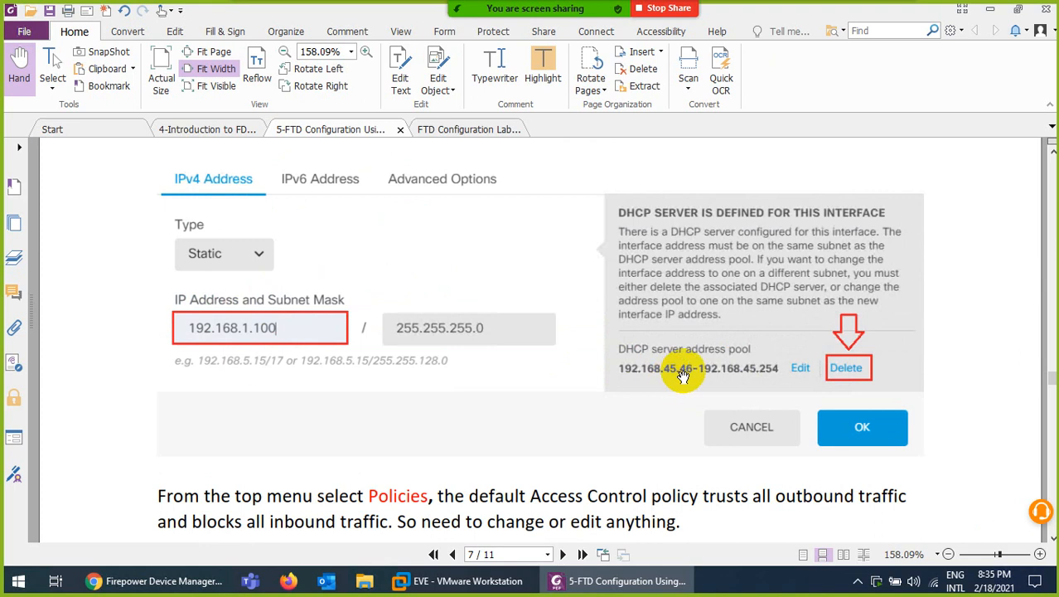
pyautogui.scroll(3, 589, 364)
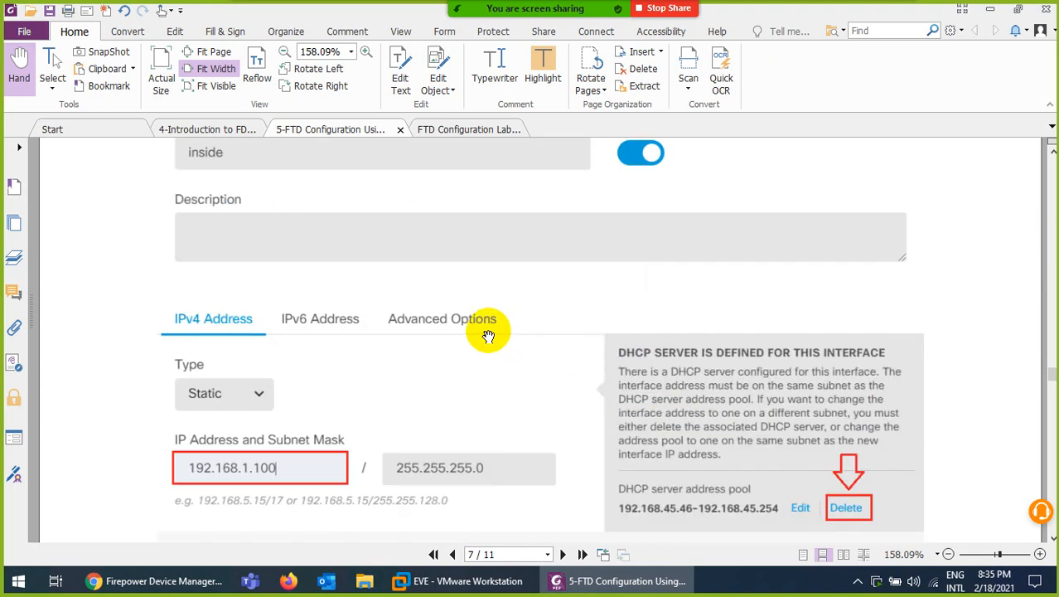
pyautogui.scroll(-10, 489, 336)
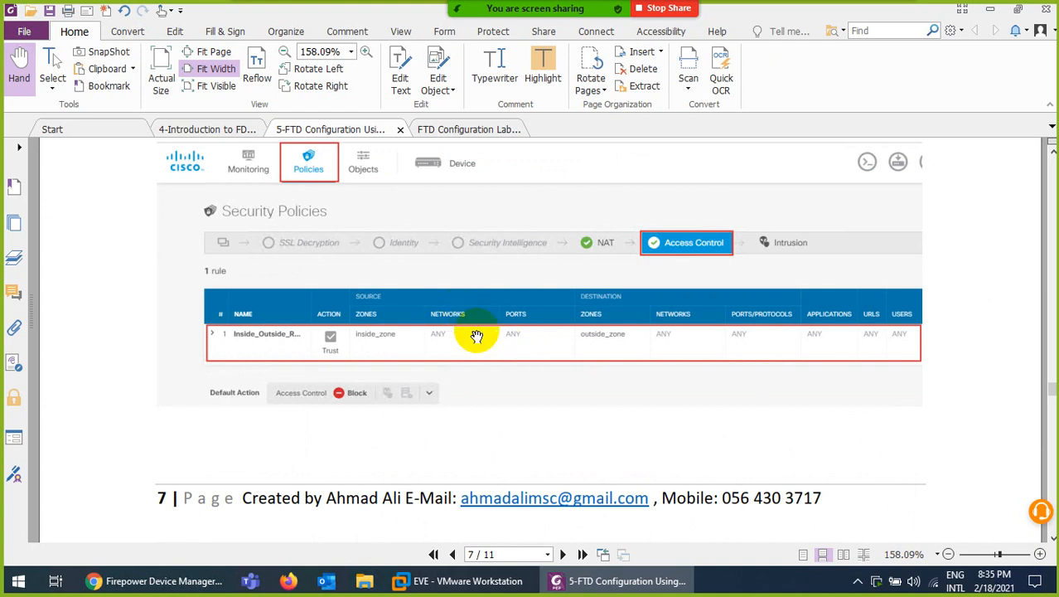
pyautogui.scroll(-12, 477, 336)
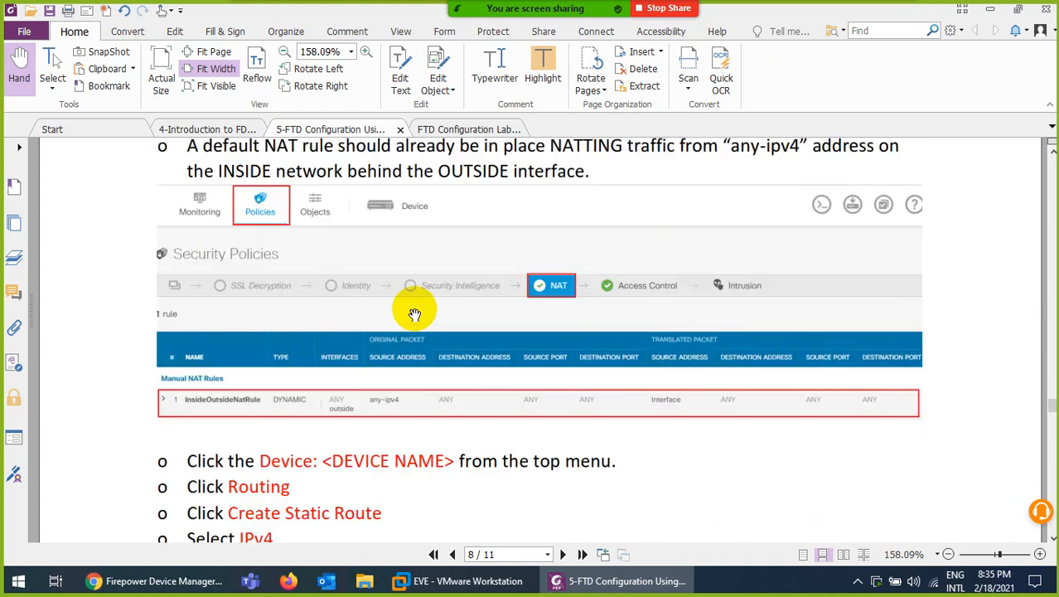
pyautogui.scroll(-3, 484, 345)
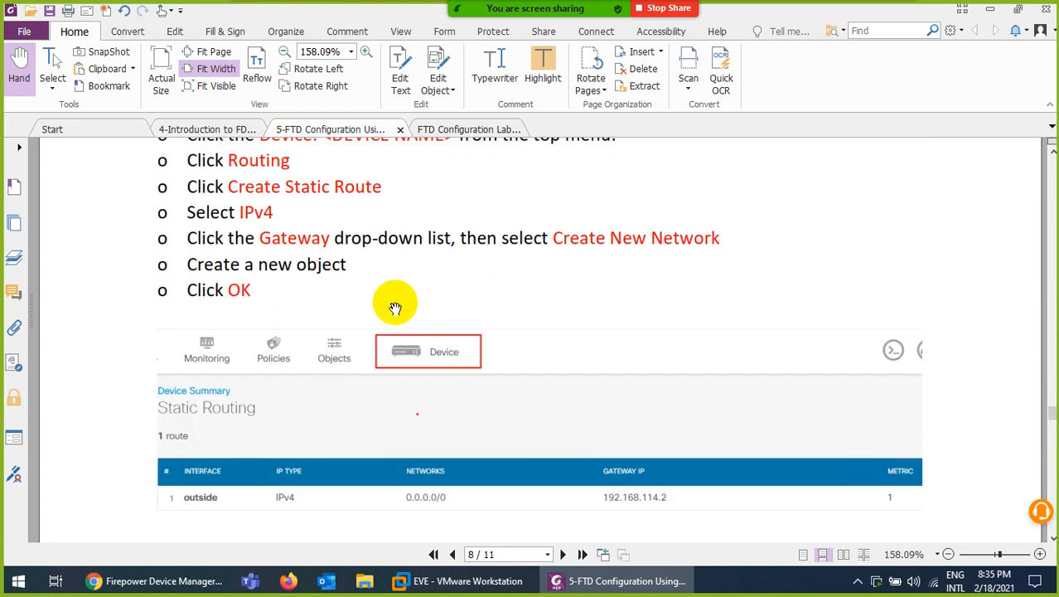
pyautogui.scroll(-7, 386, 302)
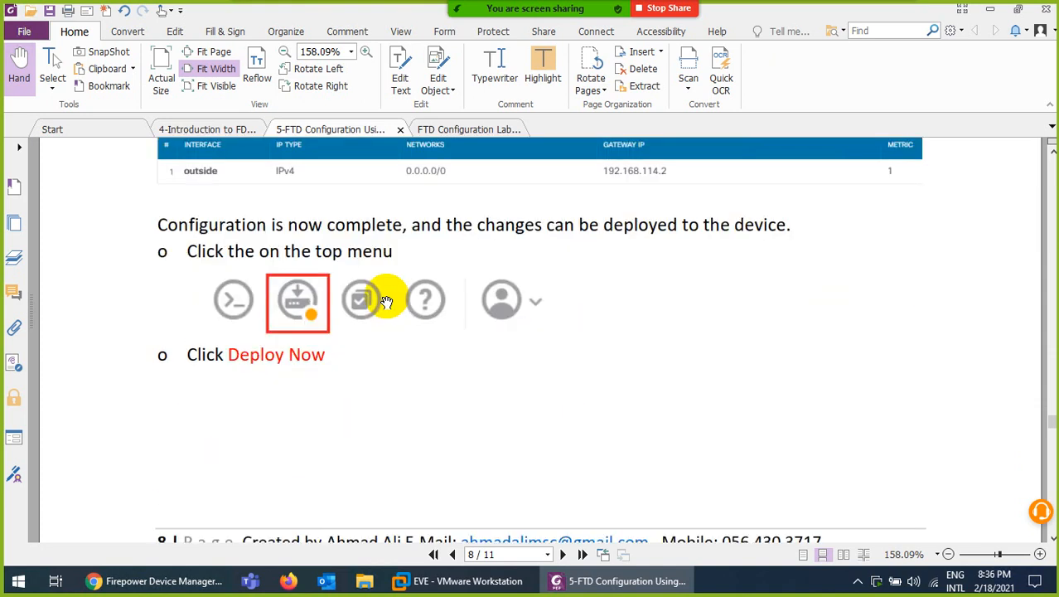
pyautogui.scroll(-12, 373, 333)
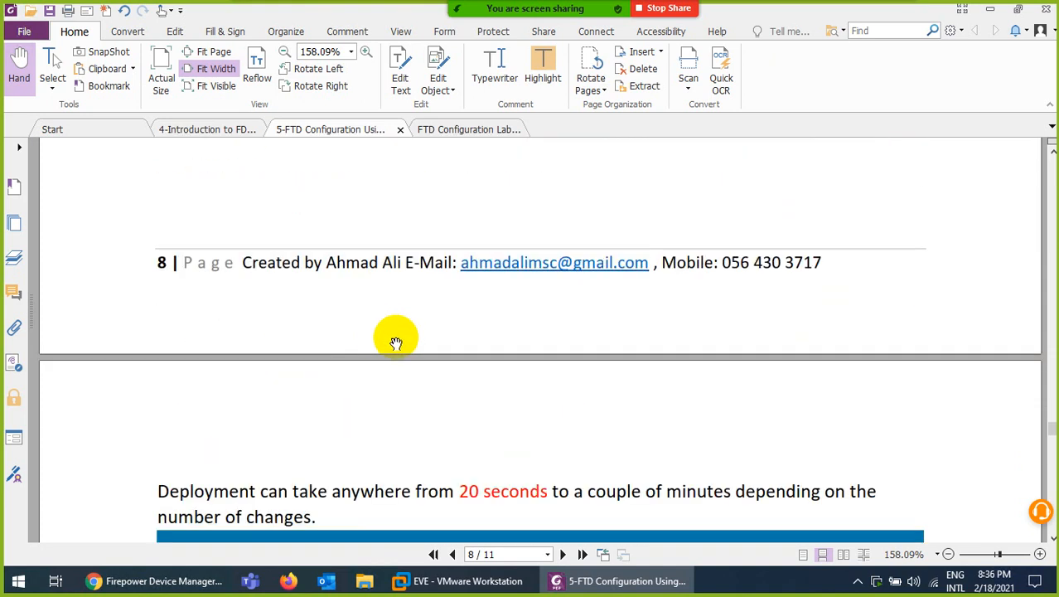
pyautogui.scroll(-8, 451, 341)
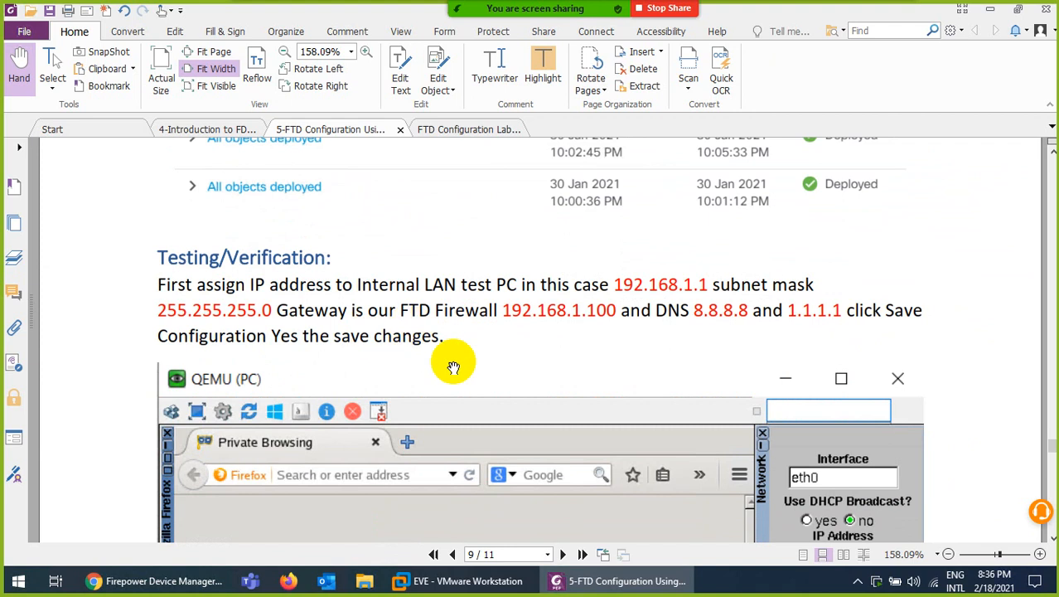
pyautogui.scroll(-3, 449, 360)
pyautogui.scroll(-18, 669, 426)
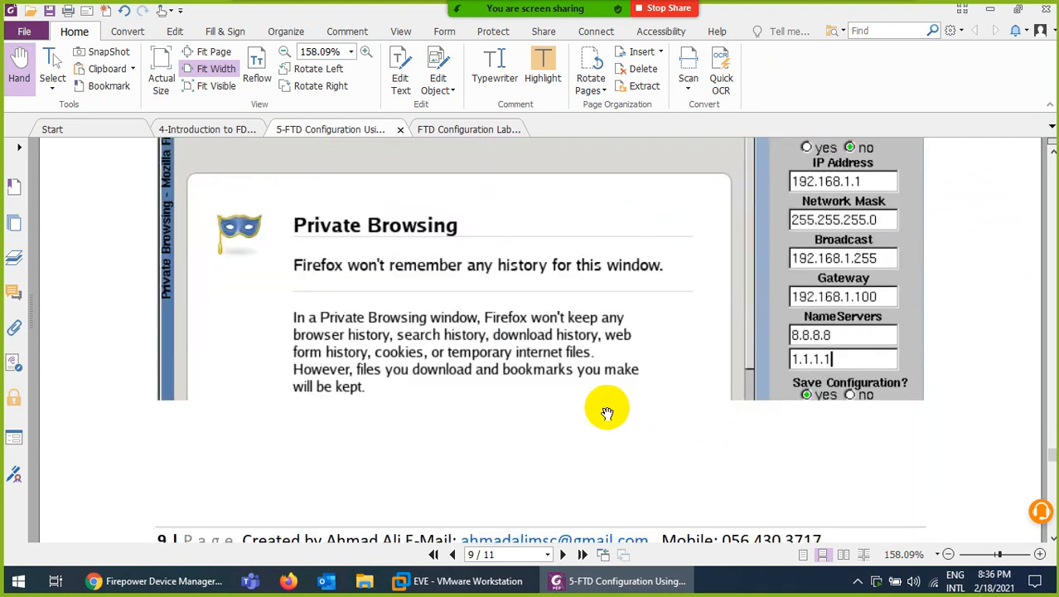
# Page back to the page 5 Time Setting (NTP) section and return to Firepower Device Manager
pyautogui.click(452, 554)
pyautogui.click(453, 554)
pyautogui.click(453, 555)
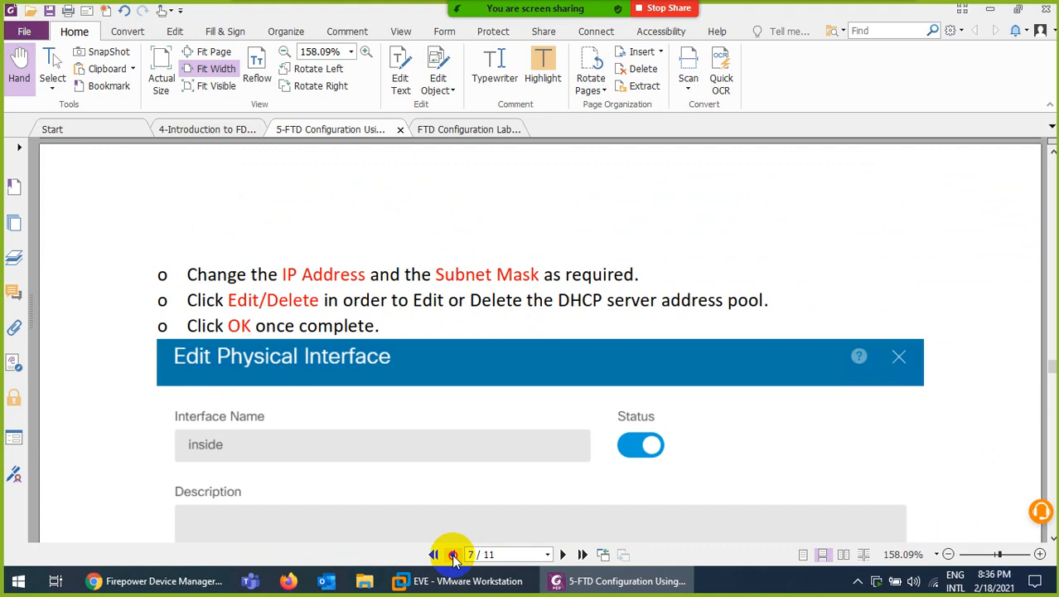
pyautogui.click(452, 555)
pyautogui.click(453, 555)
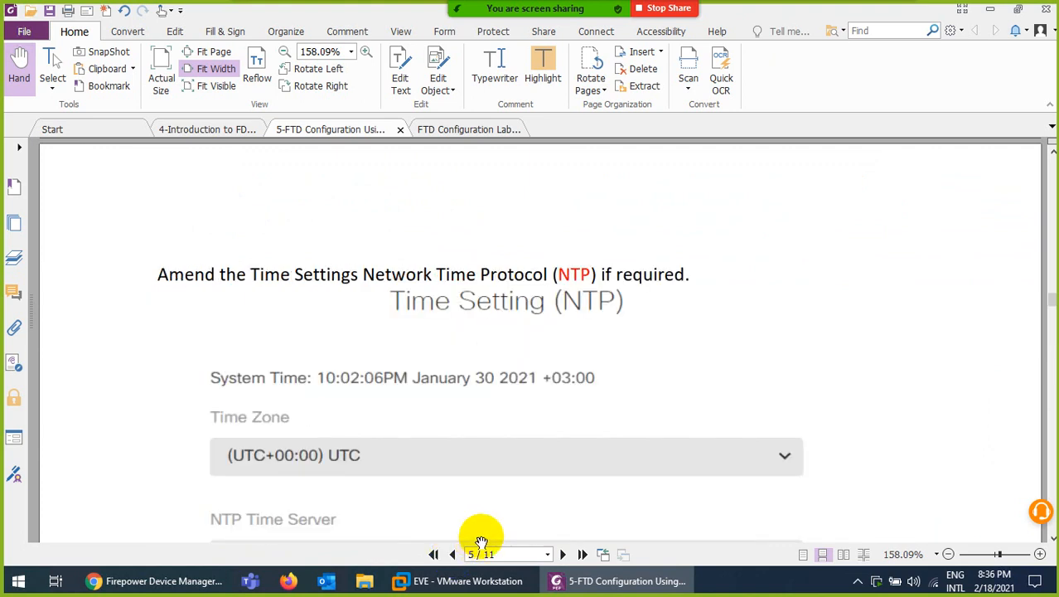
pyautogui.click(184, 590)
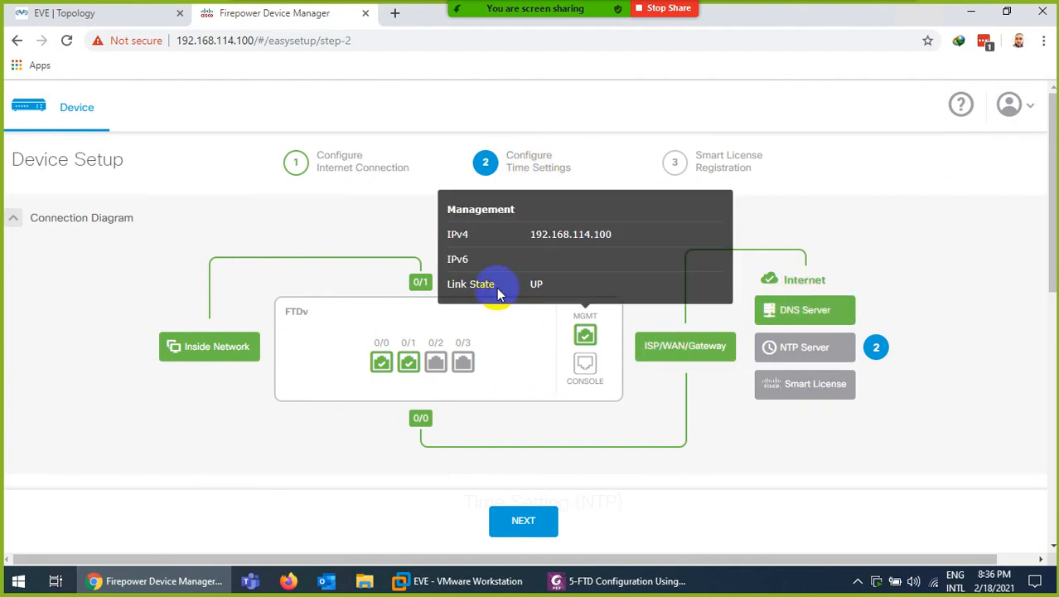
# Choose 'Manually input' for the NTP server, enter time.google.com, and save the UTC time settings
pyautogui.scroll(-4, 621, 421)
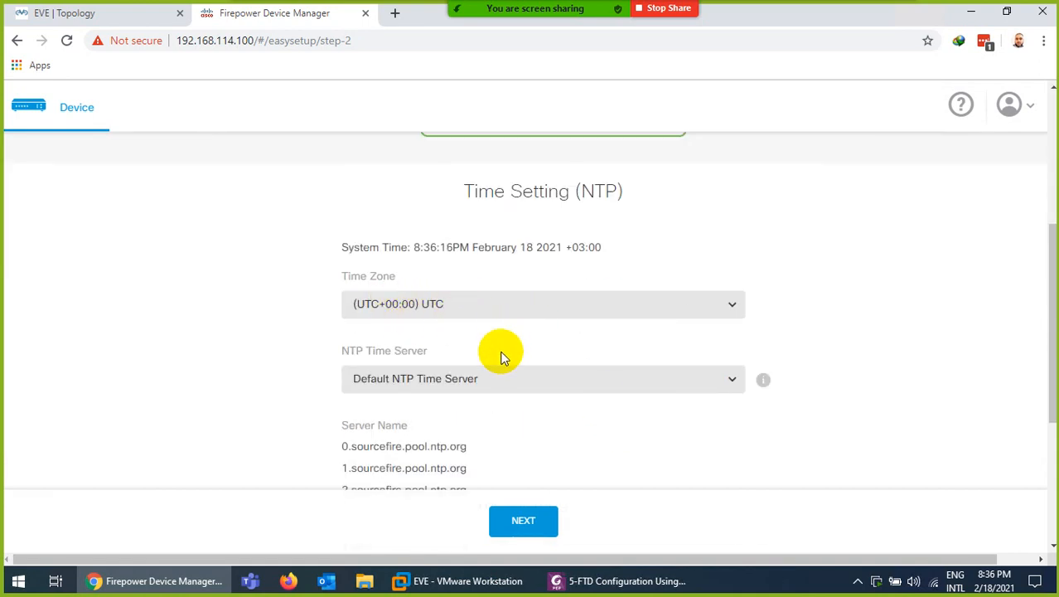
pyautogui.scroll(-1, 501, 354)
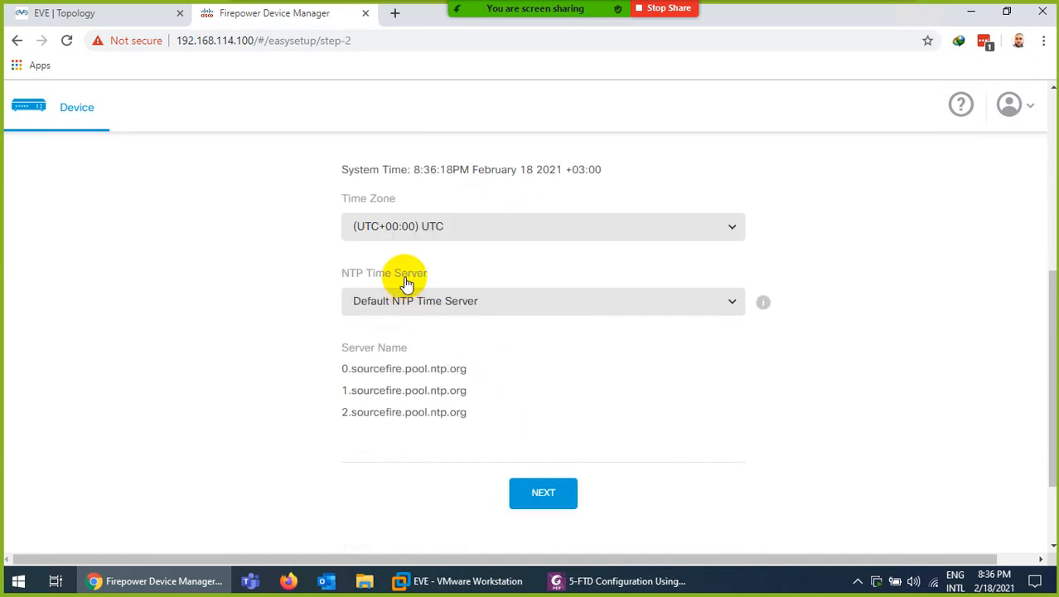
pyautogui.click(437, 305)
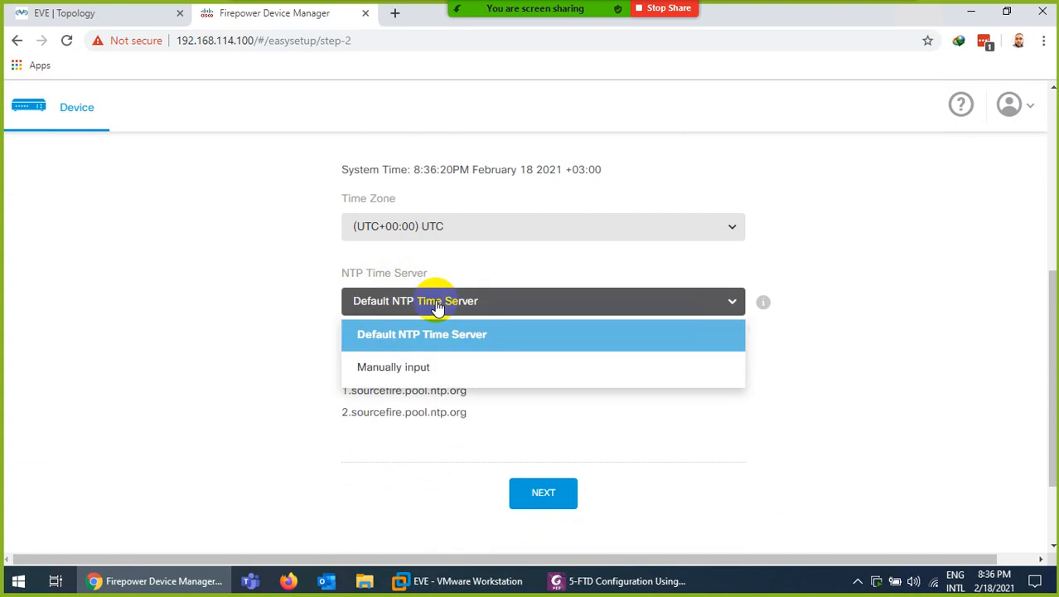
pyautogui.click(408, 370)
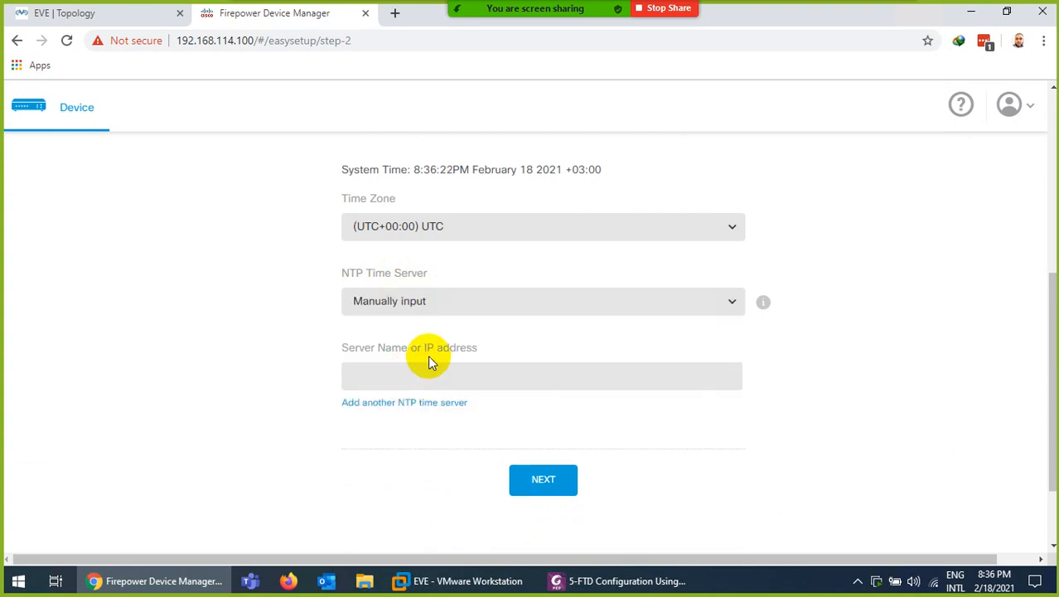
pyautogui.click(386, 384)
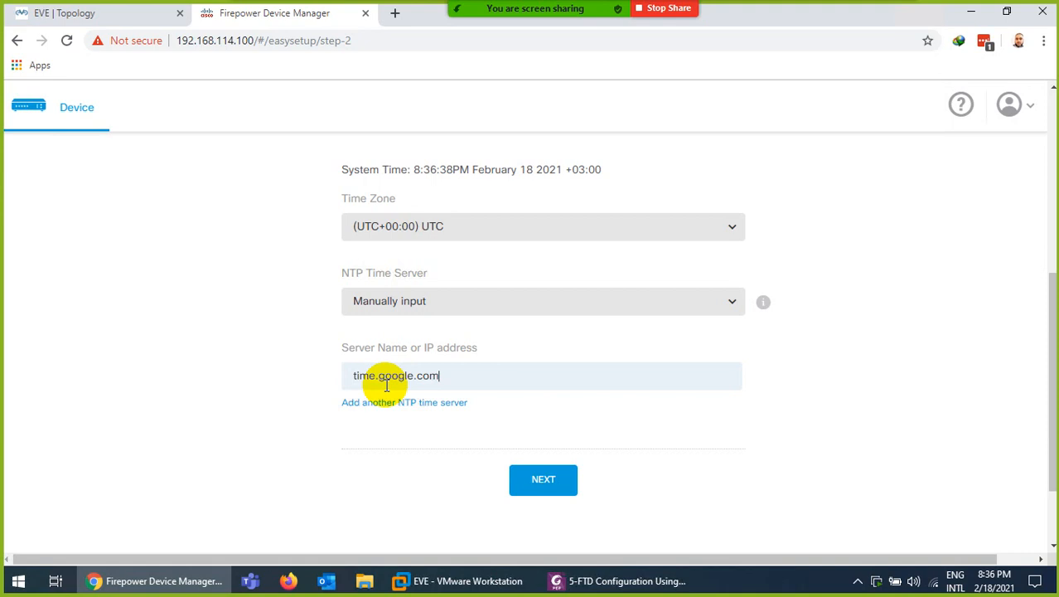
pyautogui.click(545, 481)
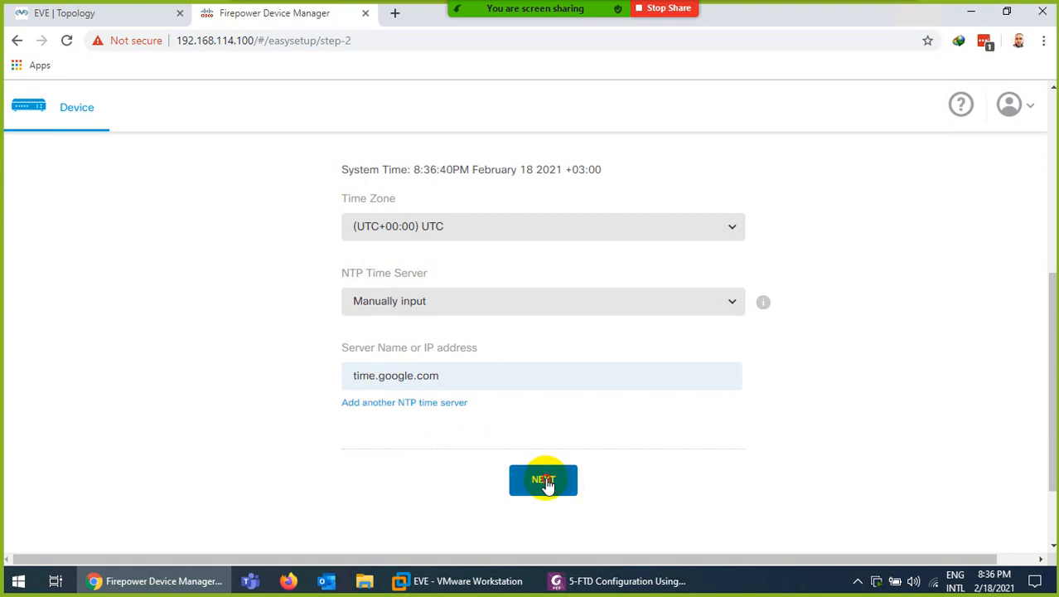
pyautogui.scroll(-1, 439, 267)
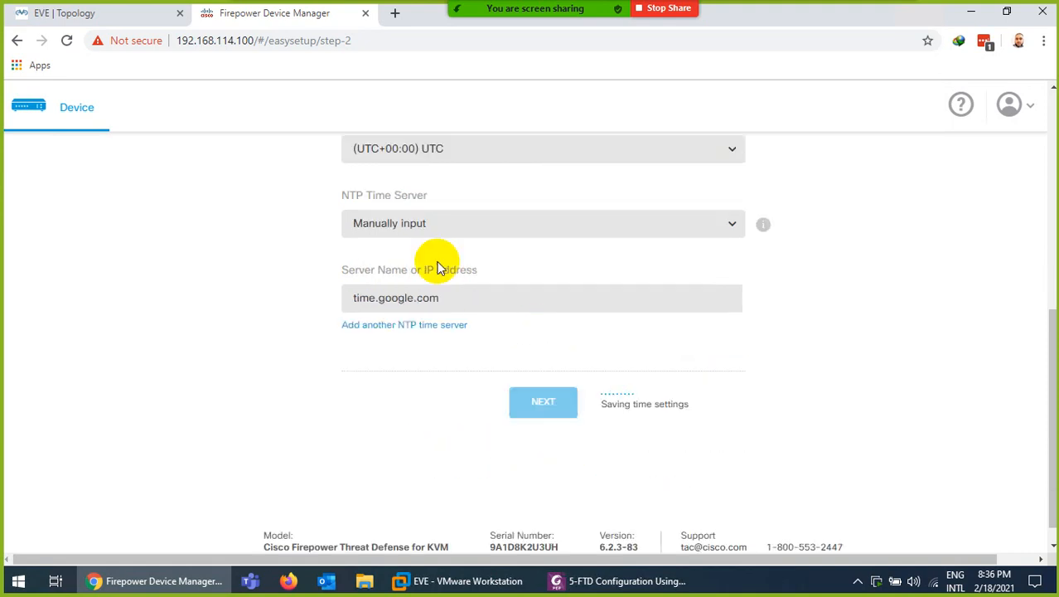
pyautogui.scroll(1, 436, 276)
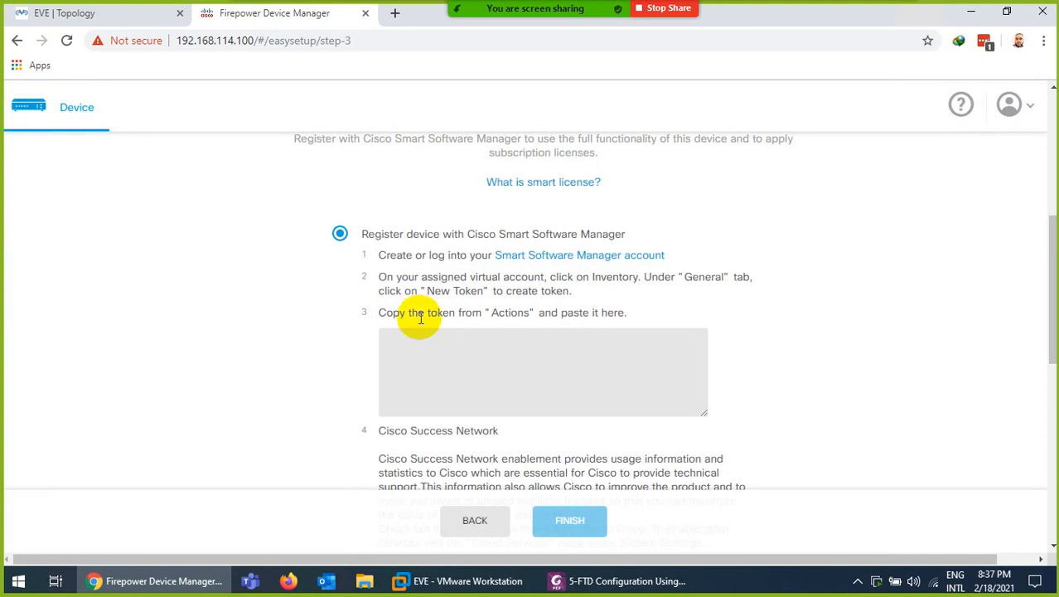
# Choose 'Start 90-day evaluation period without registration' and finish the device setup
pyautogui.scroll(5, 485, 307)
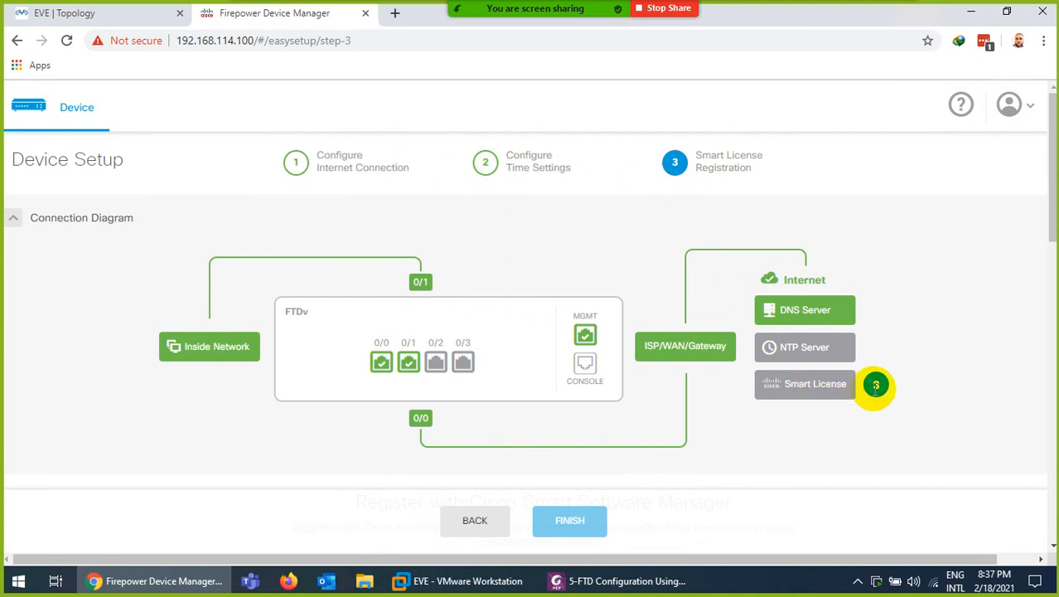
pyautogui.moveTo(808, 362)
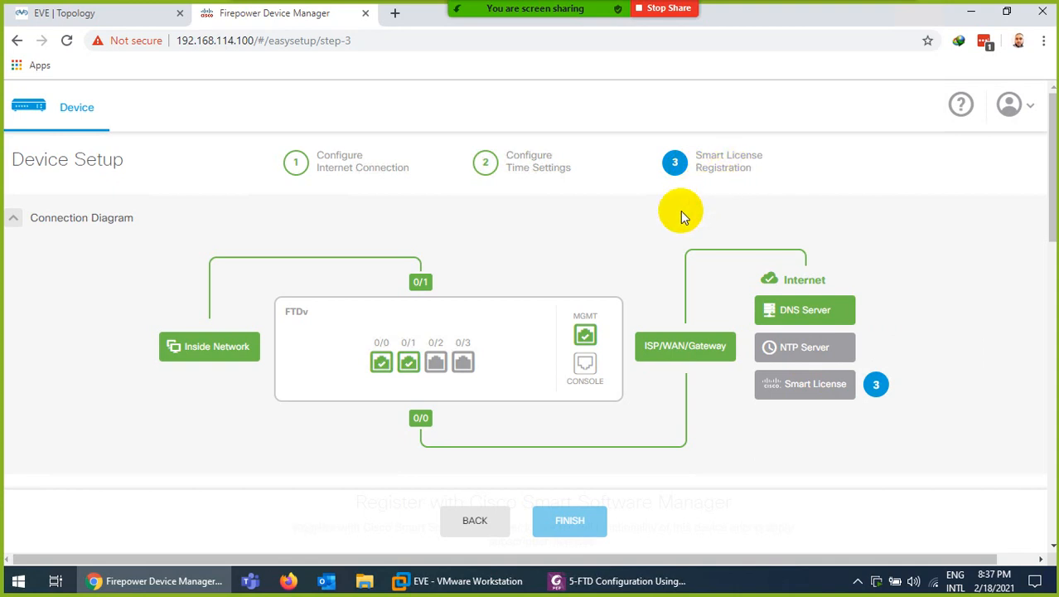
pyautogui.scroll(-3, 638, 408)
pyautogui.scroll(-4, 638, 398)
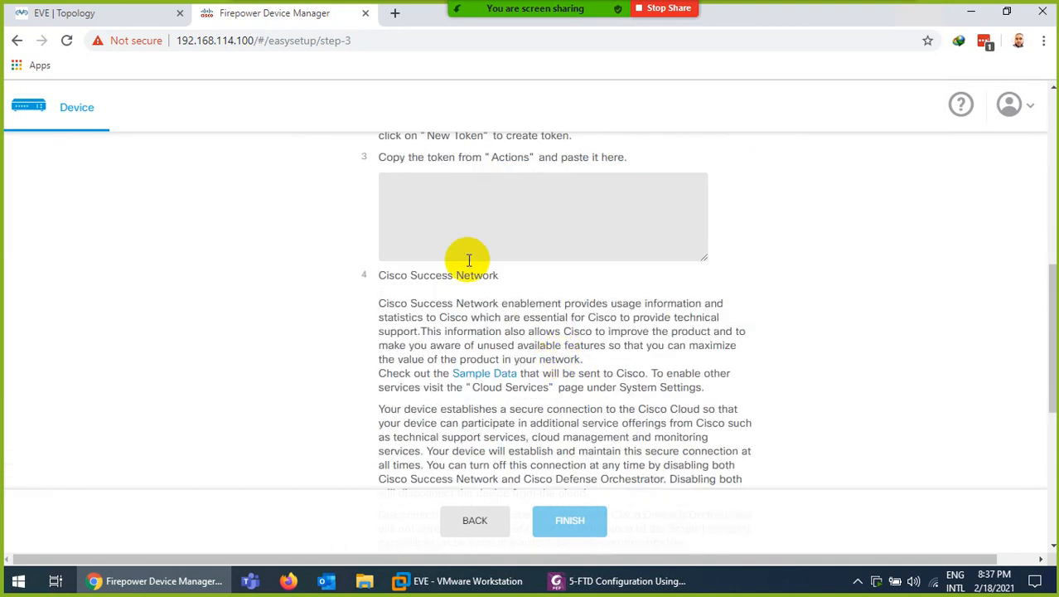
pyautogui.scroll(-4, 468, 260)
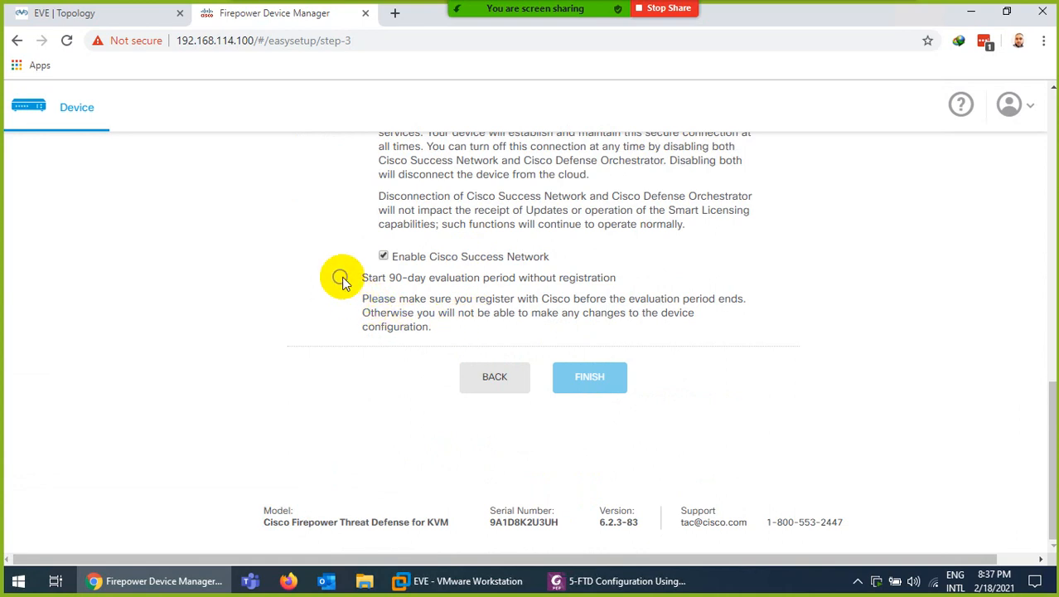
pyautogui.click(340, 276)
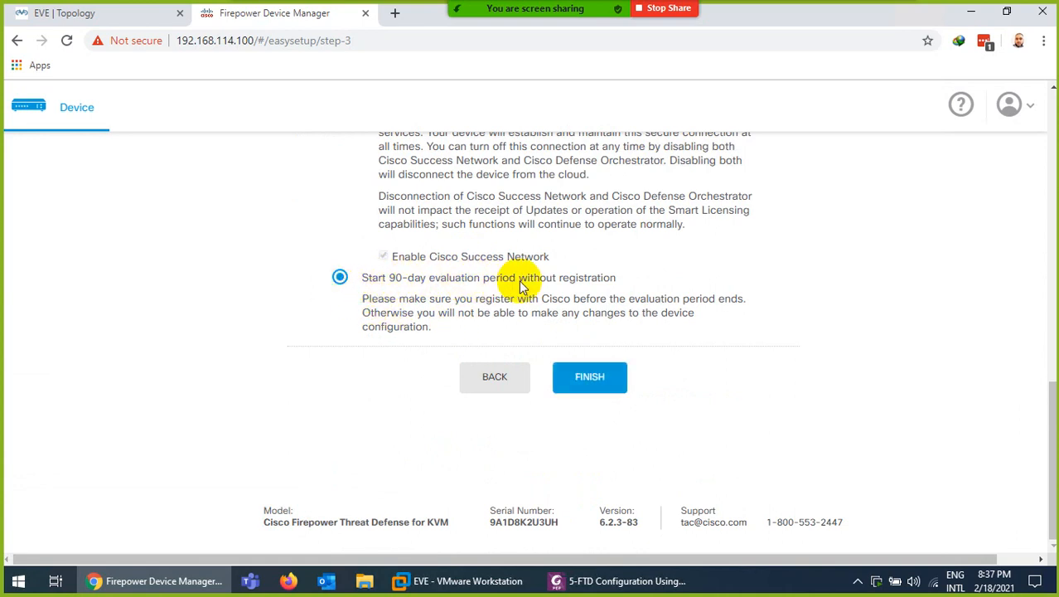
pyautogui.click(591, 385)
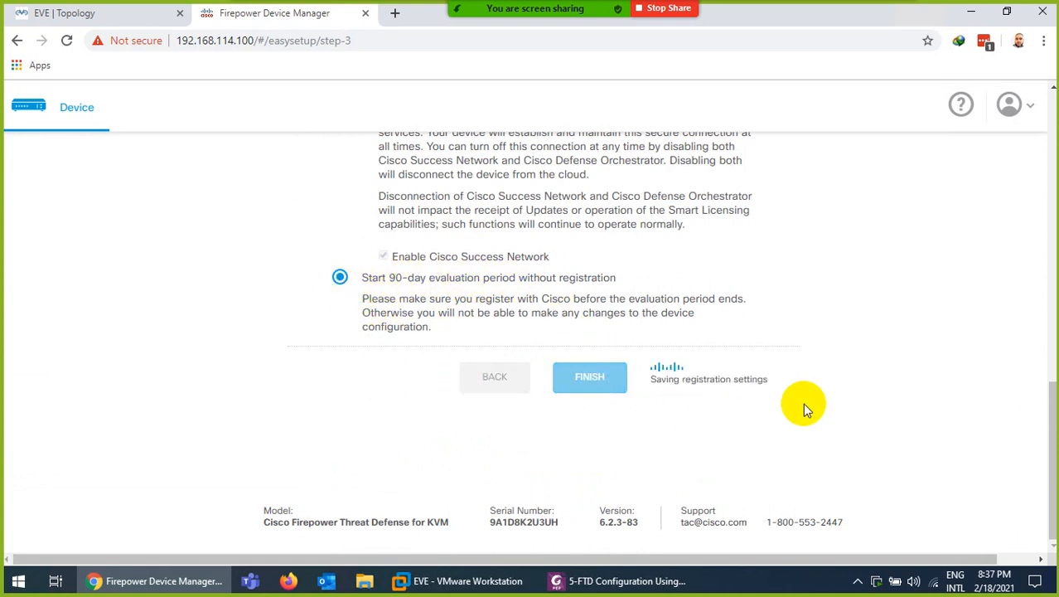
pyautogui.scroll(10, 803, 403)
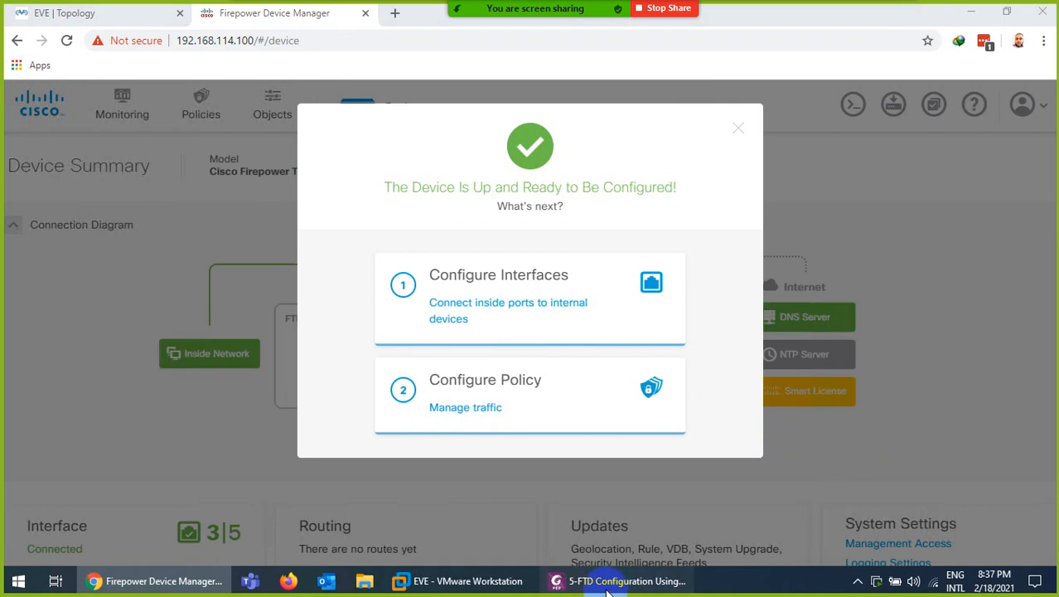
# Glance through the FTD configuration lab guide PDF
pyautogui.click(625, 578)
pyautogui.scroll(-10, 482, 323)
pyautogui.scroll(-15, 481, 335)
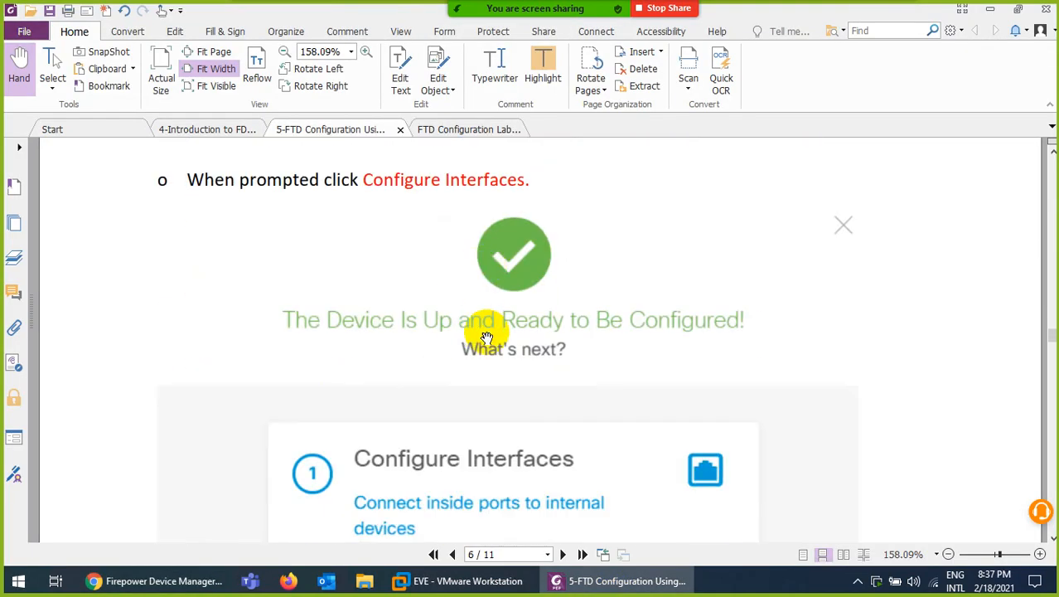
# Close the 'Device Is Up and Ready' dialog to reveal the Device Summary dashboard
pyautogui.click(676, 581)
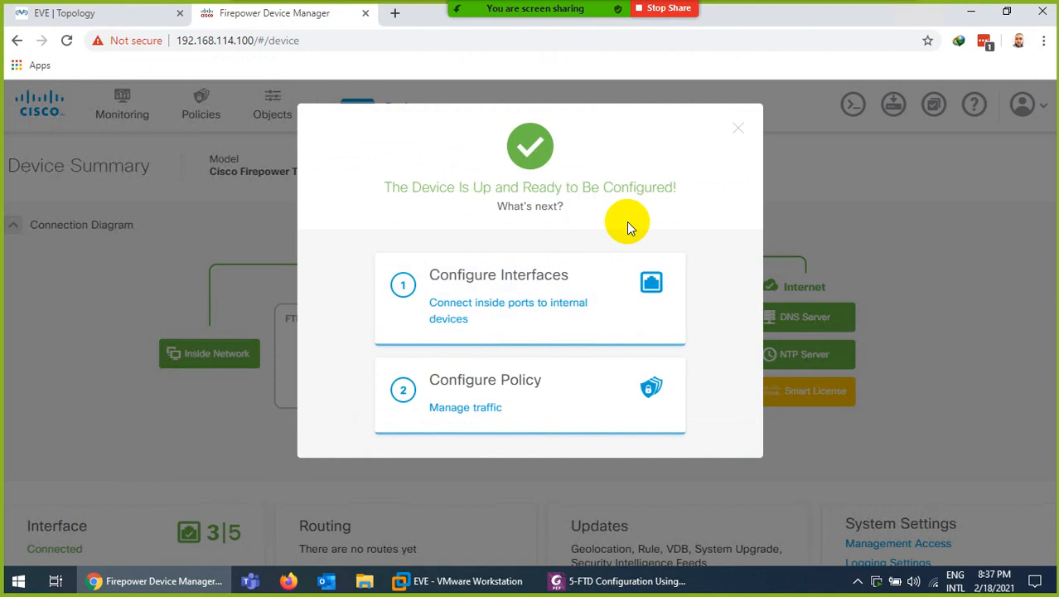
pyautogui.click(737, 133)
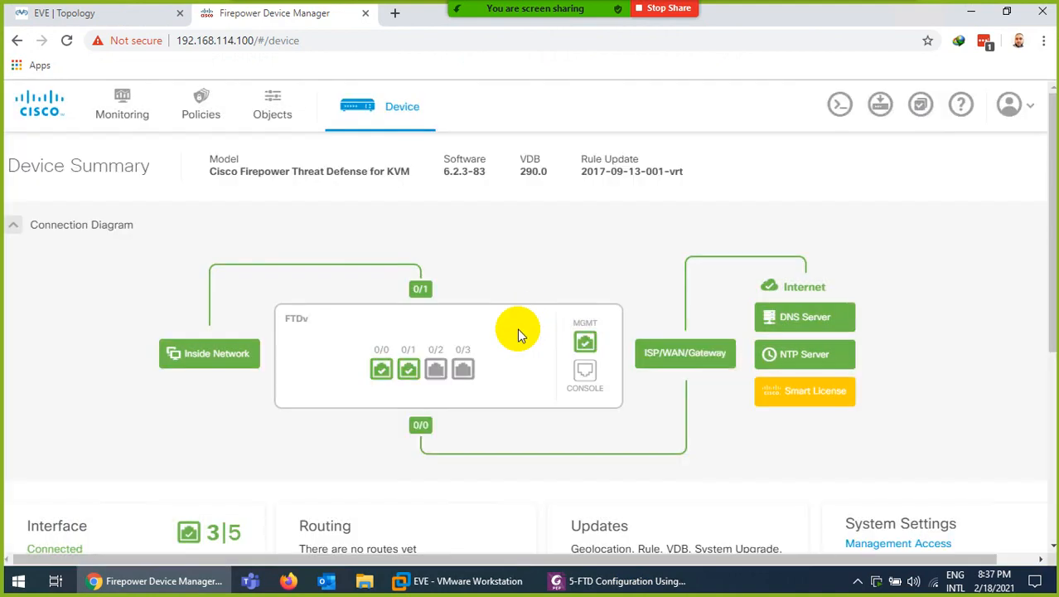
pyautogui.scroll(-1, 236, 431)
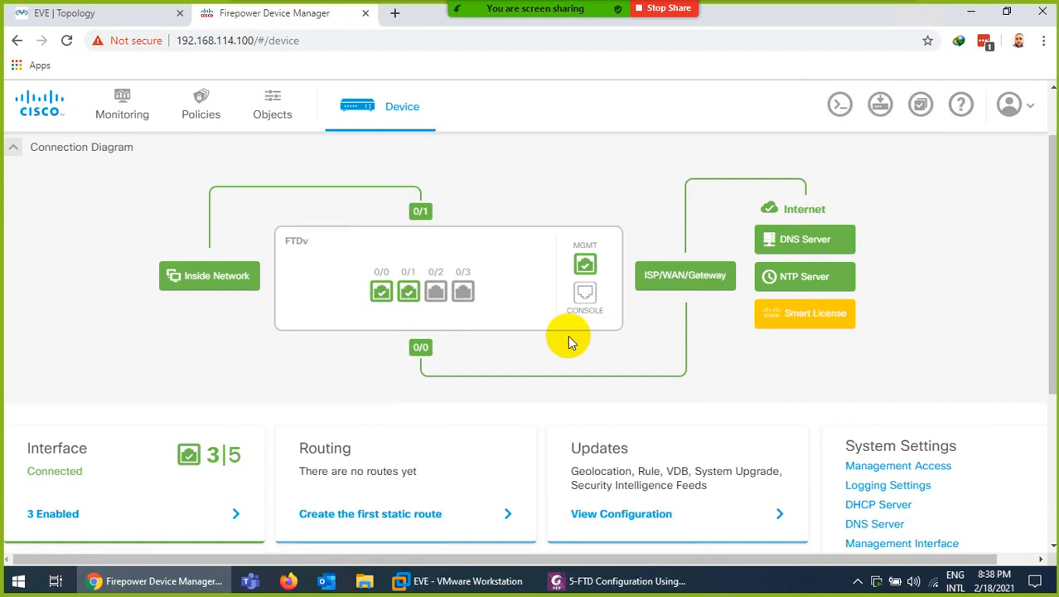
pyautogui.moveTo(421, 343)
pyautogui.scroll(-2, 70, 456)
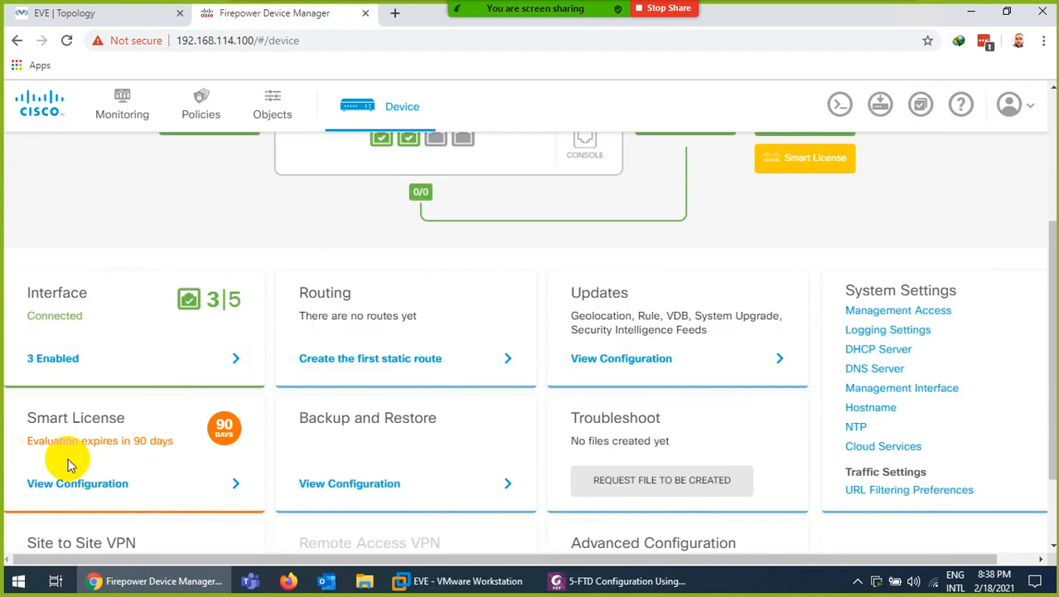
# Open the Interfaces page listing outside GigabitEthernet0/0 and inside GigabitEthernet0/1
pyautogui.click(57, 361)
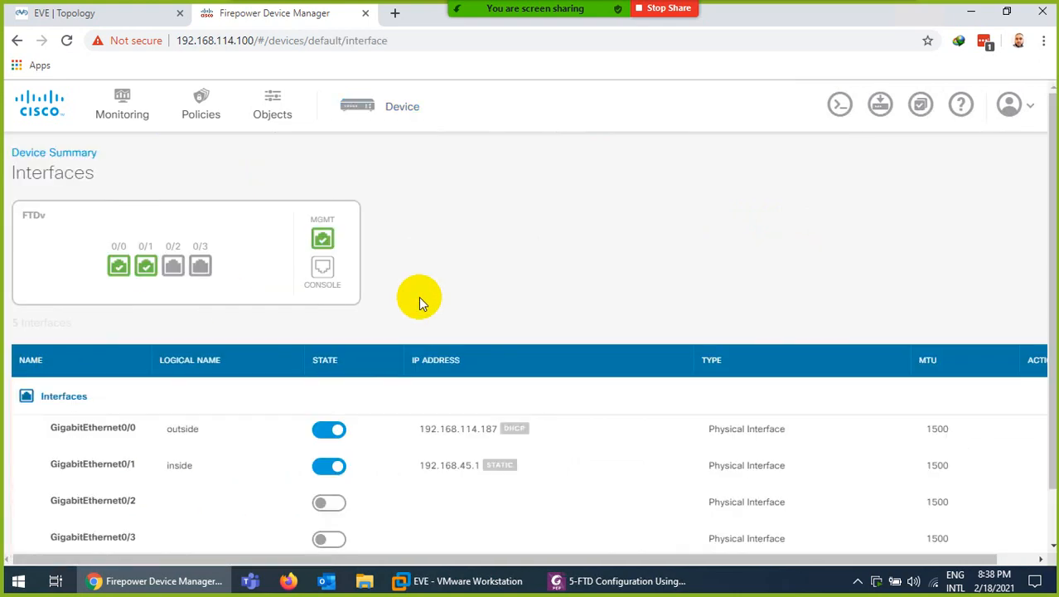
pyautogui.scroll(-1, 516, 321)
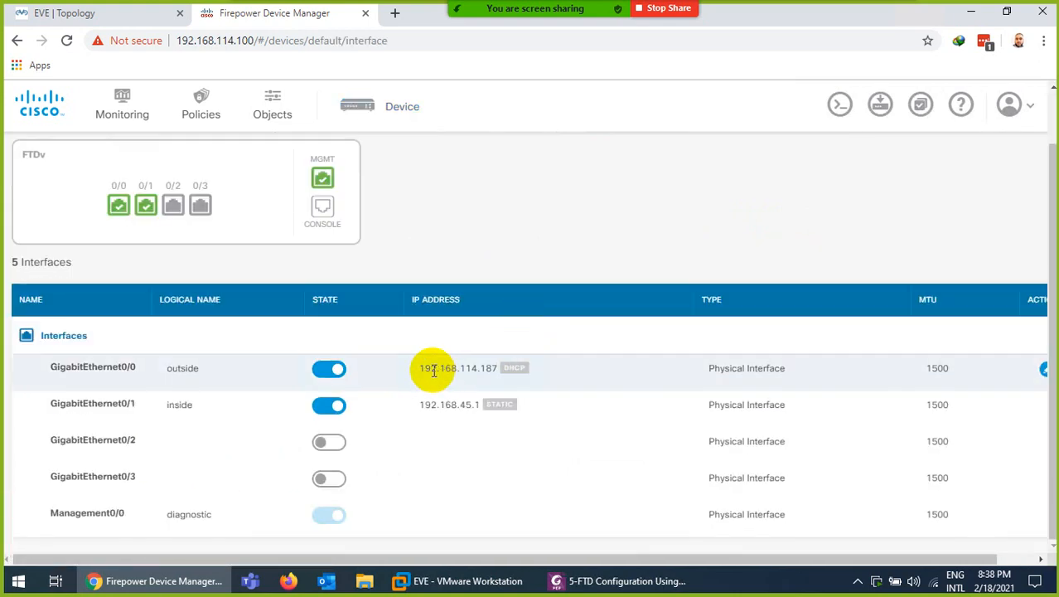
pyautogui.moveTo(431, 368); pyautogui.dragTo(497, 368)
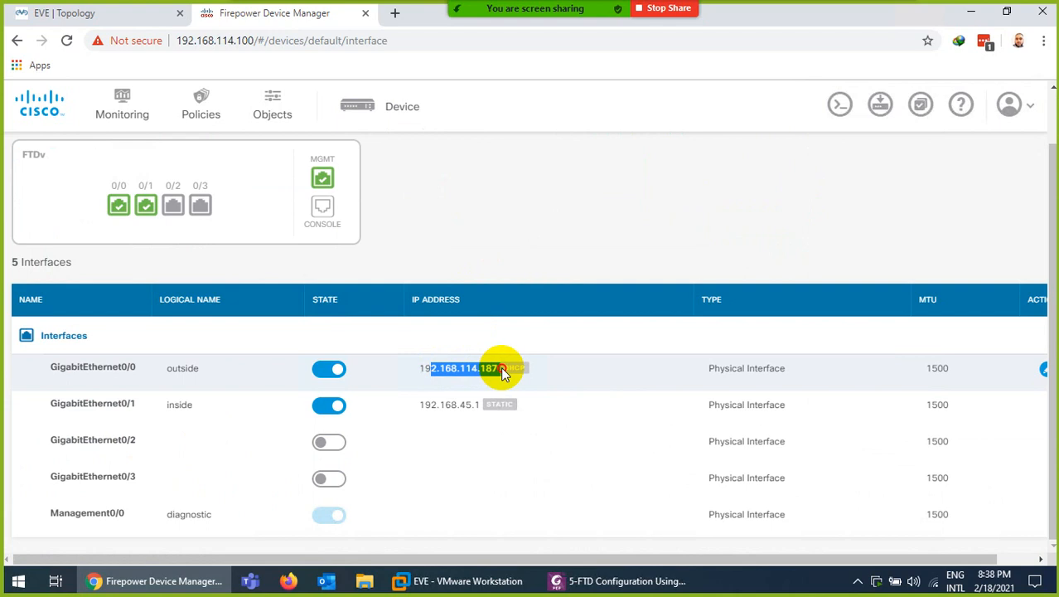
# Compare outside 192.168.114.187 and inside 192.168.45.1 with the EVE topology, scrolling to ACTIONS
pyautogui.click(111, 15)
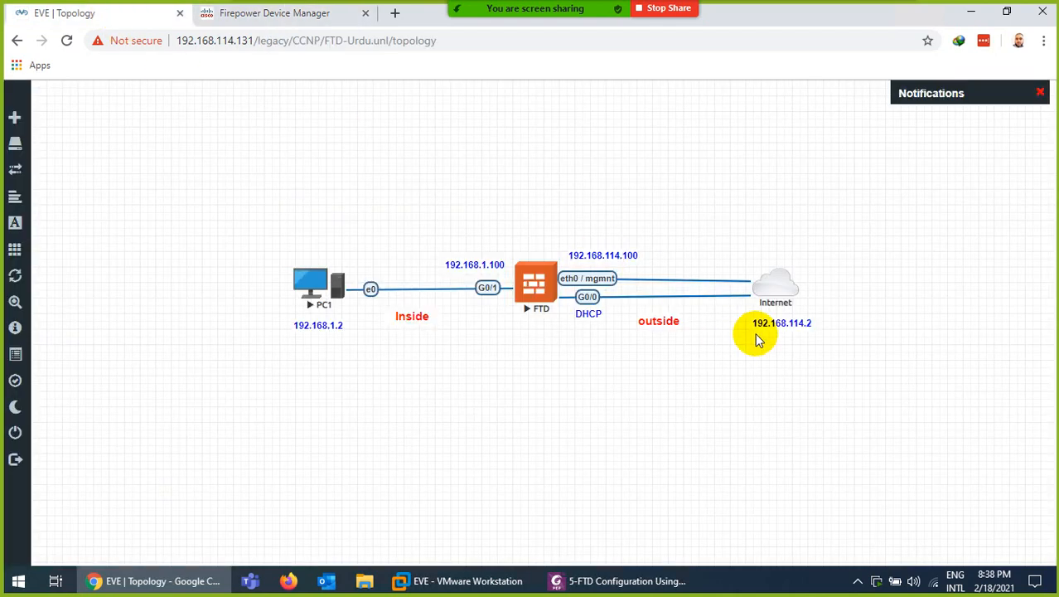
pyautogui.click(280, 17)
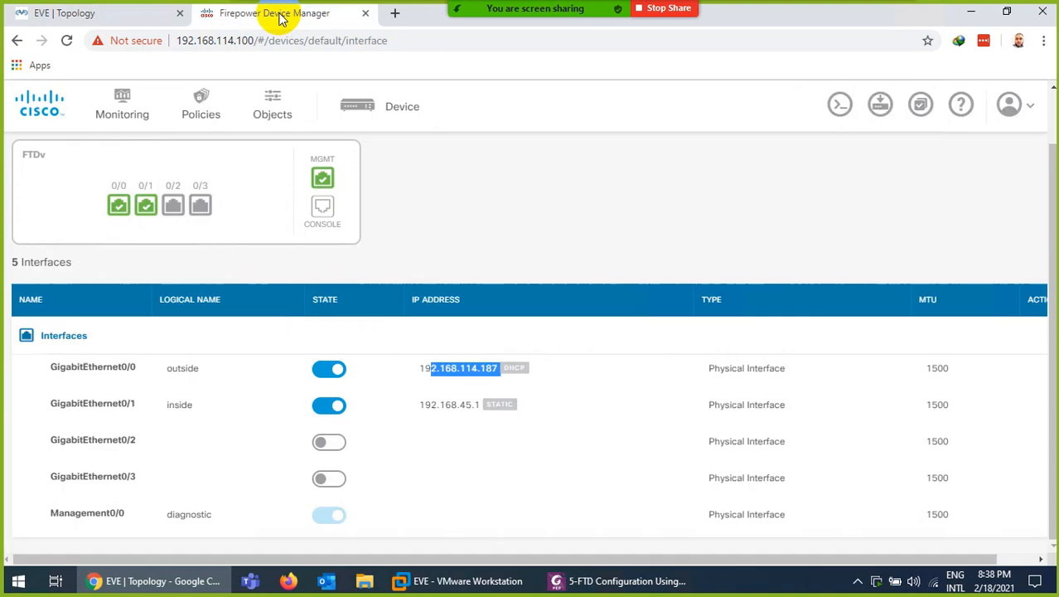
pyautogui.click(453, 430)
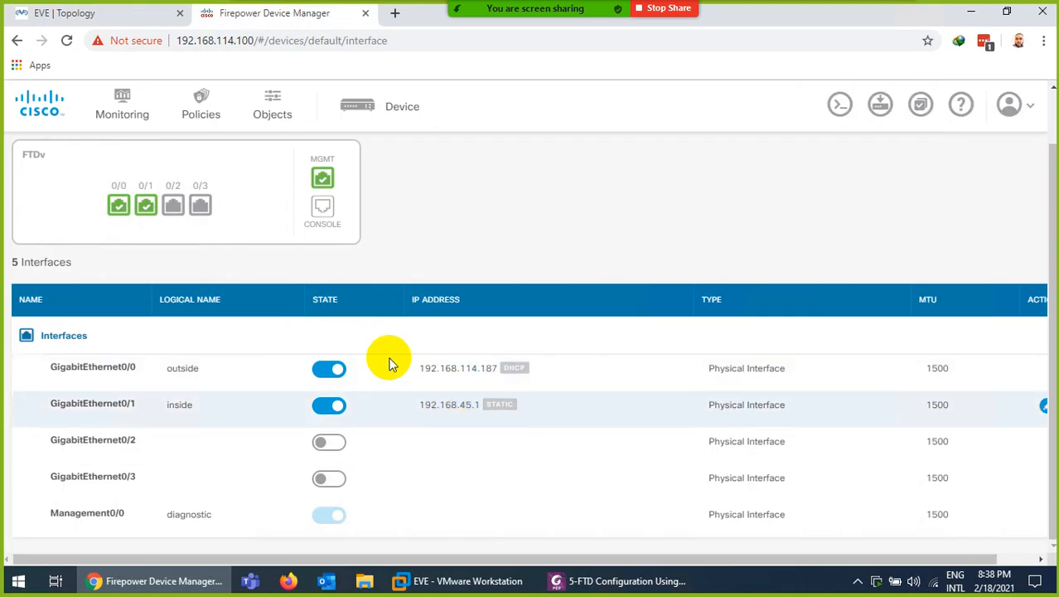
pyautogui.click(83, 12)
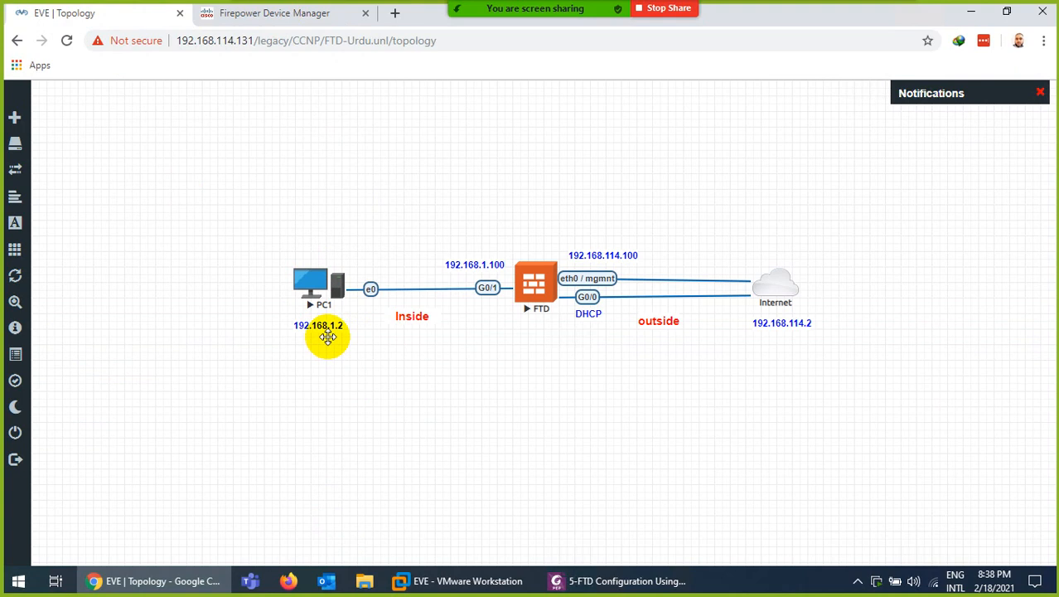
pyautogui.click(240, 15)
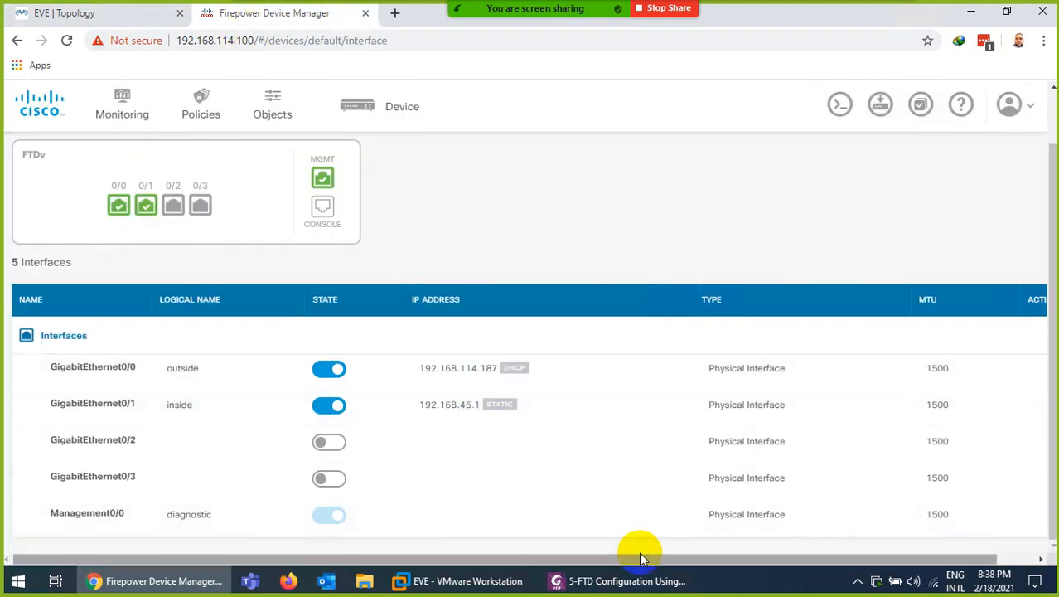
pyautogui.moveTo(639, 557); pyautogui.dragTo(778, 562)
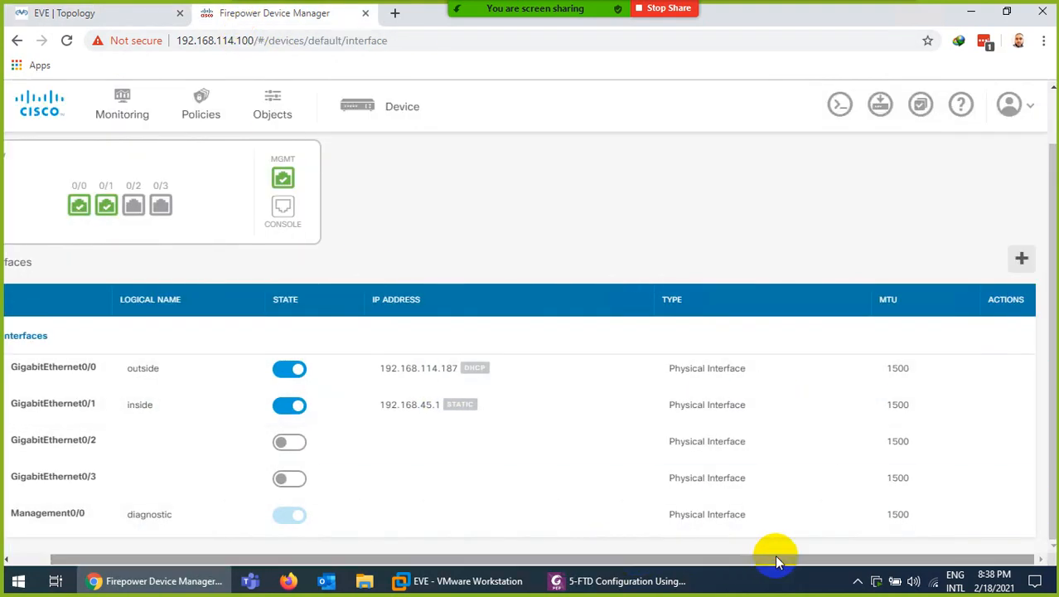
pyautogui.moveTo(1008, 406)
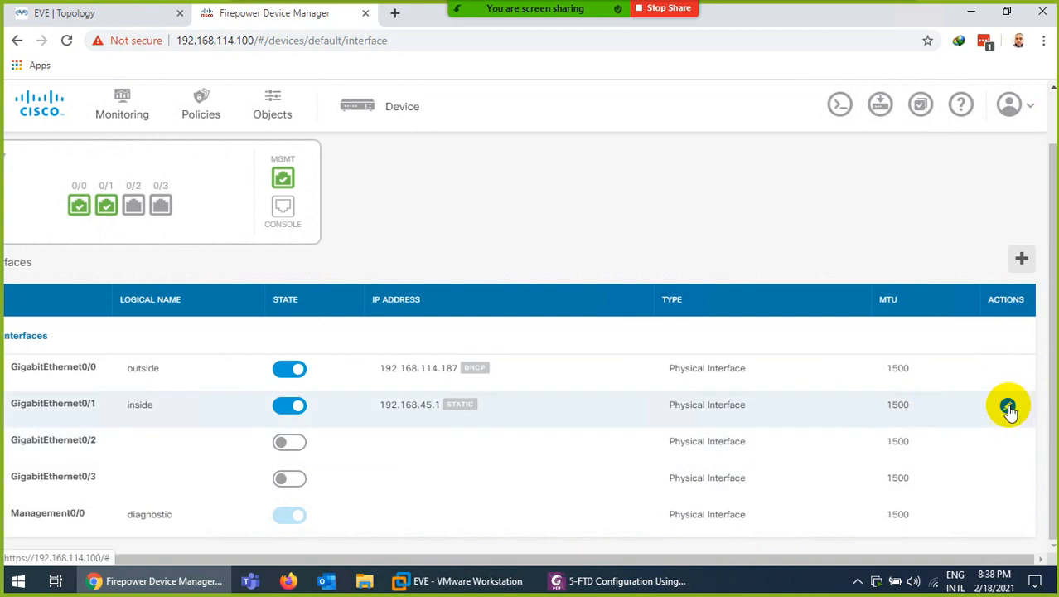
# Change the inside interface IP address to 192.168.1.100/255.255.255.0
pyautogui.click(1008, 408)
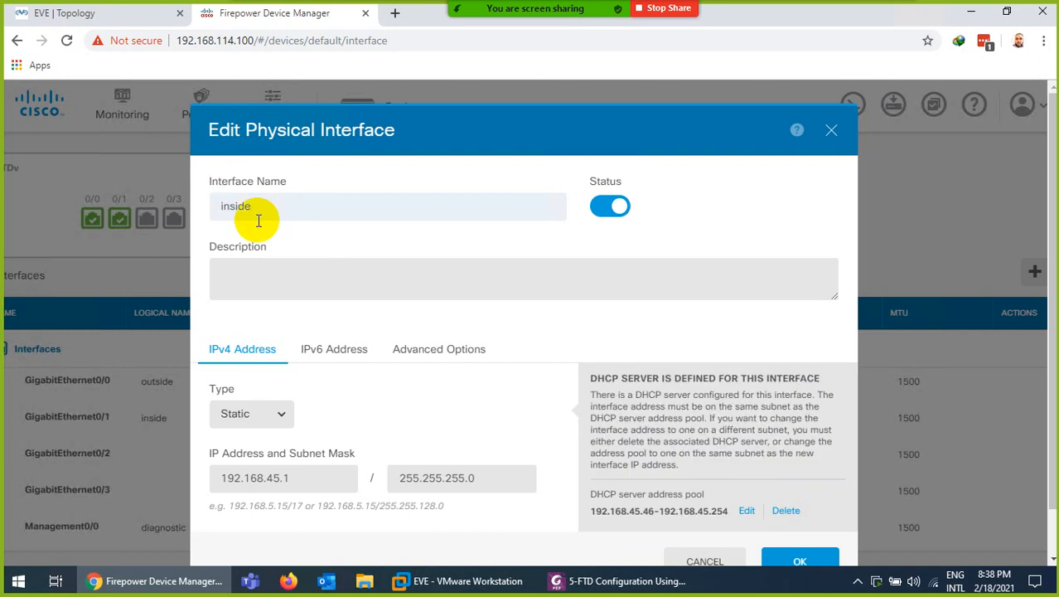
pyautogui.scroll(-1, 364, 348)
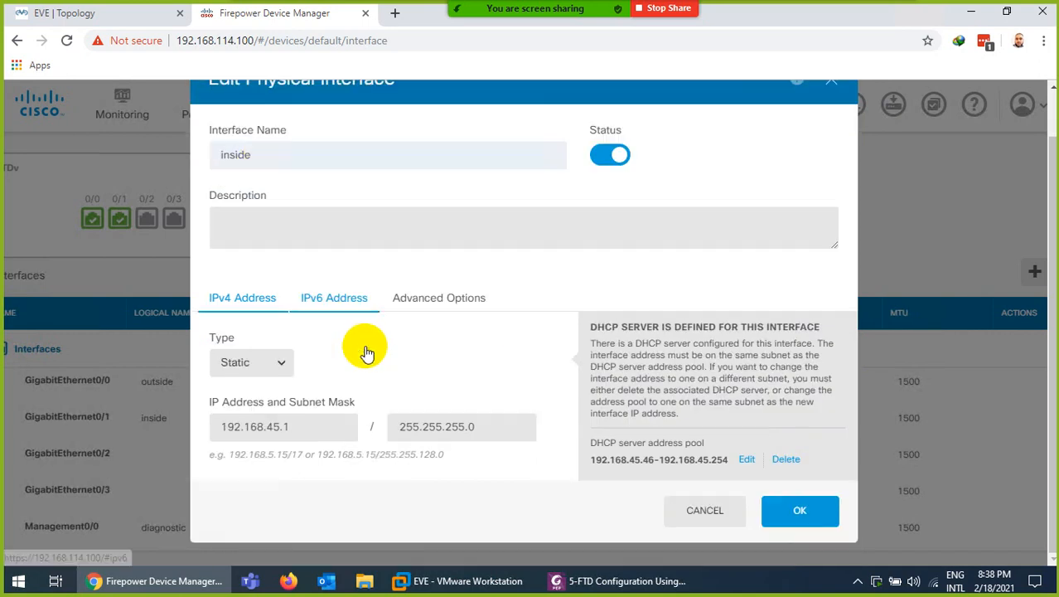
pyautogui.click(282, 426)
pyautogui.press('BackSpace')
pyautogui.press('BackSpace')
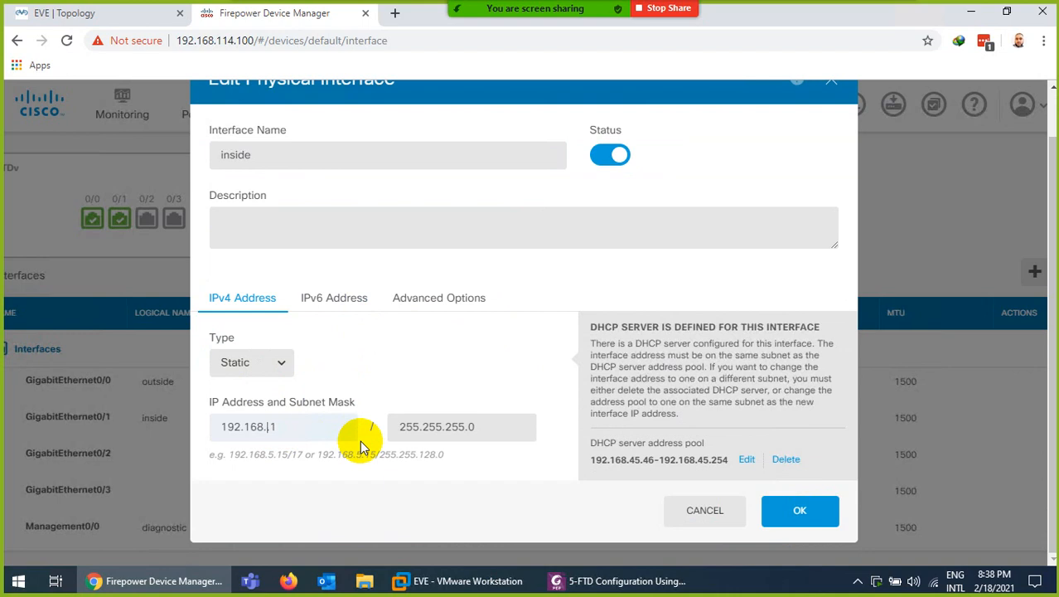
pyautogui.write('1')
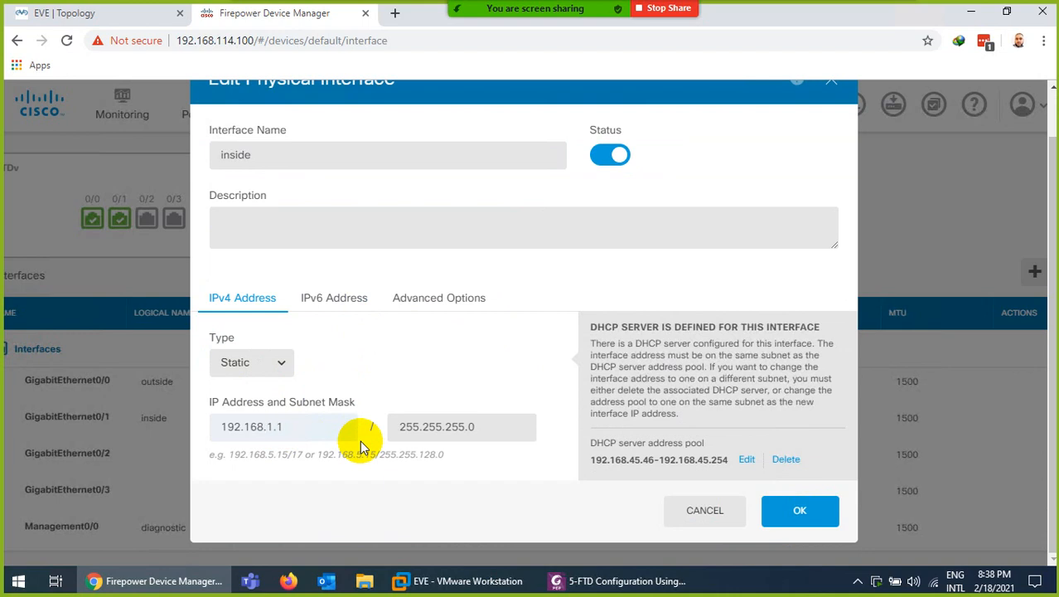
pyautogui.press('End')
pyautogui.write('00')
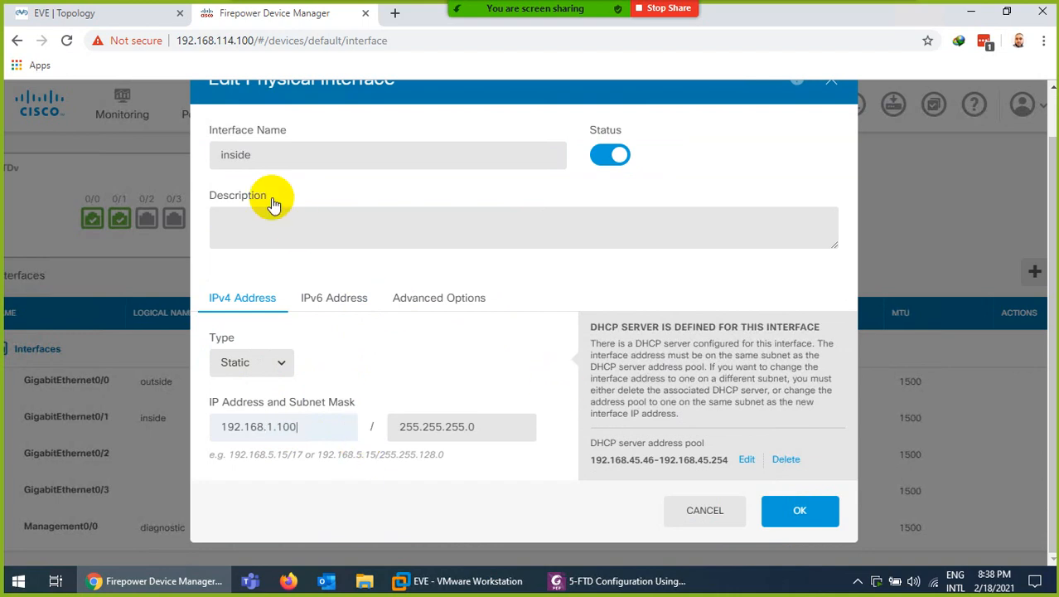
pyautogui.click(123, 15)
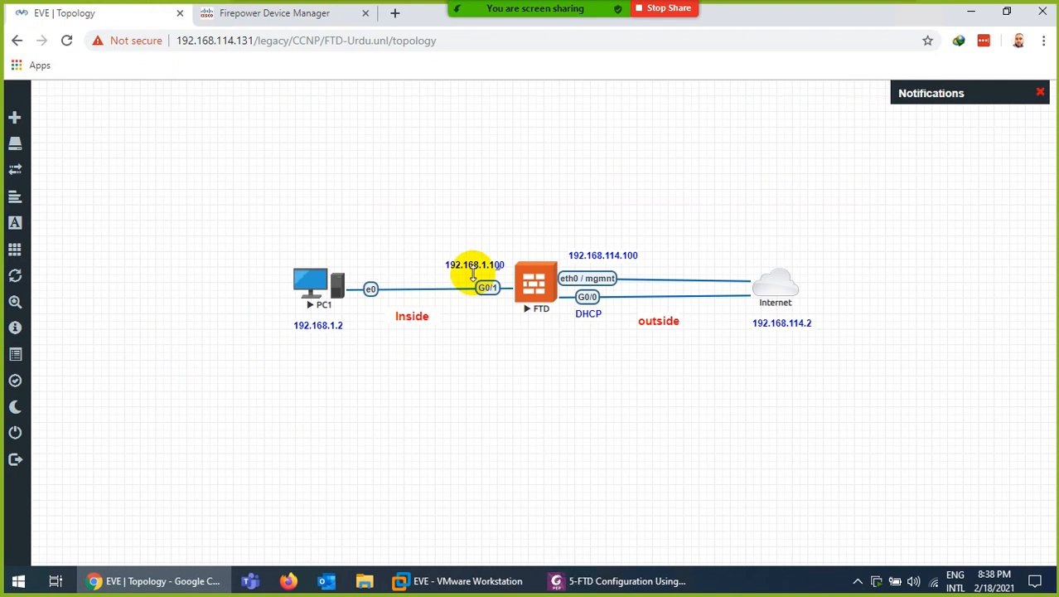
pyautogui.click(287, 15)
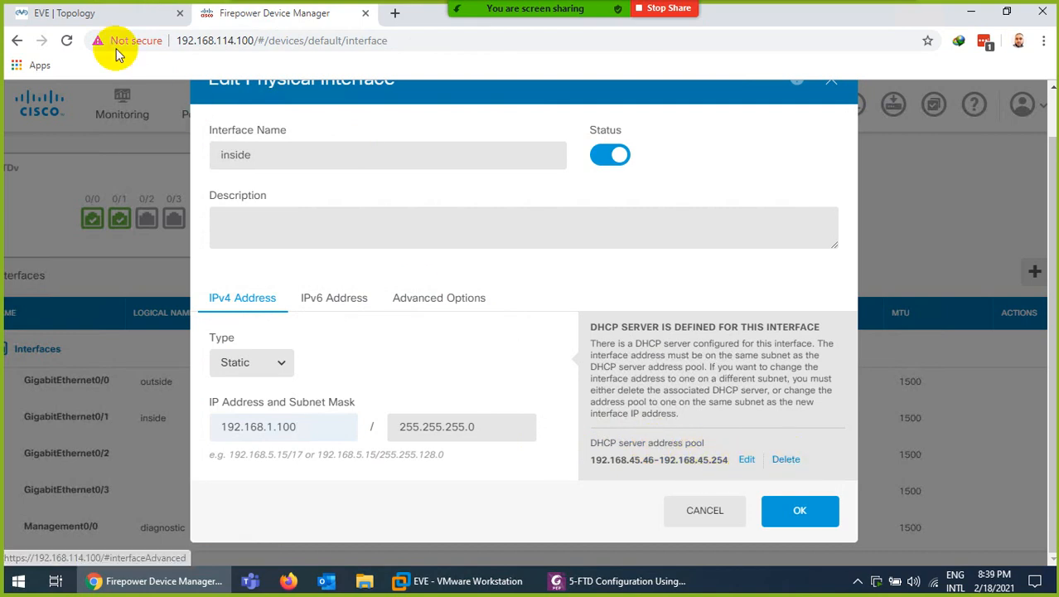
pyautogui.click(87, 22)
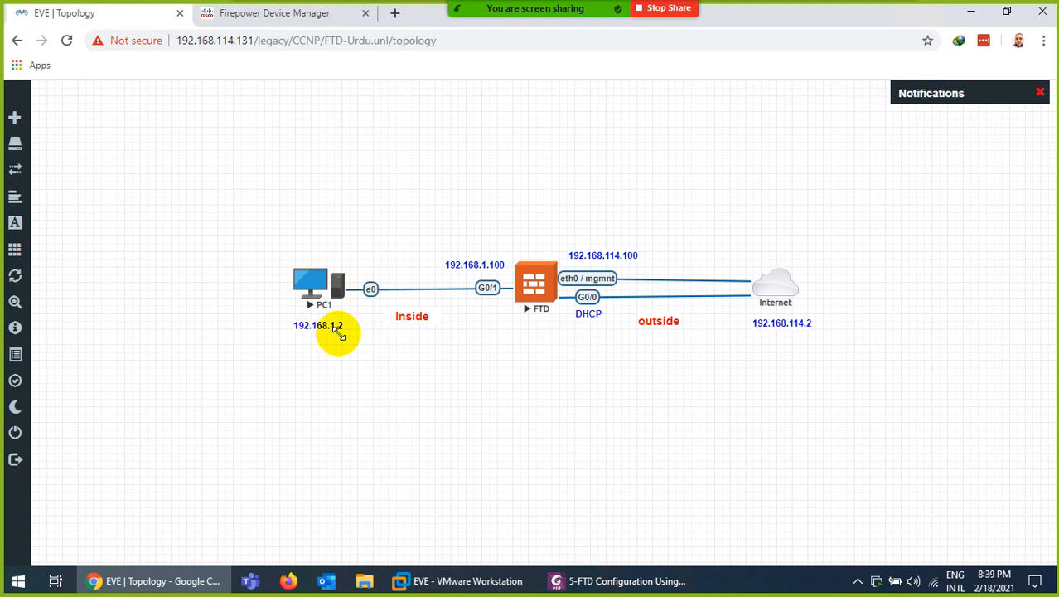
pyautogui.click(255, 23)
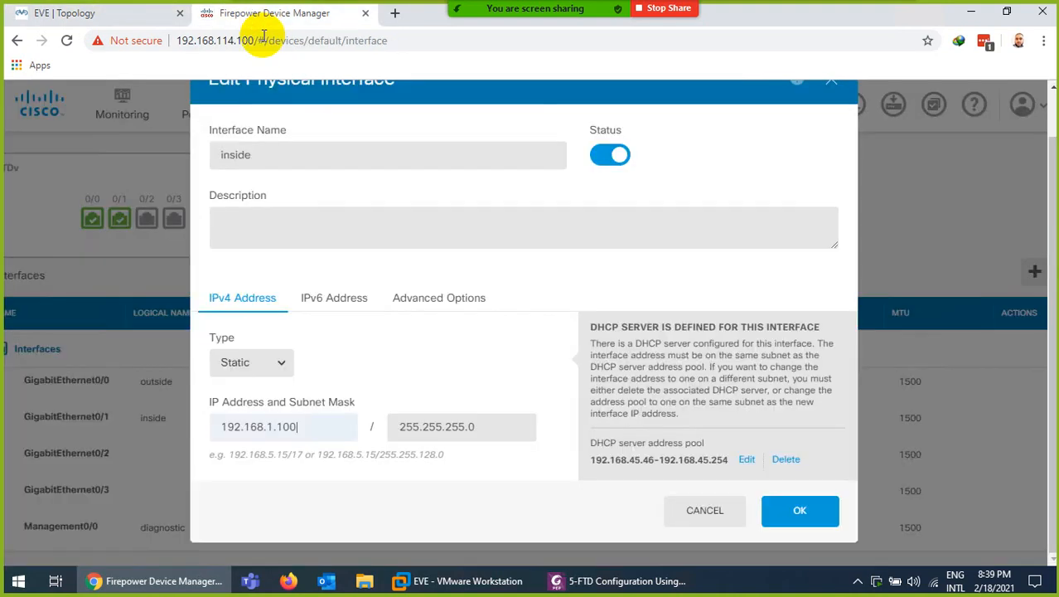
# Set the DHCP pool to 192.168.1.1–192.168.1.99 and save the interface
pyautogui.click(746, 463)
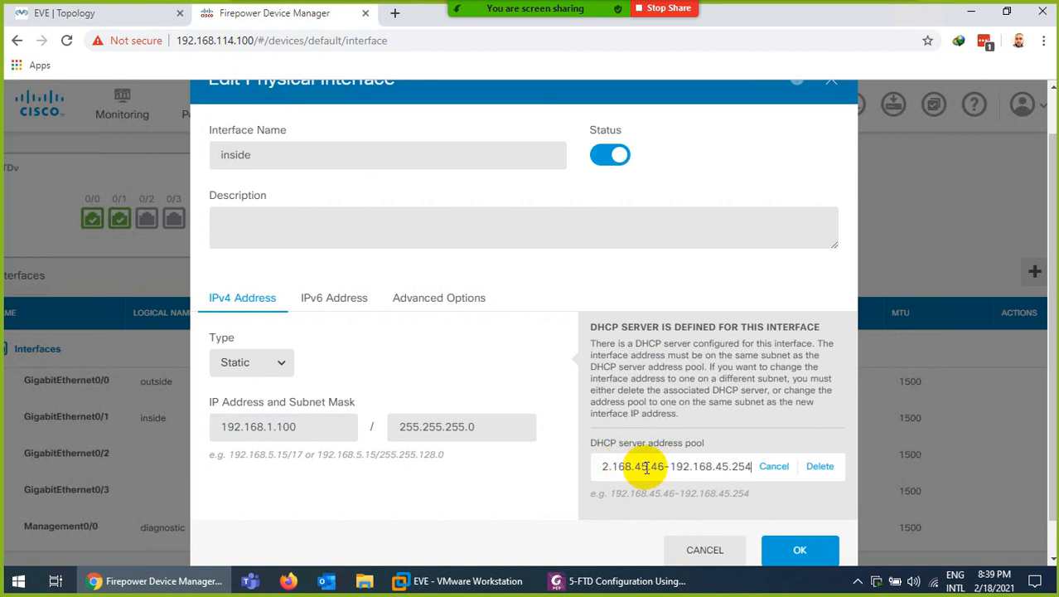
pyautogui.press('BackSpace')
pyautogui.press('BackSpace')
pyautogui.press('BackSpace')
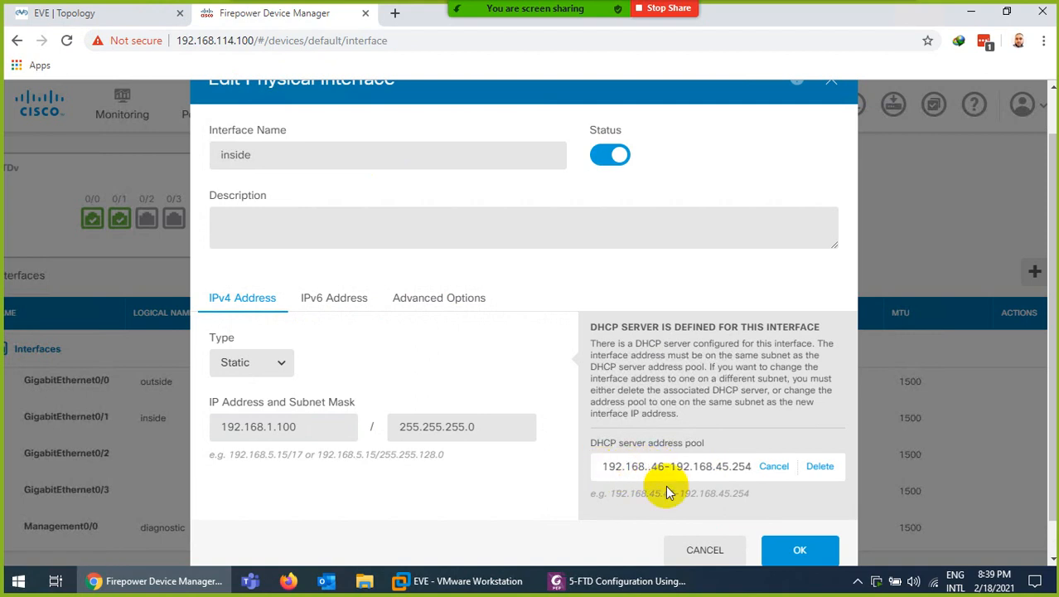
pyautogui.write('1')
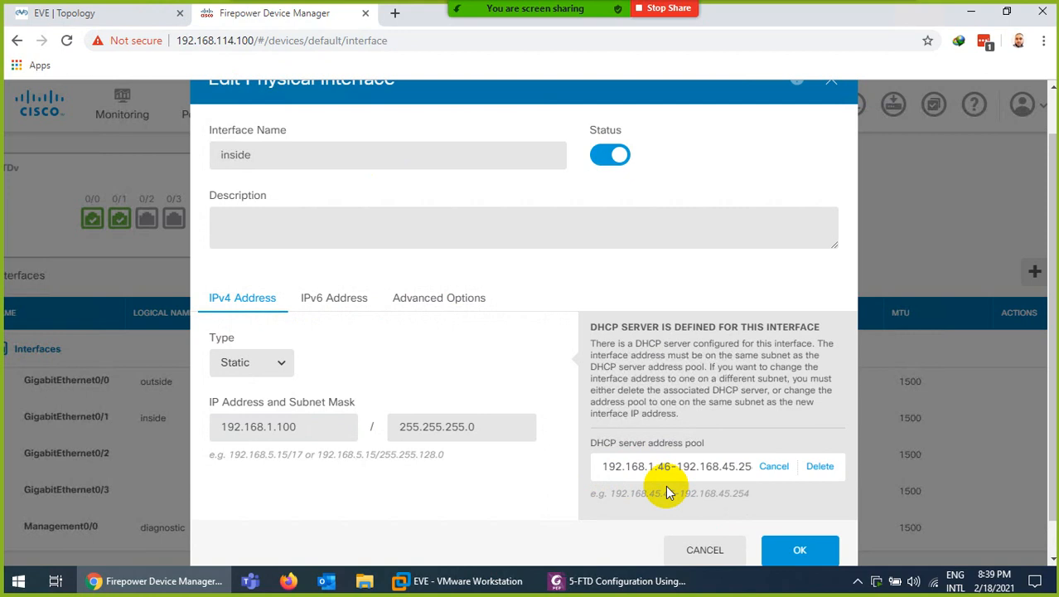
pyautogui.press('BackSpace')
pyautogui.press('BackSpace')
pyautogui.write('1')
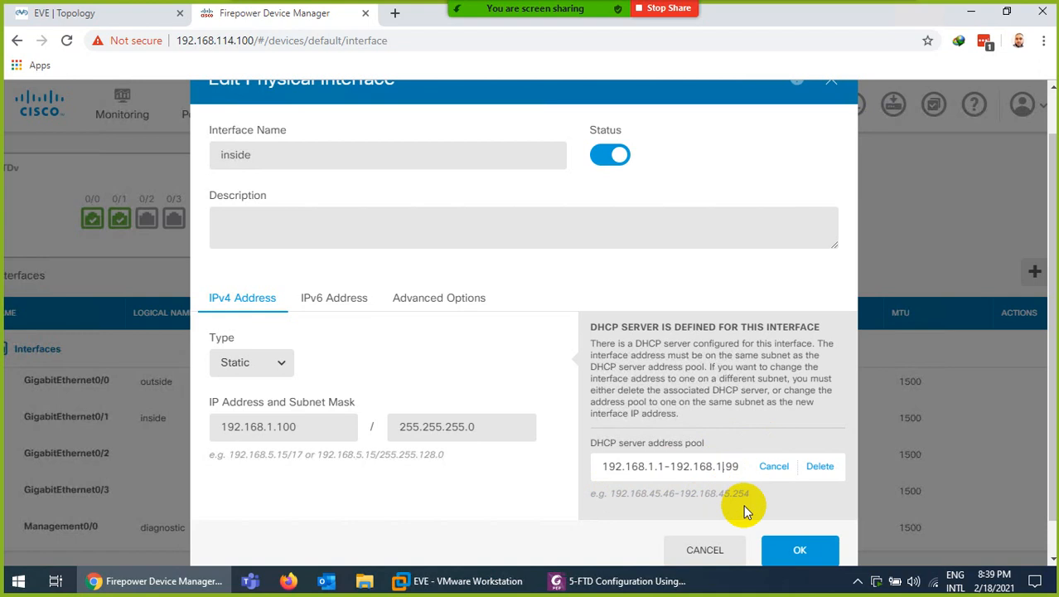
pyautogui.click(797, 554)
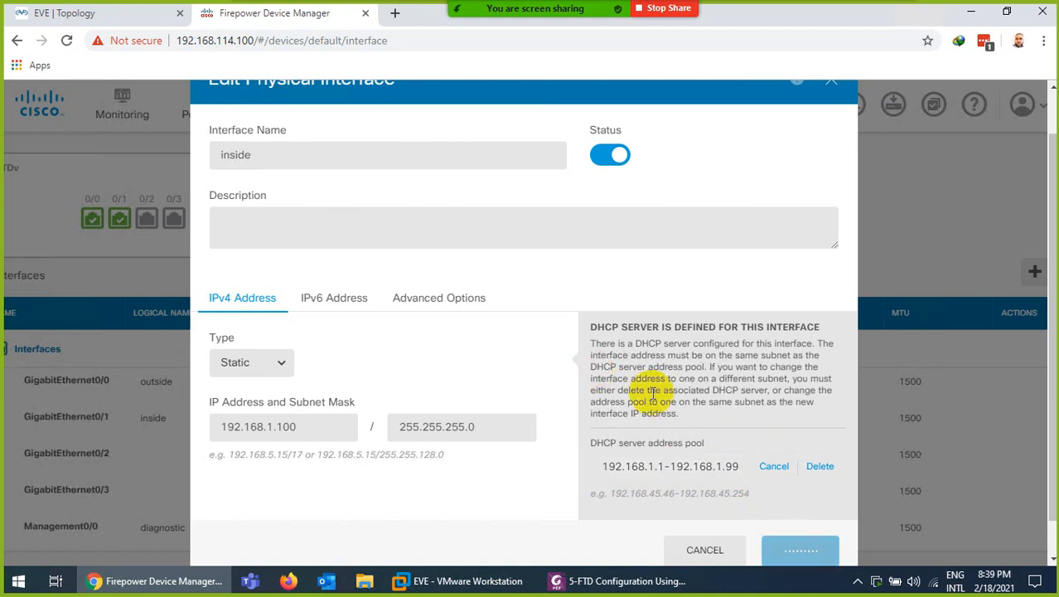
# Confirm the Interfaces table lists inside as 192.168.1.100 static
pyautogui.click(814, 467)
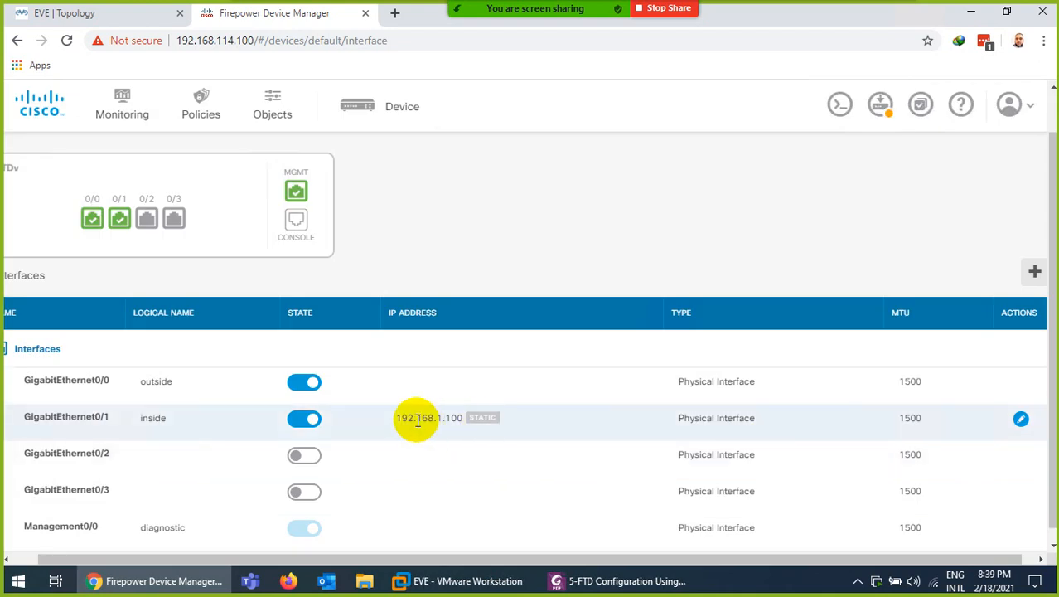
pyautogui.scroll(-1, 416, 418)
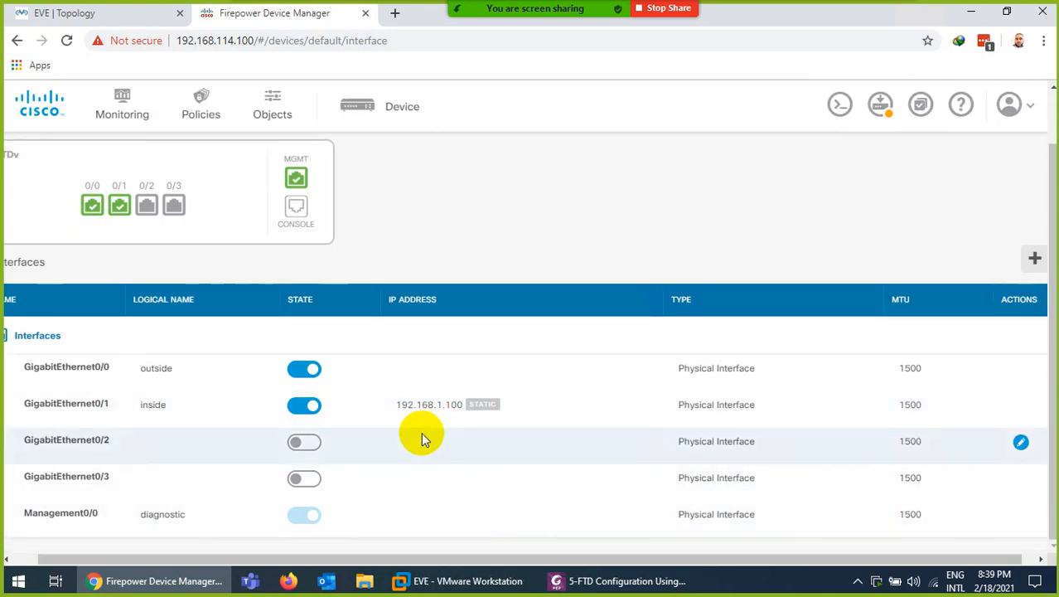
pyautogui.scroll(1, 421, 431)
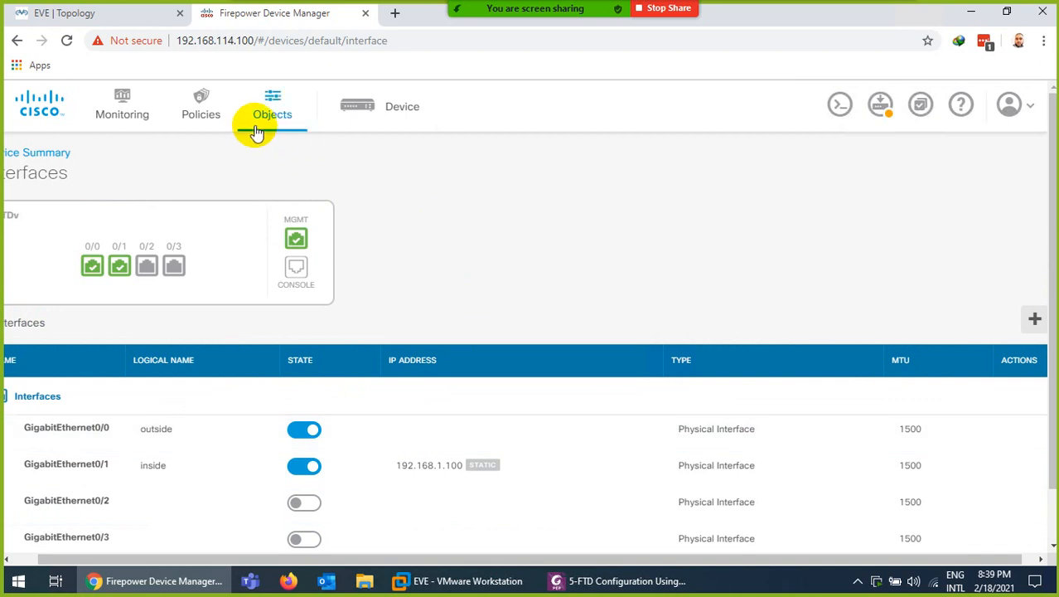
# Review the device summary, then go to the security policies
pyautogui.click(374, 108)
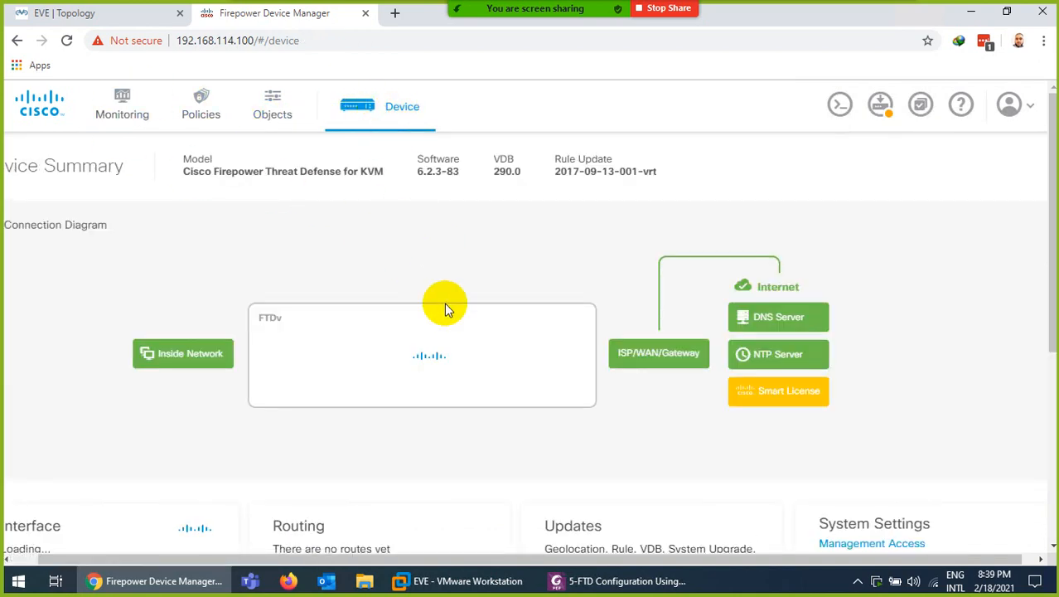
pyautogui.scroll(-2, 379, 367)
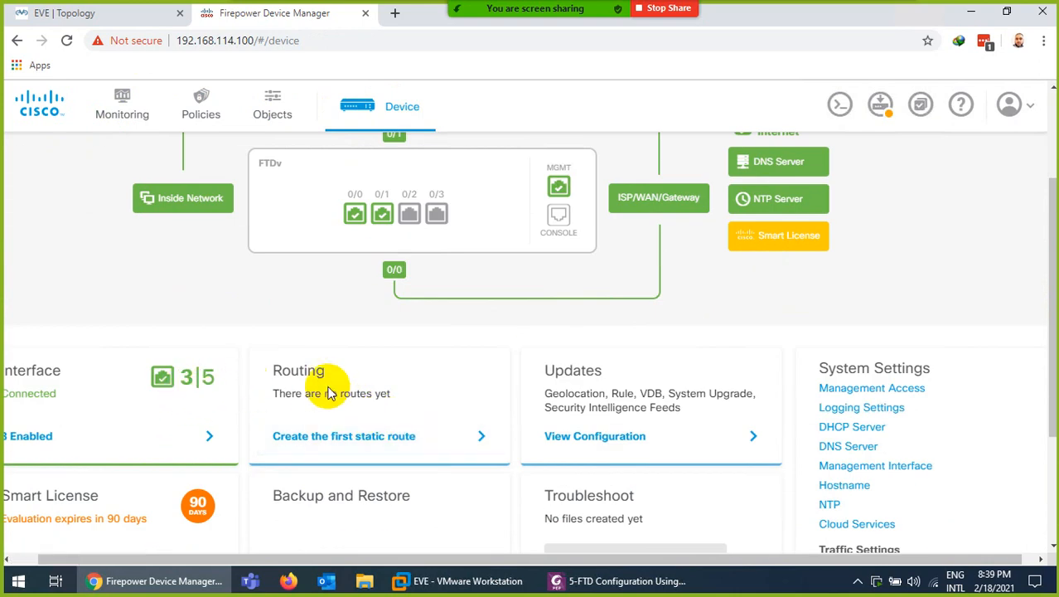
pyautogui.scroll(2, 387, 393)
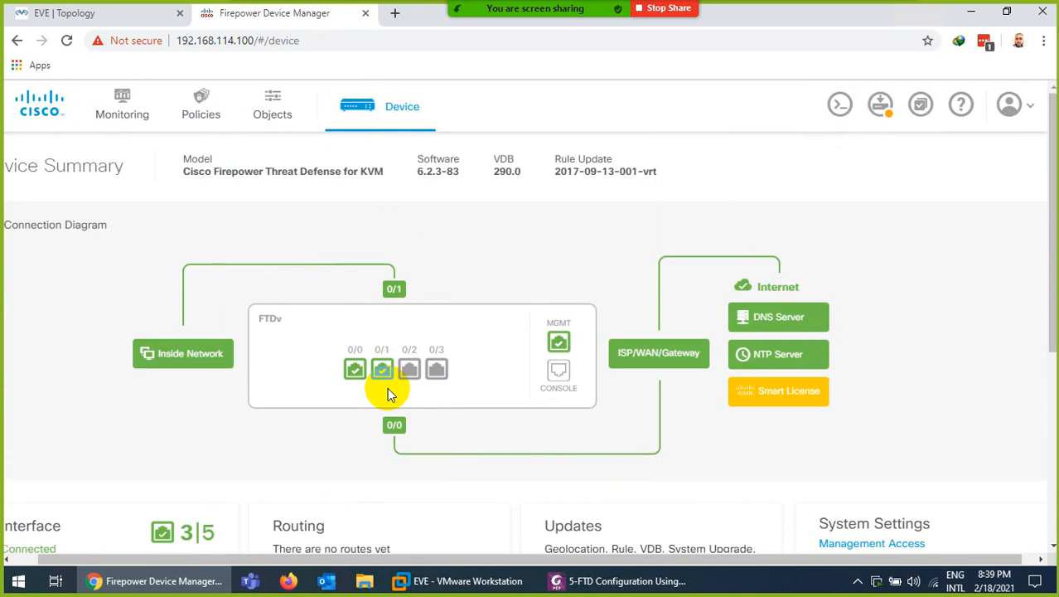
pyautogui.click(202, 120)
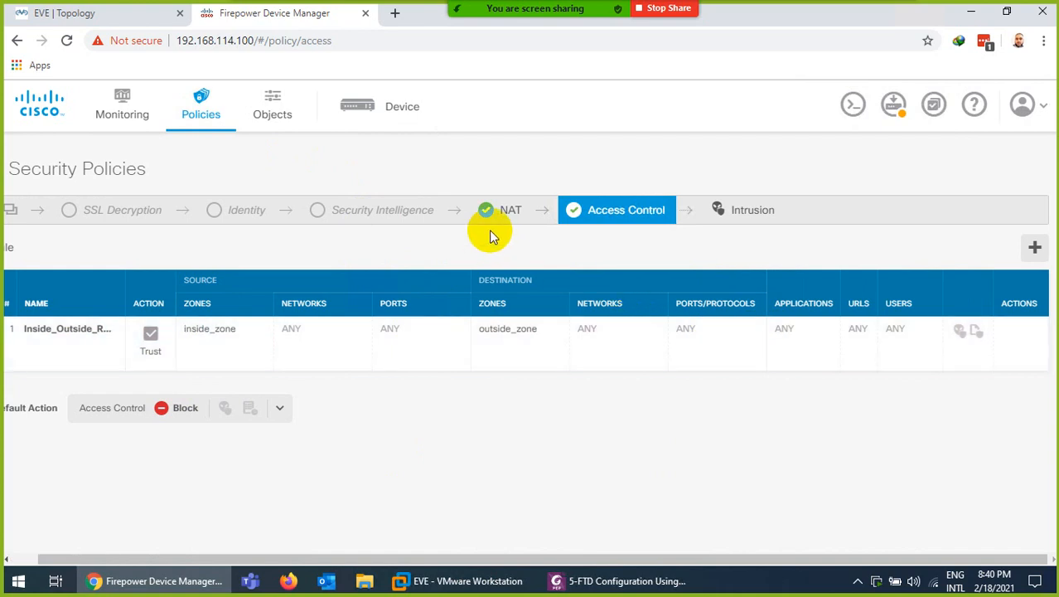
# Review the dynamic NAT rules, then return to the Device Summary
pyautogui.click(498, 213)
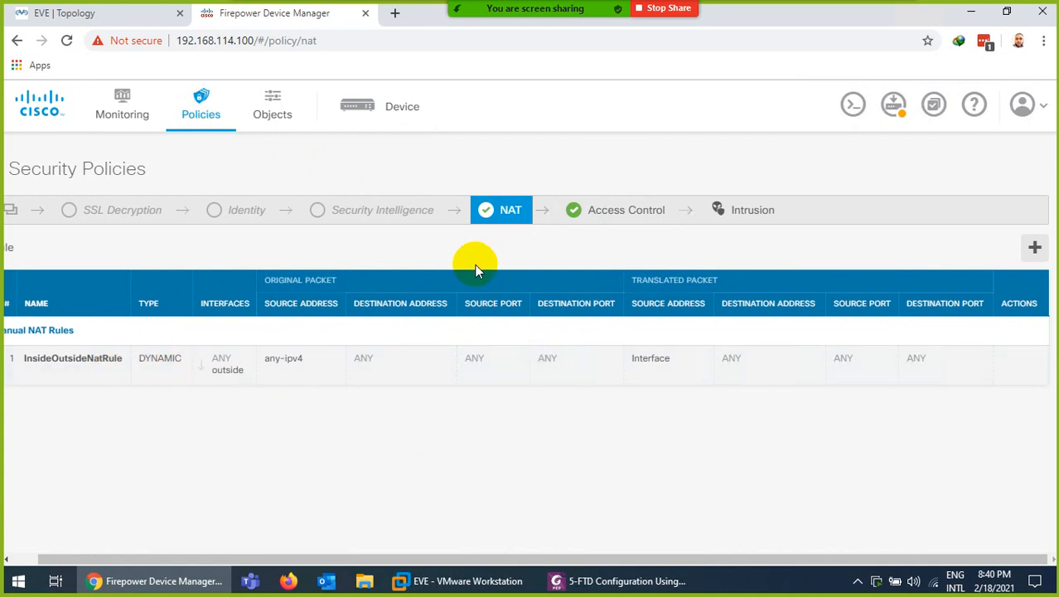
pyautogui.click(392, 112)
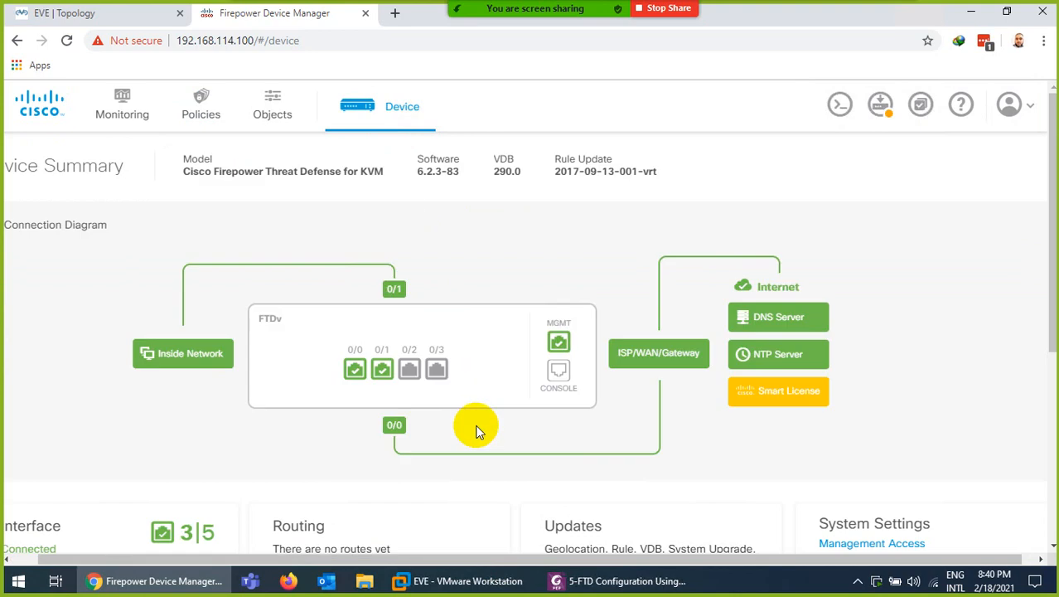
# Start the first static route from Routing and list its gateway options
pyautogui.scroll(-2, 476, 431)
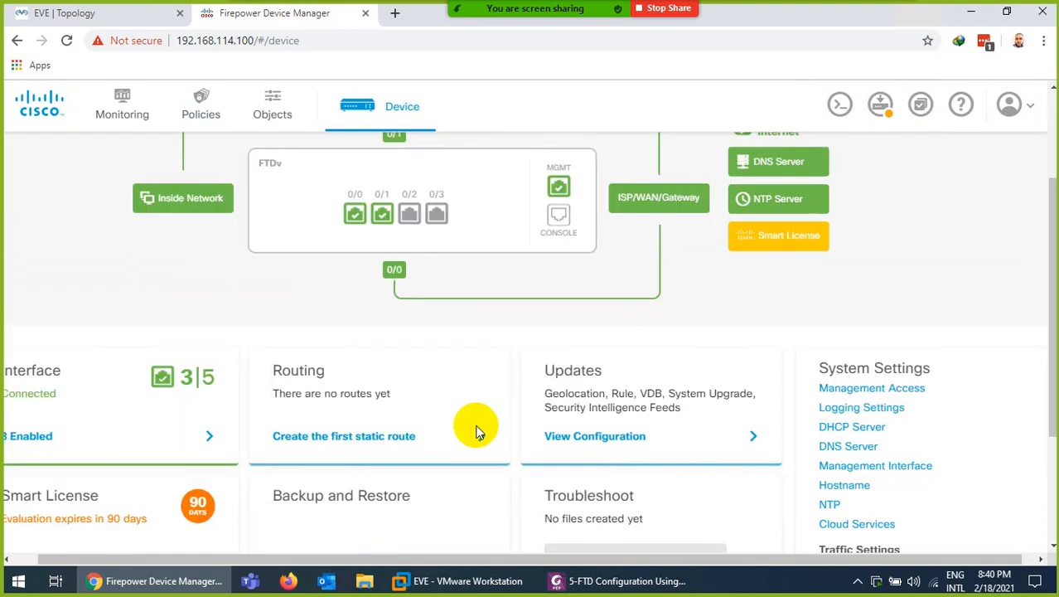
pyautogui.click(300, 434)
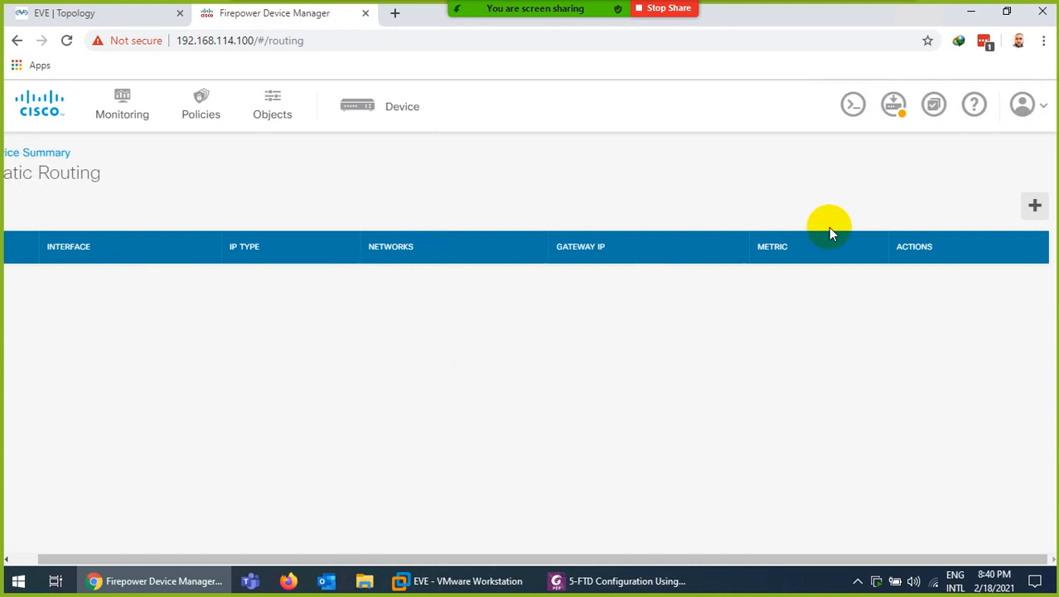
pyautogui.click(1035, 206)
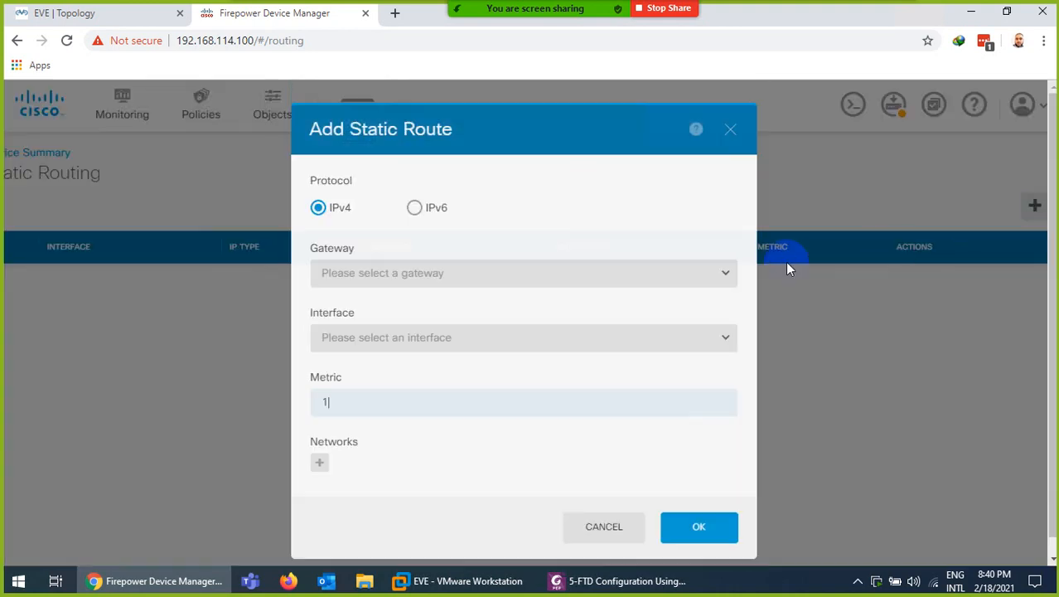
pyautogui.click(339, 274)
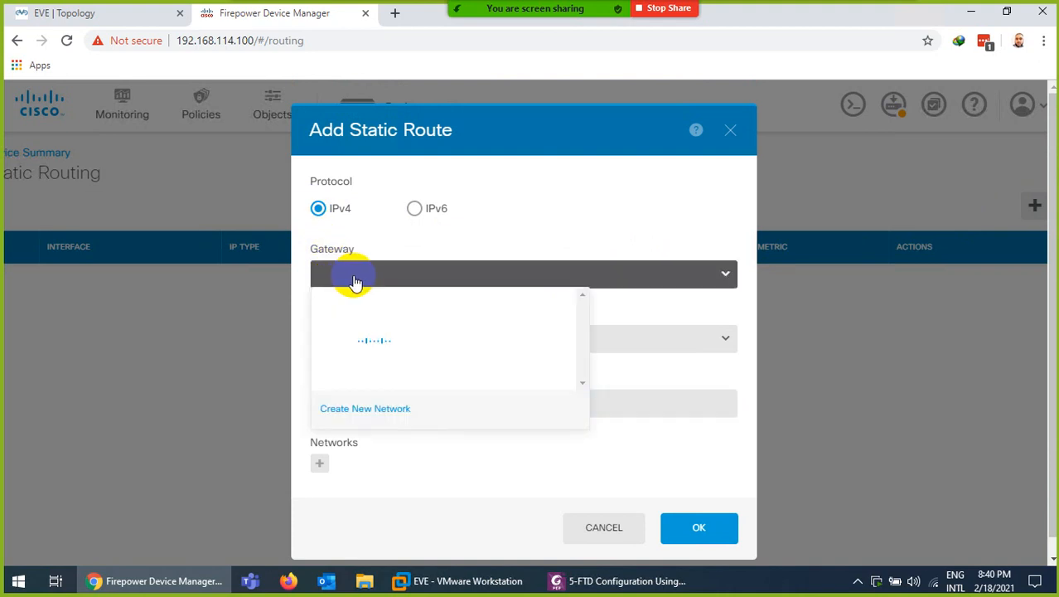
pyautogui.click(118, 11)
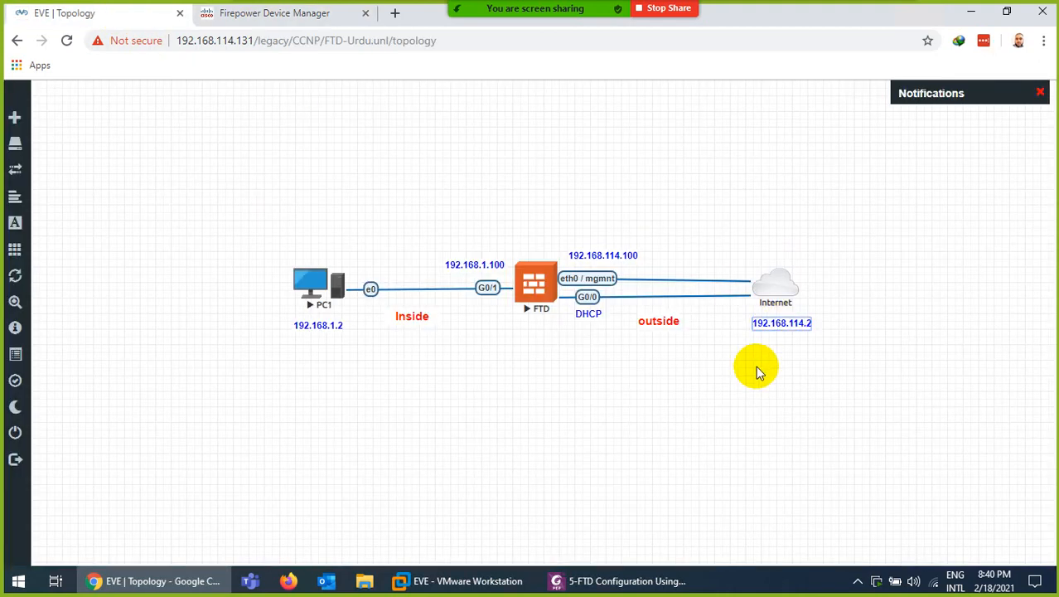
# Select the Internet gateway address 192.168.114.2 in the topology, then return to the gateway list
pyautogui.hotkey('ctrl', 'a')
pyautogui.hotkey('ctrl', 'c')
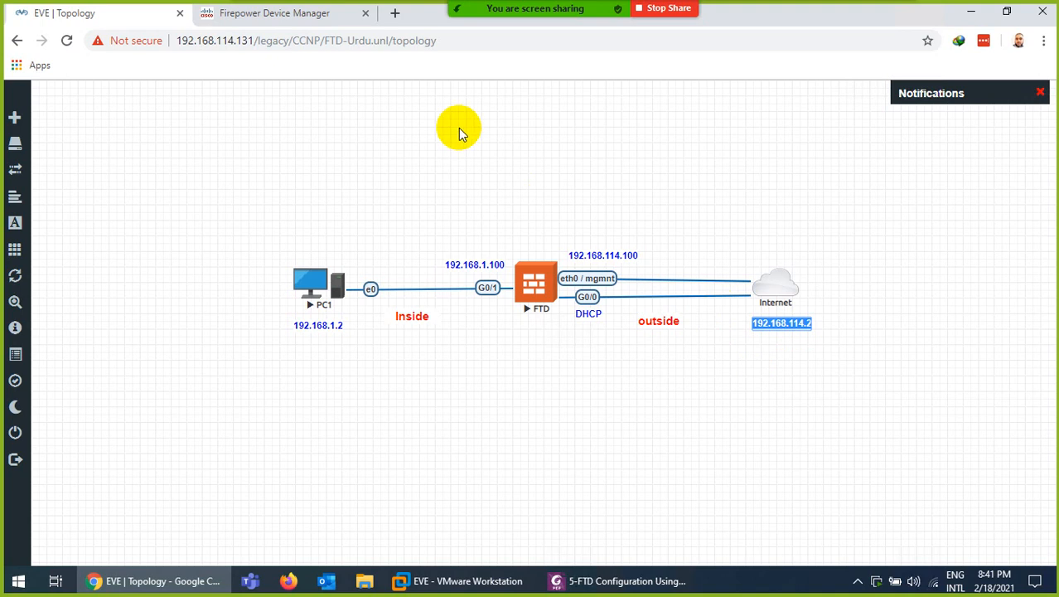
pyautogui.click(311, 13)
pyautogui.scroll(-4, 437, 338)
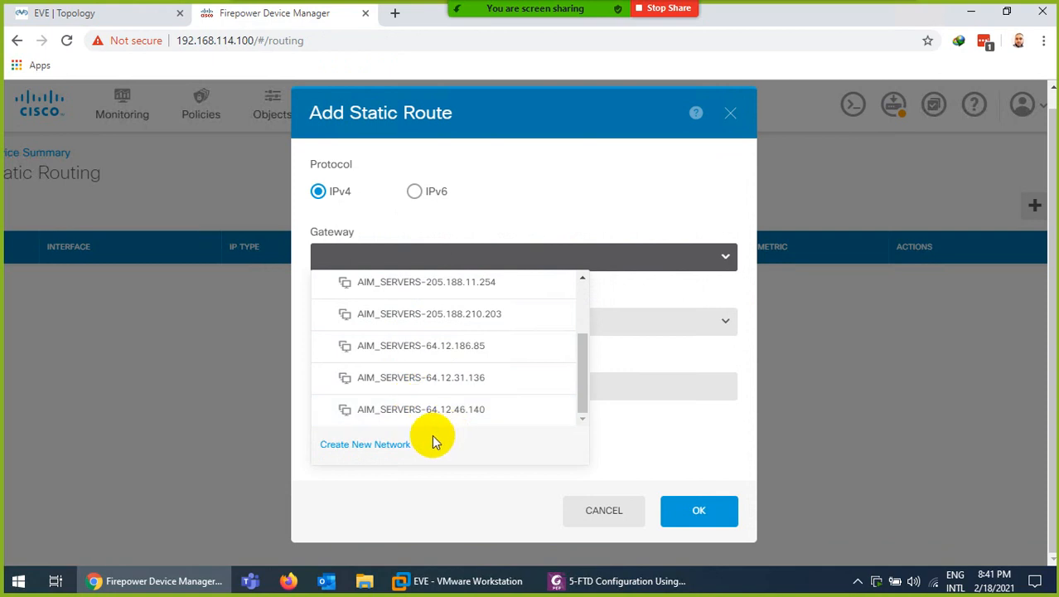
# Create a network object with host address 192.168.114.2 and a name containing Gateway
pyautogui.click(364, 446)
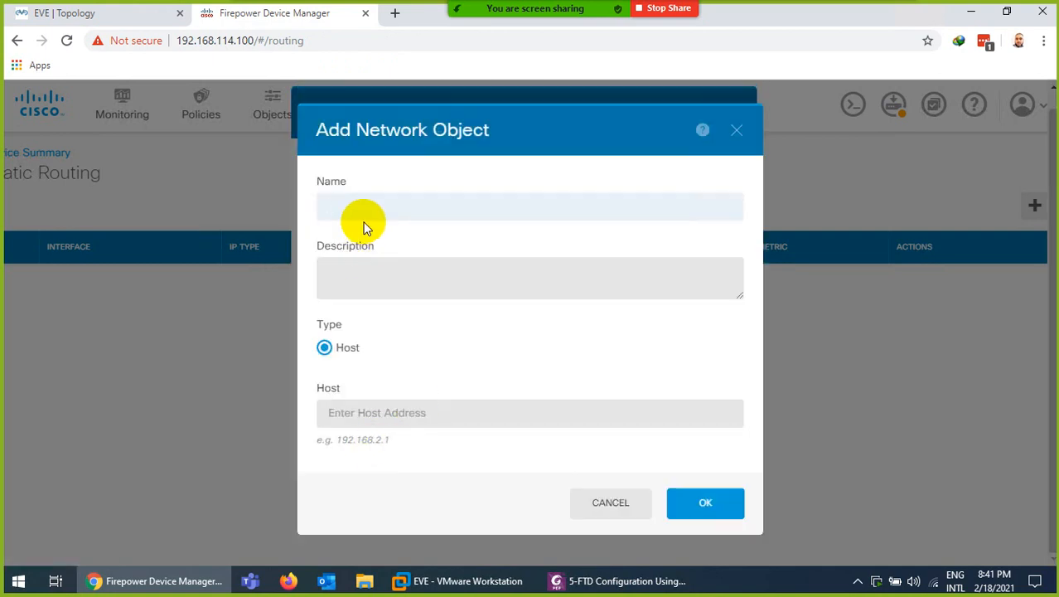
pyautogui.hotkey('ctrl', 'v')
pyautogui.click(331, 205)
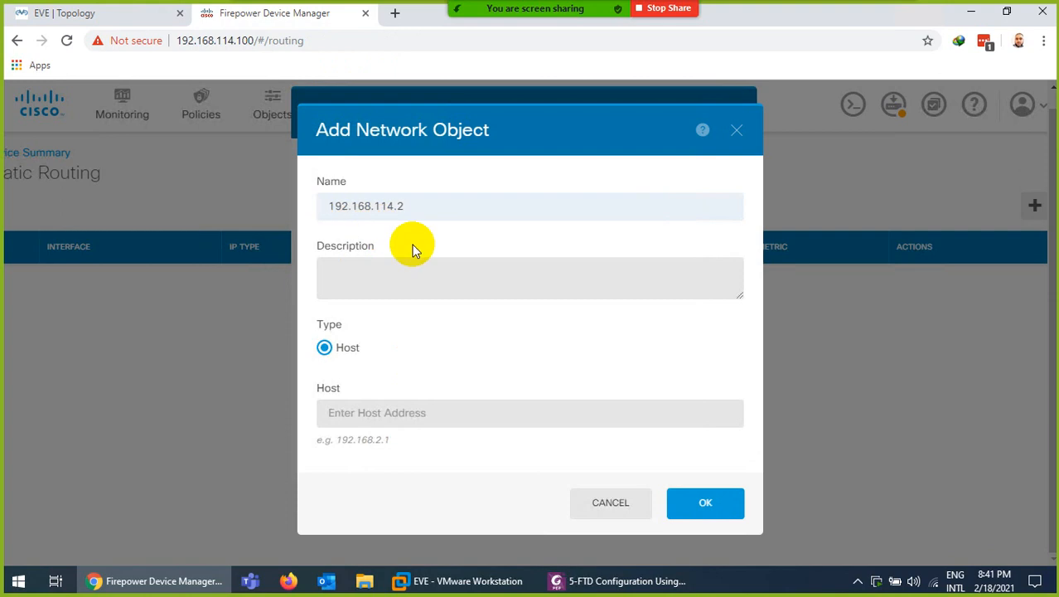
pyautogui.write('-G')
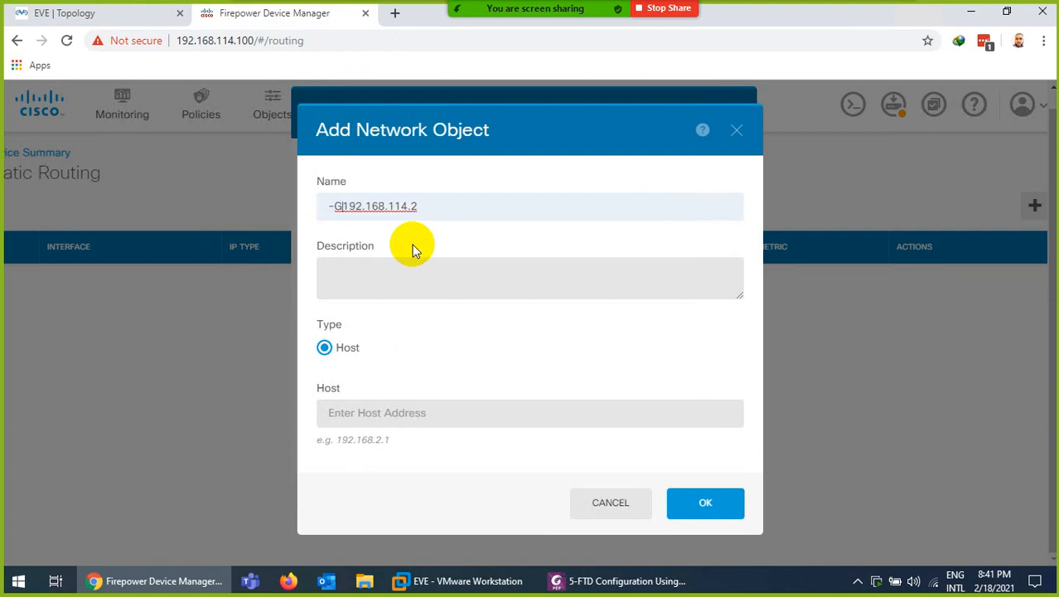
pyautogui.write('ateway')
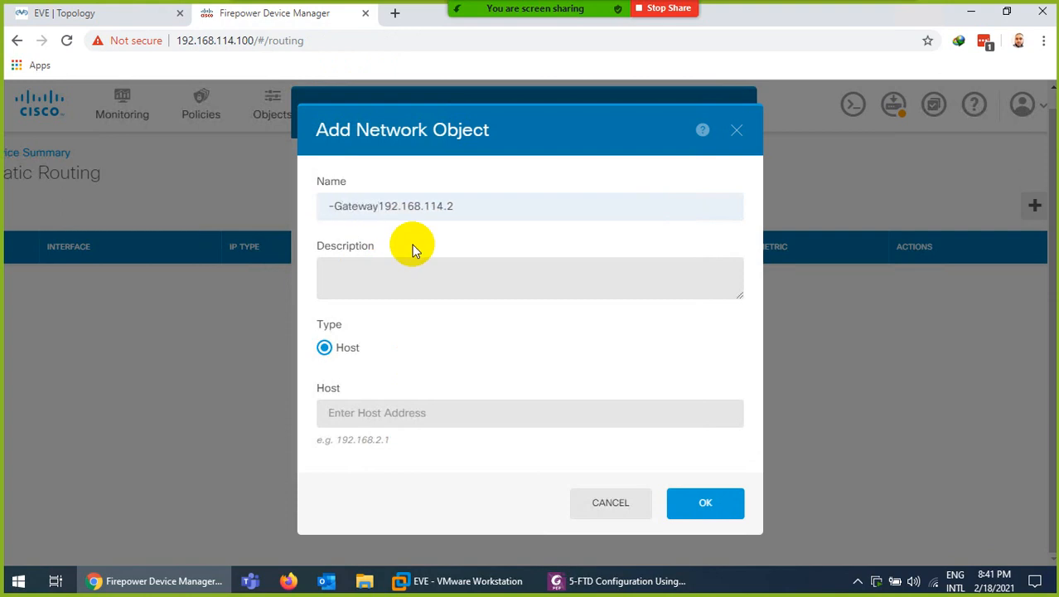
pyautogui.write('-')
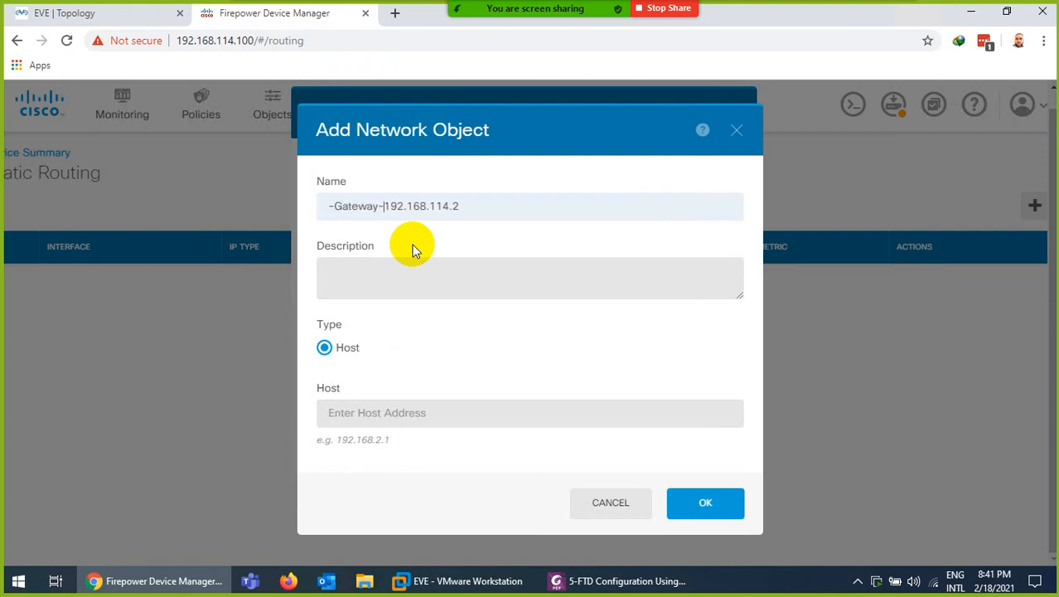
pyautogui.click(410, 412)
pyautogui.hotkey('ctrl', 'v')
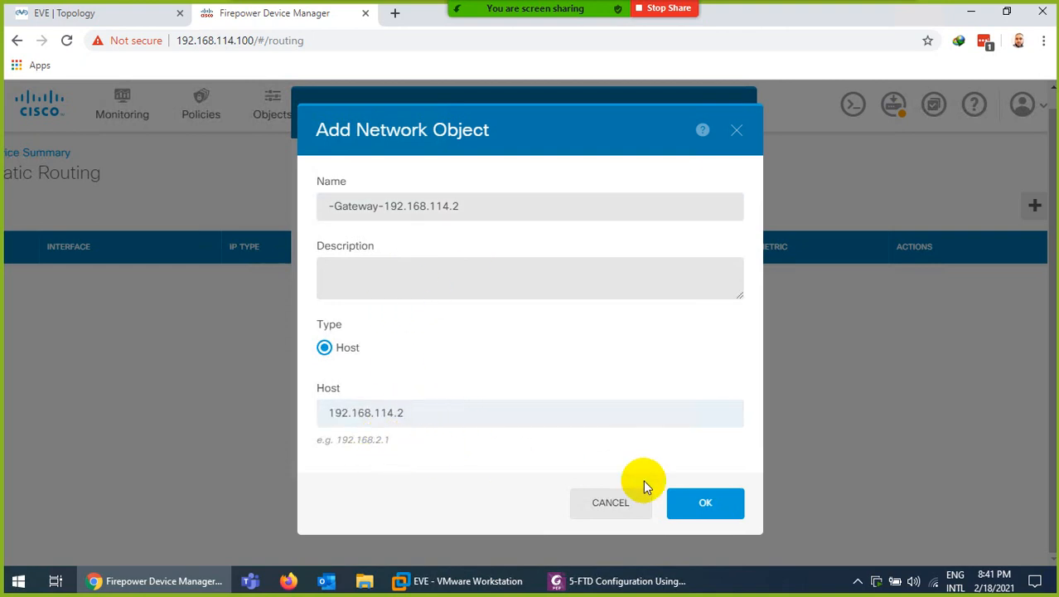
pyautogui.click(693, 502)
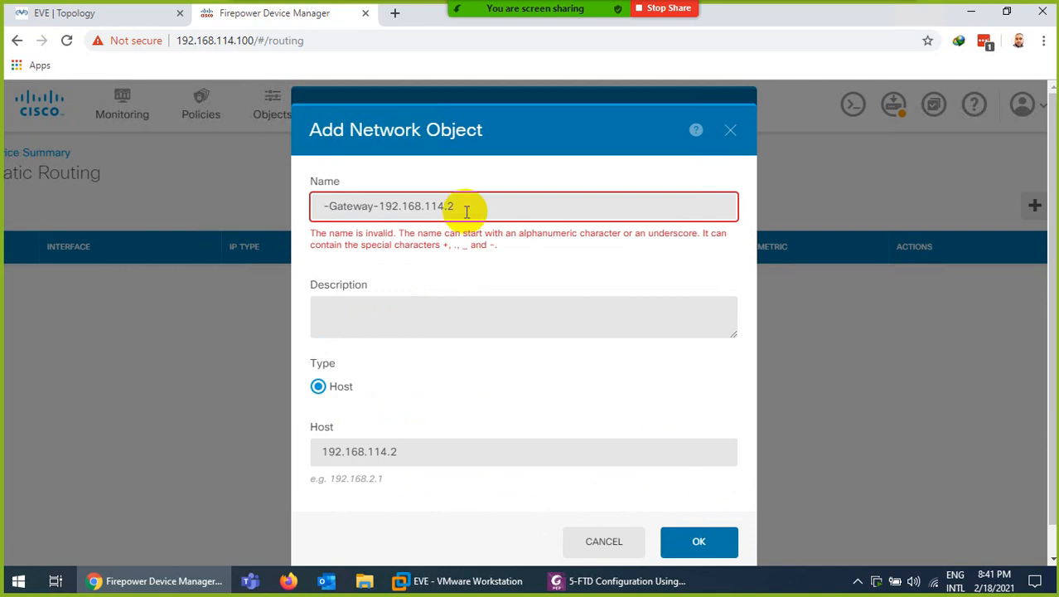
# Correct the invalid object name to 'Gateway' and save the host object
pyautogui.moveTo(464, 205); pyautogui.dragTo(390, 205)
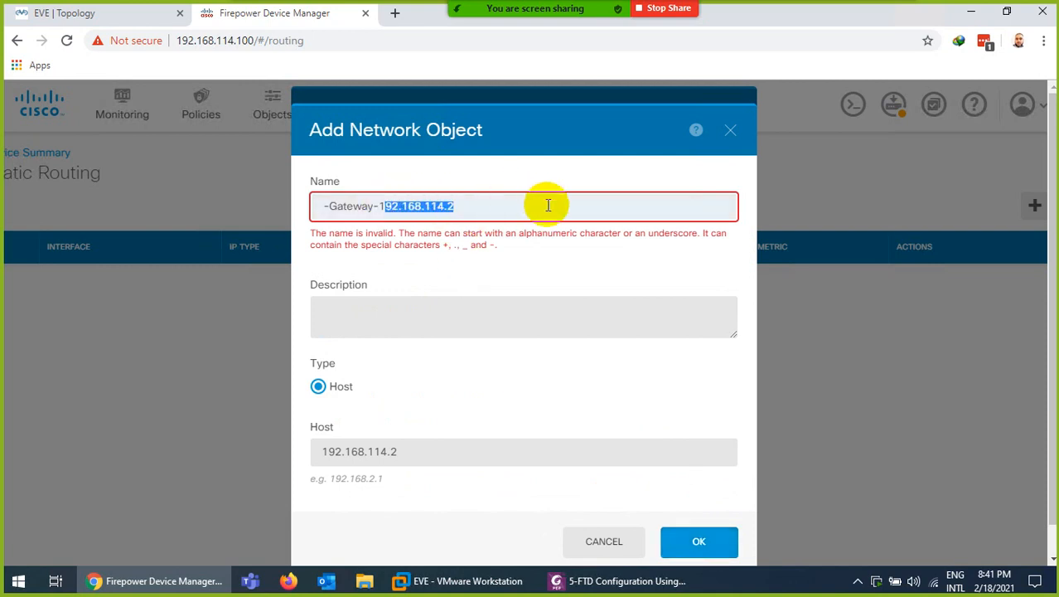
pyautogui.press('BackSpace')
pyautogui.press('BackSpace')
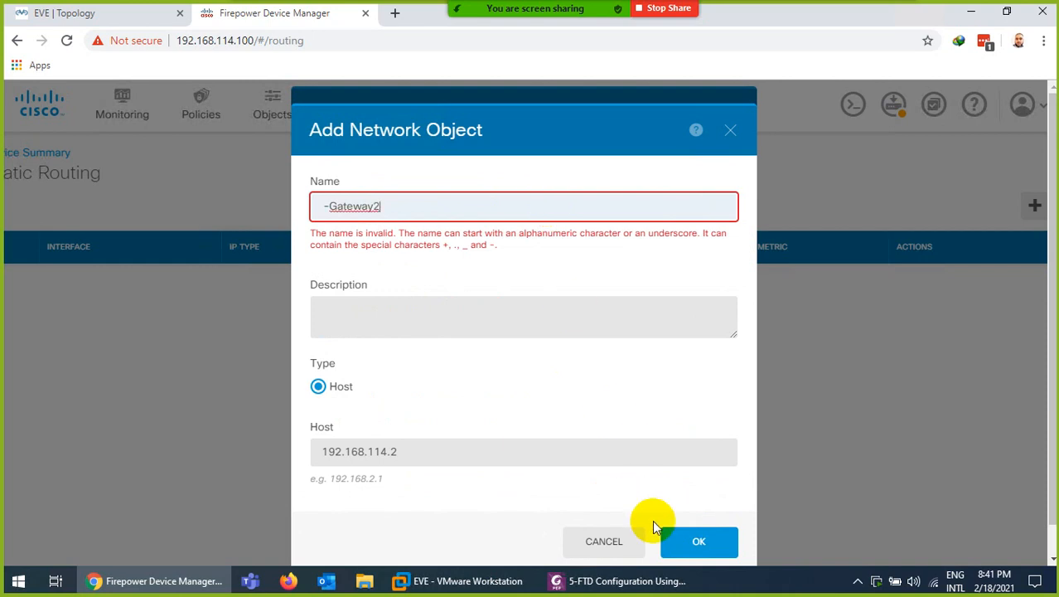
pyautogui.click(691, 545)
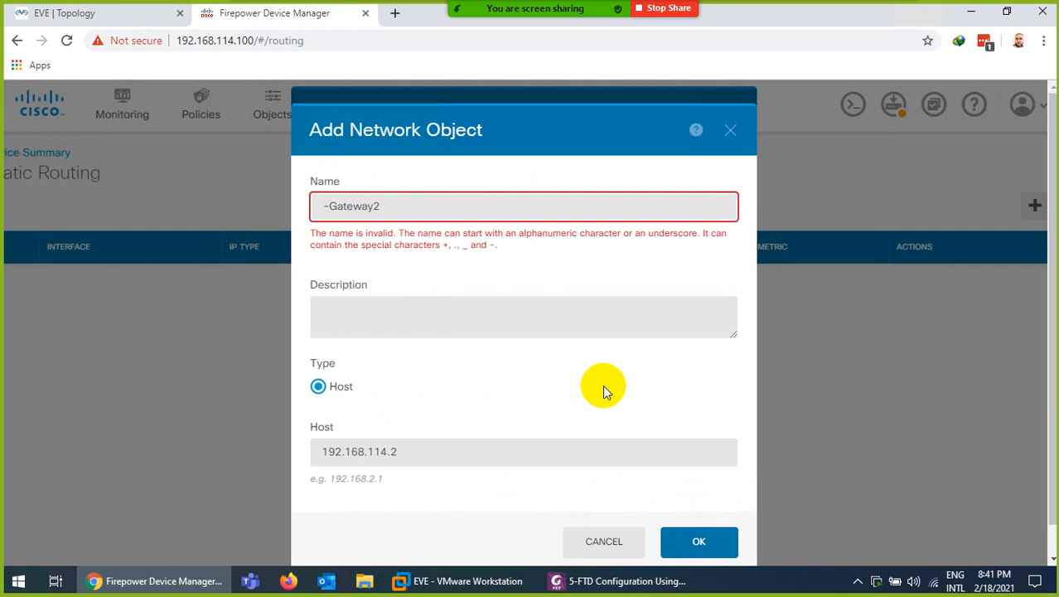
pyautogui.click(440, 209)
pyautogui.press('BackSpace')
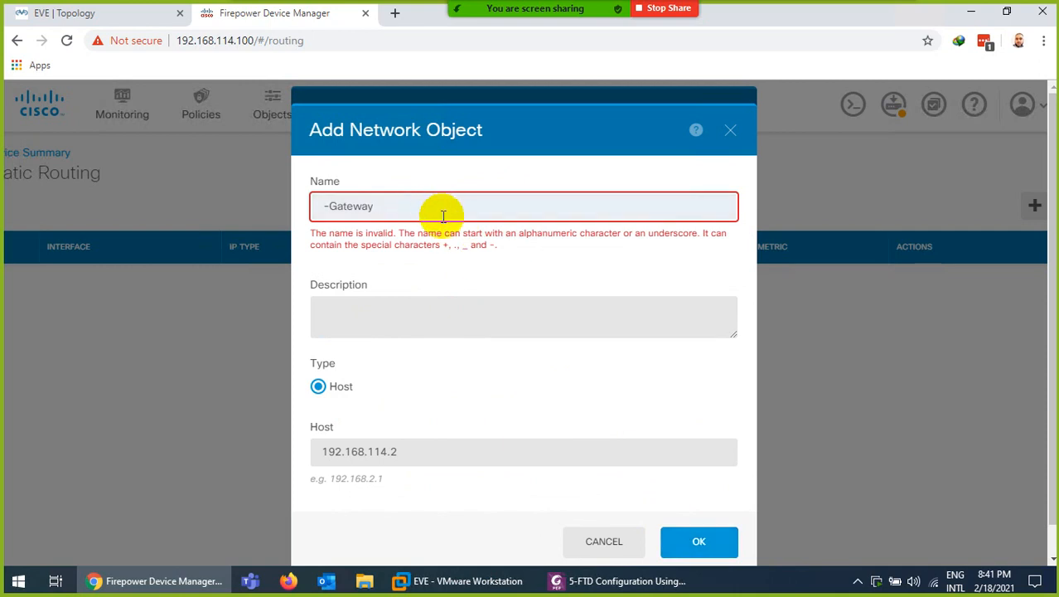
pyautogui.click(325, 207)
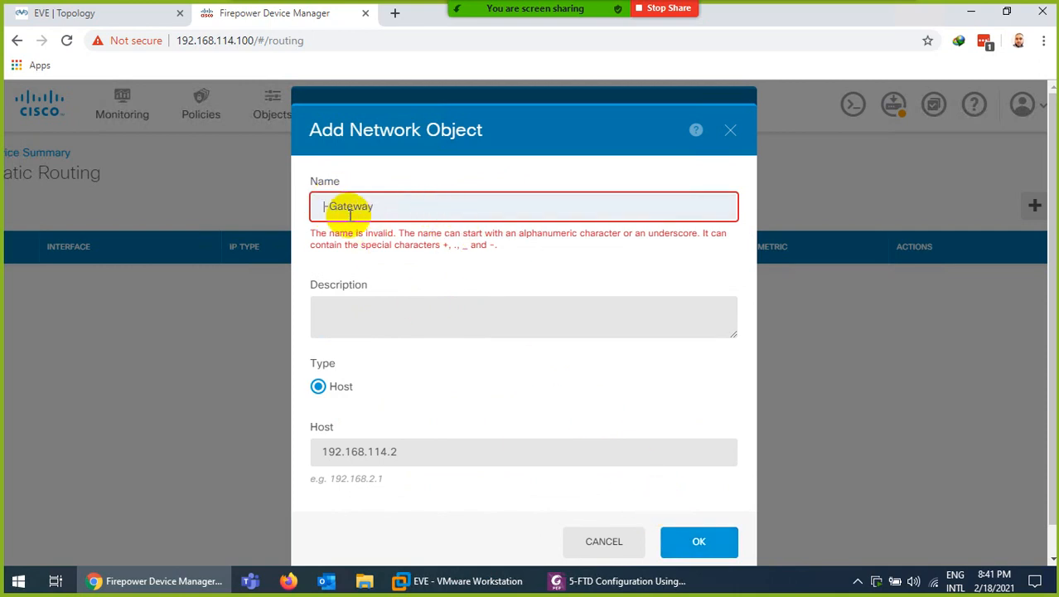
pyautogui.press('Delete')
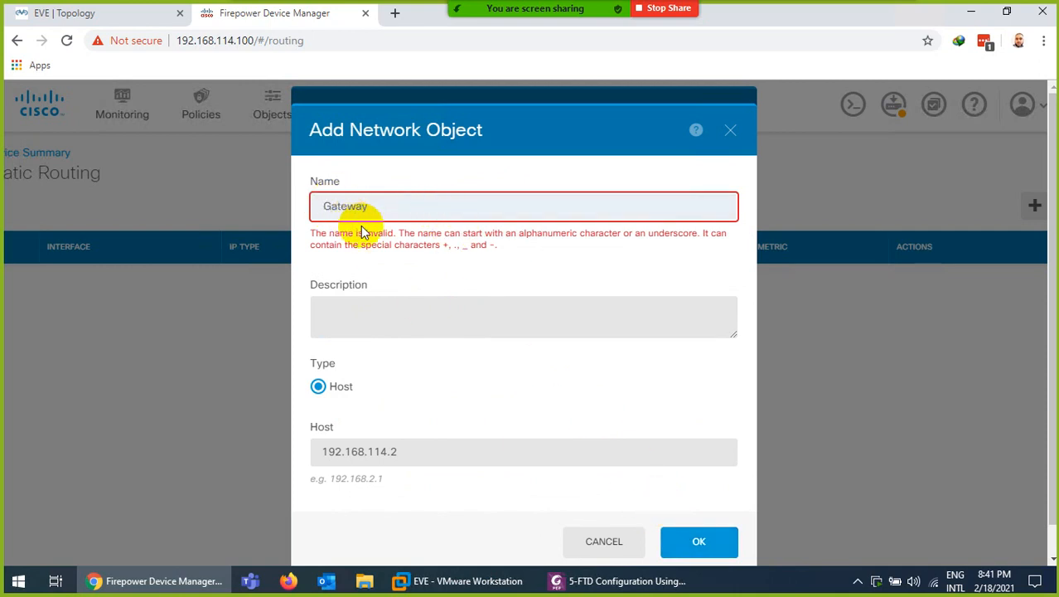
pyautogui.click(680, 526)
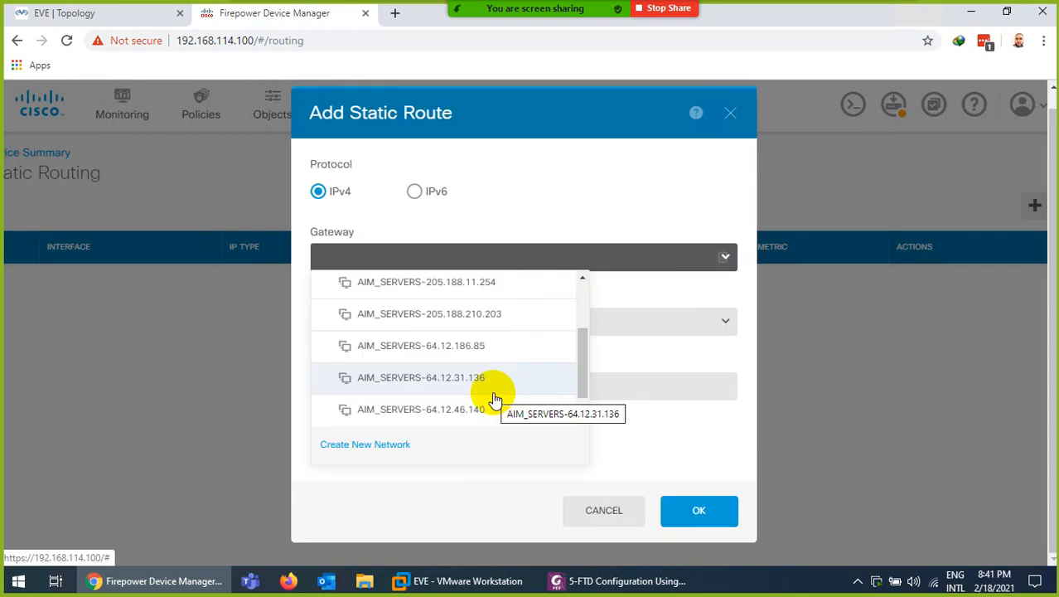
# Set the route's gateway to the Gateway object and its interface to outside
pyautogui.scroll(-1, 438, 360)
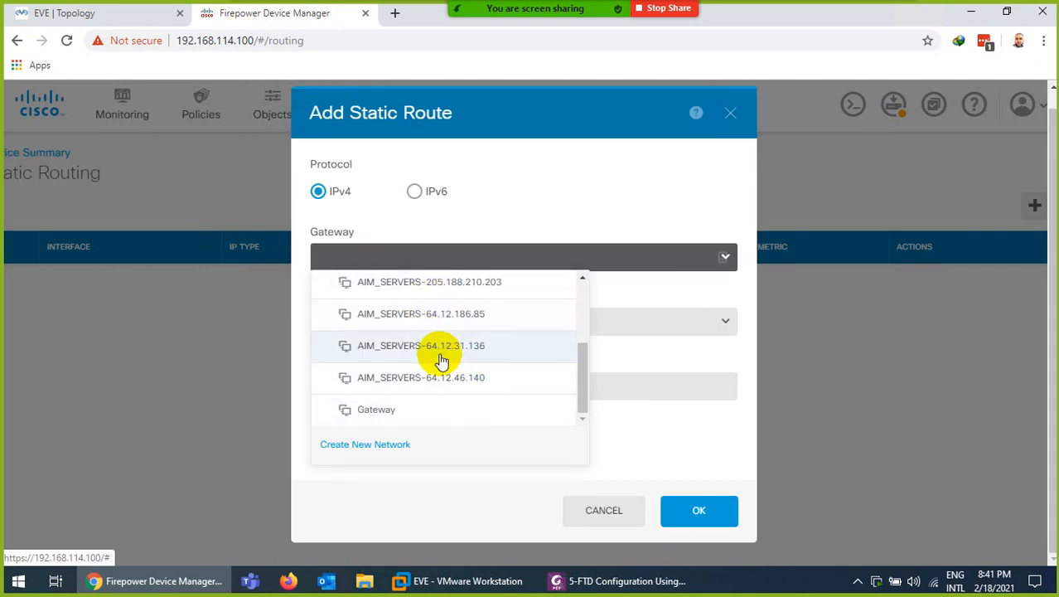
pyautogui.click(373, 408)
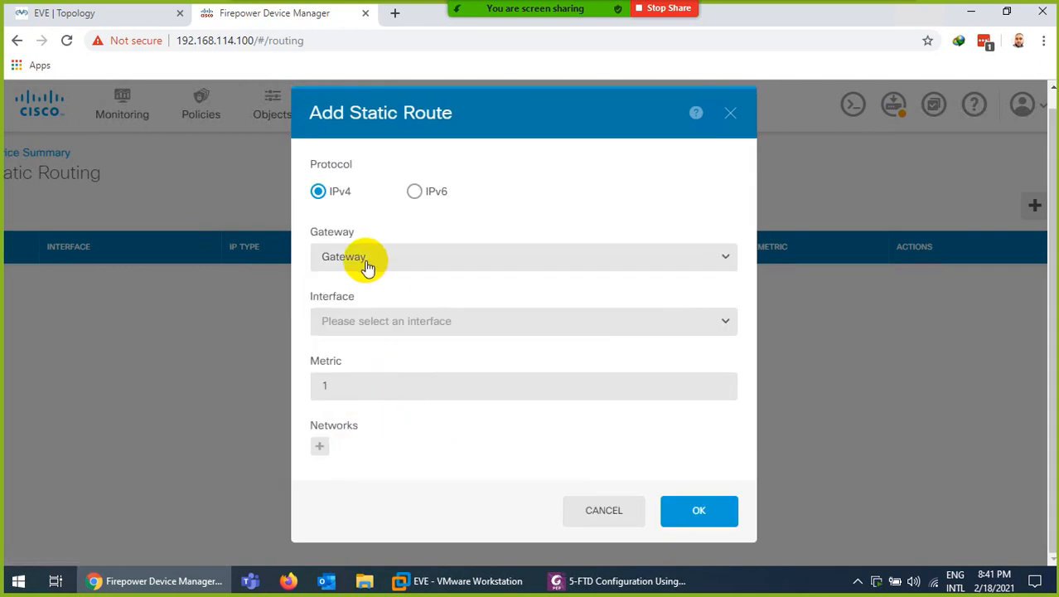
pyautogui.click(139, 15)
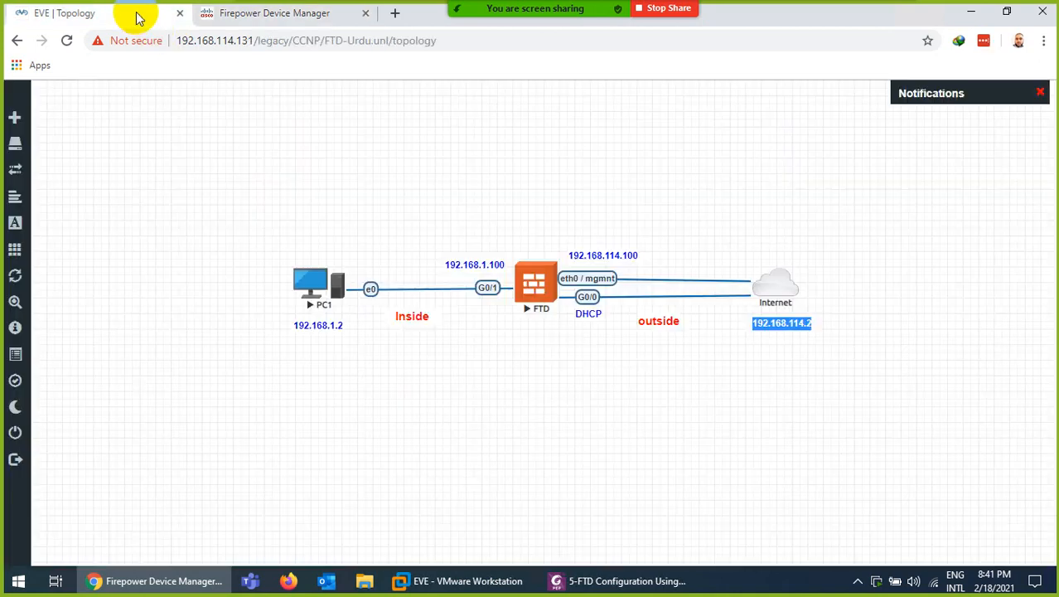
pyautogui.click(269, 13)
pyautogui.click(386, 324)
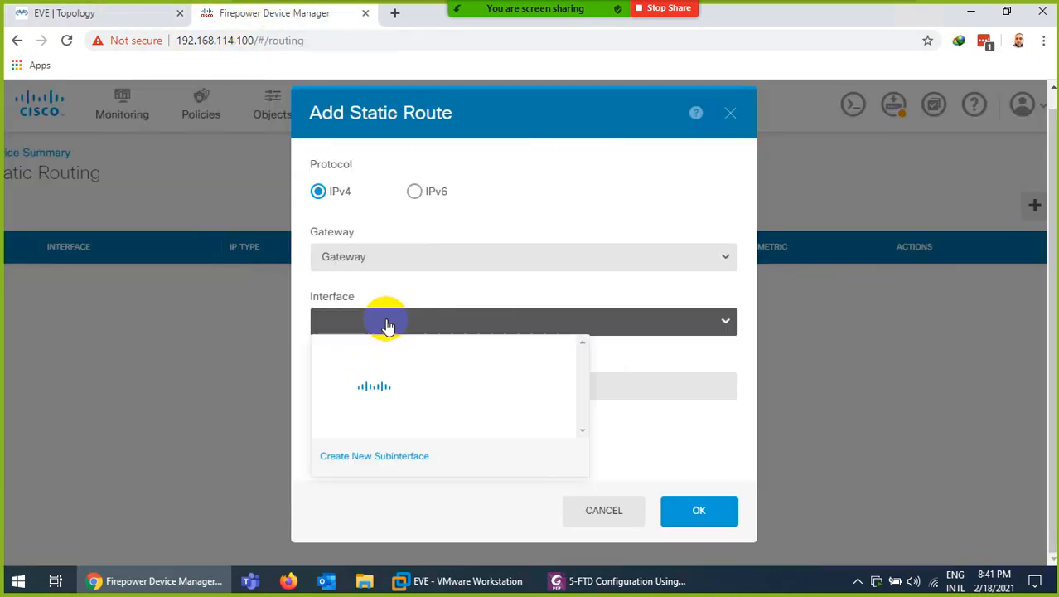
pyautogui.click(130, 13)
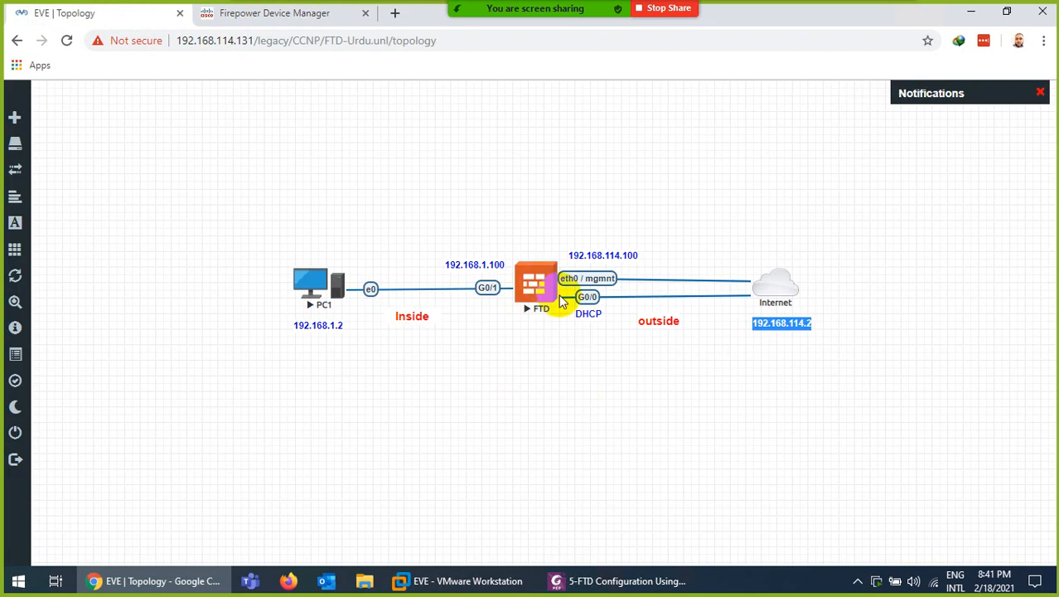
pyautogui.click(257, 15)
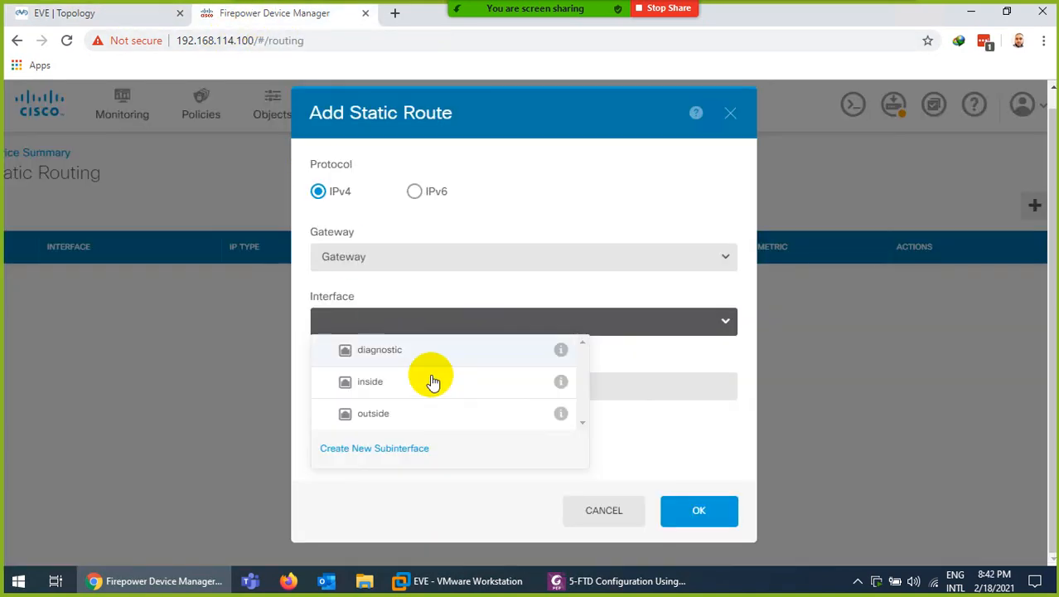
pyautogui.click(373, 414)
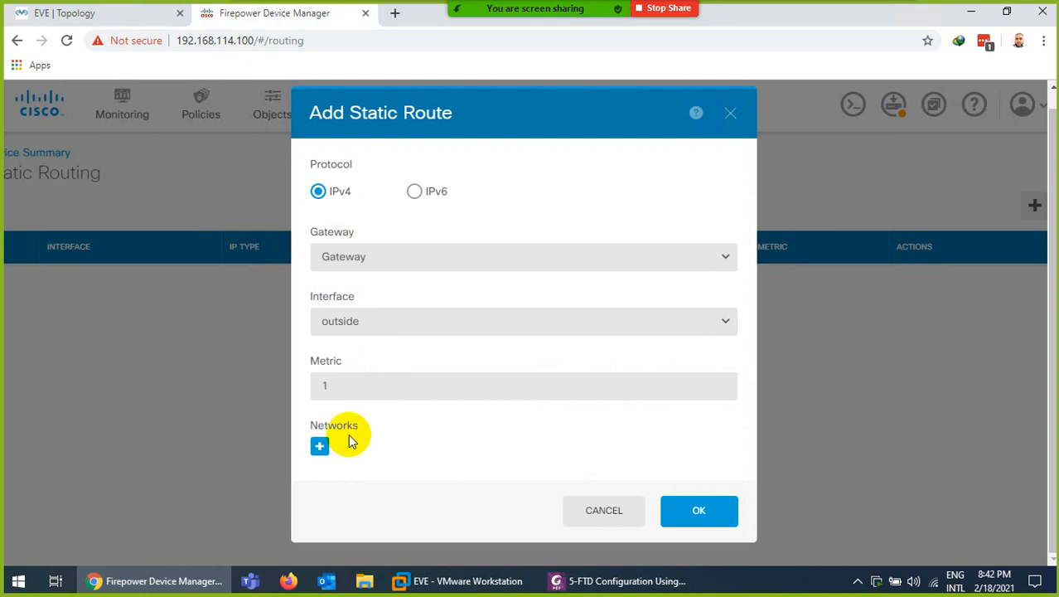
# Add any-ipv4 as the destination network and save the static route
pyautogui.click(320, 448)
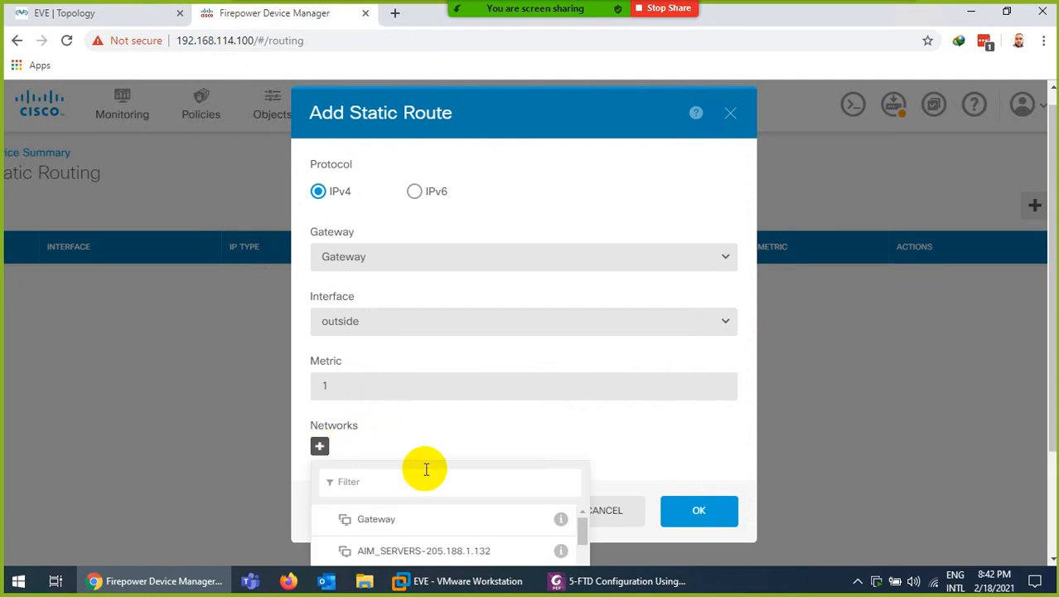
pyautogui.scroll(-5, 424, 468)
pyautogui.scroll(-6, 431, 441)
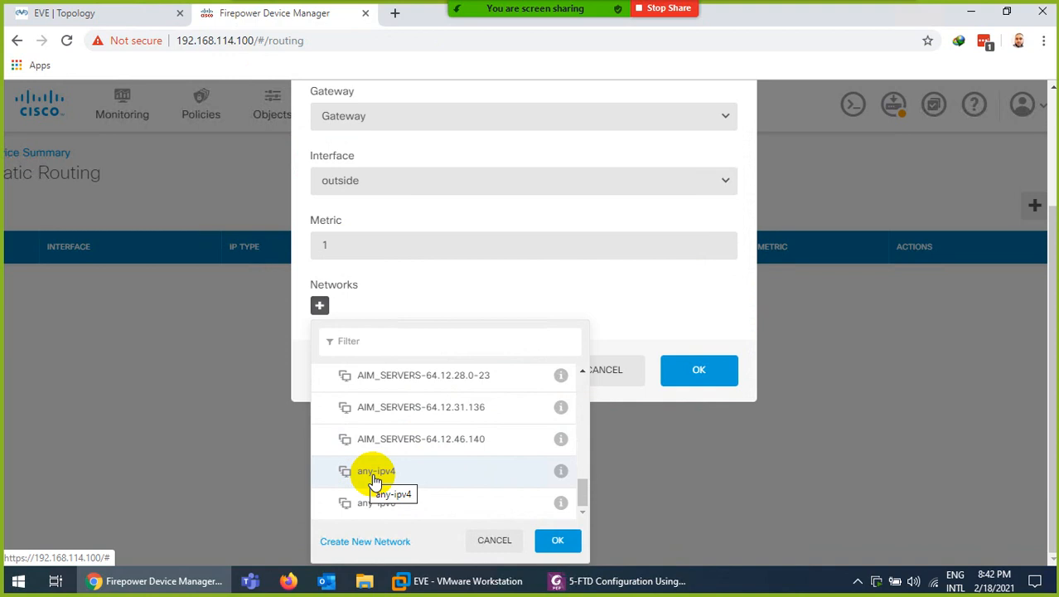
pyautogui.click(375, 476)
pyautogui.click(553, 542)
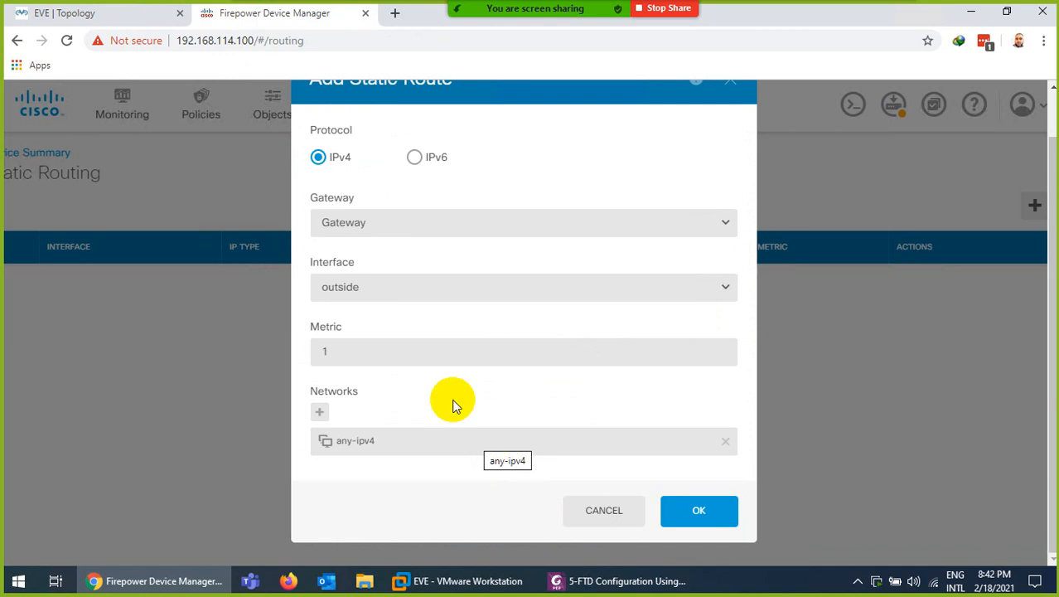
pyautogui.click(698, 510)
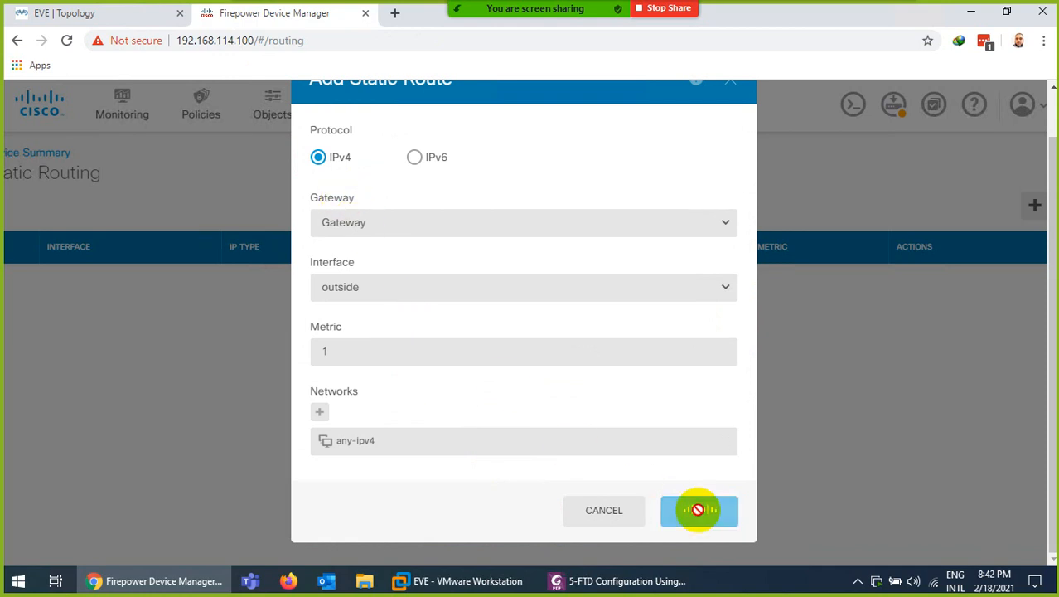
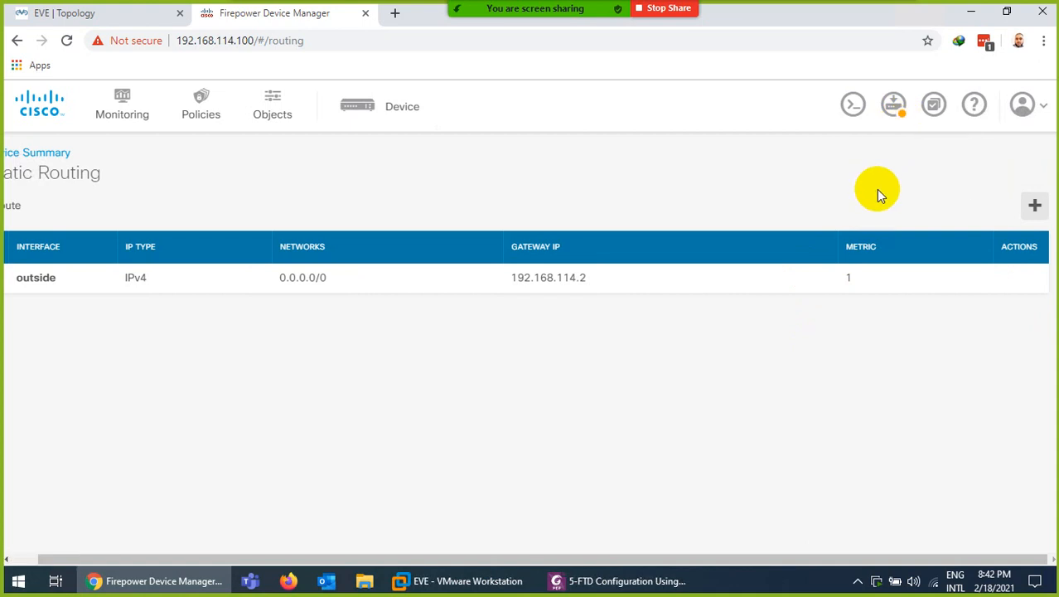
# Deploy the pending FTD changes from the deployment summary and bring up the EVE lab topology
pyautogui.click(892, 103)
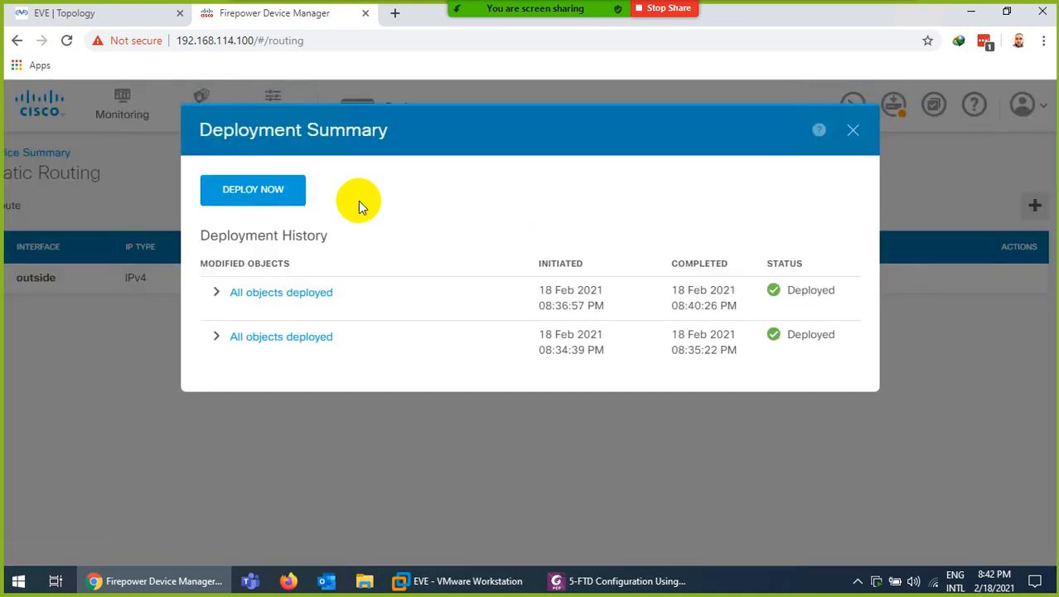
pyautogui.click(260, 193)
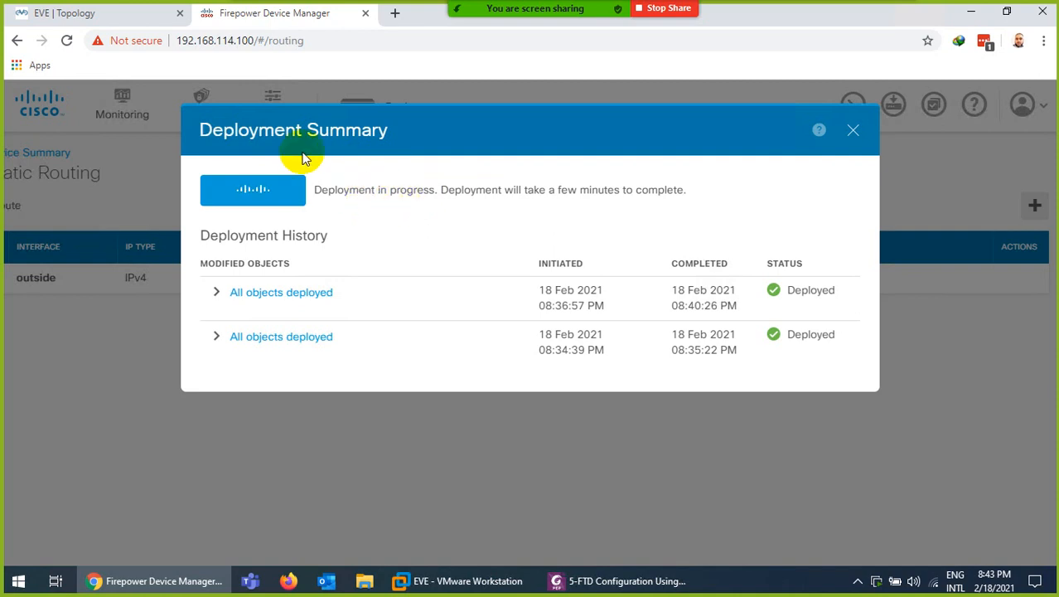
pyautogui.click(103, 15)
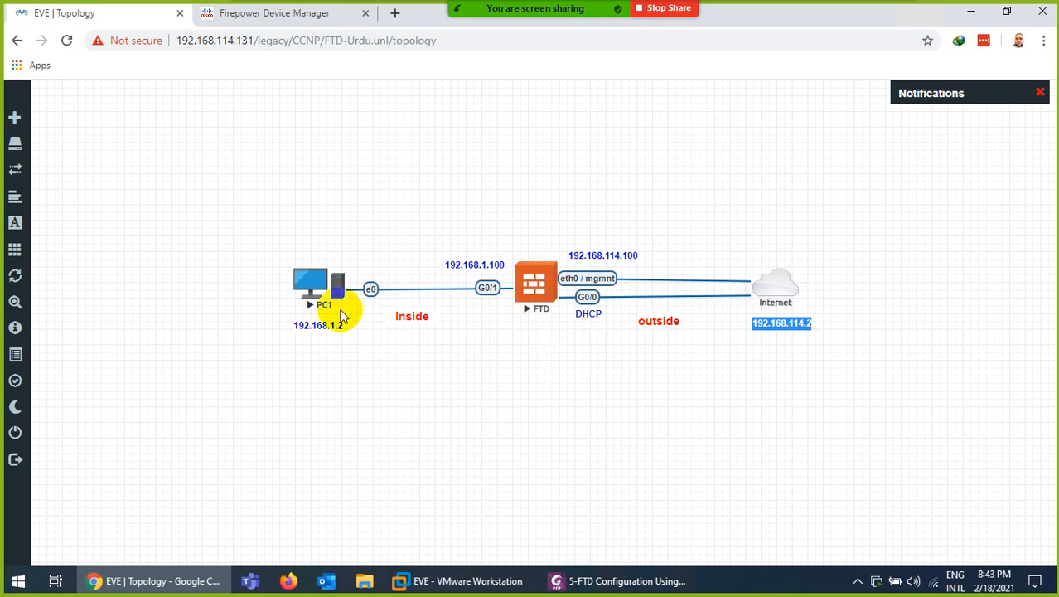
# In PC1's console, set eth0 to obtain its address by DHCP and apply it
pyautogui.click(306, 290)
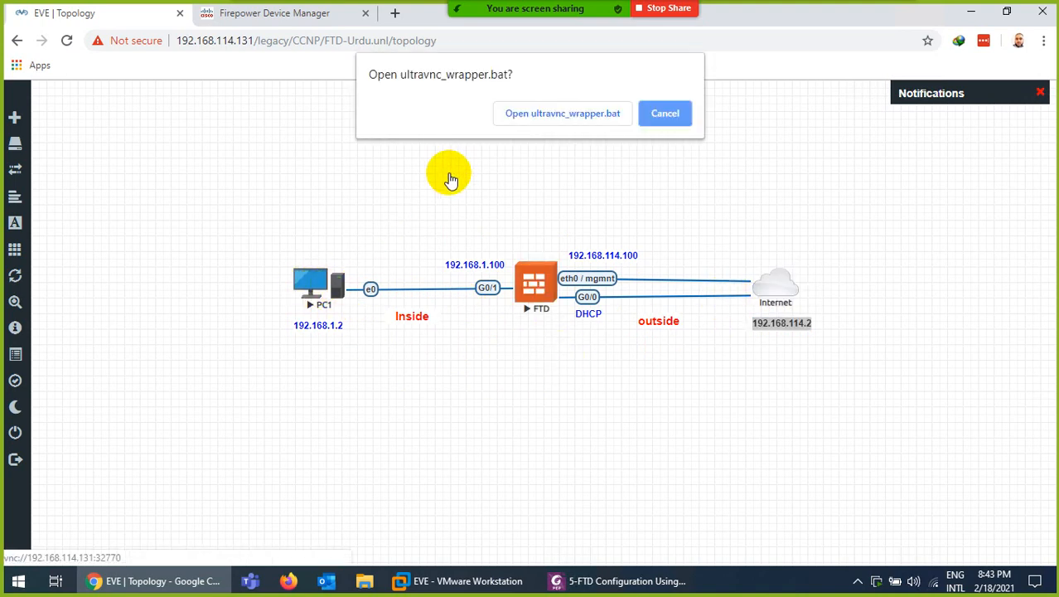
pyautogui.click(532, 118)
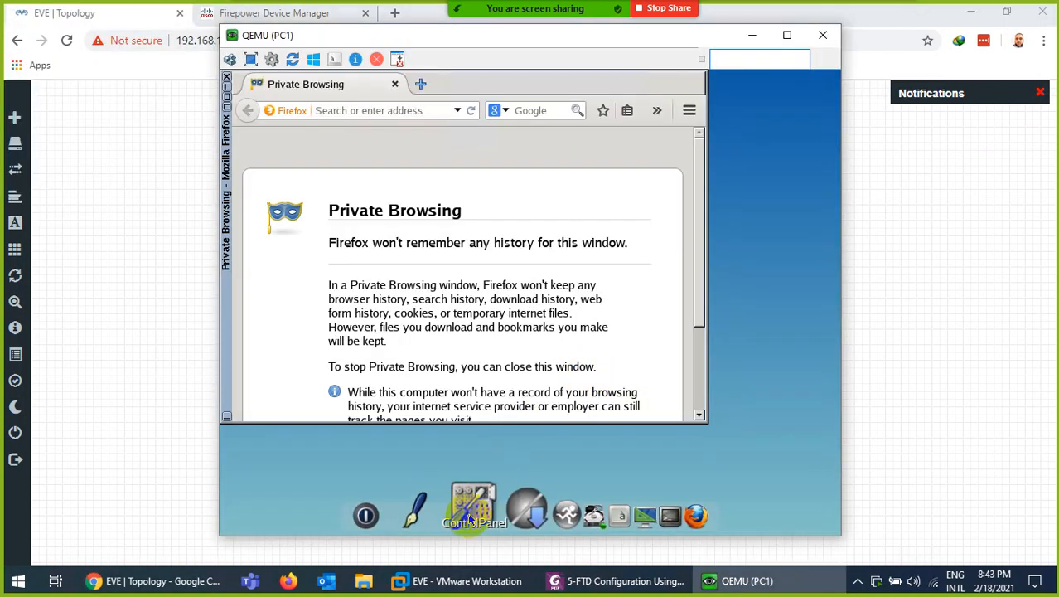
pyautogui.click(479, 515)
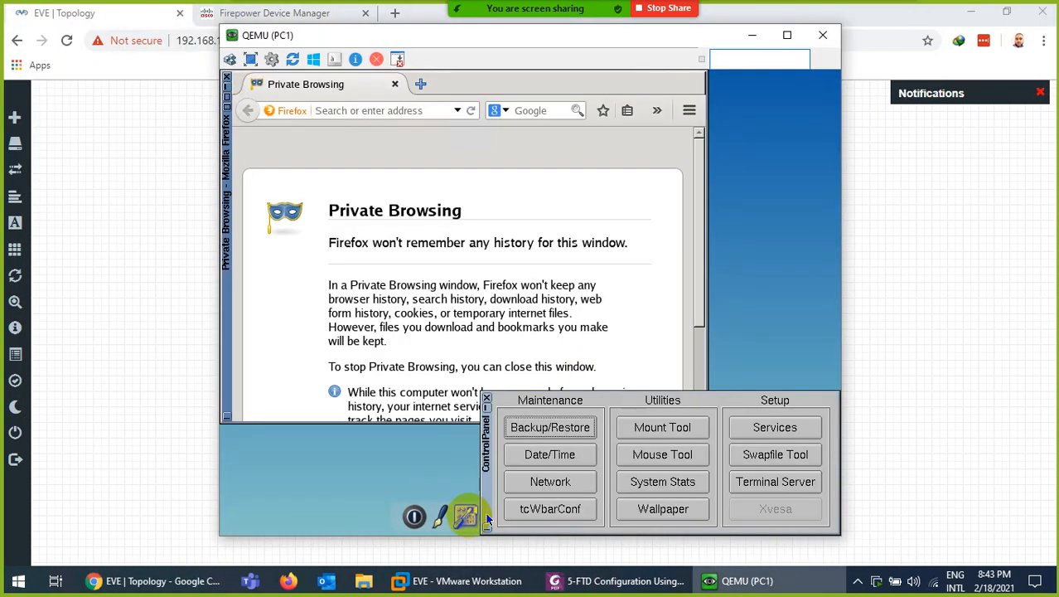
pyautogui.click(526, 484)
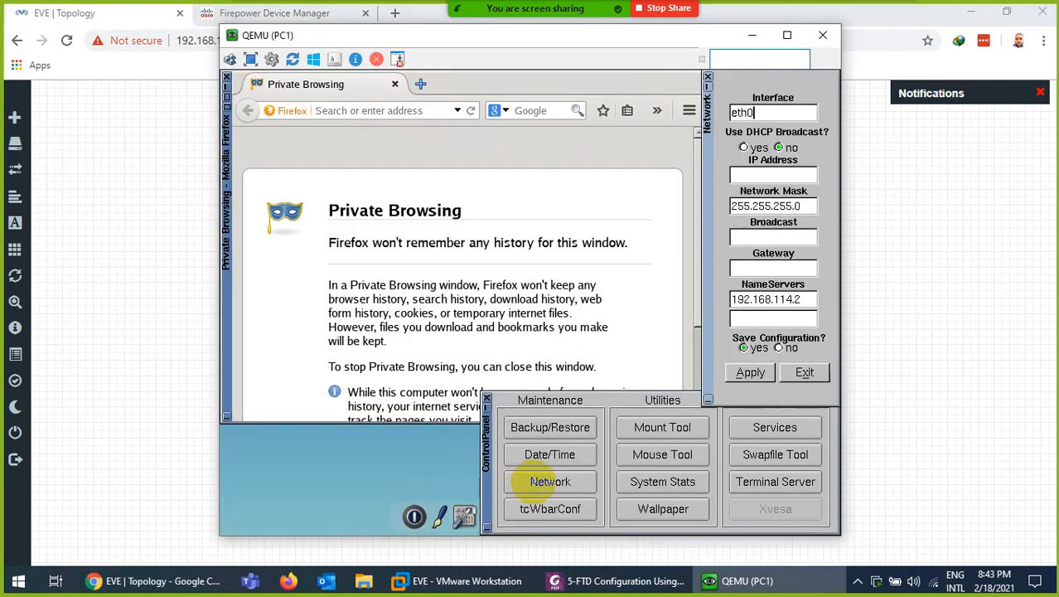
pyautogui.click(755, 149)
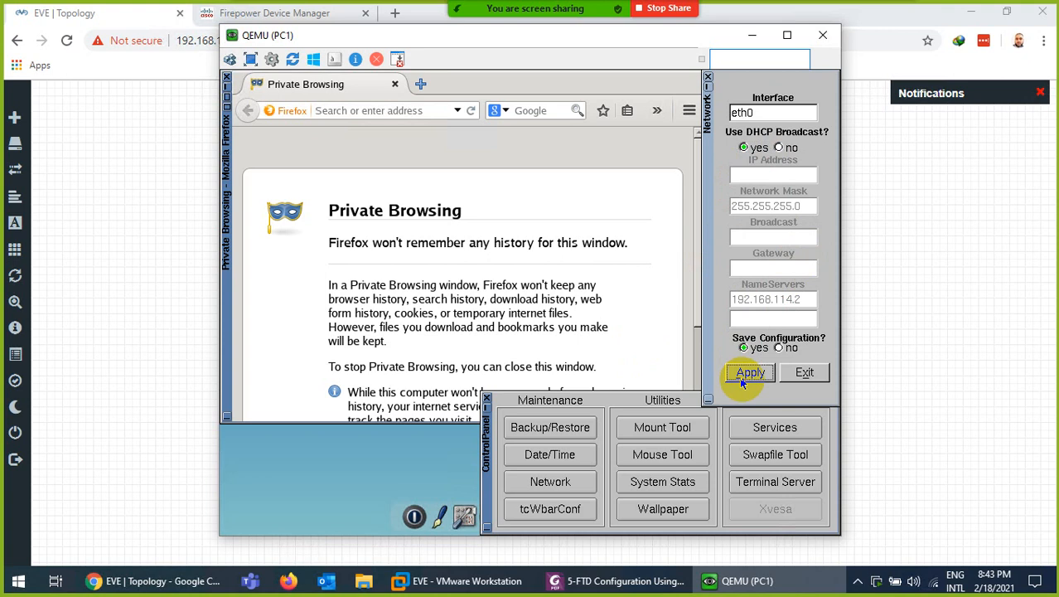
pyautogui.click(805, 373)
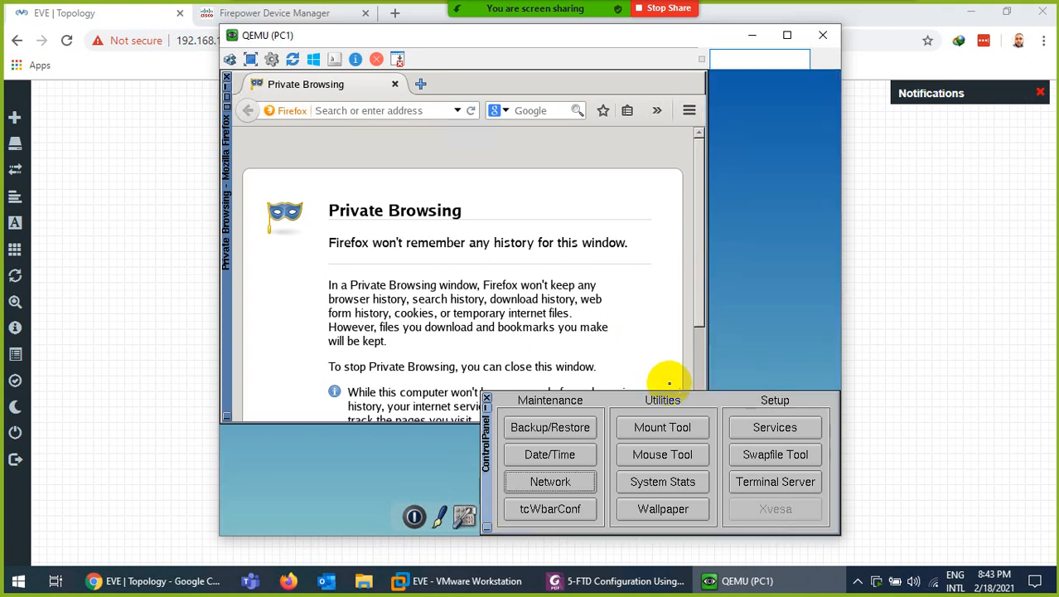
pyautogui.click(487, 400)
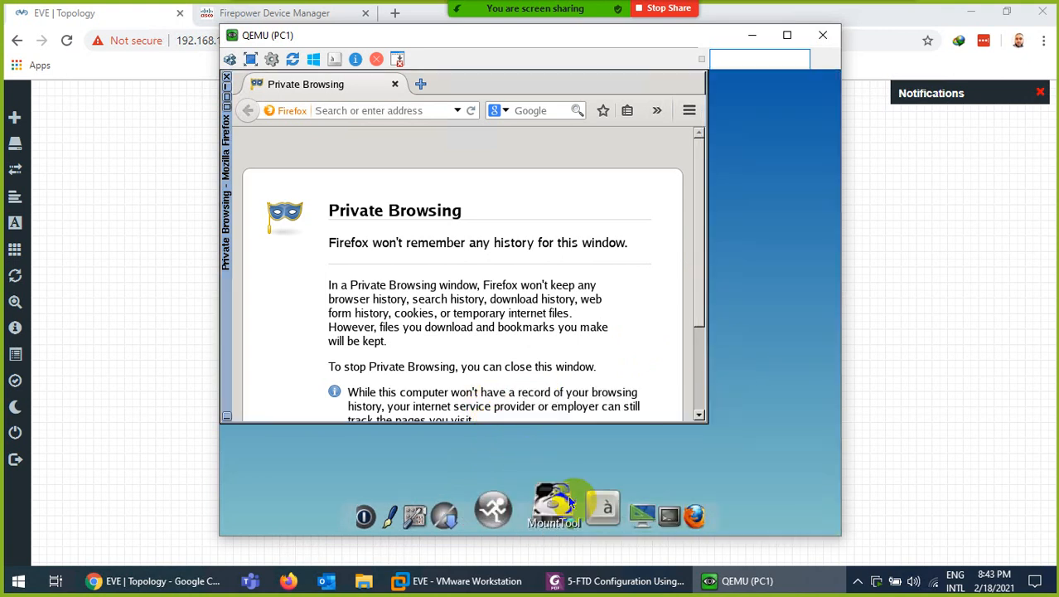
# Run ifconfig on PC1 to confirm the 192.168.45.46 address, then return to FDM
pyautogui.click(619, 512)
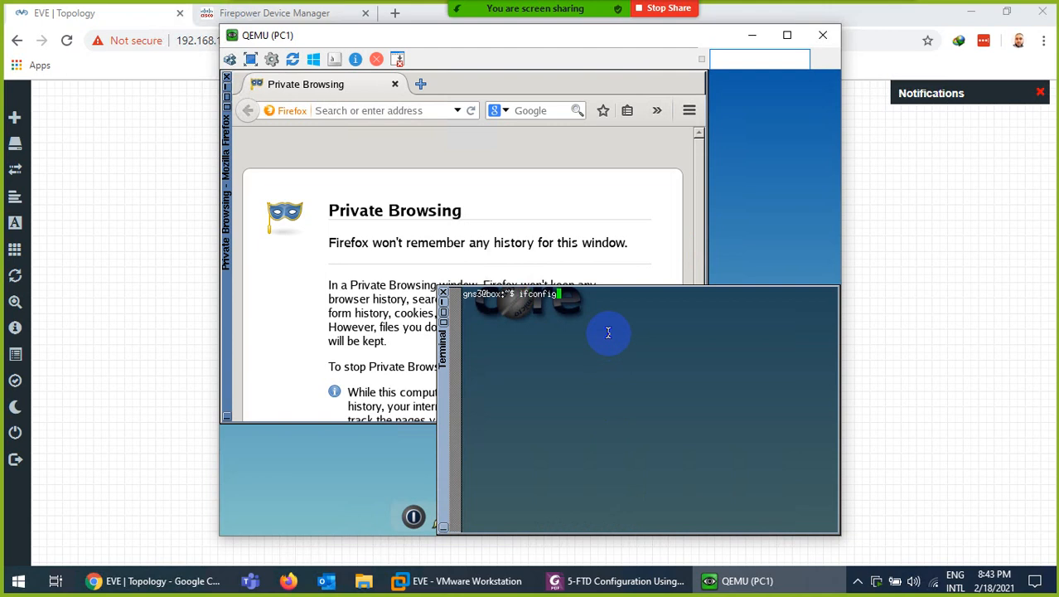
pyautogui.write('ifconfig')
pyautogui.press('Return')
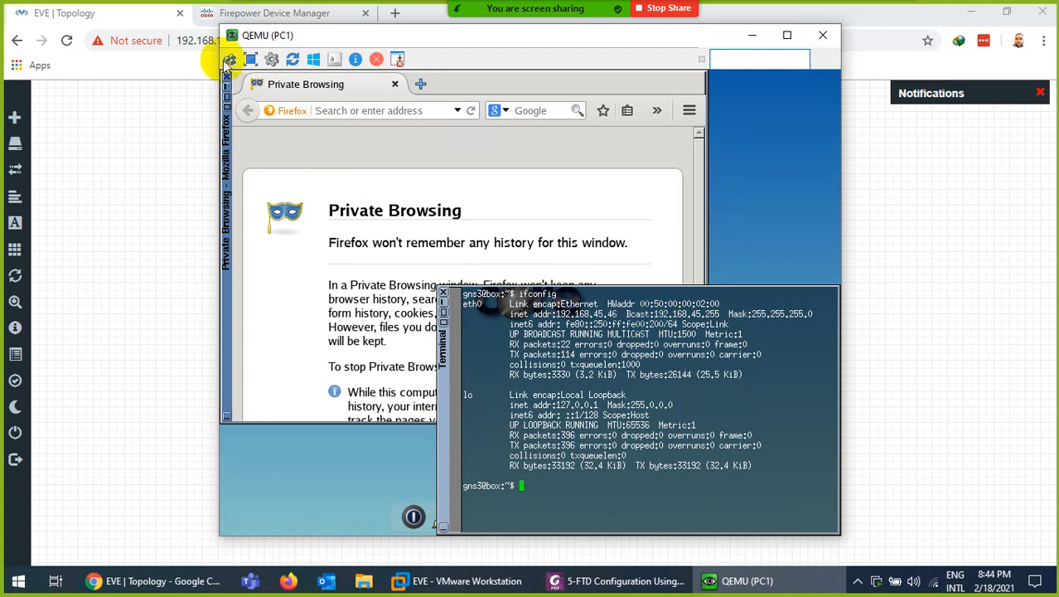
pyautogui.click(239, 13)
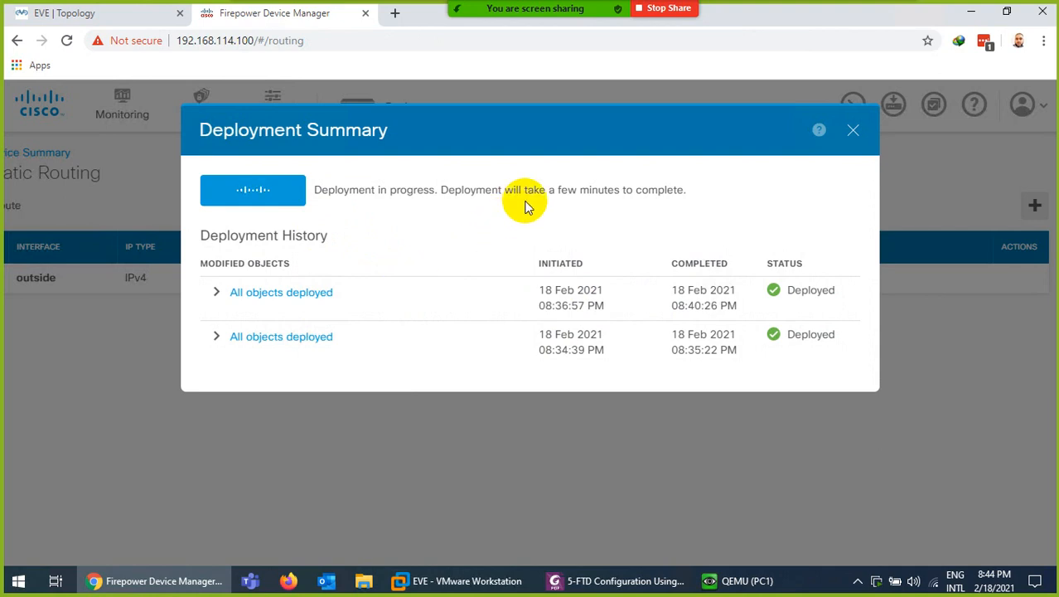
# Expand the latest deployment-history entry and open the 5-FTD Configuration guide in Foxit
pyautogui.click(216, 293)
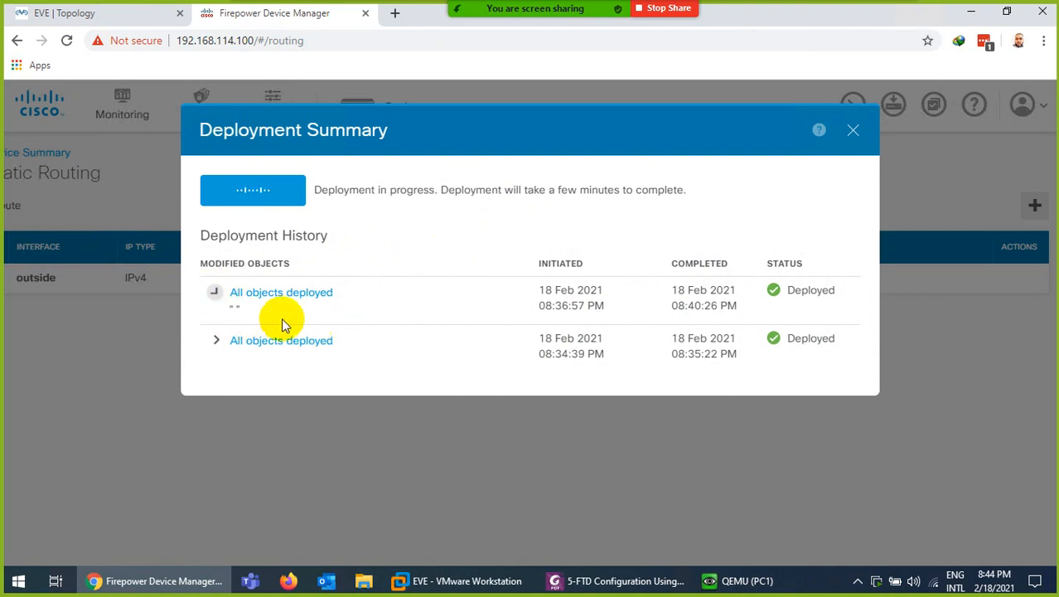
pyautogui.click(584, 580)
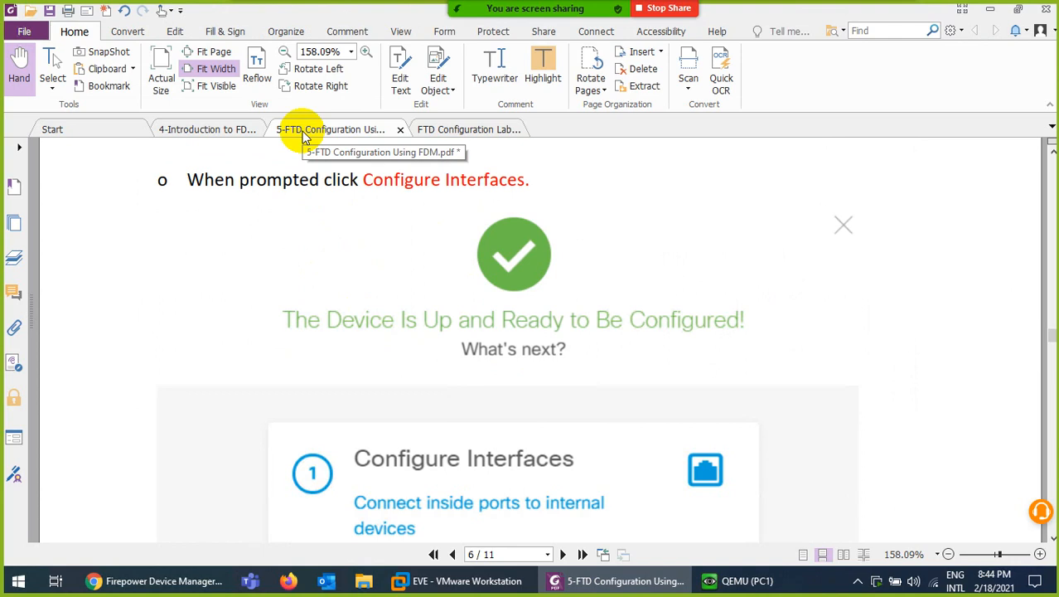
pyautogui.click(447, 130)
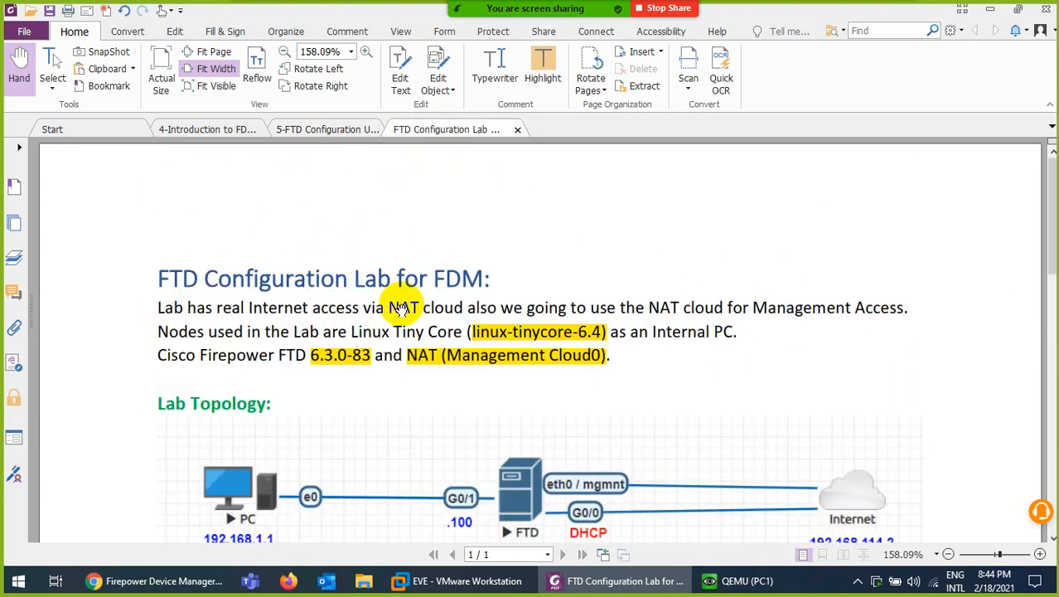
pyautogui.scroll(-7, 398, 331)
pyautogui.click(286, 131)
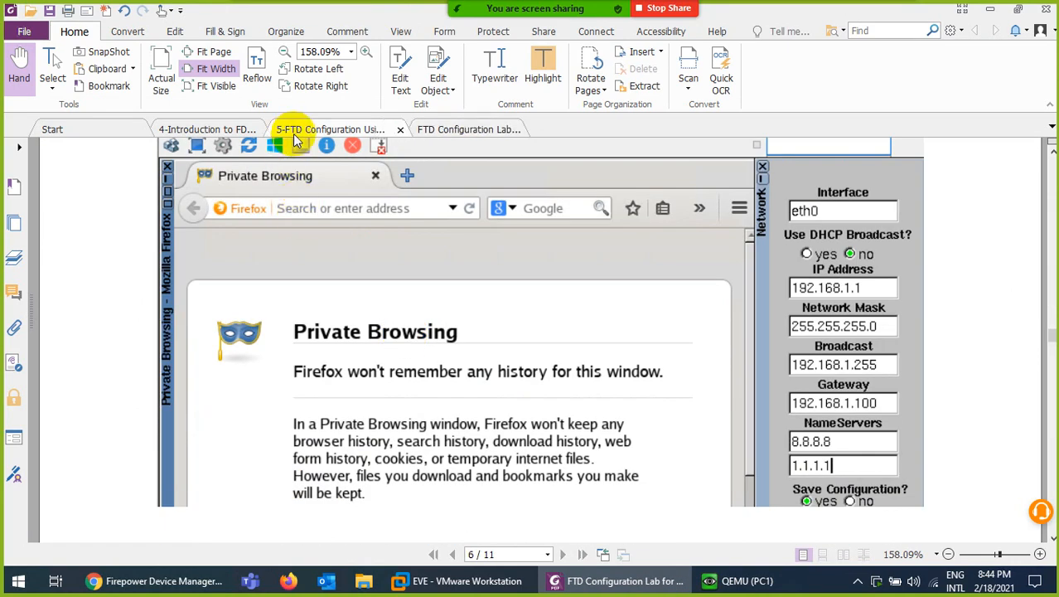
pyautogui.scroll(-8, 349, 296)
pyautogui.scroll(-4, 354, 299)
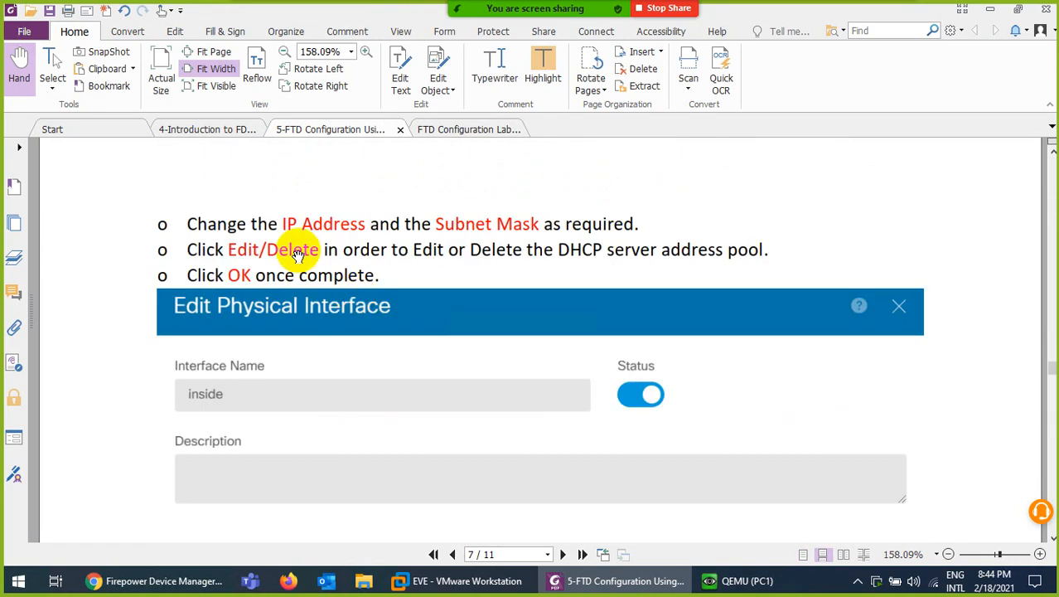
pyautogui.click(203, 133)
pyautogui.click(331, 130)
# Check deployment progress and PC1's console, then bring the configuration guide back up
pyautogui.click(621, 581)
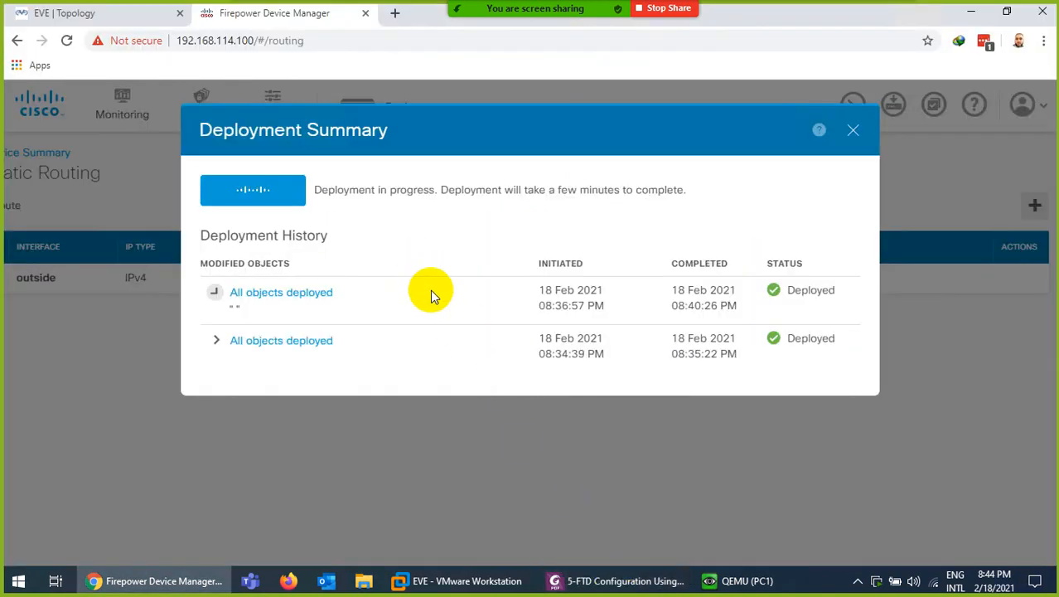
pyautogui.click(736, 581)
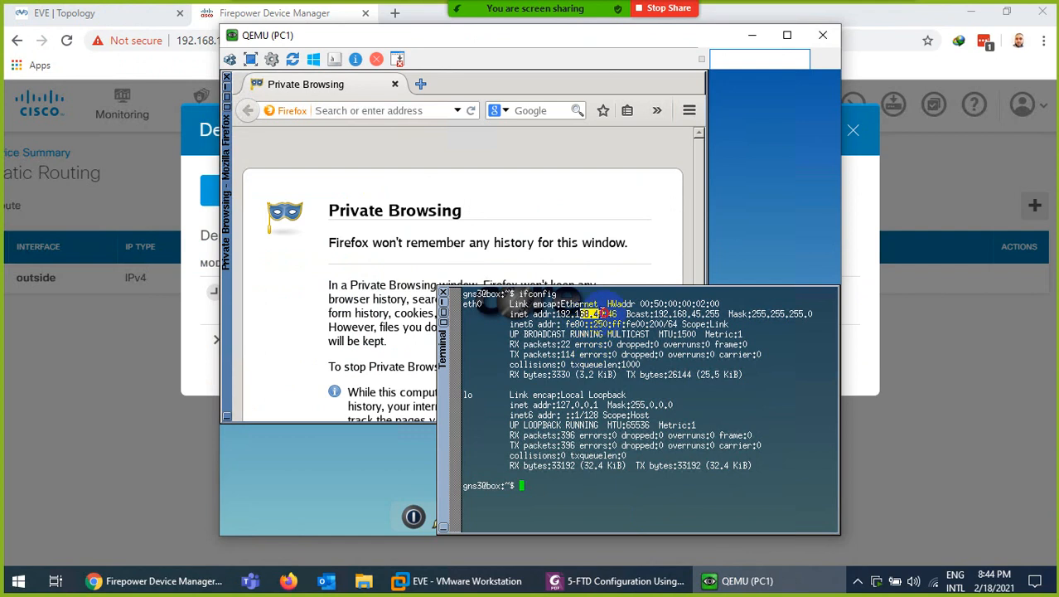
pyautogui.click(743, 570)
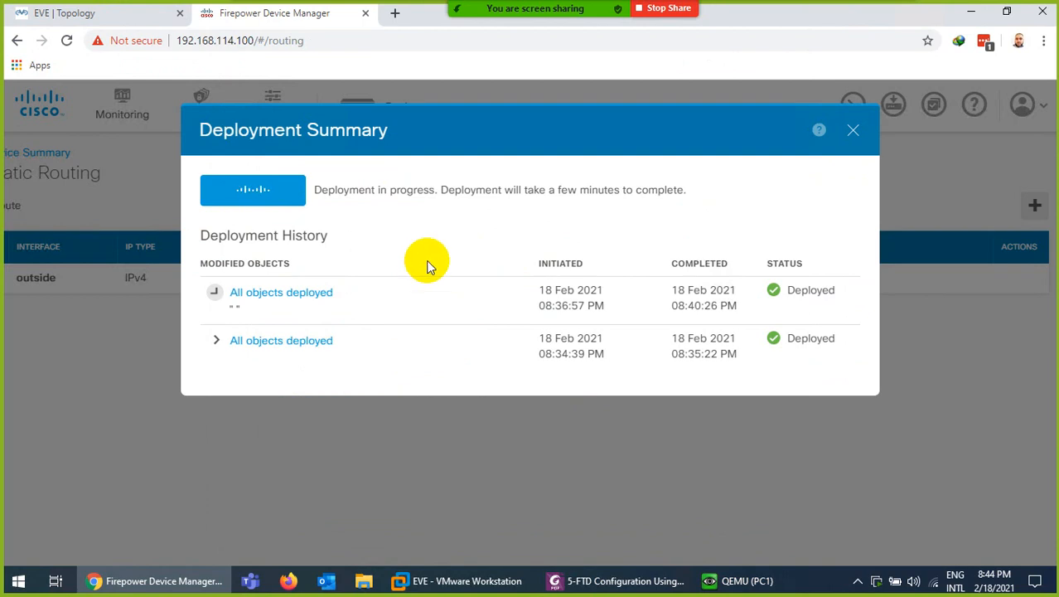
pyautogui.click(620, 580)
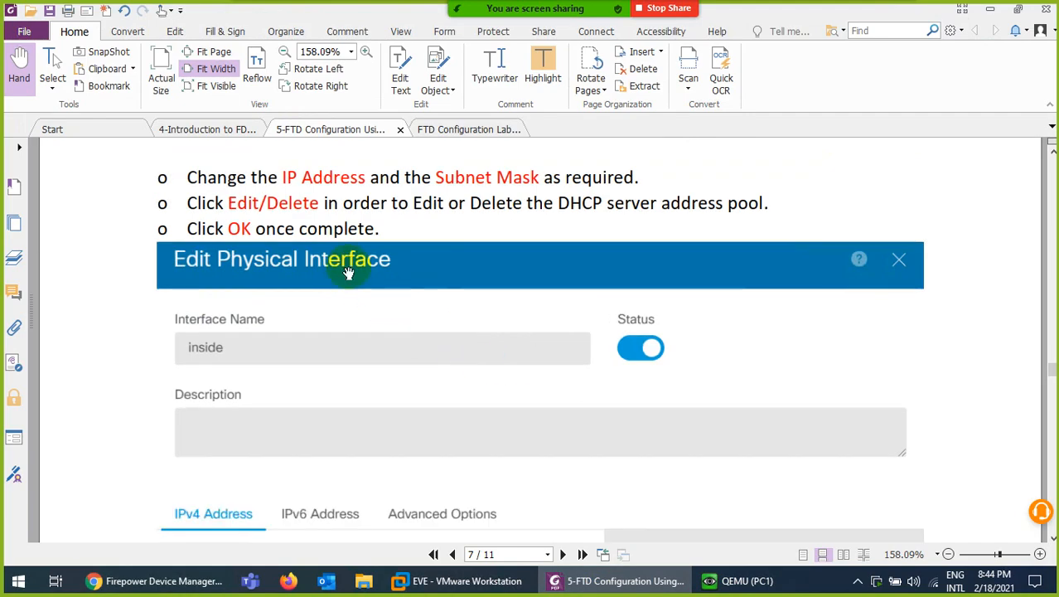
# Read the guide's verification steps from page 9 to the show route check on page 10, then minimize Foxit
pyautogui.scroll(-10, 428, 315)
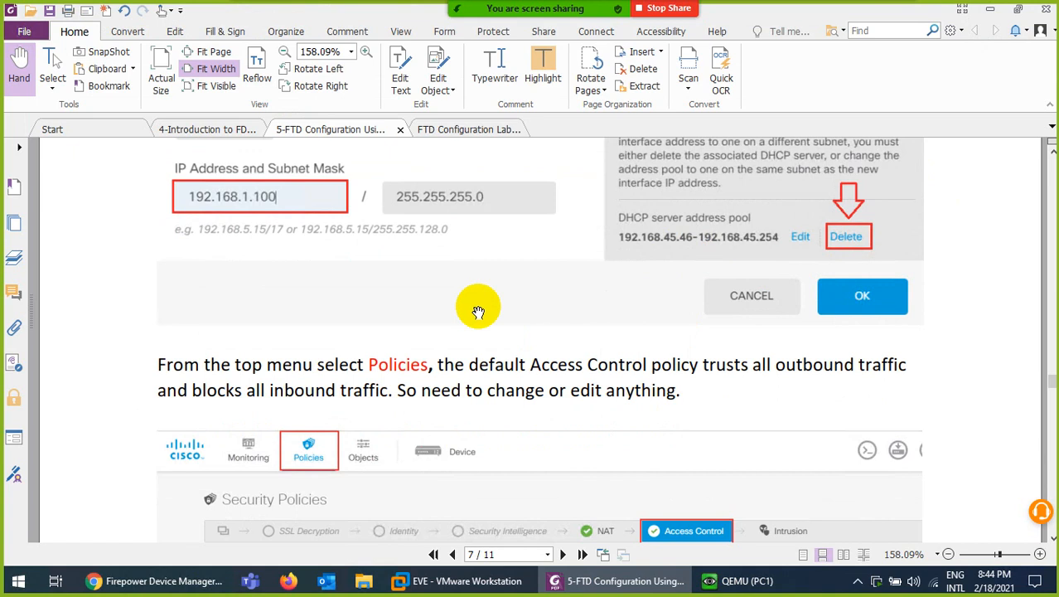
pyautogui.scroll(-3, 307, 288)
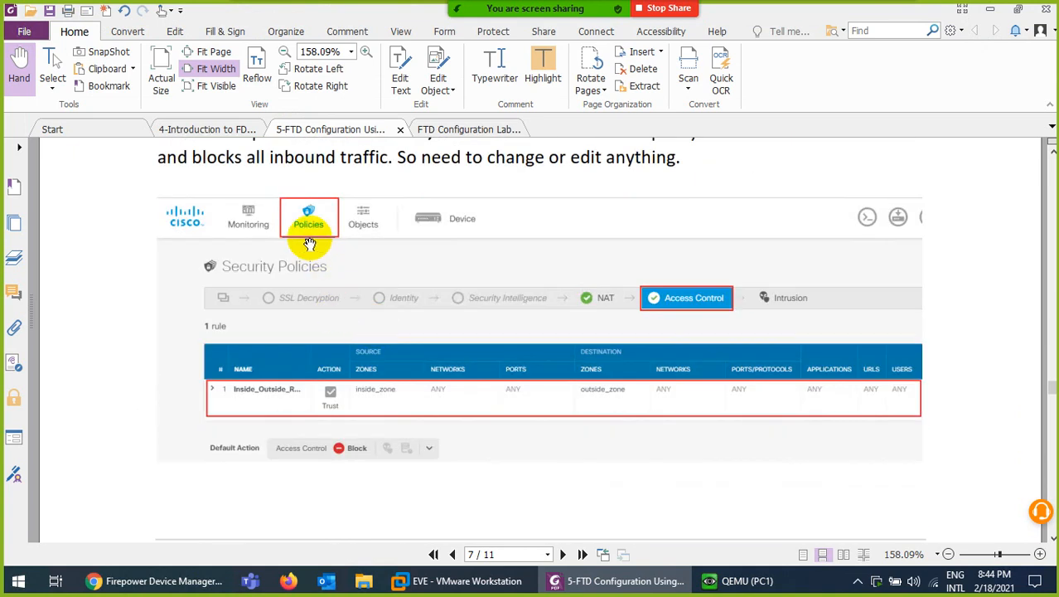
pyautogui.scroll(-6, 525, 385)
pyautogui.scroll(-7, 301, 334)
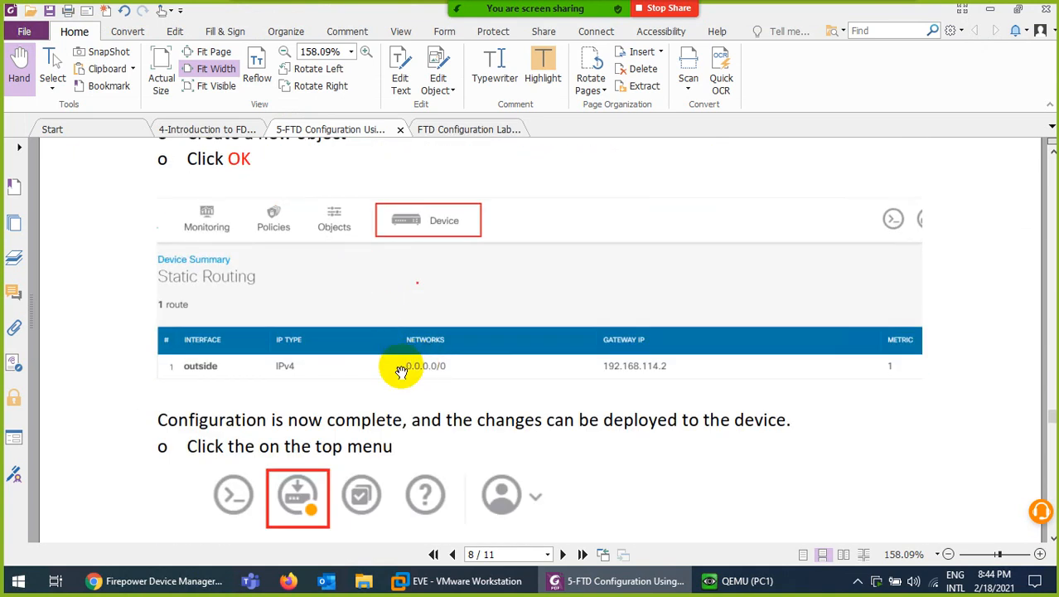
pyautogui.scroll(-2, 406, 369)
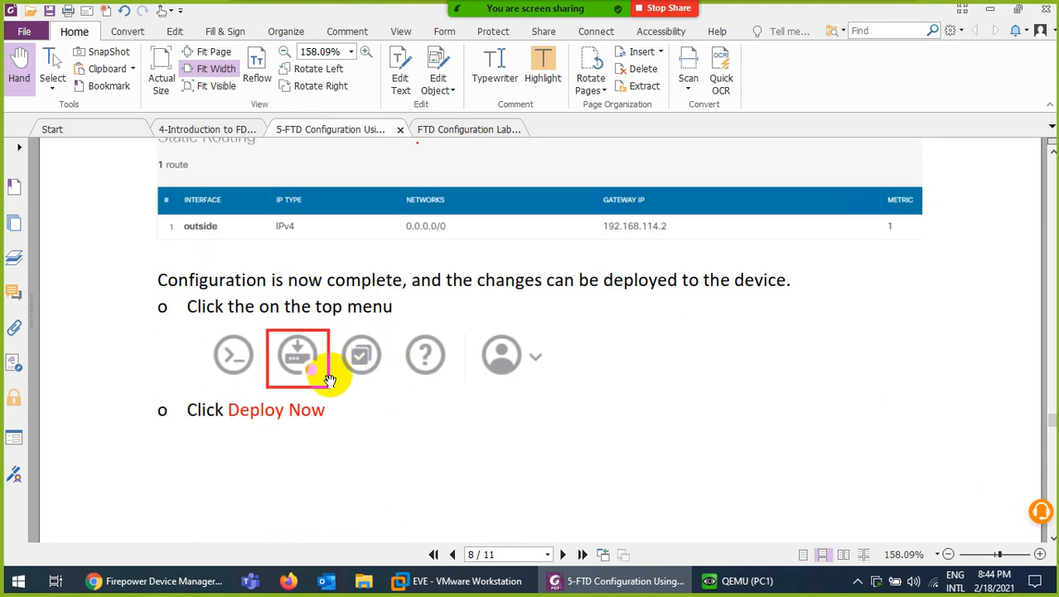
pyautogui.scroll(-2, 334, 375)
pyautogui.scroll(-6, 357, 372)
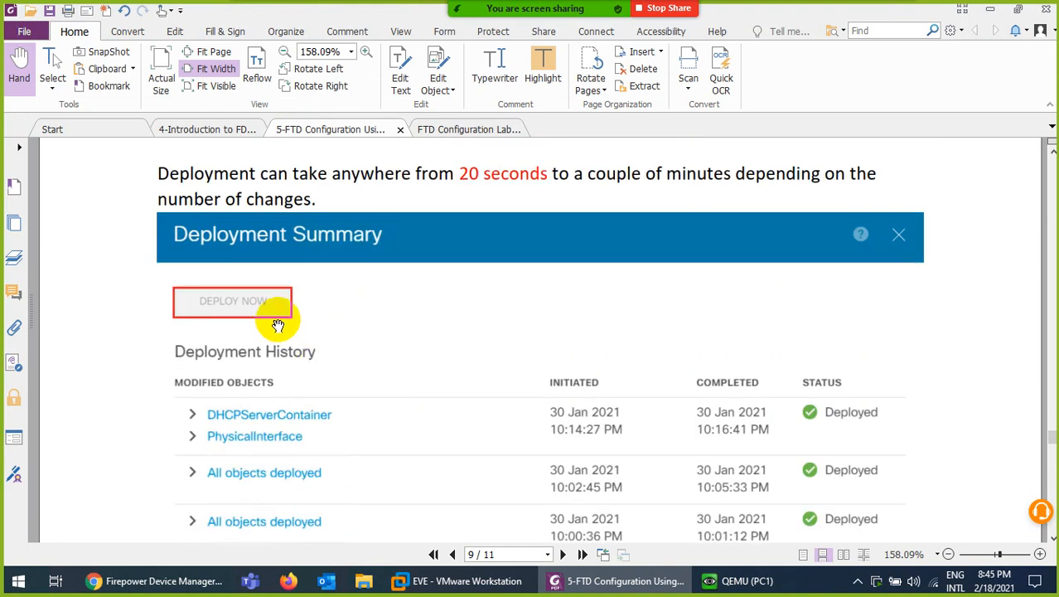
pyautogui.scroll(-8, 495, 378)
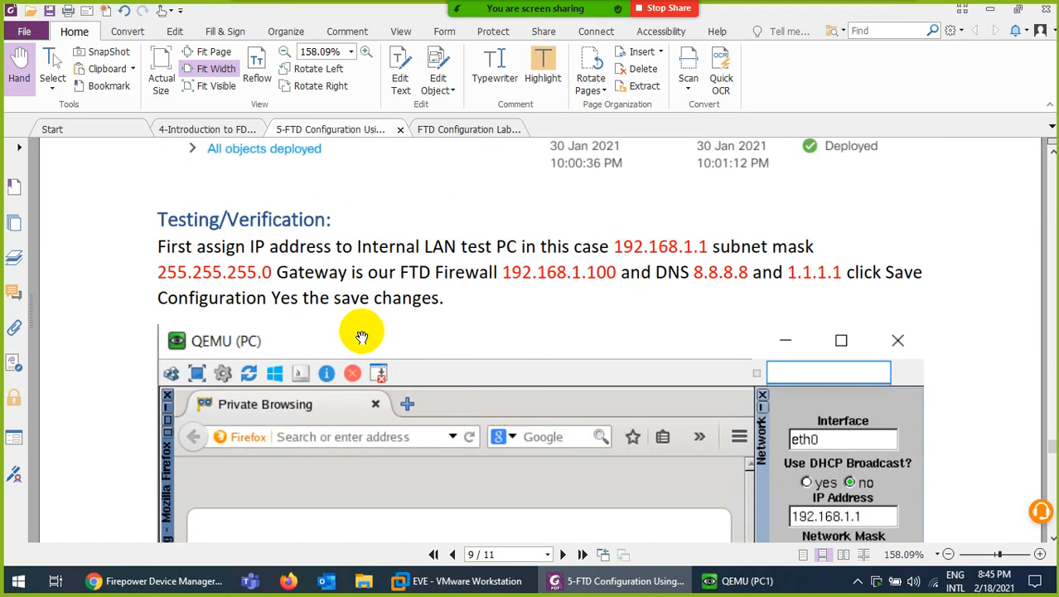
pyautogui.scroll(-6, 374, 352)
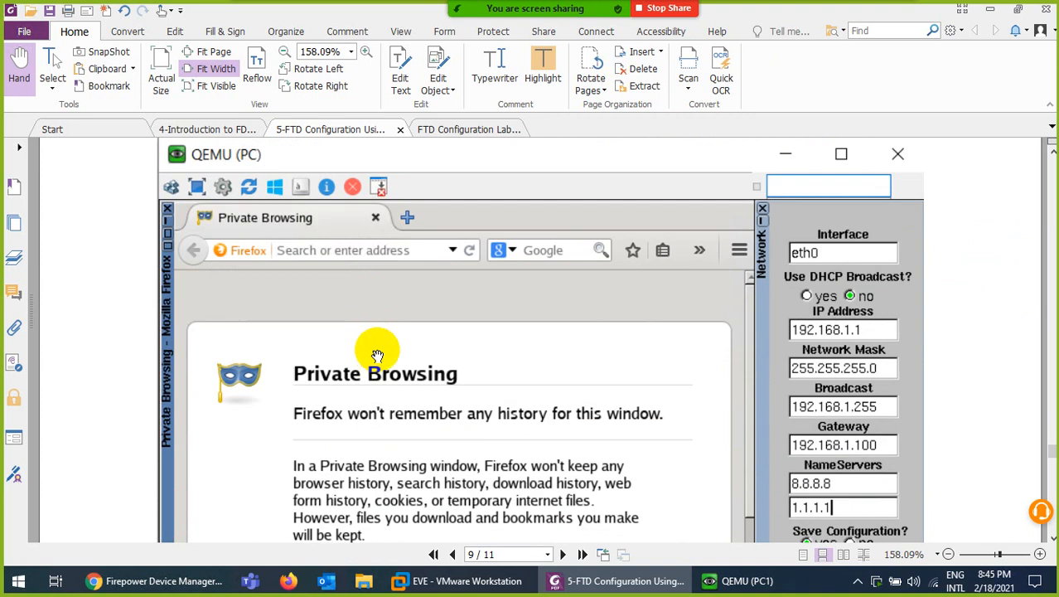
pyautogui.scroll(-1, 495, 375)
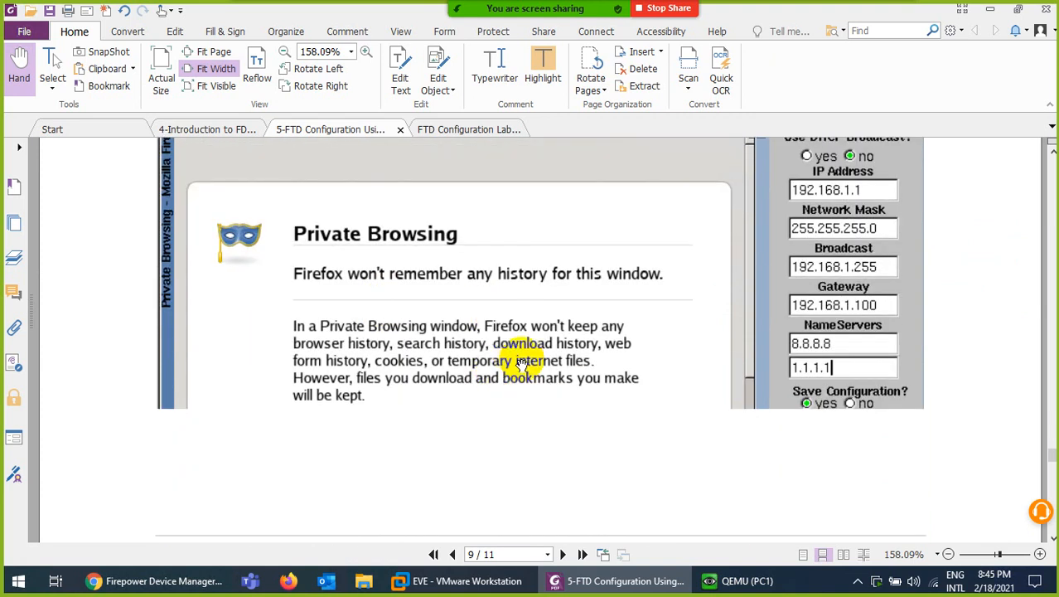
pyautogui.scroll(-8, 544, 338)
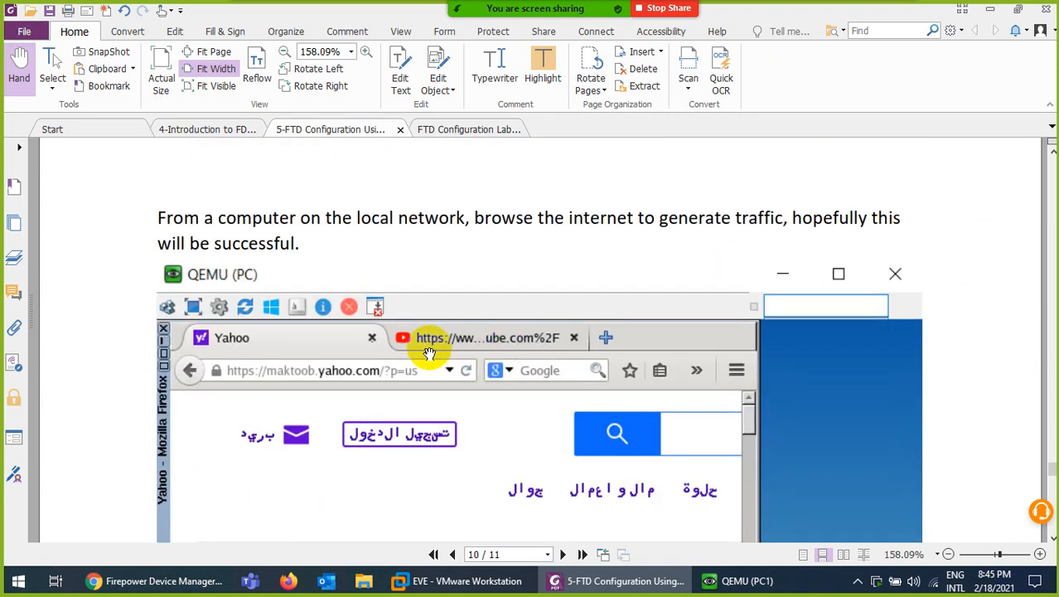
pyautogui.scroll(-8, 423, 342)
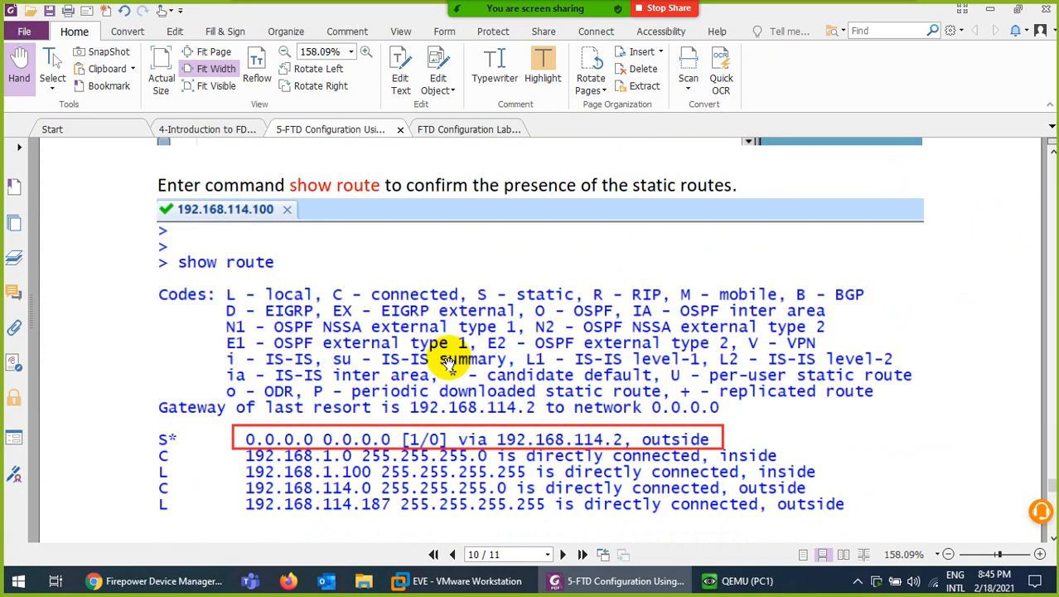
pyautogui.click(590, 584)
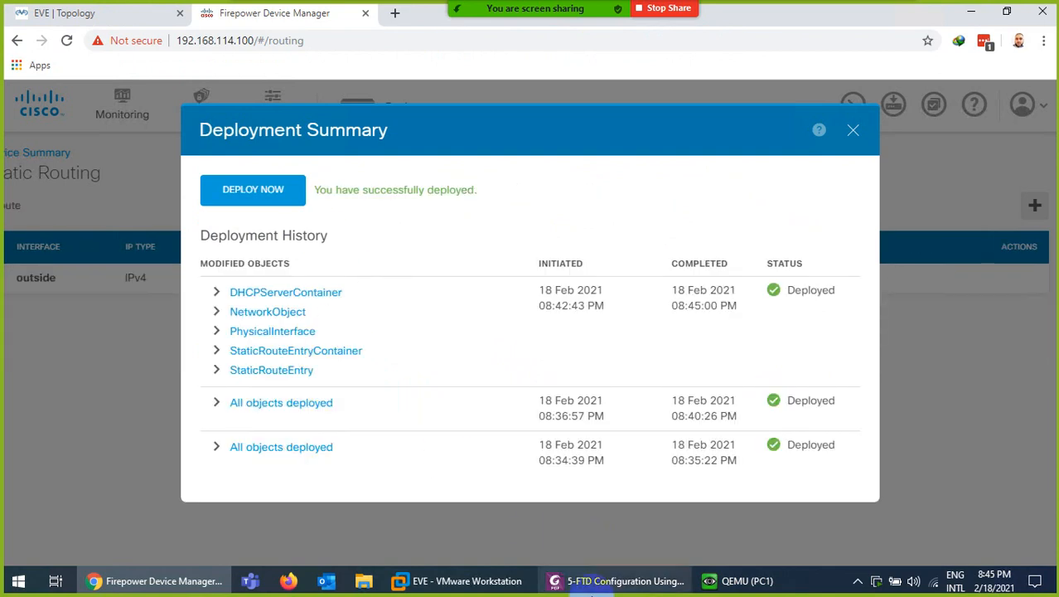
# Close PC1's terminal and set eth0 to Use DHCP Broadcast, applying the change
pyautogui.click(714, 583)
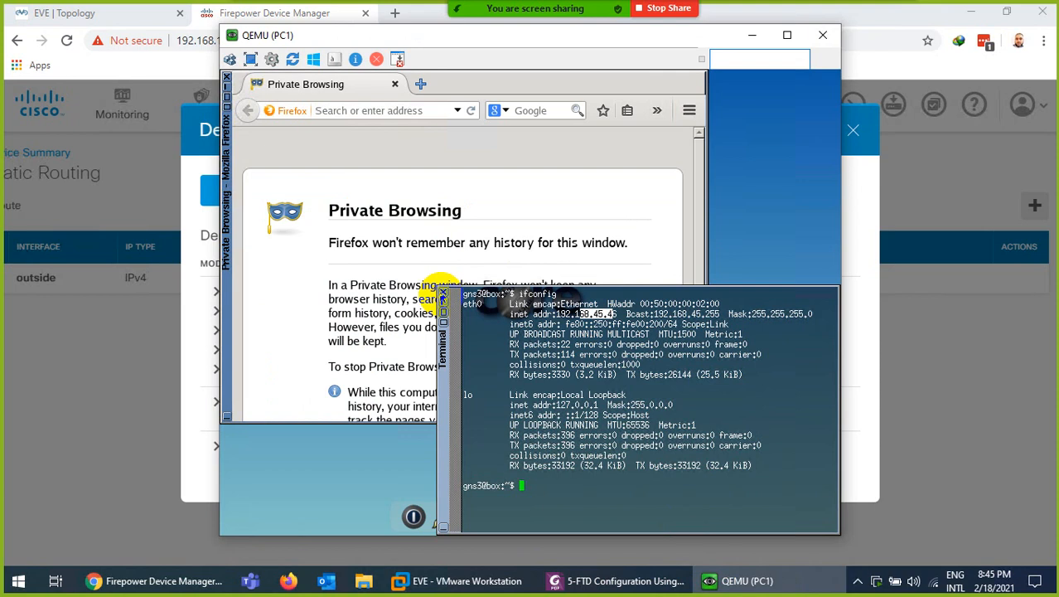
pyautogui.click(443, 294)
pyautogui.click(464, 514)
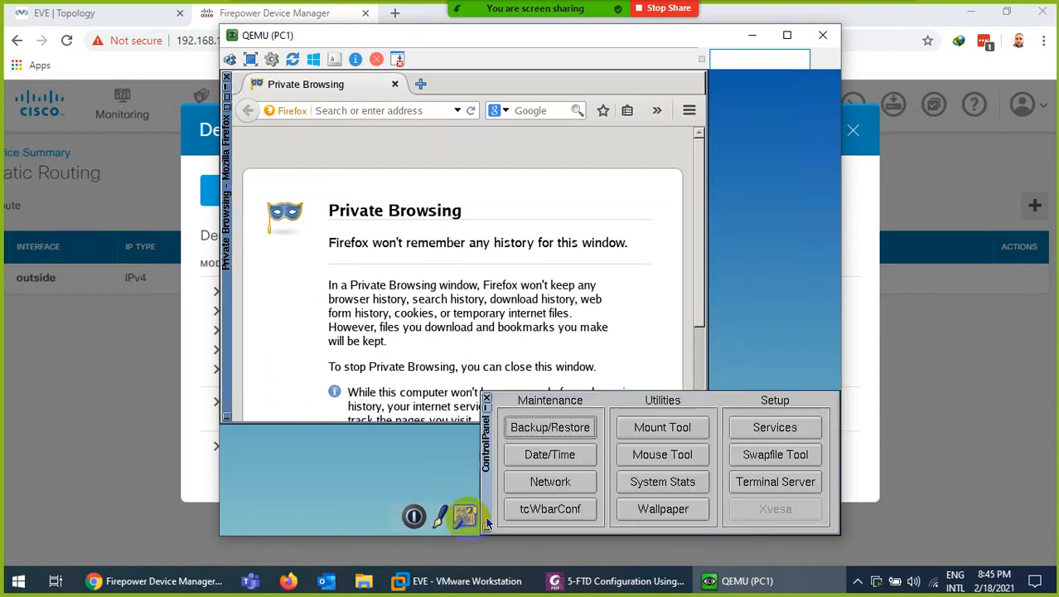
pyautogui.click(550, 482)
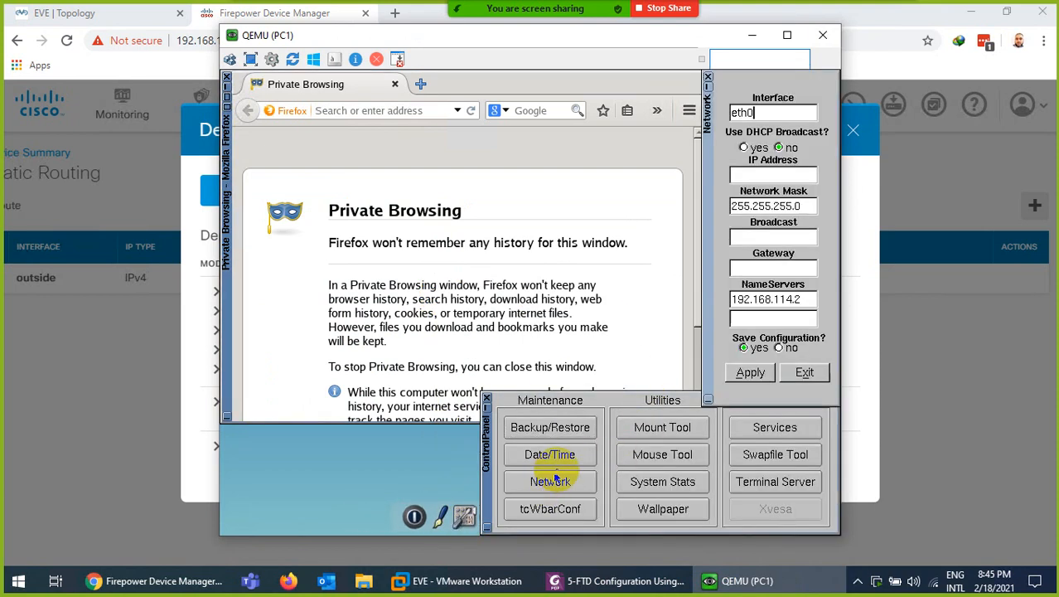
pyautogui.click(744, 147)
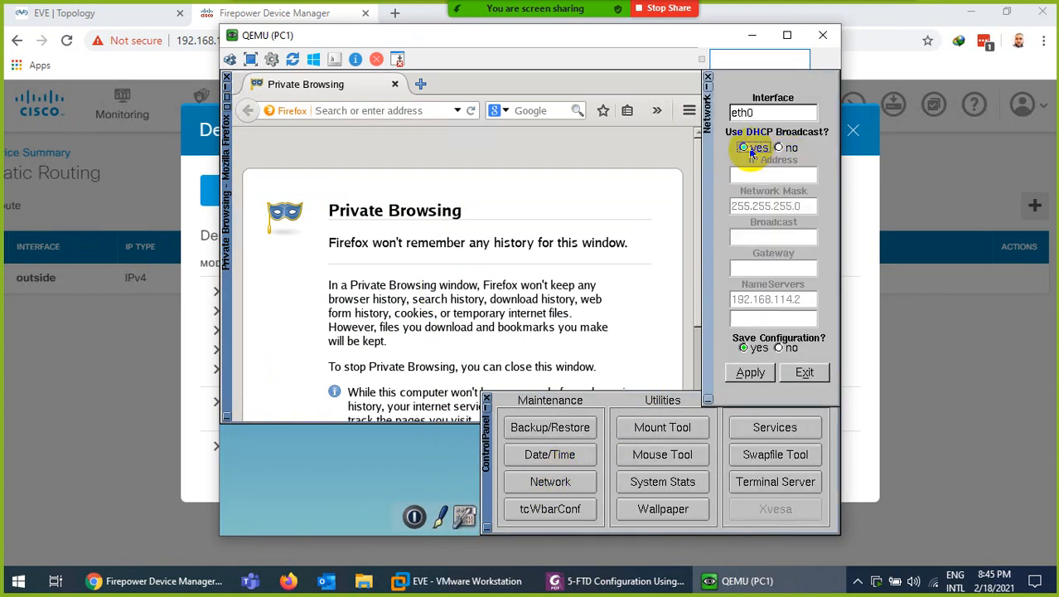
pyautogui.click(750, 373)
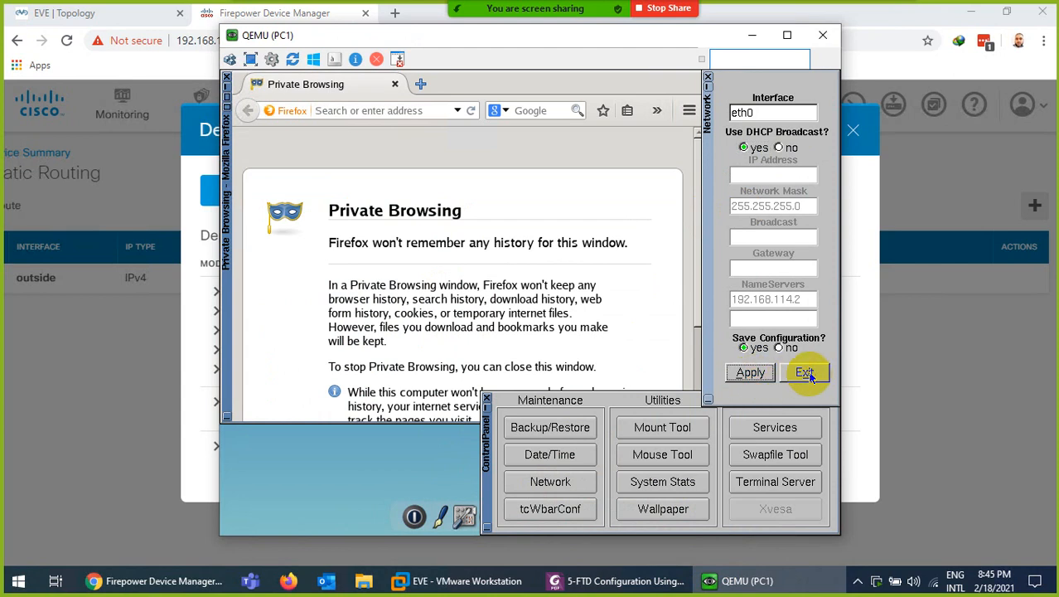
pyautogui.click(804, 372)
# Run ifconfig on PC1 to confirm it has an address on the 192.168.1.0 network
pyautogui.click(487, 403)
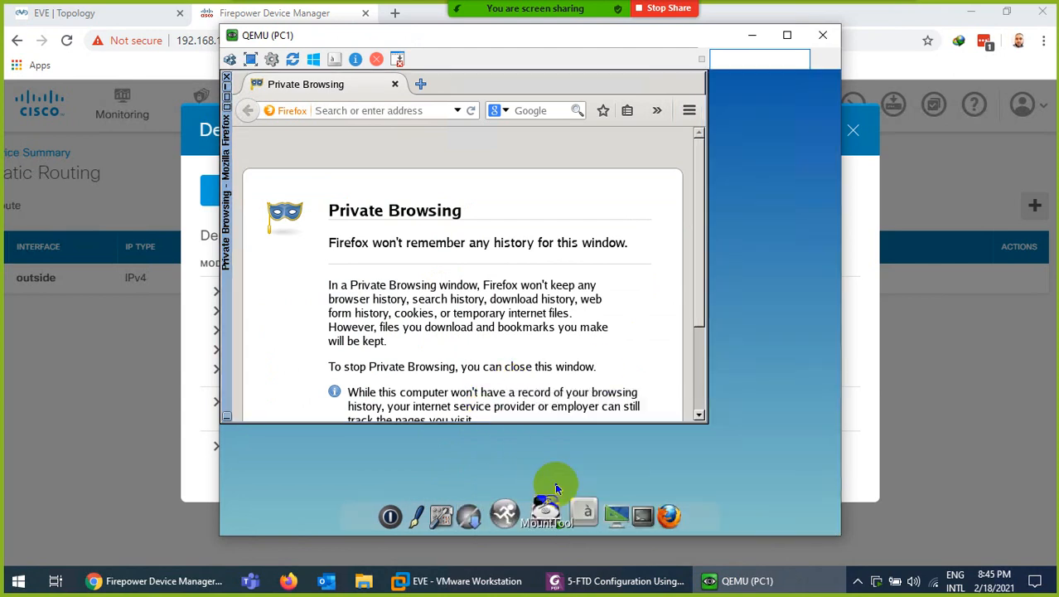
pyautogui.click(628, 503)
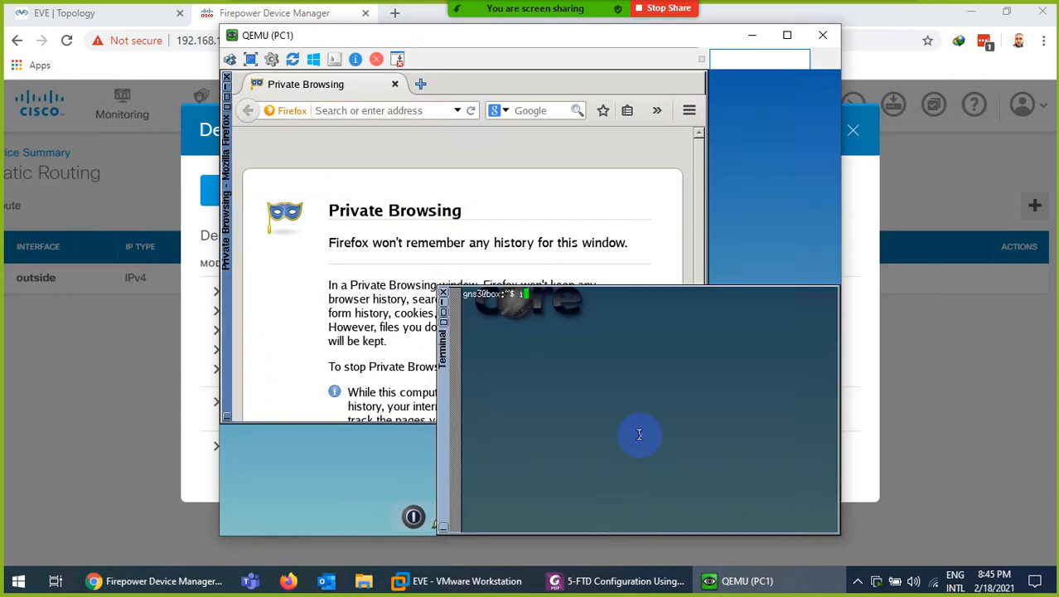
pyautogui.press('Return')
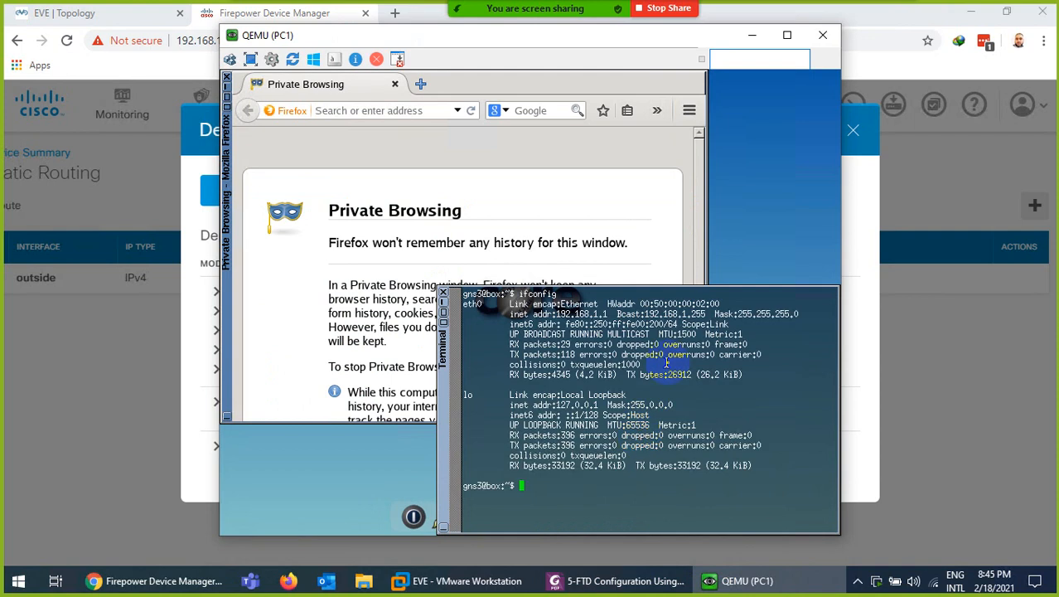
pyautogui.click(444, 294)
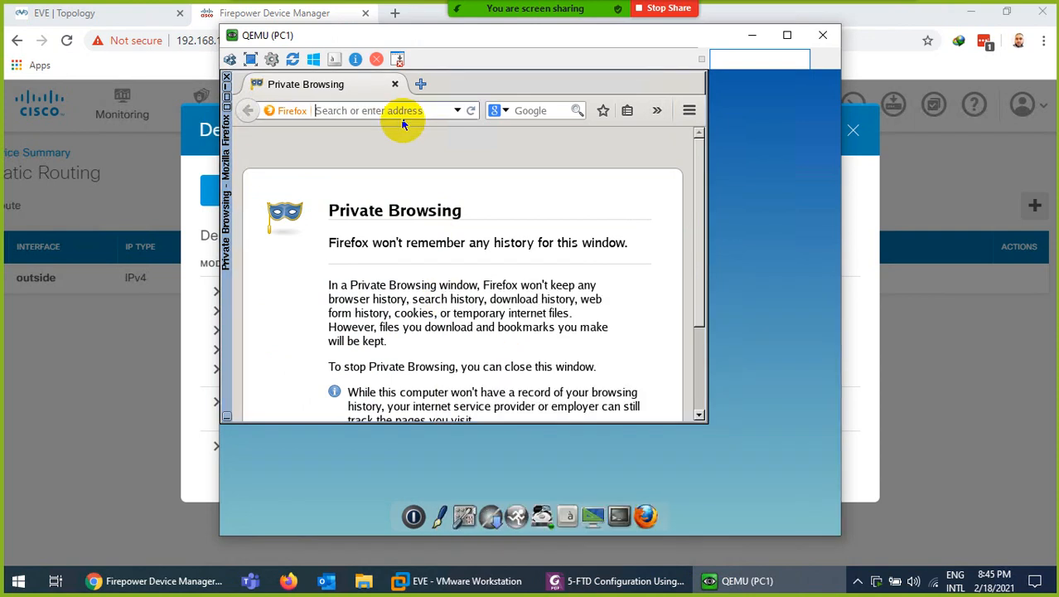
pyautogui.write('www.google')
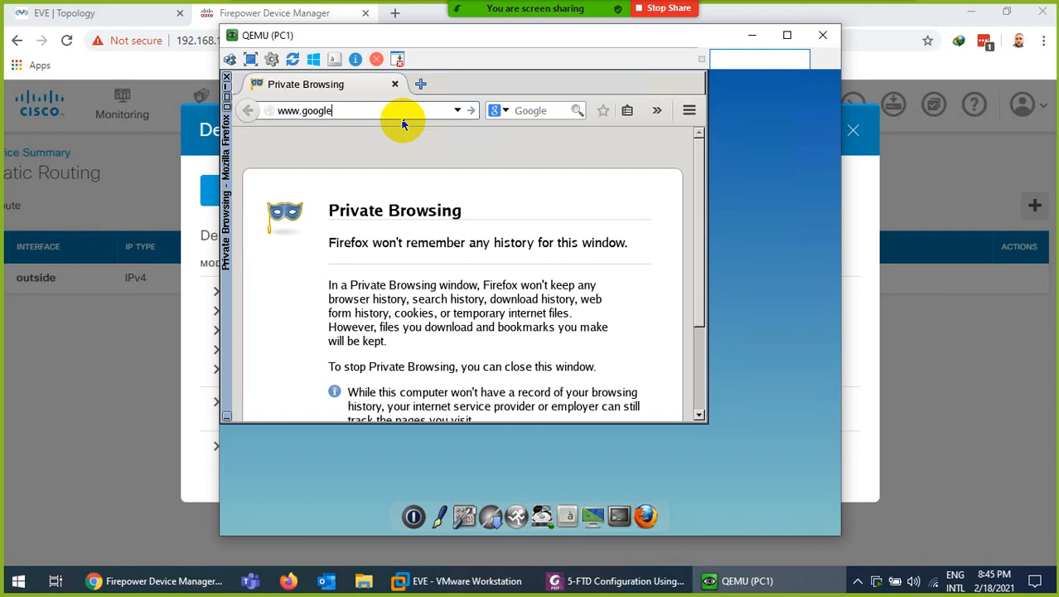
pyautogui.write('.com')
pyautogui.press('Return')
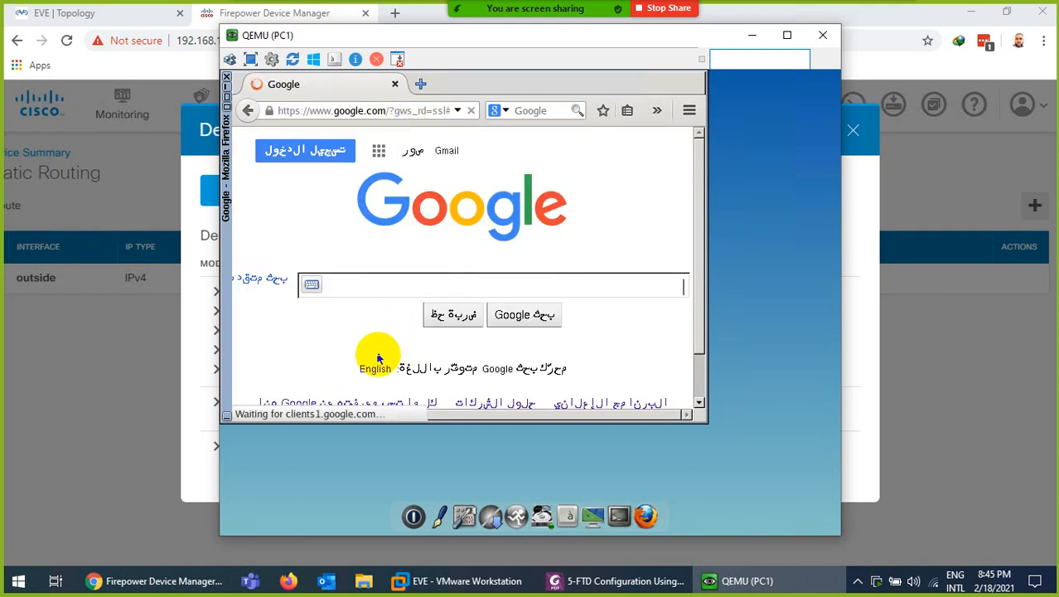
pyautogui.click(374, 367)
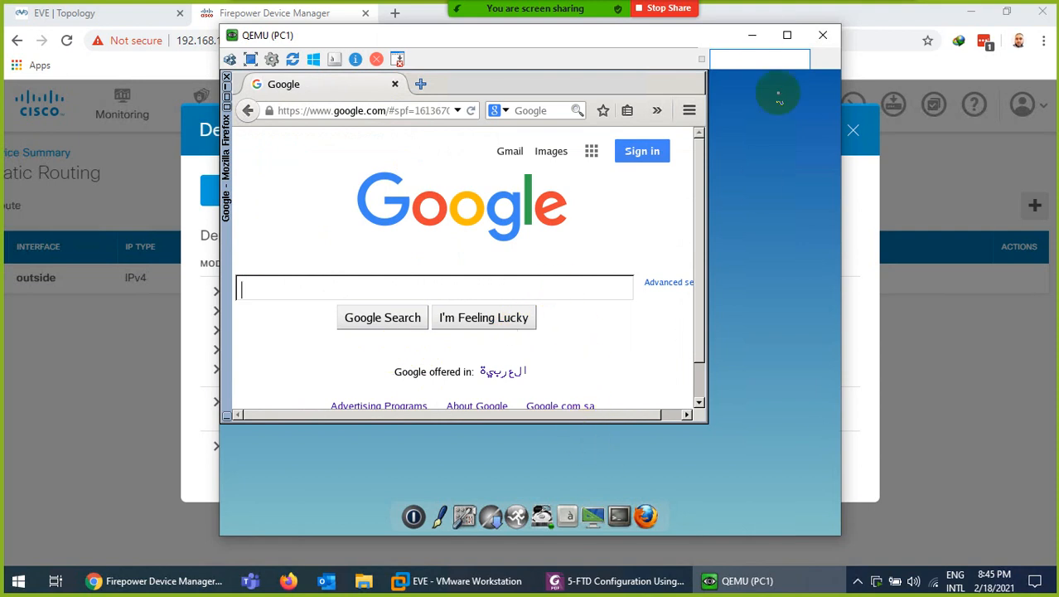
pyautogui.click(752, 35)
pyautogui.click(850, 130)
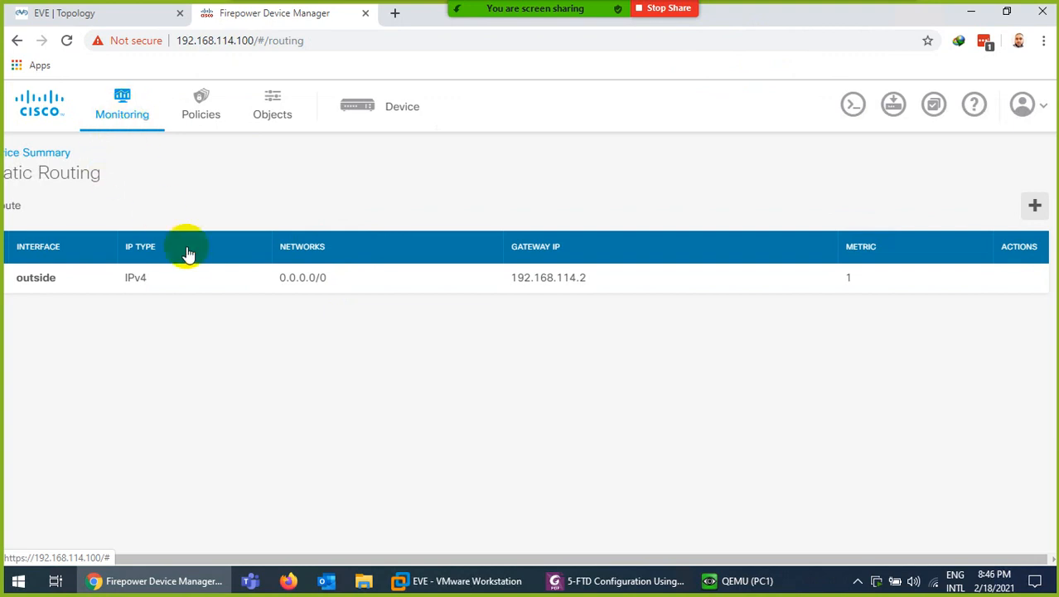
# Open a console to the FTD node from the EVE topology
pyautogui.click(79, 13)
pyautogui.click(536, 278)
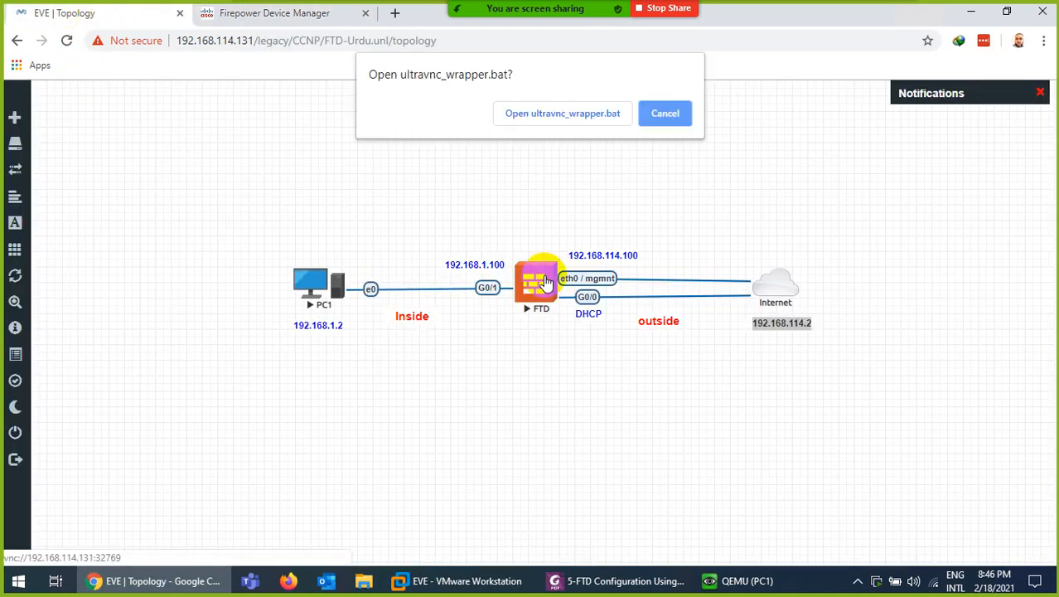
pyautogui.click(555, 116)
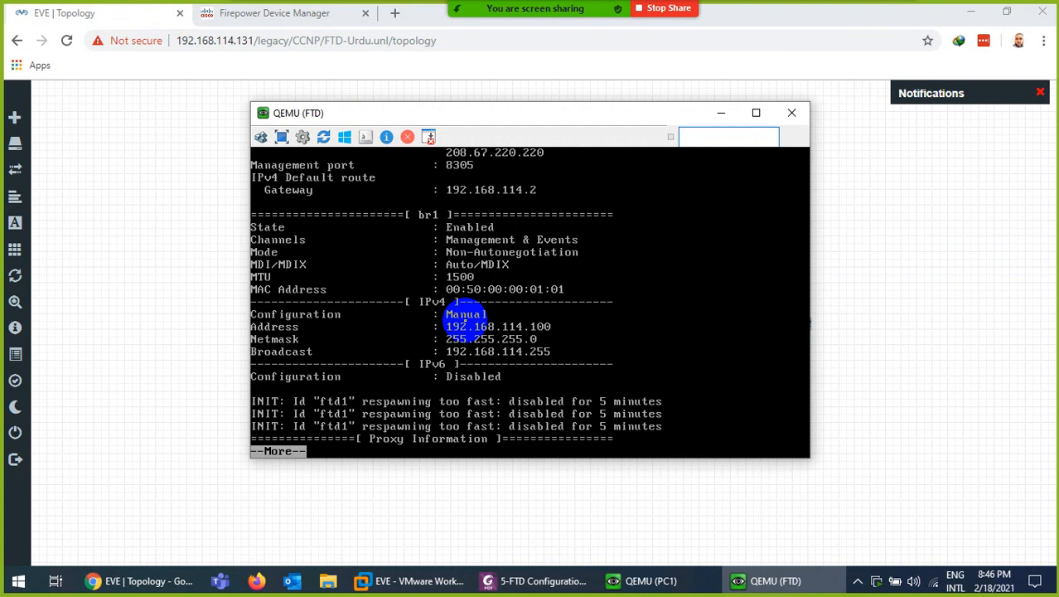
# Check the FTD's show route and show nat output, then return to PC1's Google page
pyautogui.press('space')
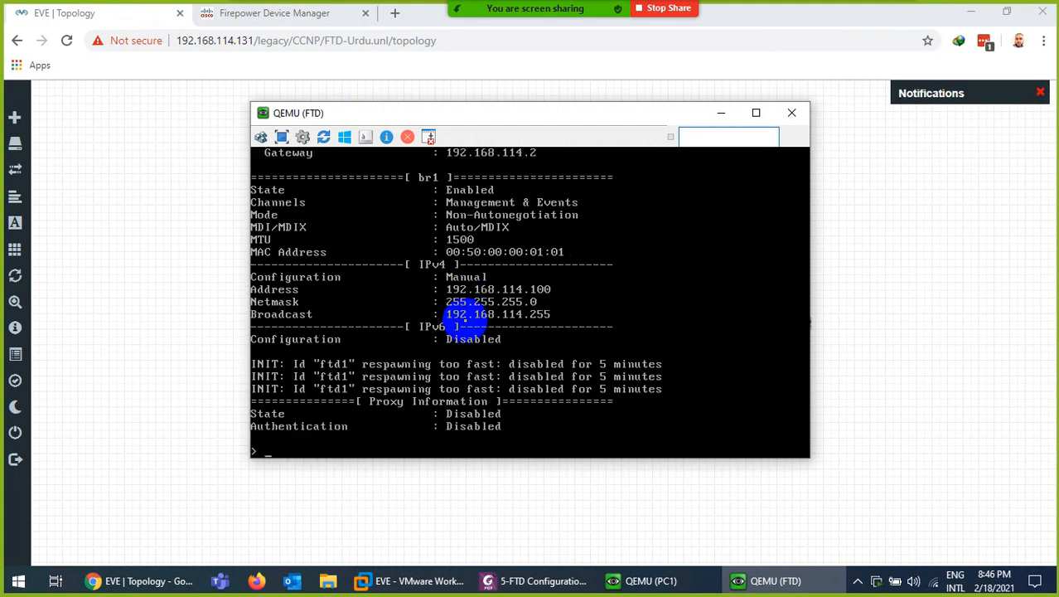
pyautogui.hotkey('ctrl', 'l')
pyautogui.press('Return')
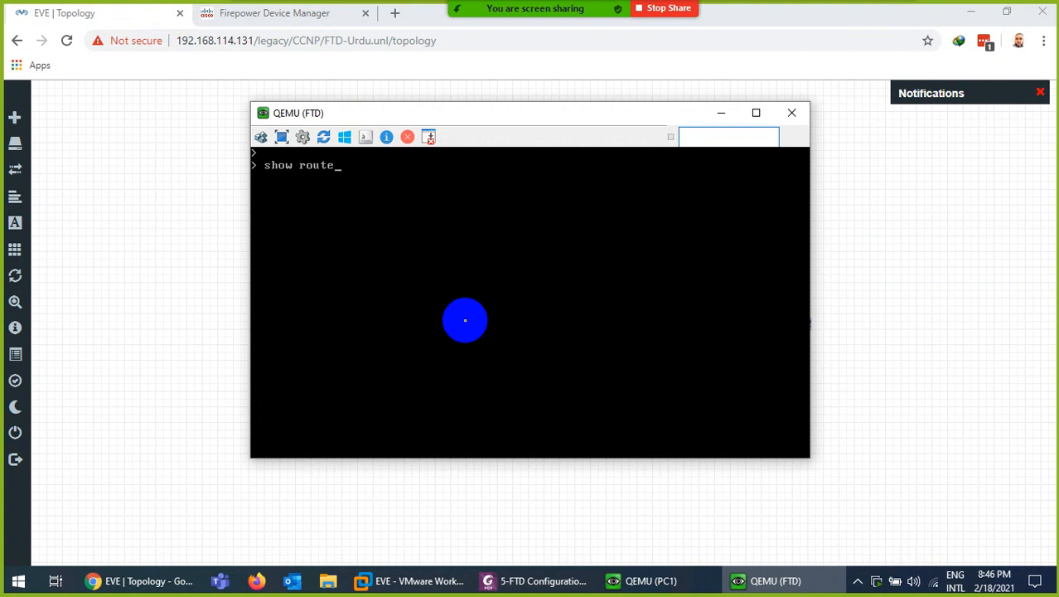
pyautogui.press('Return')
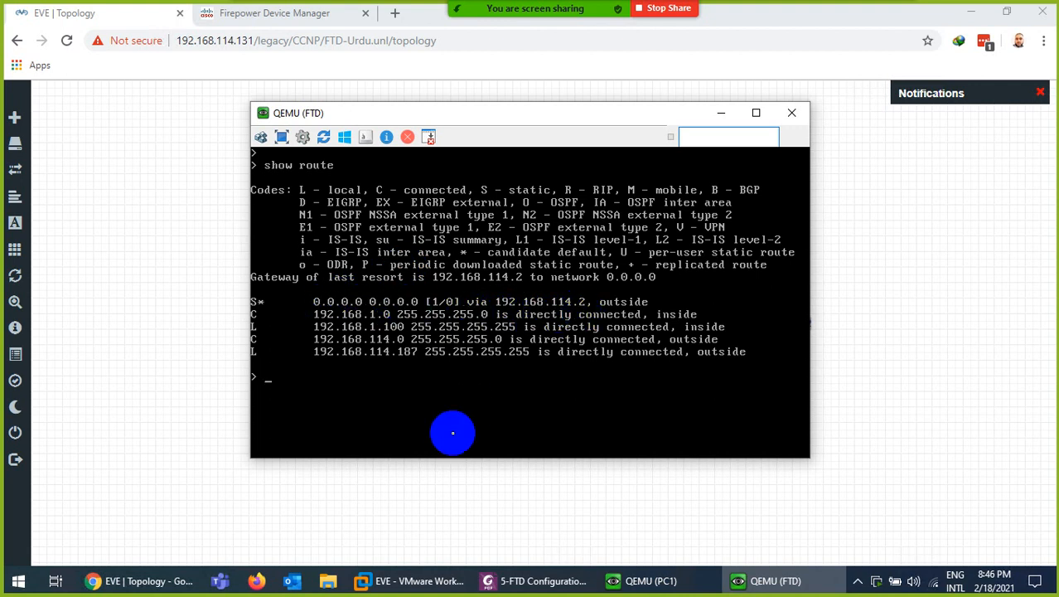
pyautogui.hotkey('ctrl', 'l')
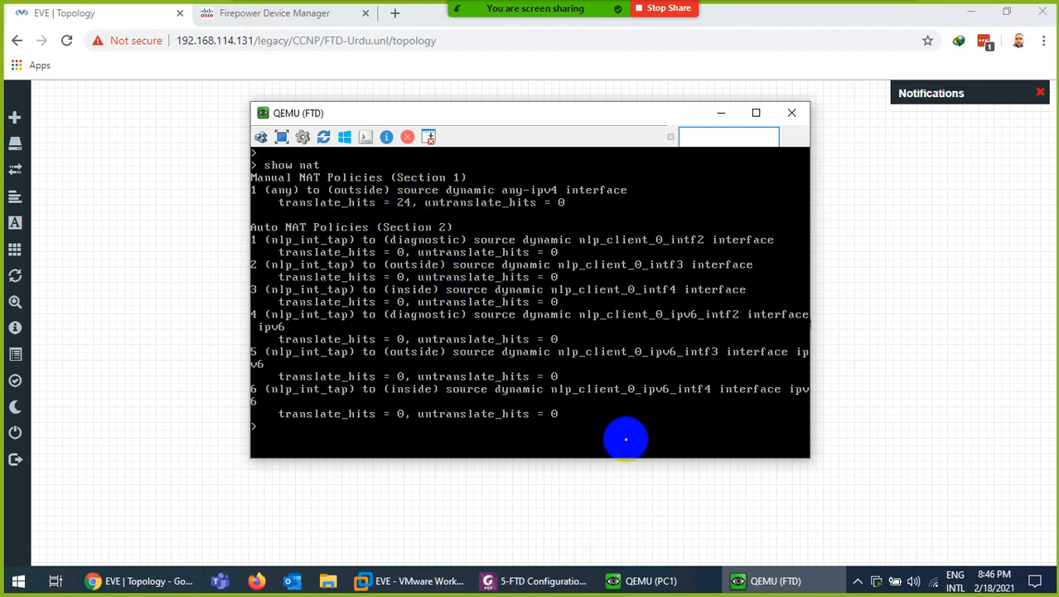
pyautogui.click(663, 580)
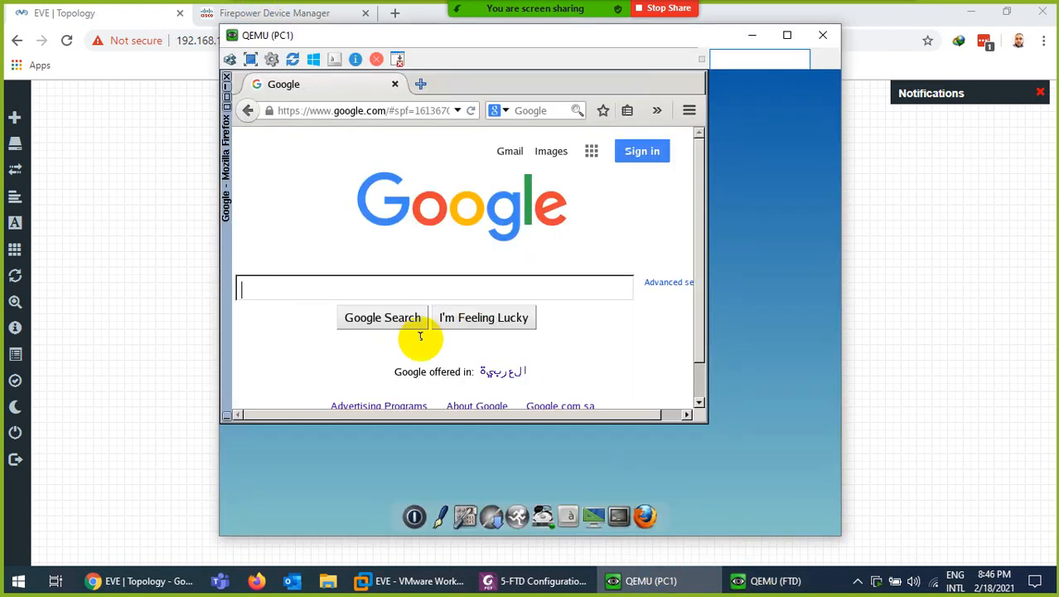
# Start a continuous ping to 8.8.8.8 from a PC1 terminal
pyautogui.click(625, 507)
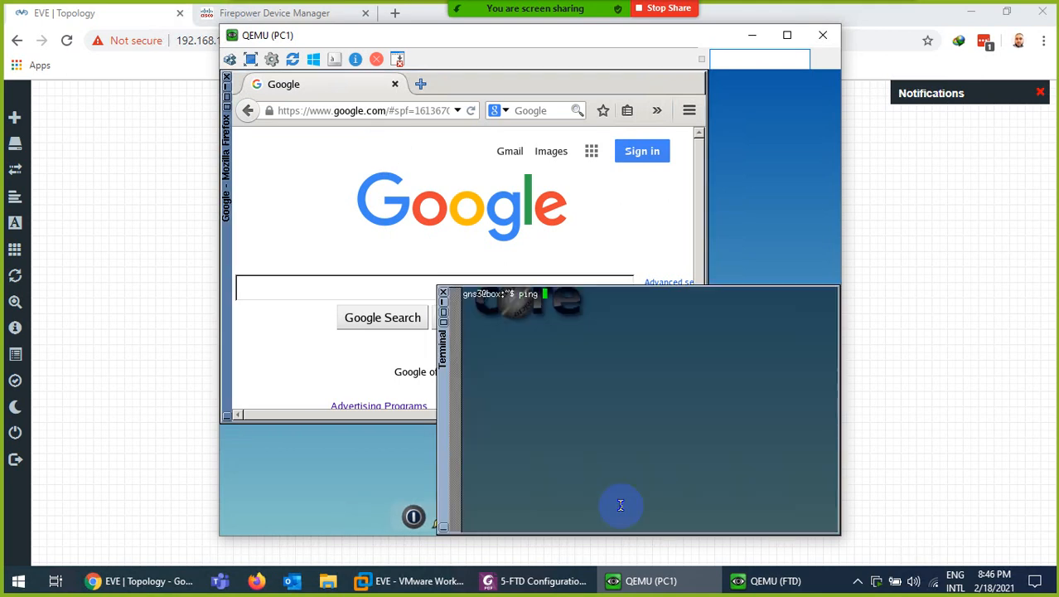
pyautogui.write('ping 8.8.8.8')
pyautogui.press('Return')
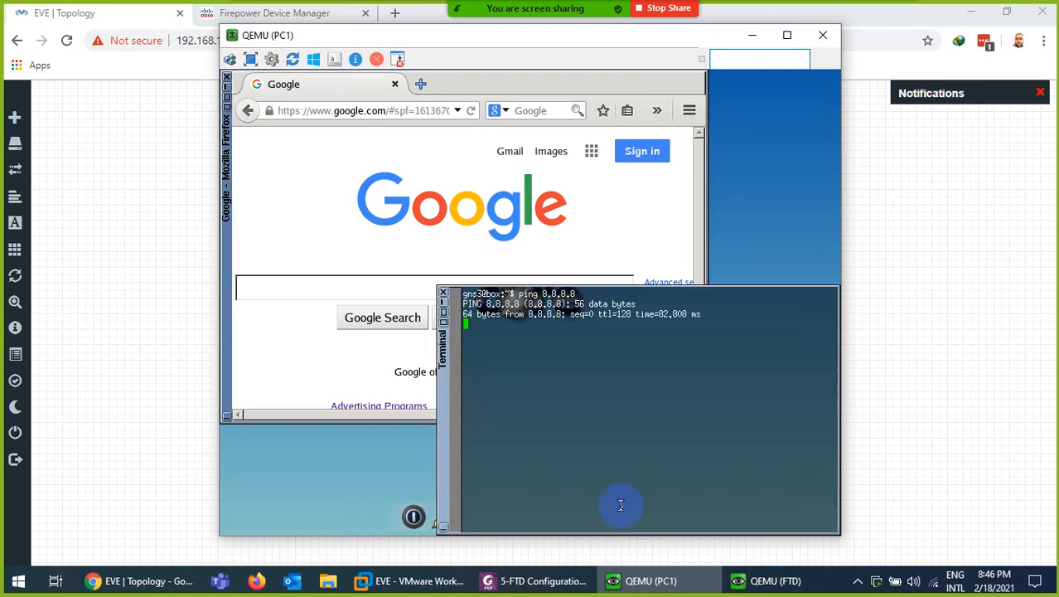
# Rerun show nat on the FTD to see the rule's hit count rise to 38
pyautogui.click(775, 581)
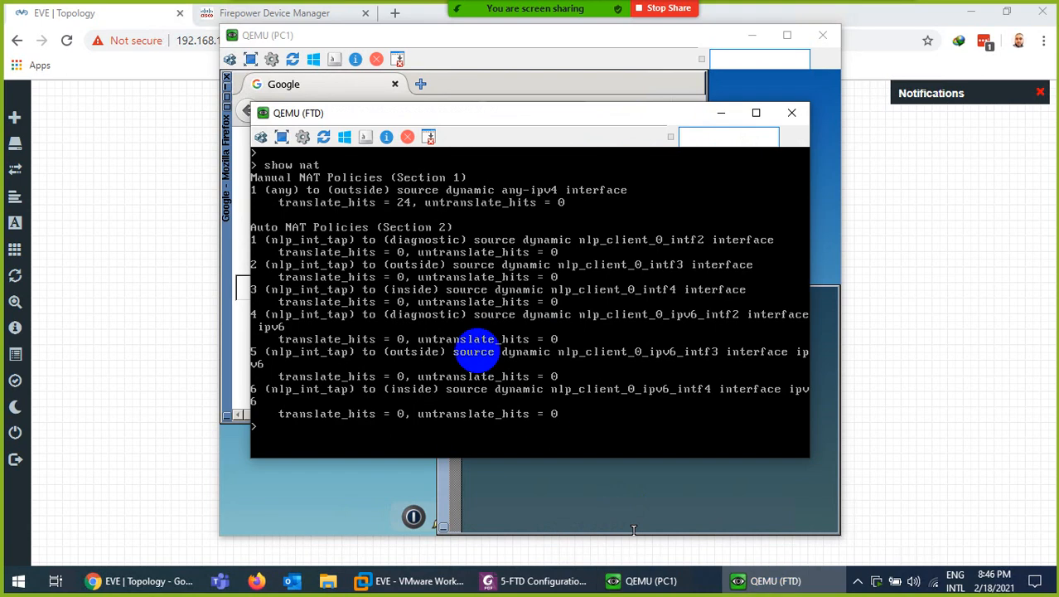
pyautogui.hotkey('ctrl', 'l')
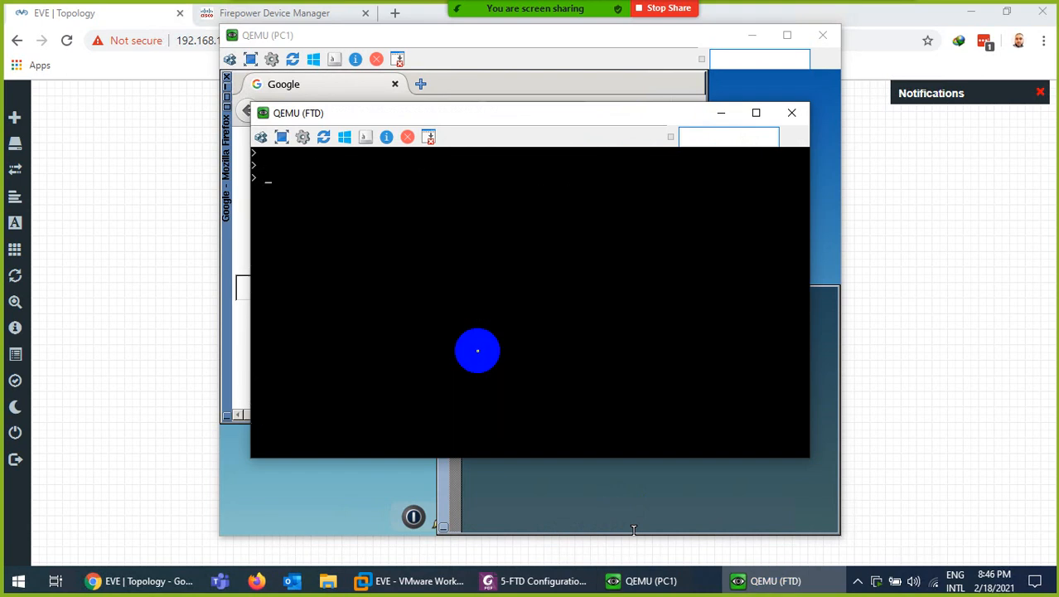
pyautogui.press('Up')
pyautogui.press('Return')
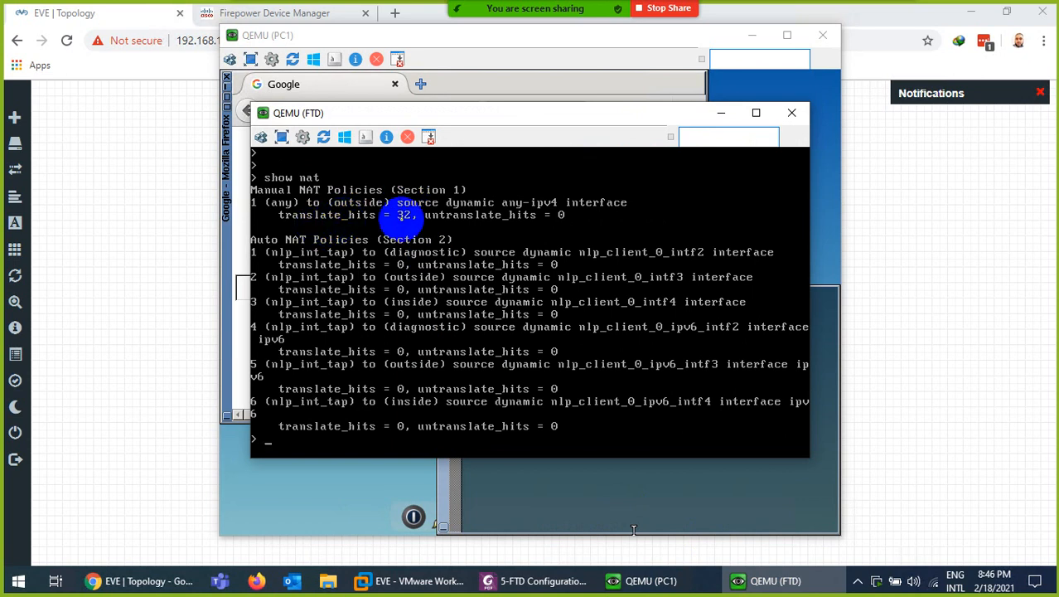
pyautogui.press('Up')
pyautogui.press('Return')
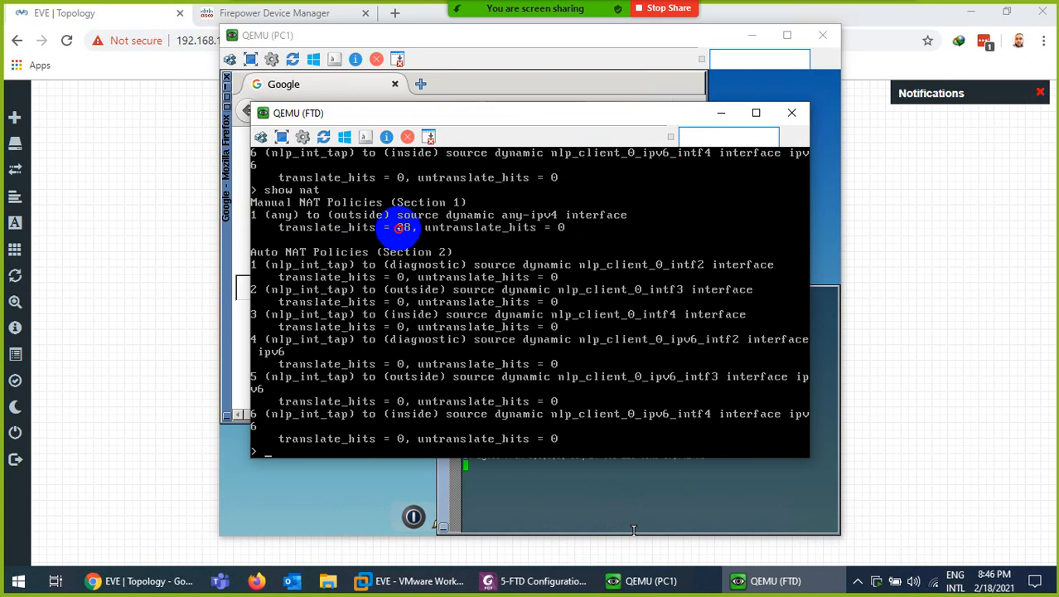
pyautogui.click(579, 527)
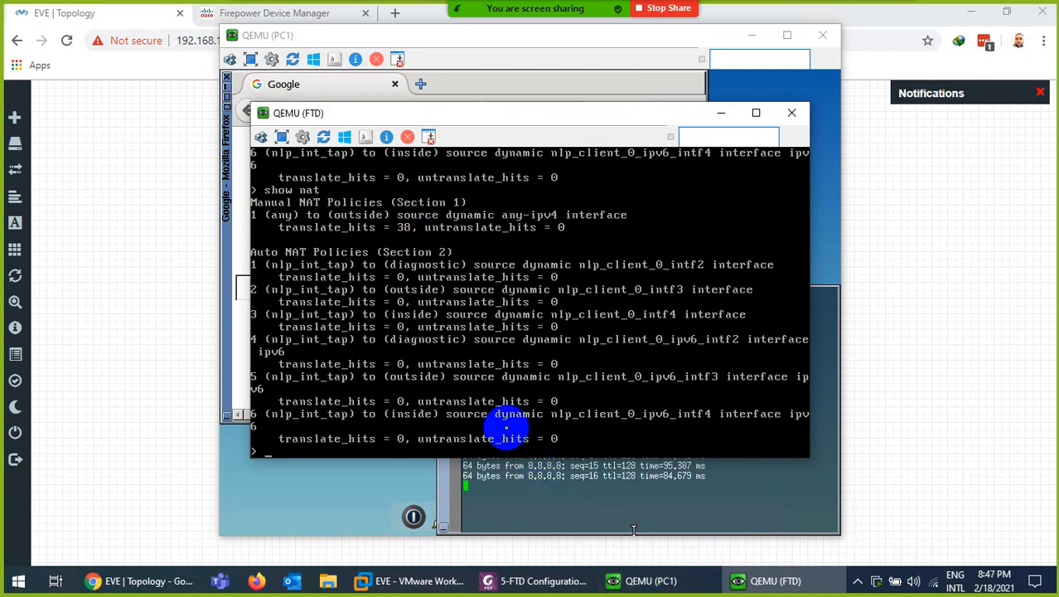
# Run show nat detail to list original and translated addresses, then begin typing show conn
pyautogui.hotkey('ctrl', 'l')
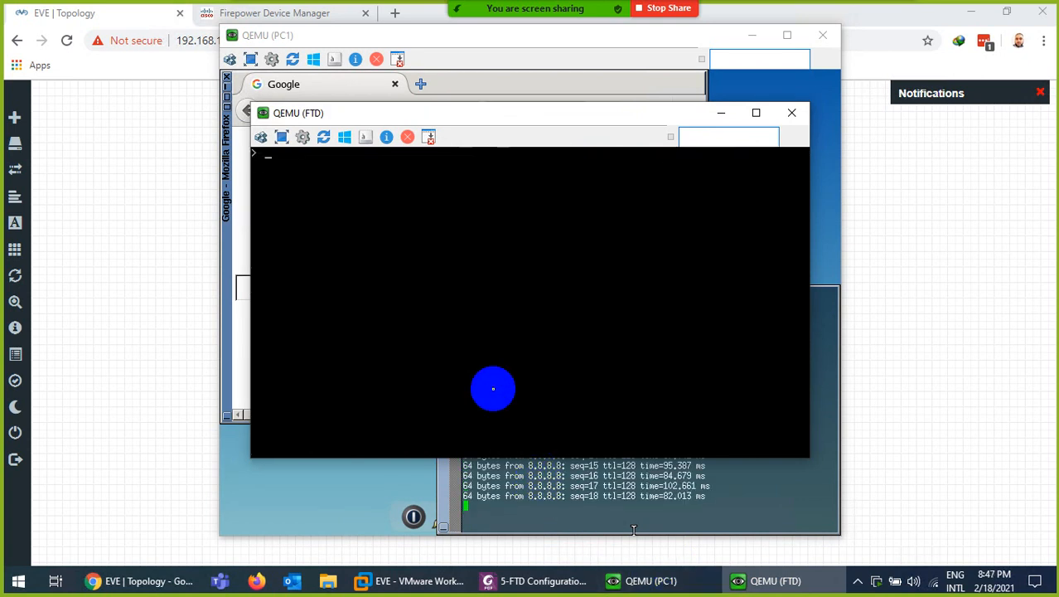
pyautogui.press('Up')
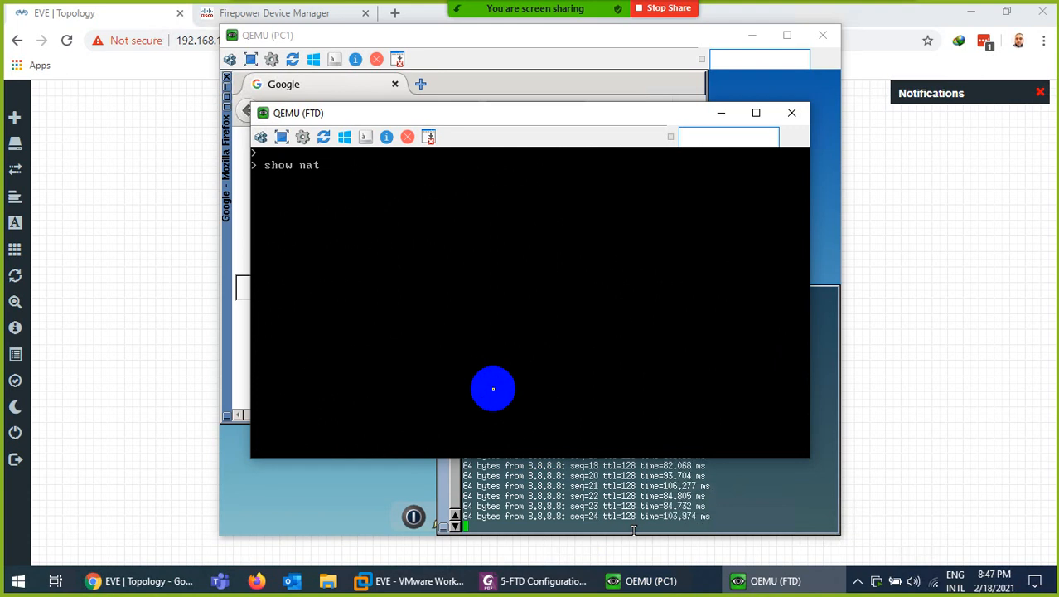
pyautogui.write('detail')
pyautogui.press('Return')
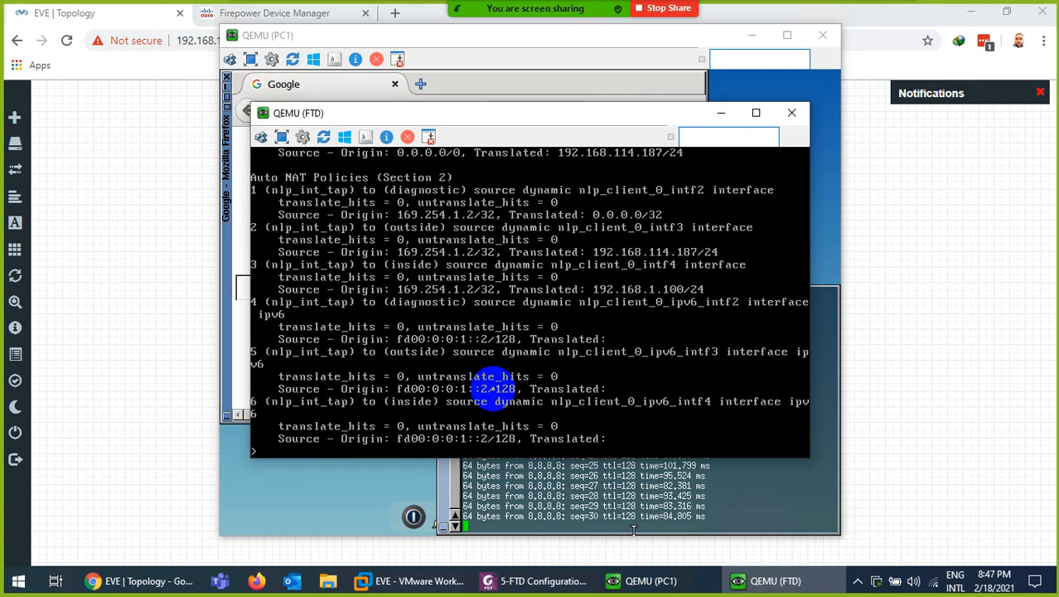
pyautogui.hotkey('ctrl', 'l')
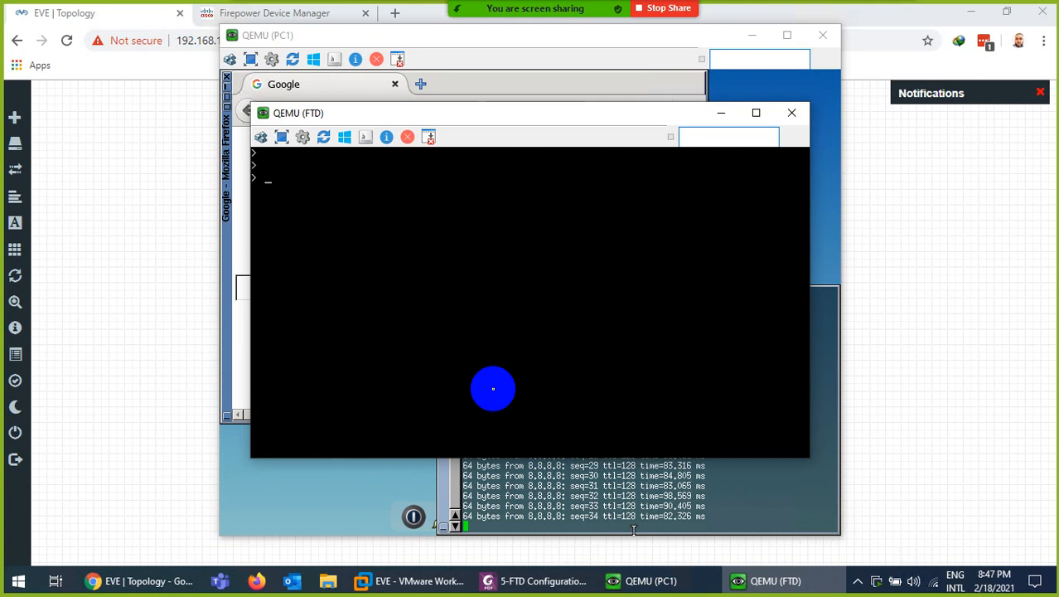
pyautogui.write('show conn')
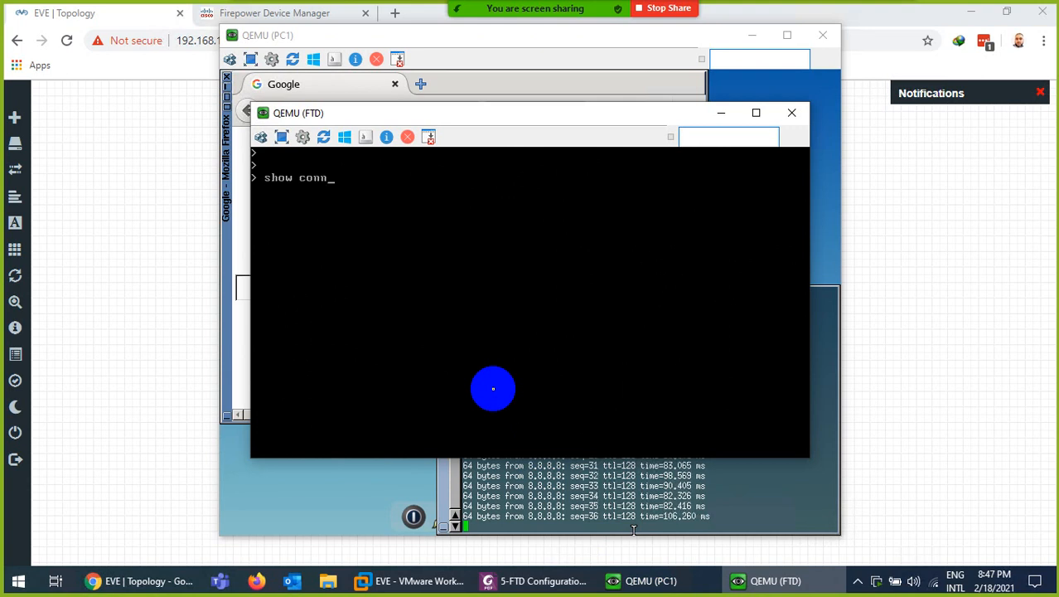
# Run show conn to list connections translating 192.168.1.1 to 192.168.114.187
pyautogui.press('Return')
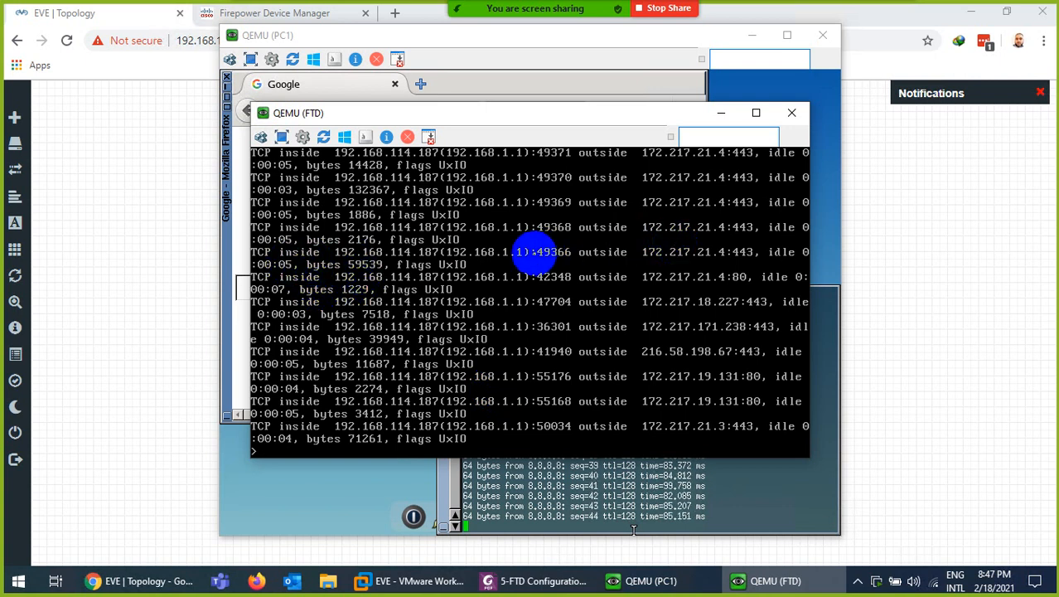
pyautogui.click(510, 231)
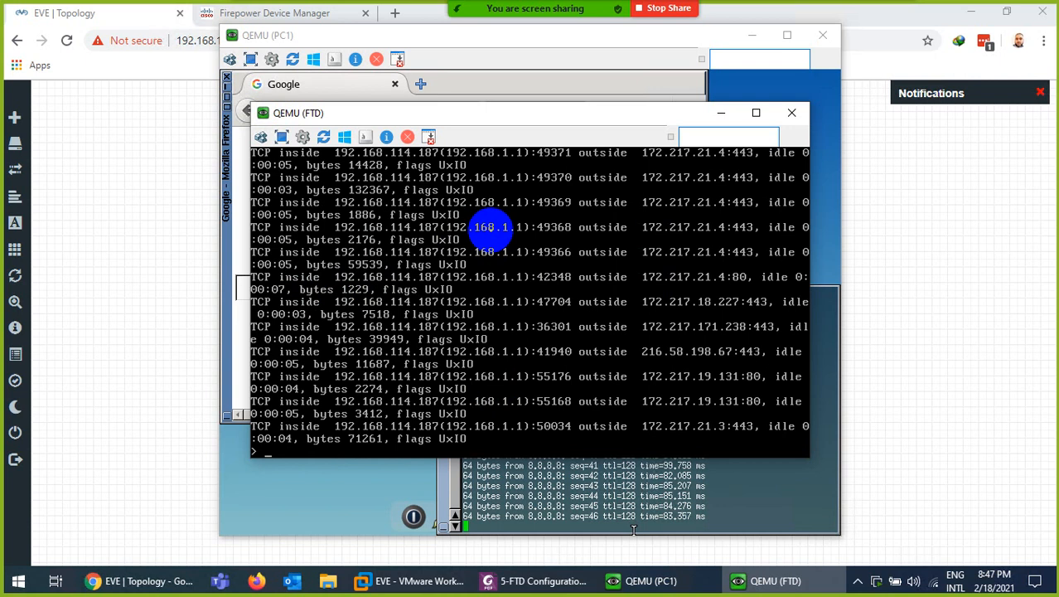
pyautogui.click(544, 476)
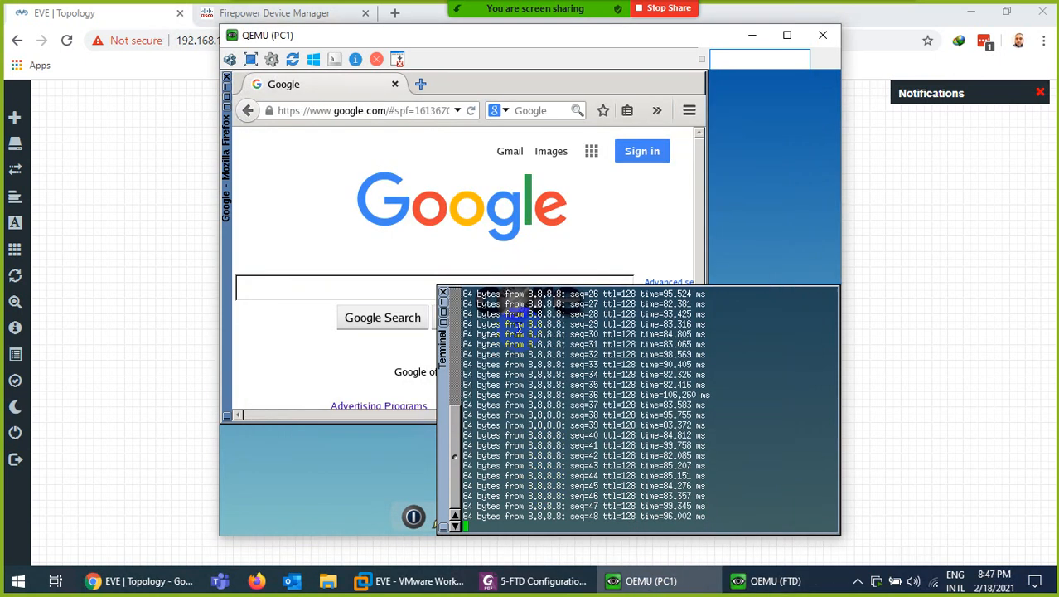
# Stop PC1's ping at 50 of 50 replies and run ifconfig showing eth0 at 192.168.1.1
pyautogui.hotkey('ctrl', 'c')
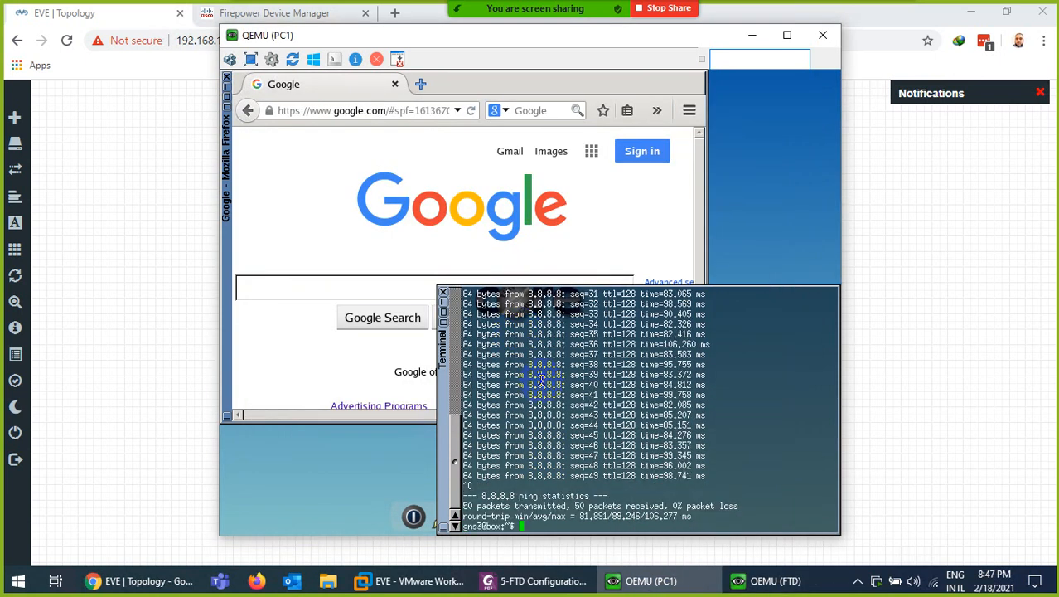
pyautogui.write('ifconfg')
pyautogui.press('Return')
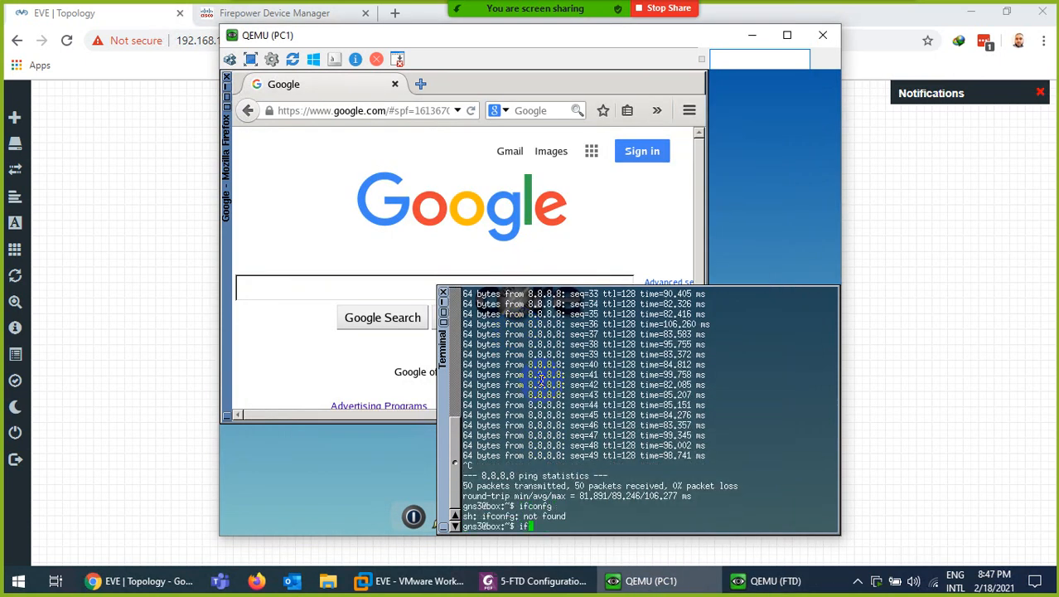
pyautogui.press('Return')
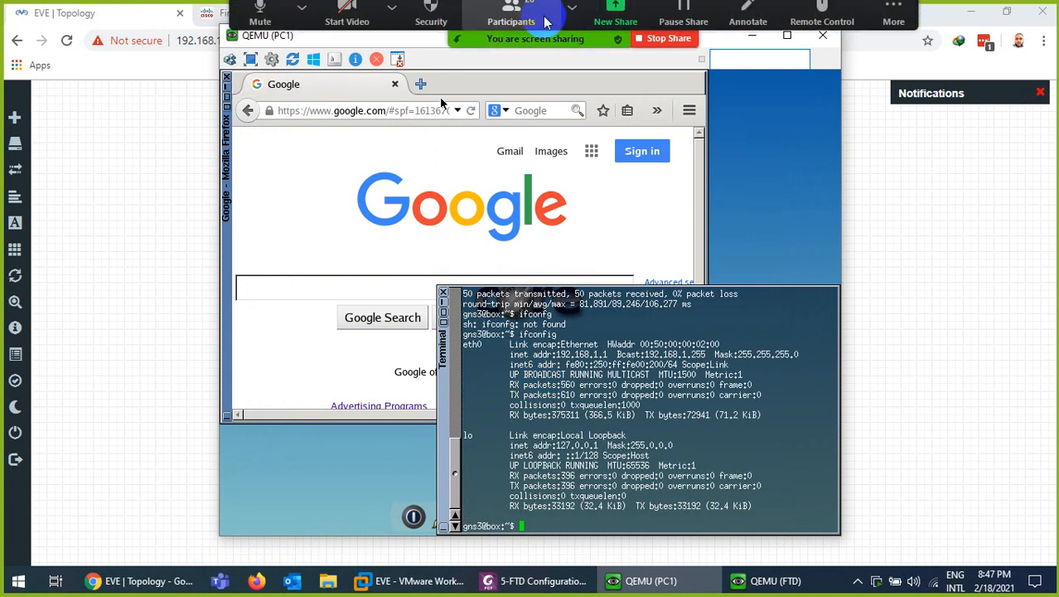
pyautogui.click(511, 20)
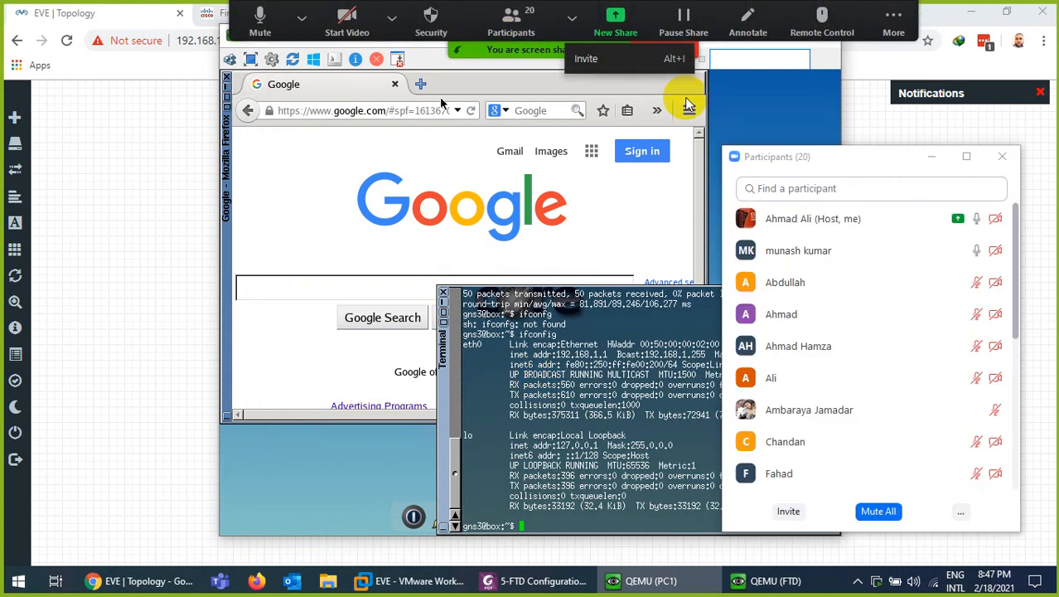
pyautogui.click(877, 509)
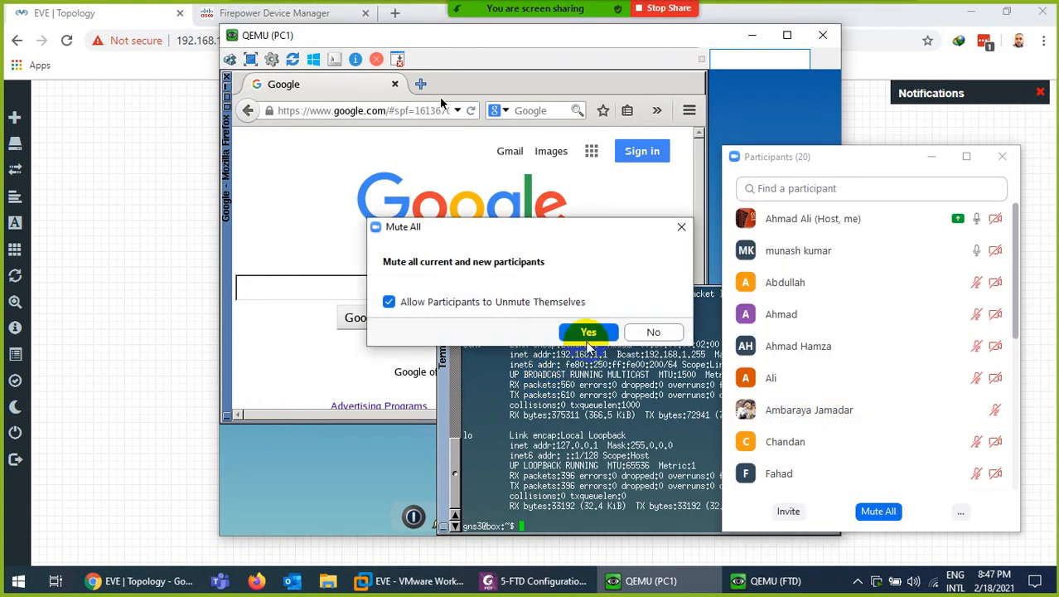
pyautogui.click(592, 330)
pyautogui.click(1002, 156)
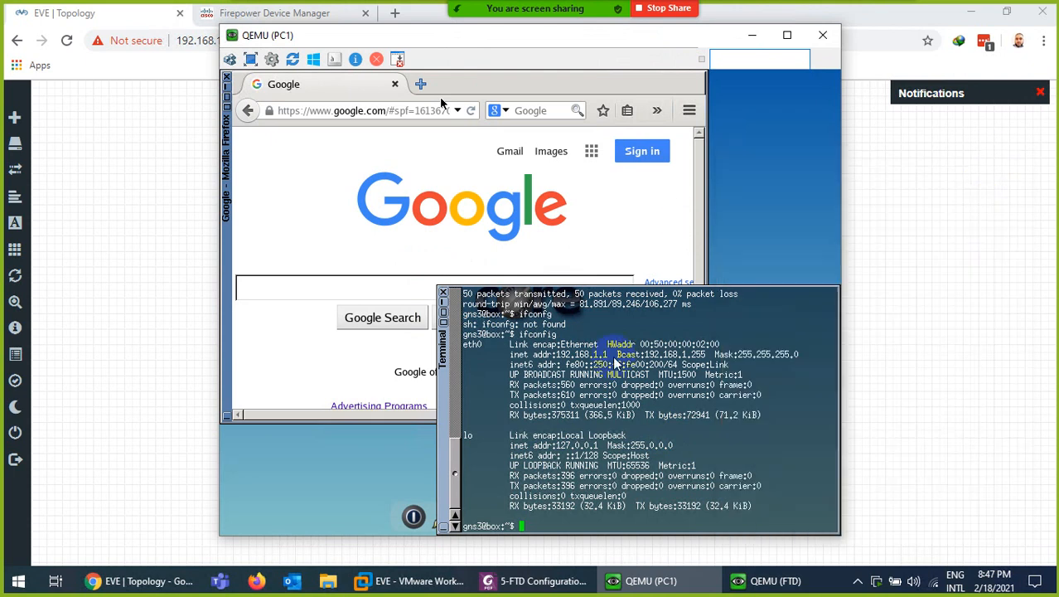
# Clear the FTD console and run show conn detail to view the connection flags legend
pyautogui.click(787, 580)
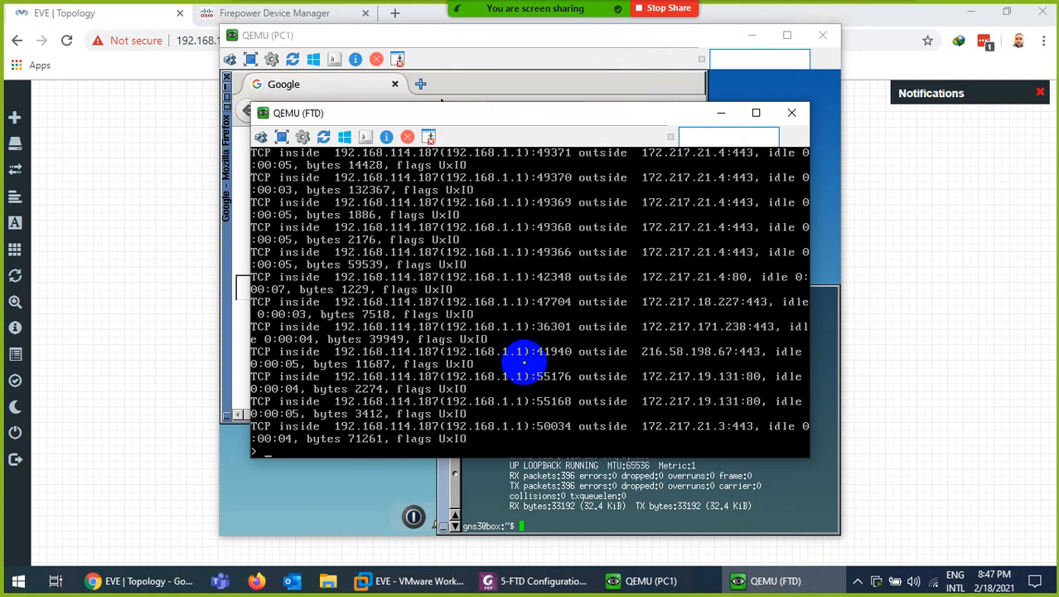
pyautogui.hotkey('ctrl', 'l')
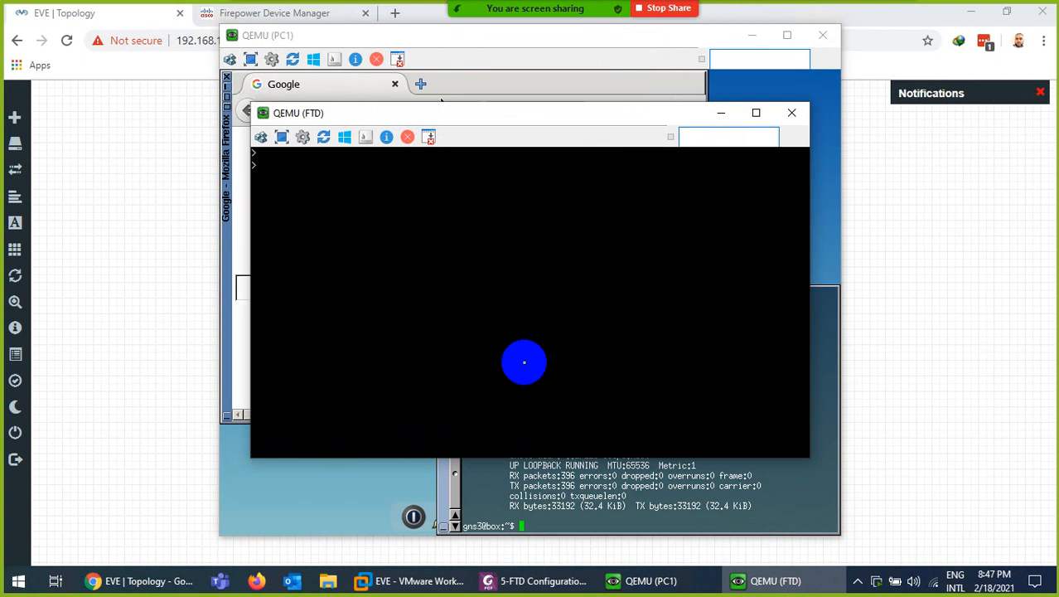
pyautogui.write('show conn de')
pyautogui.press('Return')
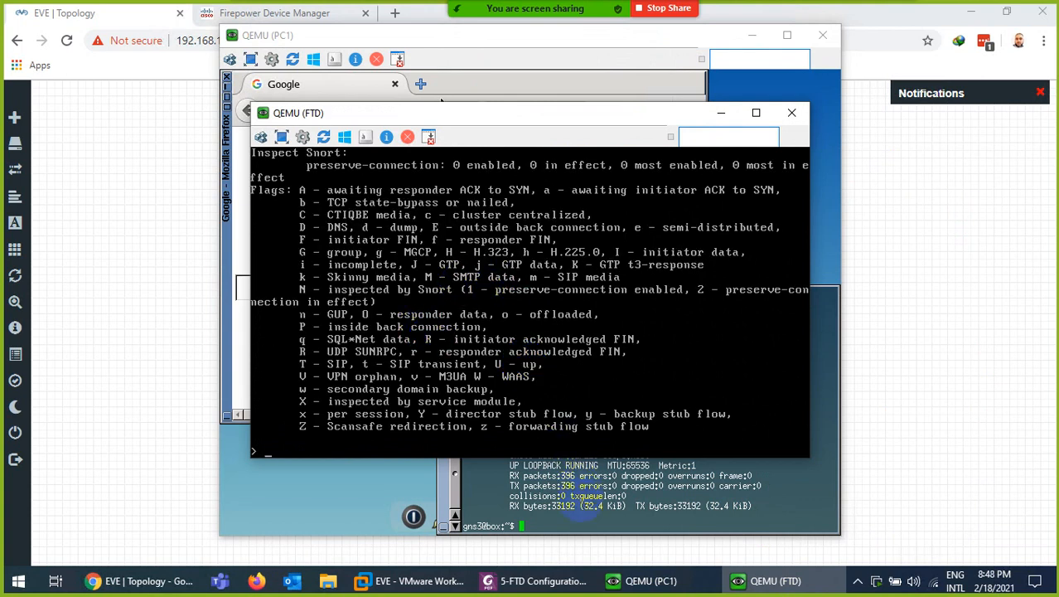
pyautogui.click(582, 505)
# Rerun the interface listing on PC1 and restart the ping to 8.8.8.8
pyautogui.press('Up')
pyautogui.press('Return')
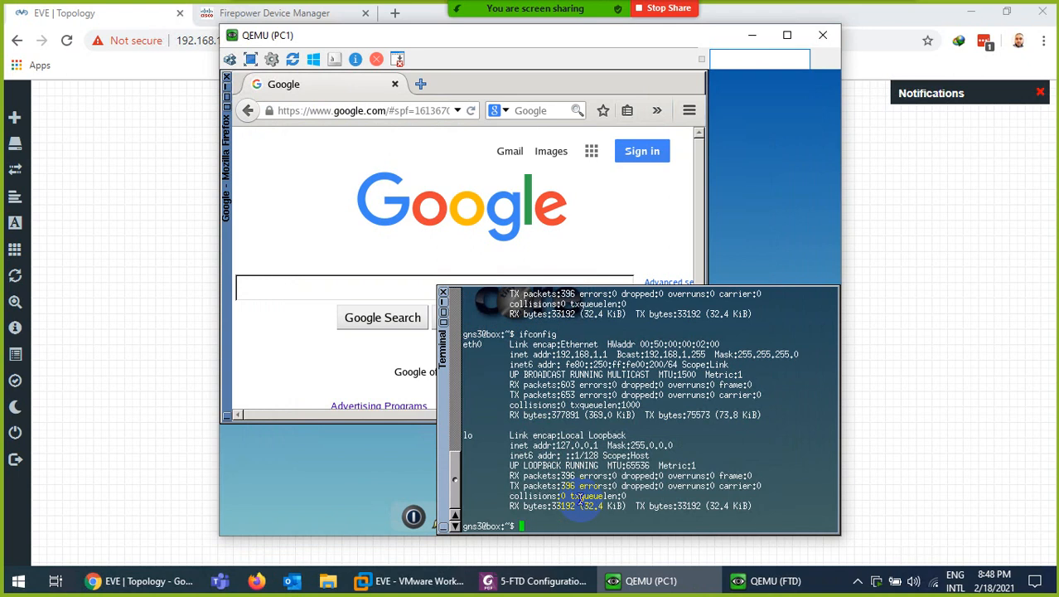
pyautogui.click(784, 581)
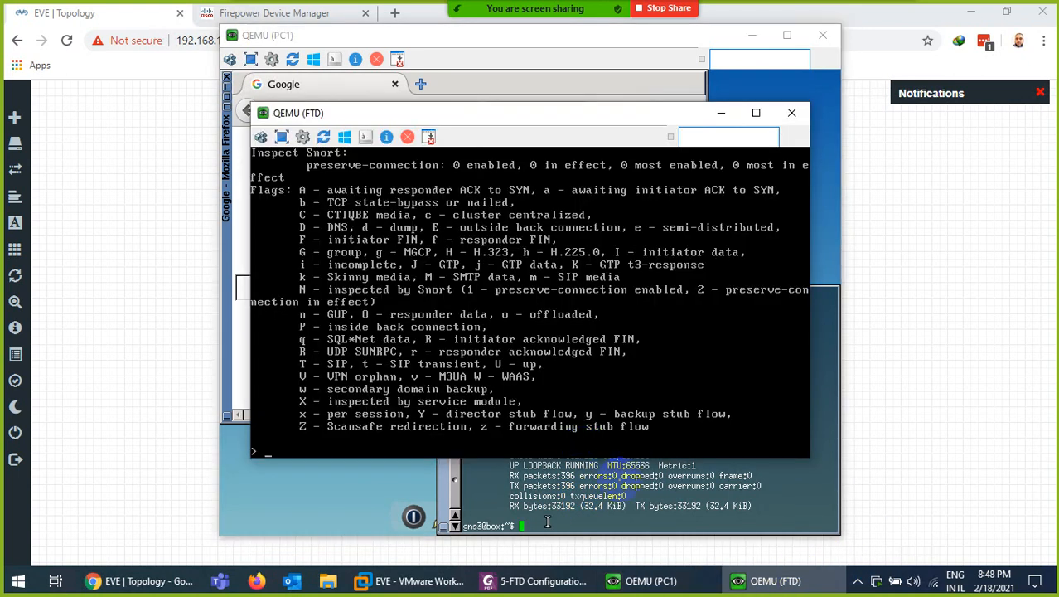
pyautogui.click(621, 483)
pyautogui.press('Up')
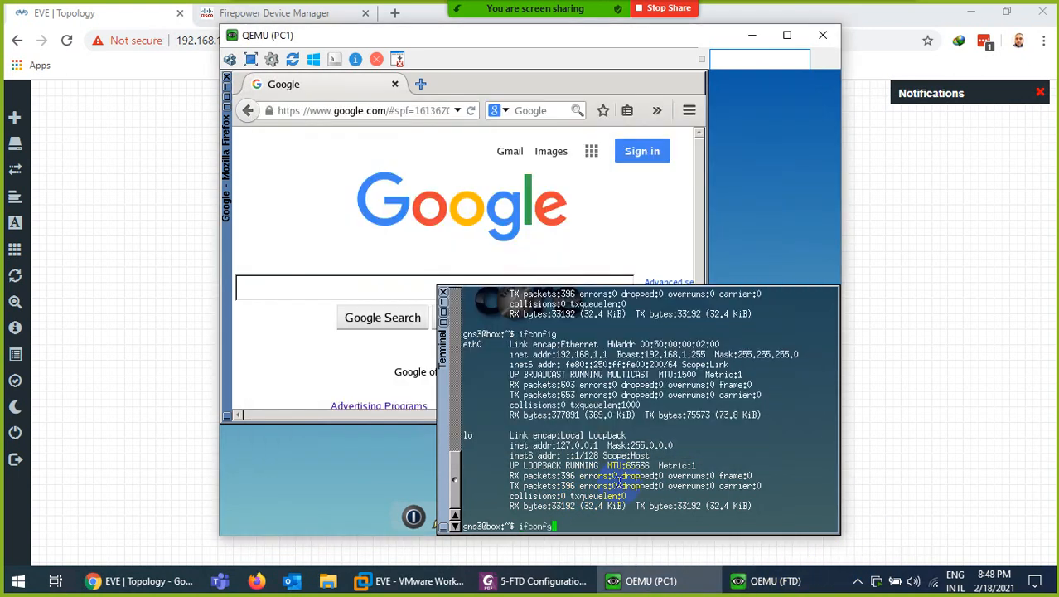
pyautogui.press('Up')
pyautogui.press('Return')
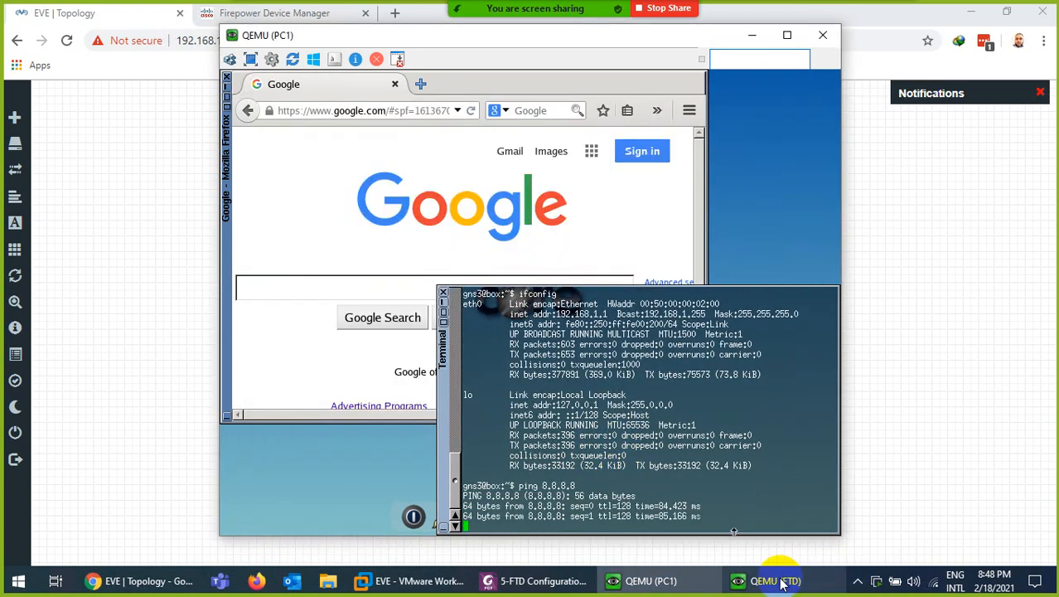
# On the FTD console, rerun show conn detail and show conn to count current connections
pyautogui.click(779, 581)
pyautogui.press('Up')
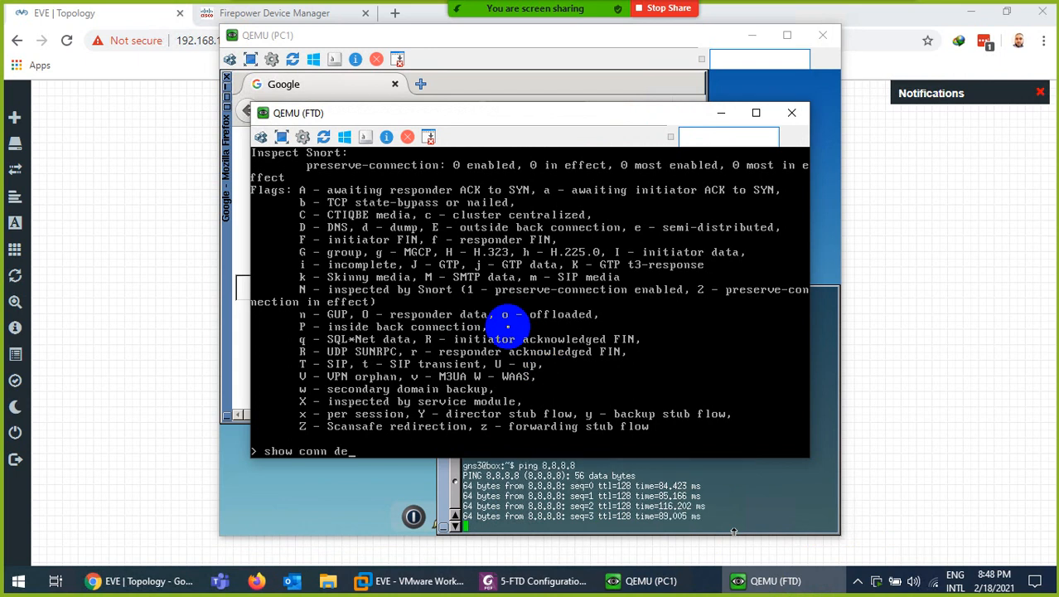
pyautogui.press('Return')
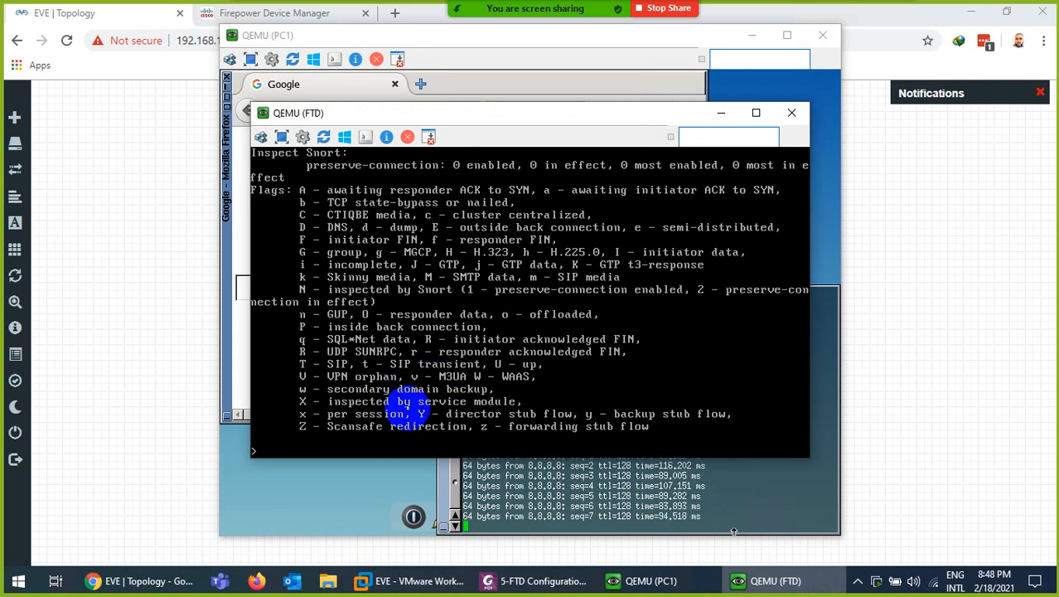
pyautogui.press('Up')
pyautogui.press('Return')
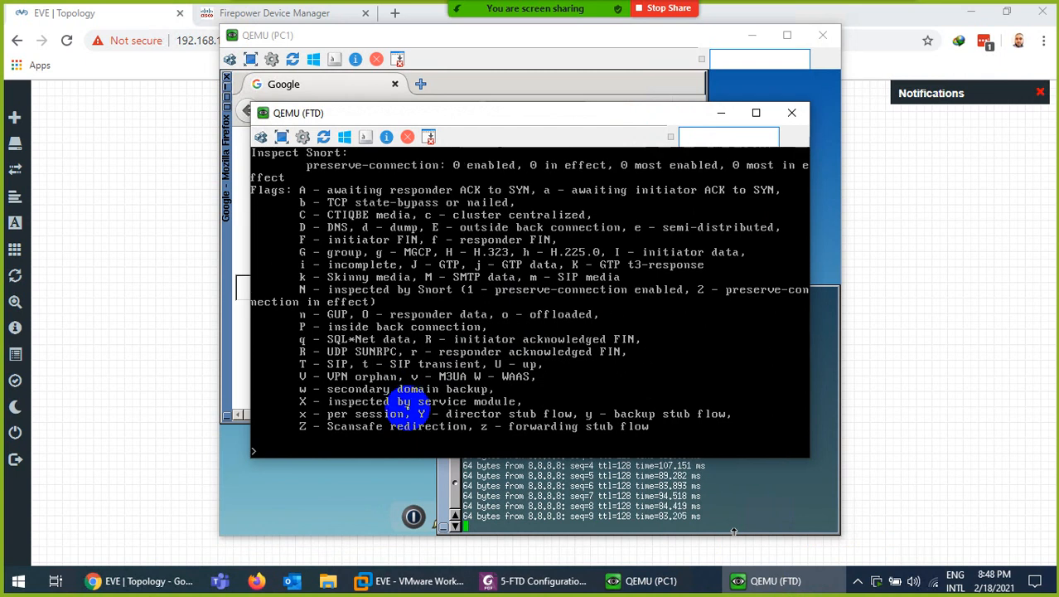
pyautogui.press('Return')
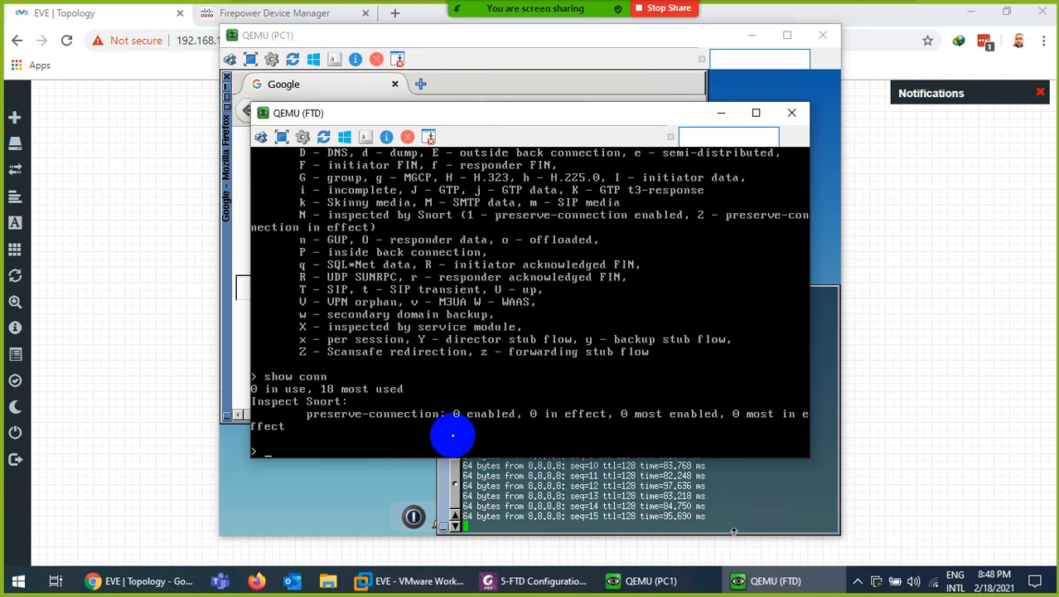
pyautogui.press('Up')
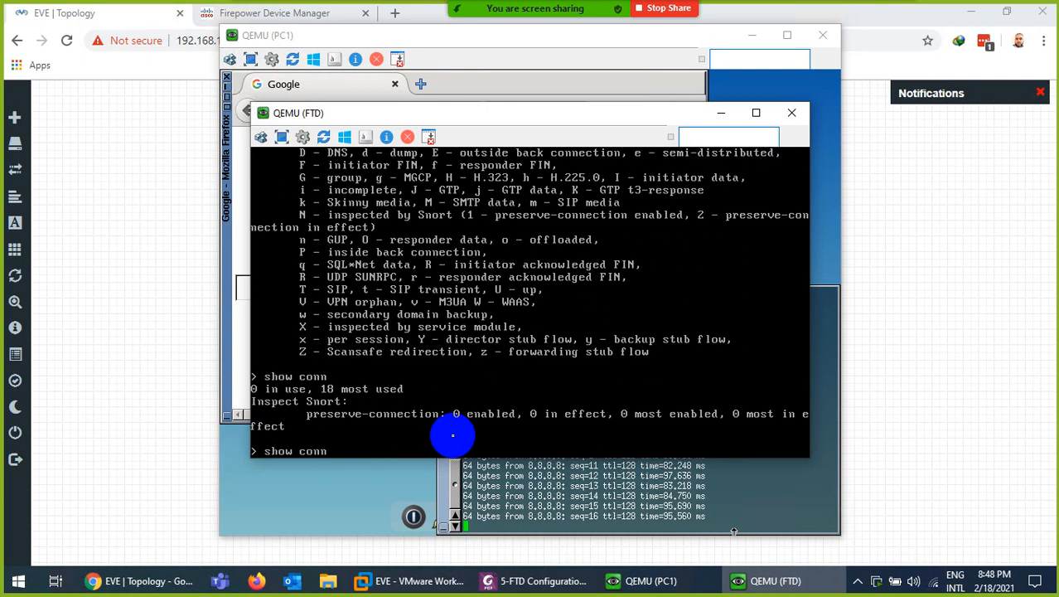
pyautogui.press('Return')
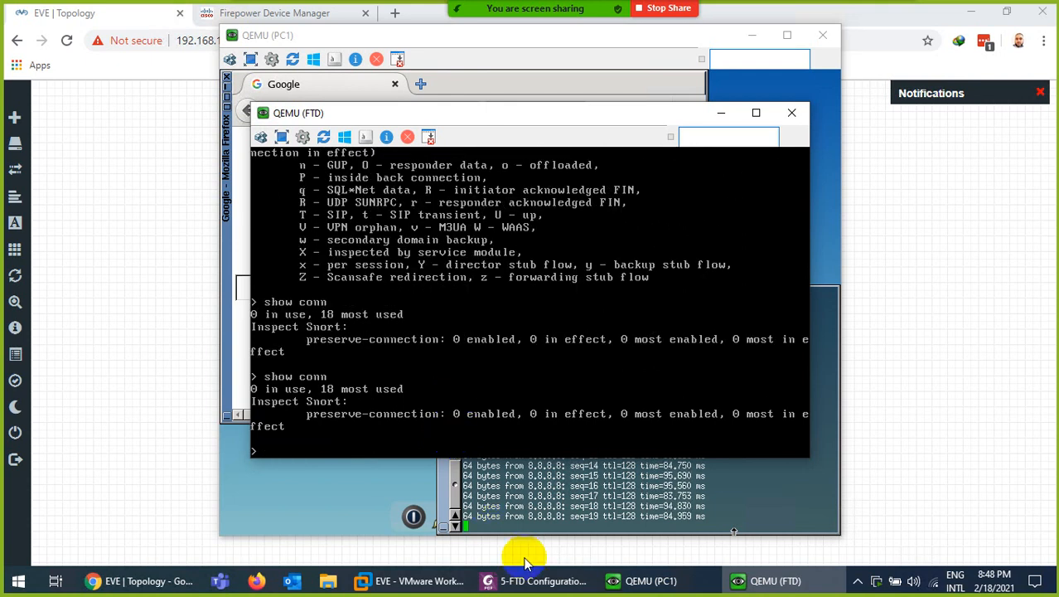
# Stop PC1's running ping with Ctrl+C and clear its terminal with Ctrl+L
pyautogui.click(643, 581)
pyautogui.hotkey('ctrl', 'c')
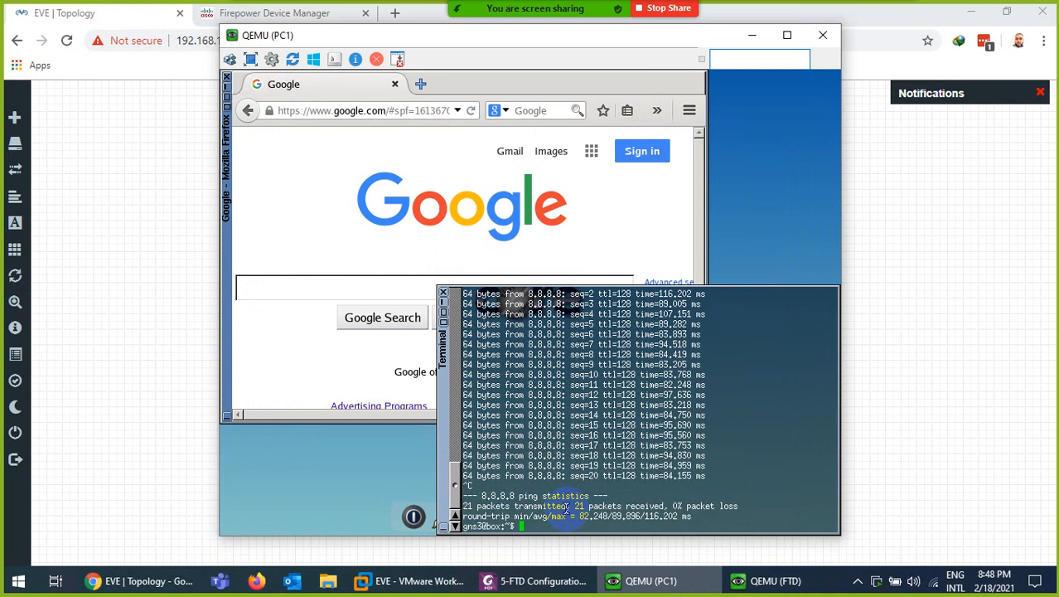
pyautogui.hotkey('ctrl', 'l')
pyautogui.press('Return')
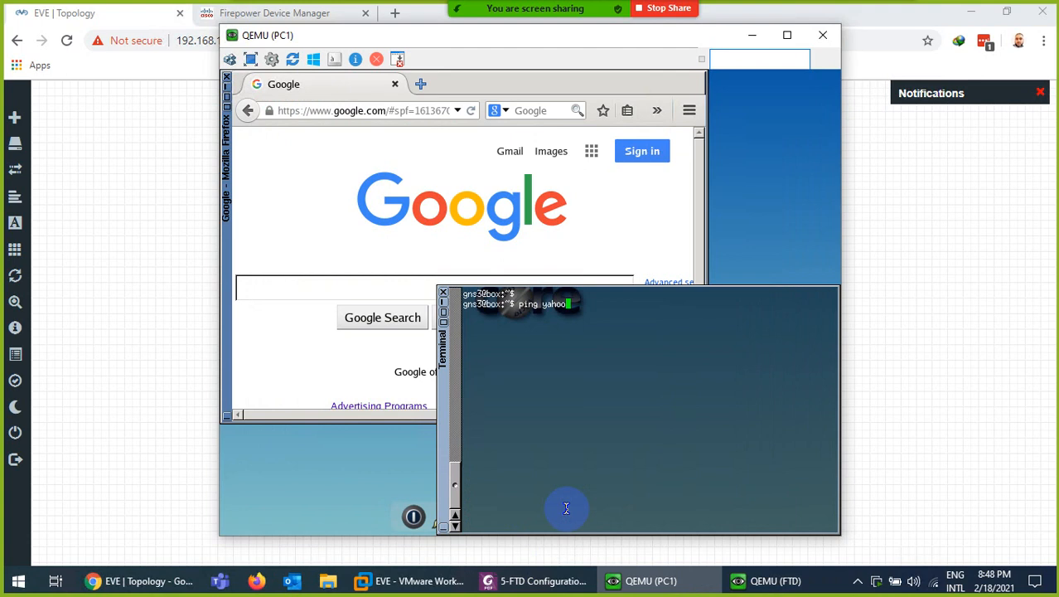
# Ping yahoo.com from PC1 and rerun show conn on the FTD to see the ICMP connection to 98.137.11.164
pyautogui.write('ping yahoo.com')
pyautogui.press('Return')
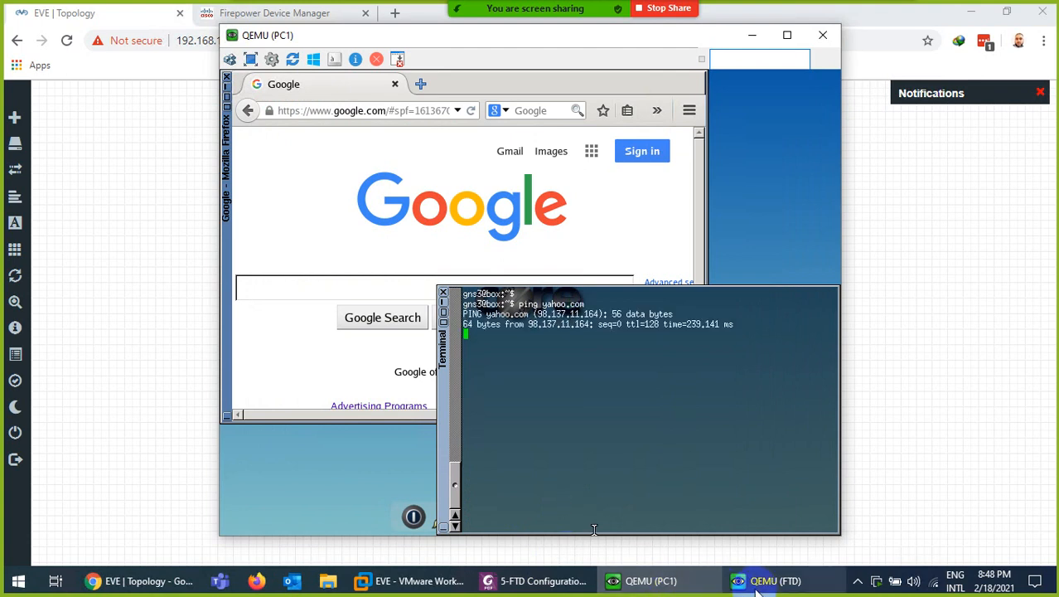
pyautogui.click(759, 583)
pyautogui.press('Up')
pyautogui.press('Return')
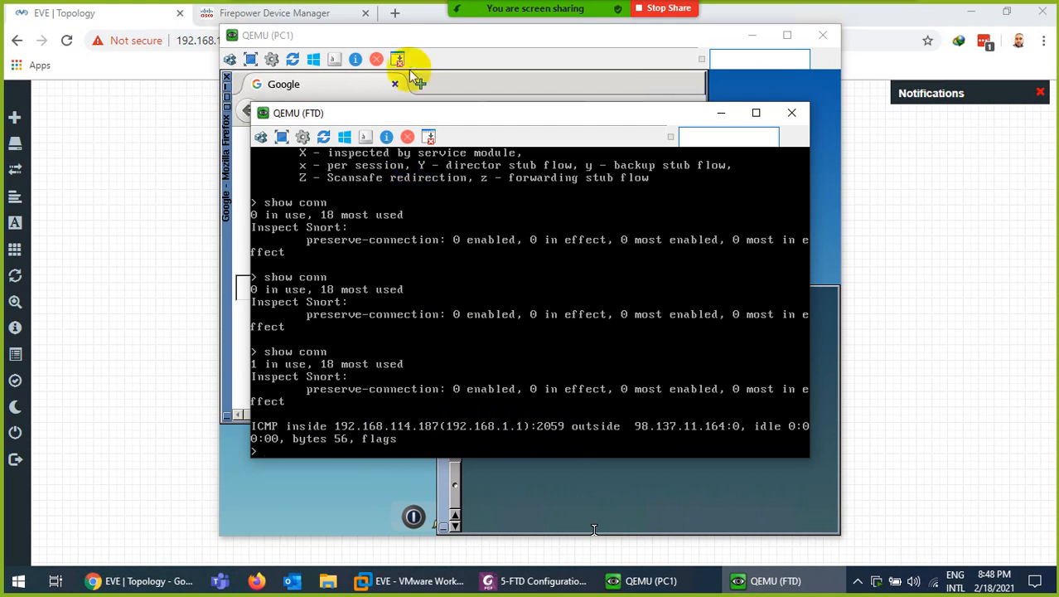
pyautogui.click(397, 40)
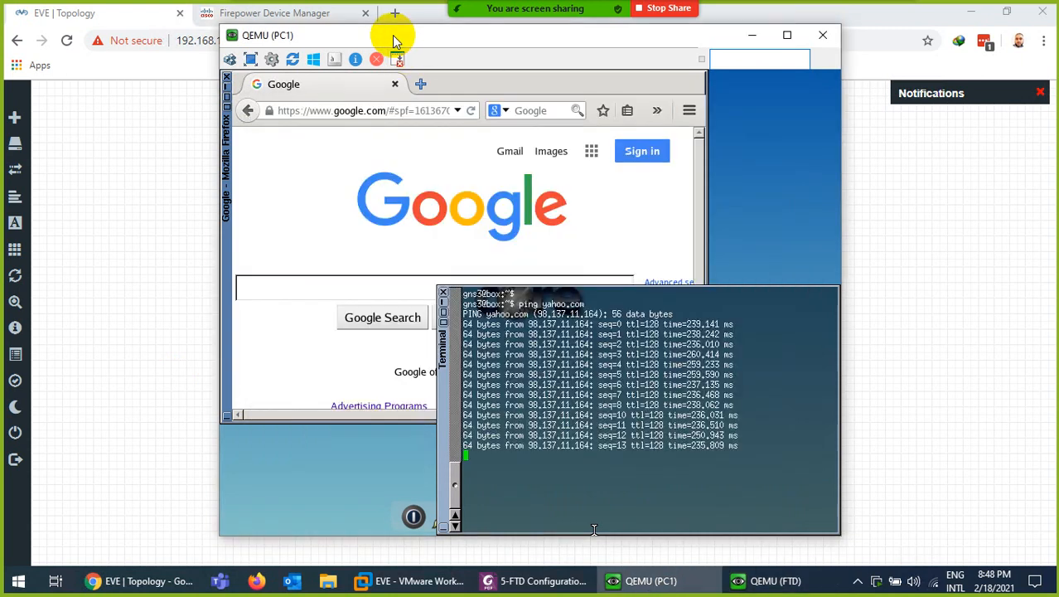
# Review the FDM Monitoring > Events connection log for trusted ICMP from 192.168.1.1 to 98.137.11.164, then return to EVE
pyautogui.click(234, 12)
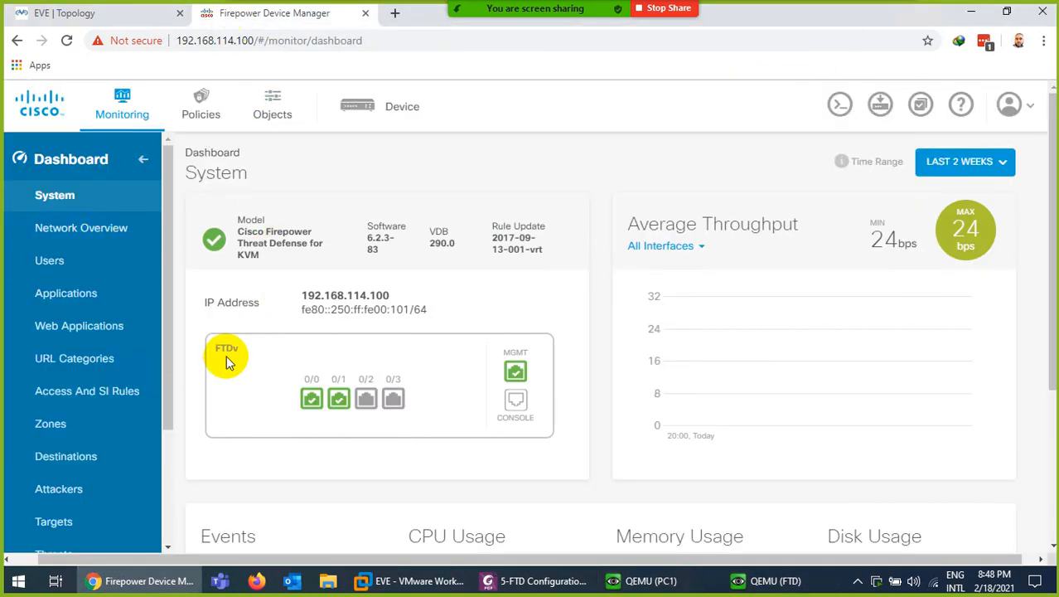
pyautogui.scroll(-3, 142, 401)
pyautogui.scroll(-3, 143, 400)
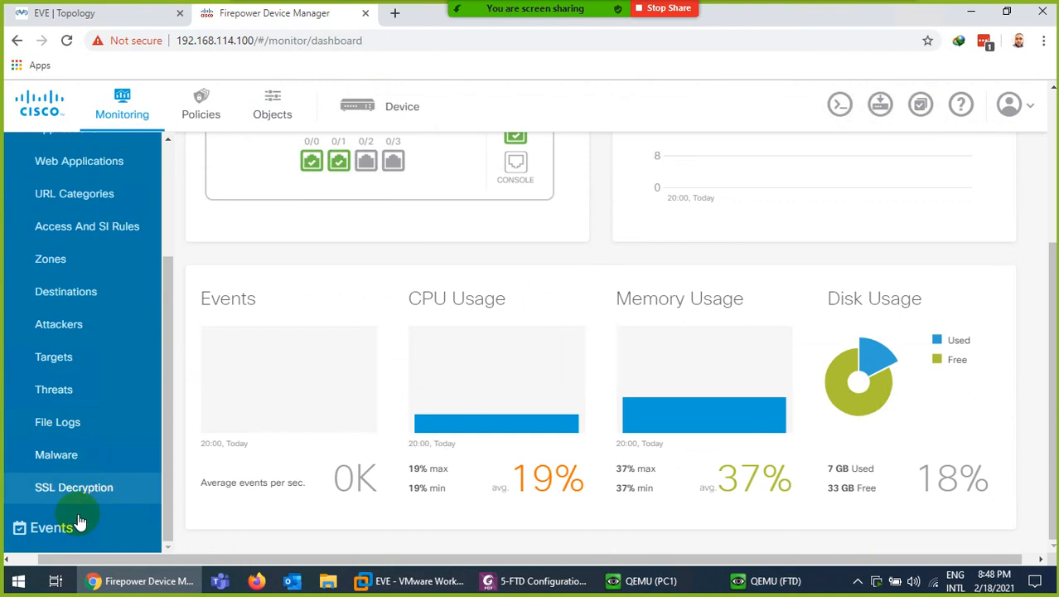
pyautogui.click(52, 530)
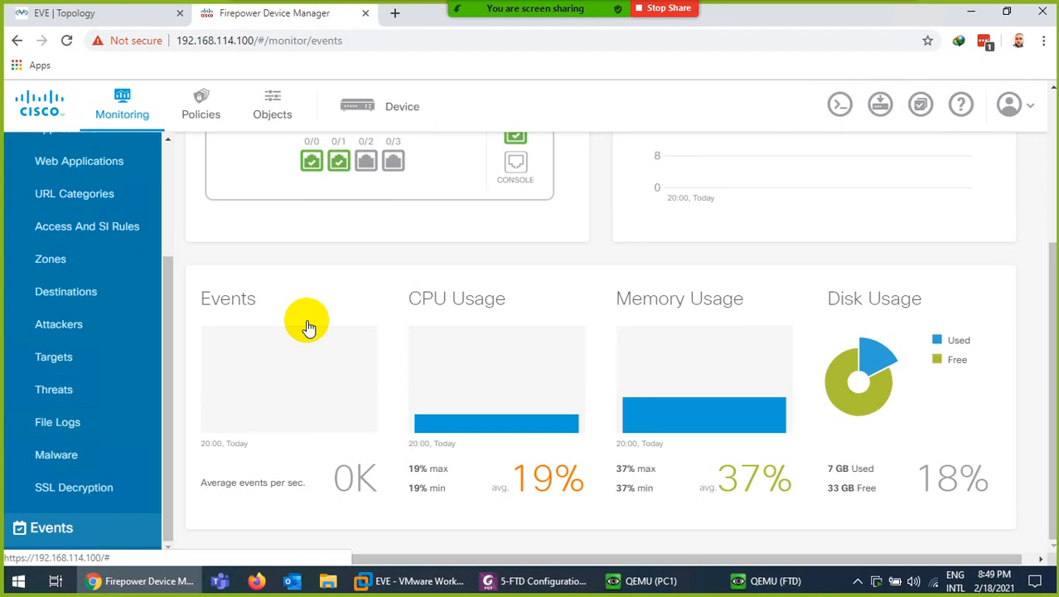
pyautogui.scroll(3, 348, 352)
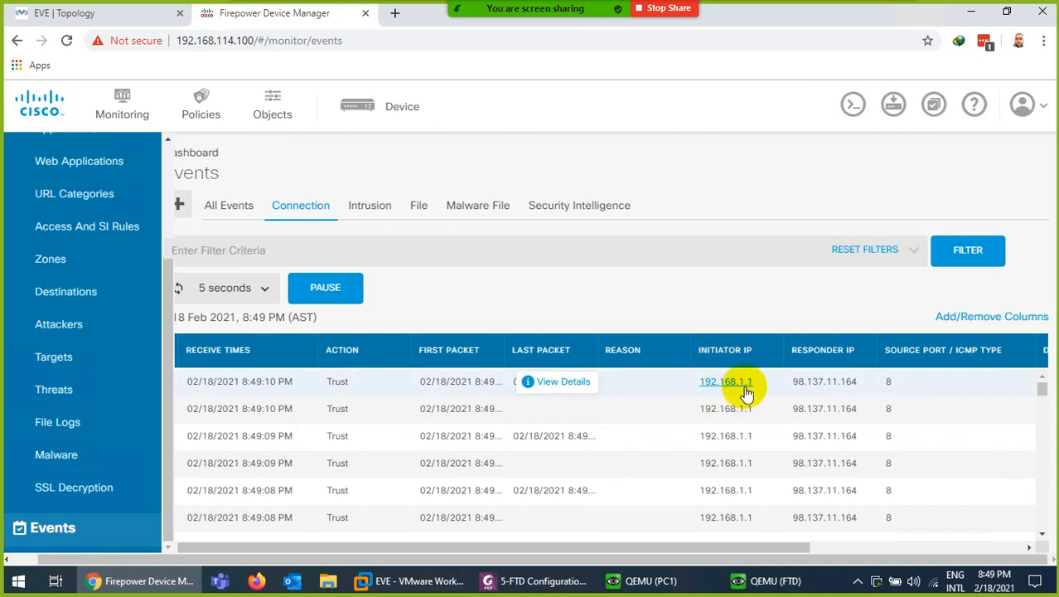
pyautogui.click(115, 15)
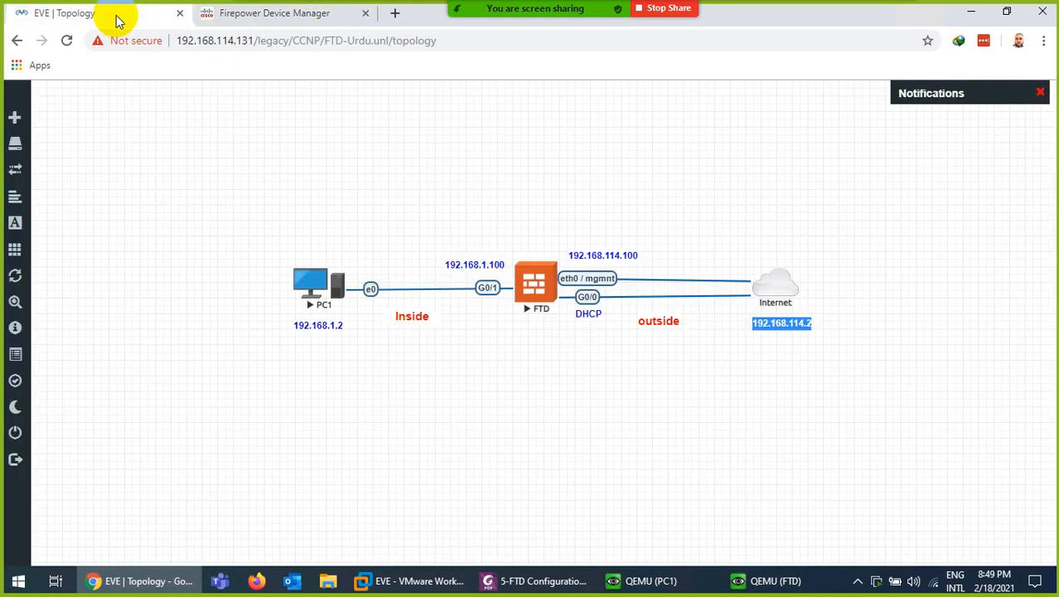
# Bring up the PDF lab guide and scroll to its show conn detail output
pyautogui.click(762, 582)
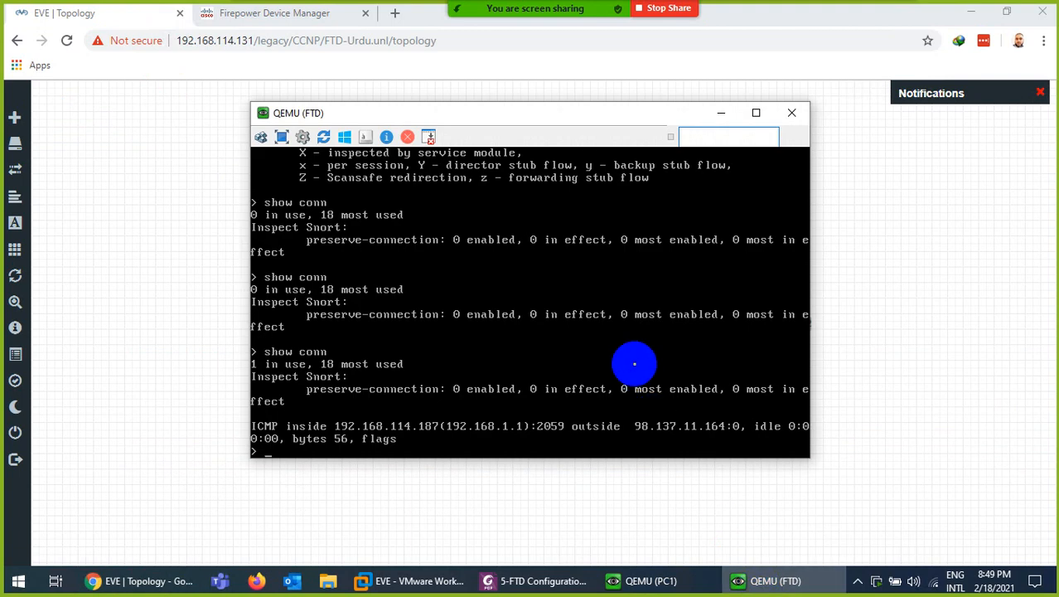
pyautogui.click(718, 111)
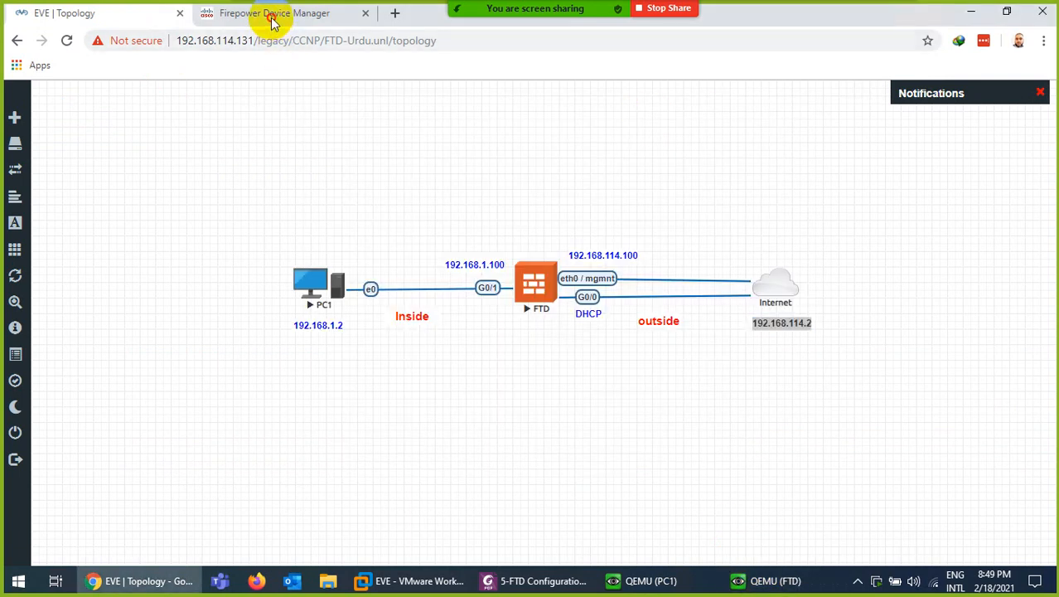
pyautogui.click(273, 17)
pyautogui.click(543, 581)
pyautogui.scroll(-2, 418, 364)
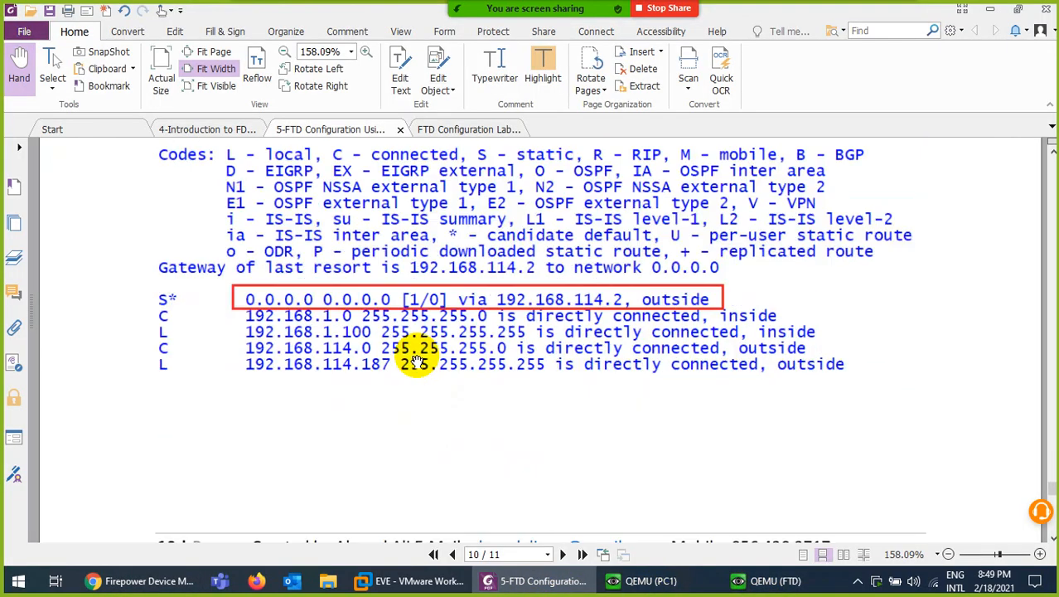
pyautogui.scroll(-12, 417, 362)
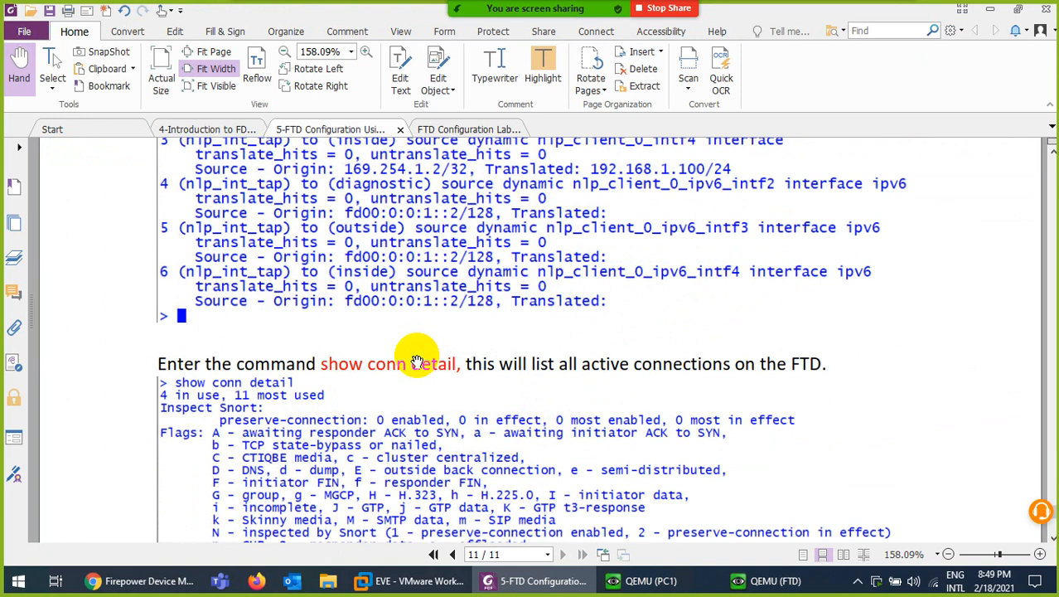
pyautogui.scroll(-3, 417, 363)
pyautogui.scroll(4, 419, 362)
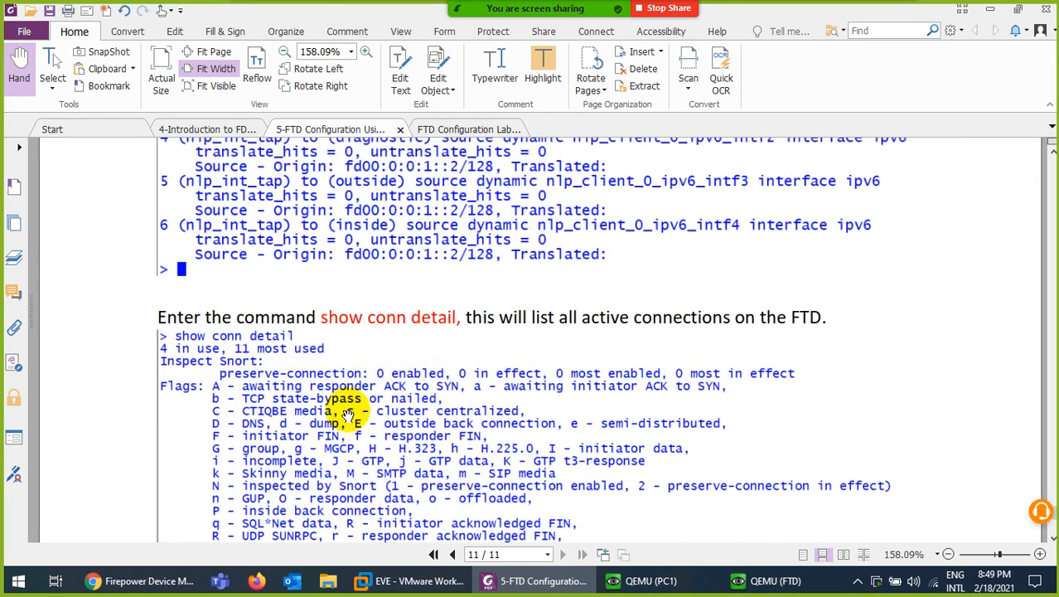
pyautogui.scroll(-1, 356, 398)
# Compare the FTD console output against the guide's show conn detail section
pyautogui.click(773, 582)
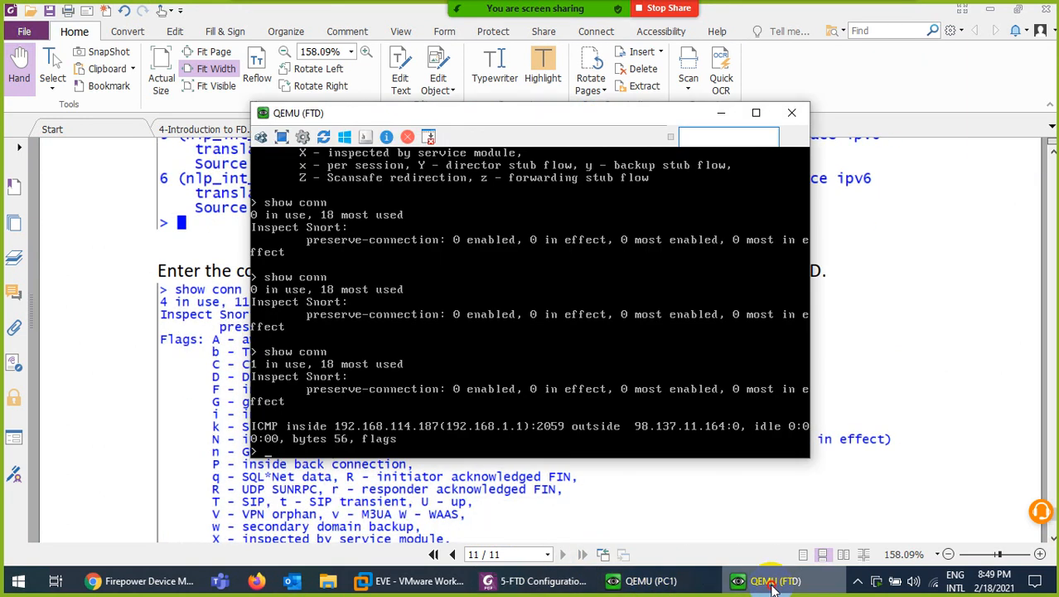
pyautogui.click(773, 585)
pyautogui.click(780, 584)
pyautogui.click(783, 584)
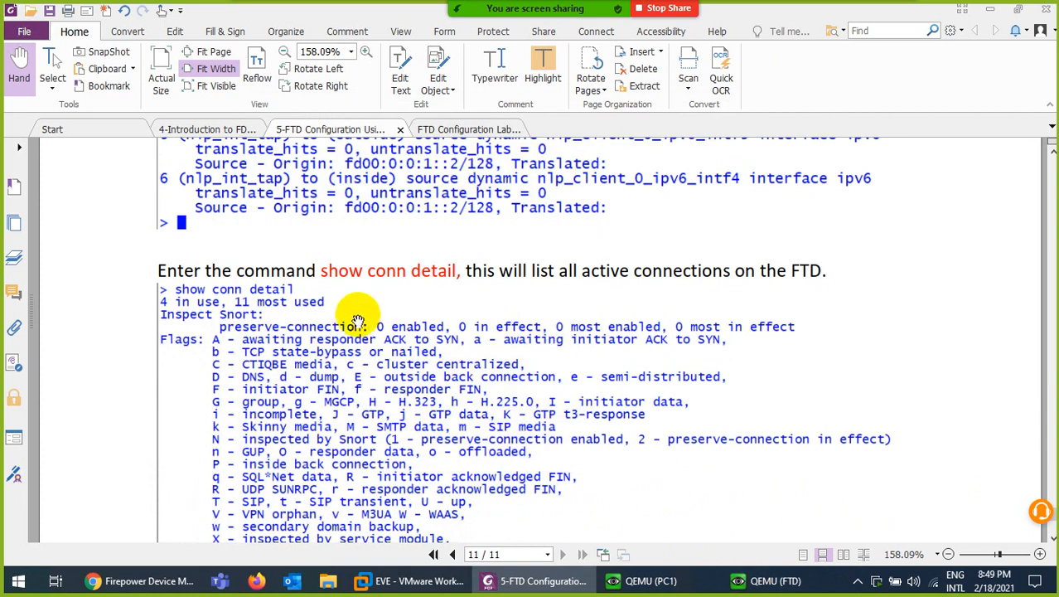
pyautogui.scroll(-7, 390, 388)
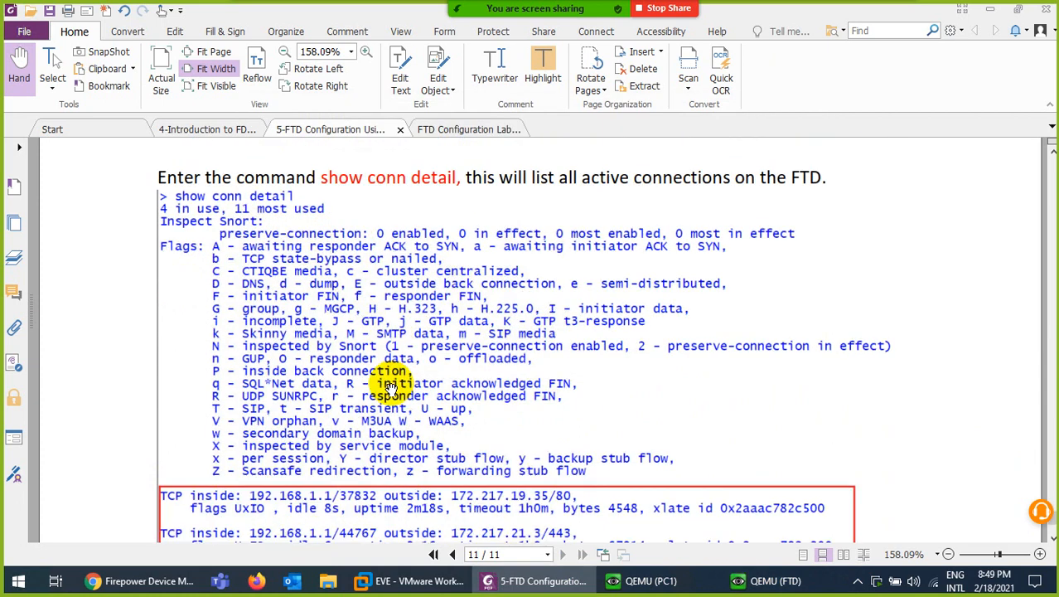
pyautogui.scroll(-2, 389, 388)
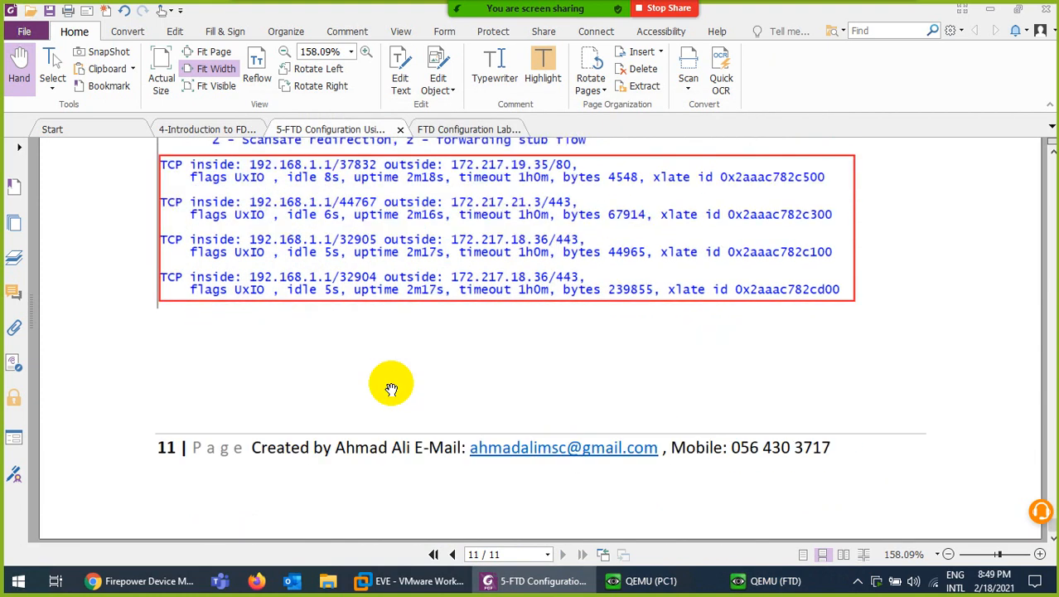
pyautogui.scroll(20, 390, 388)
pyautogui.scroll(10, 391, 415)
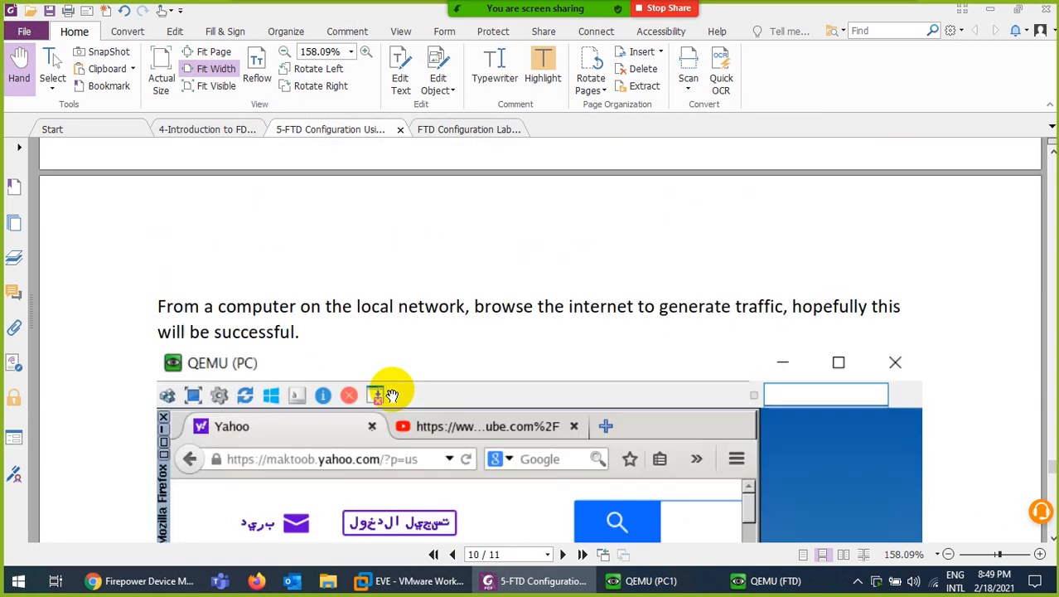
# Scroll the guide from page 8's NAT section back to the page-1 topology, then minimize the remote session
pyautogui.click(452, 555)
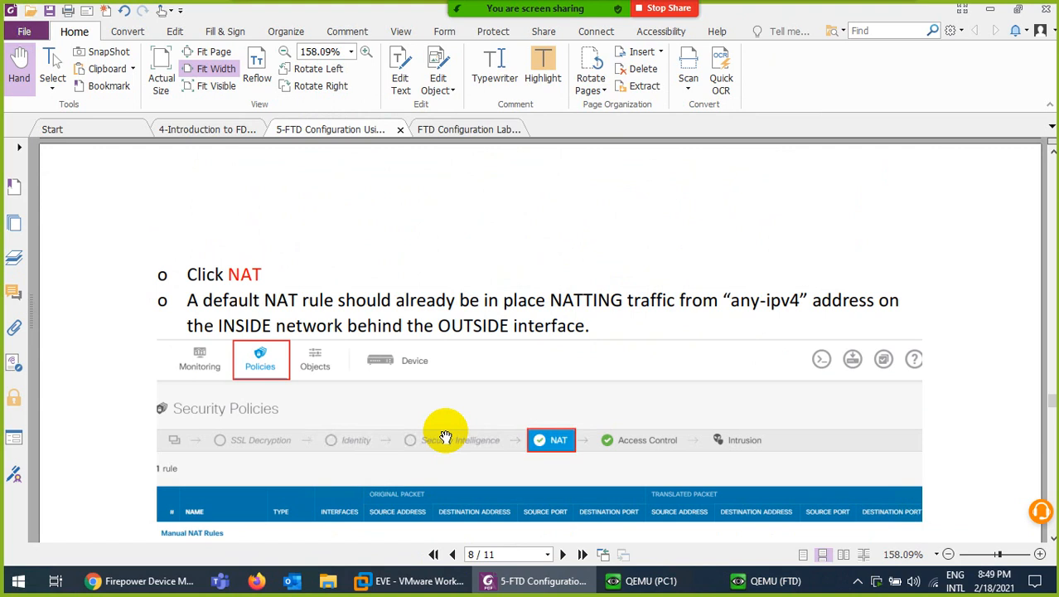
pyautogui.scroll(20, 445, 436)
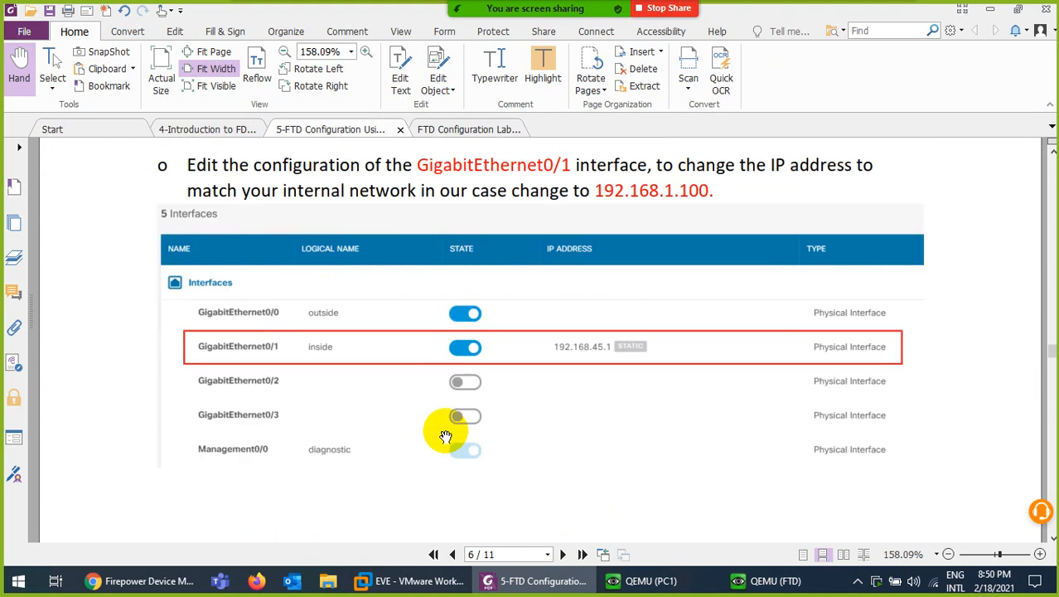
pyautogui.scroll(20, 445, 437)
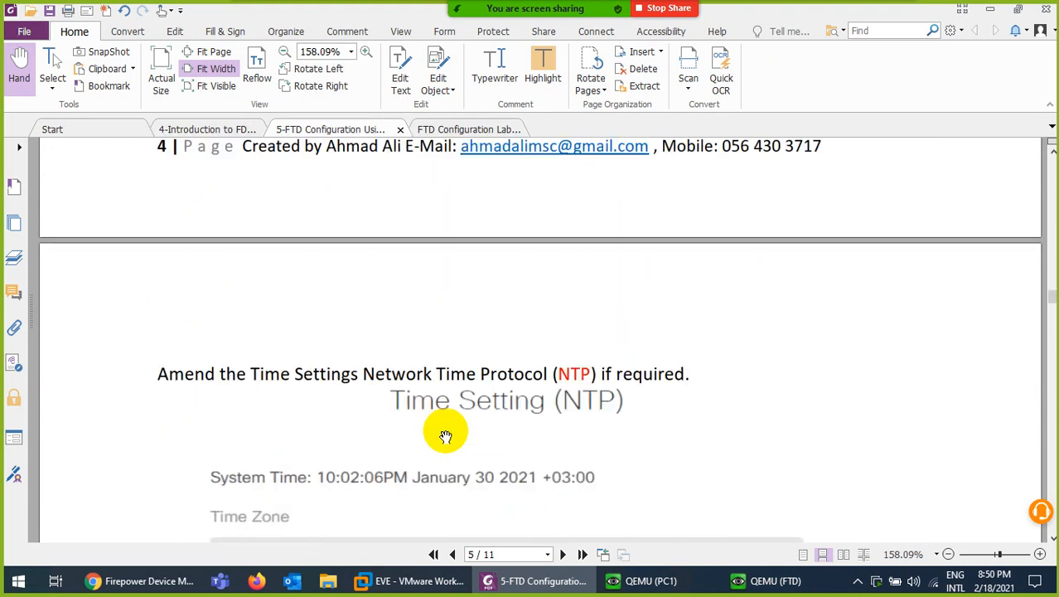
pyautogui.scroll(20, 445, 437)
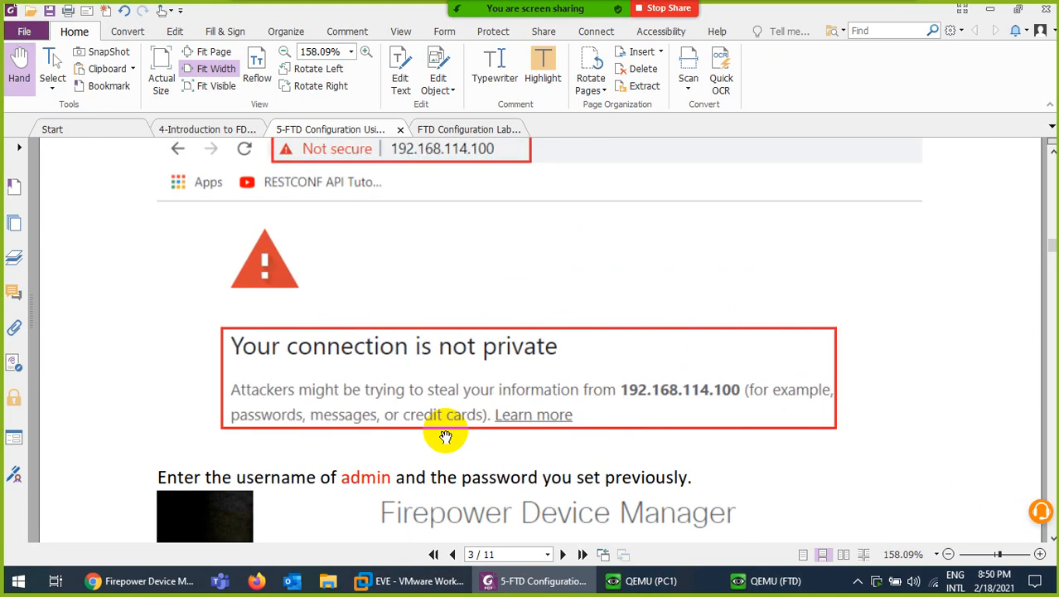
pyautogui.scroll(20, 445, 437)
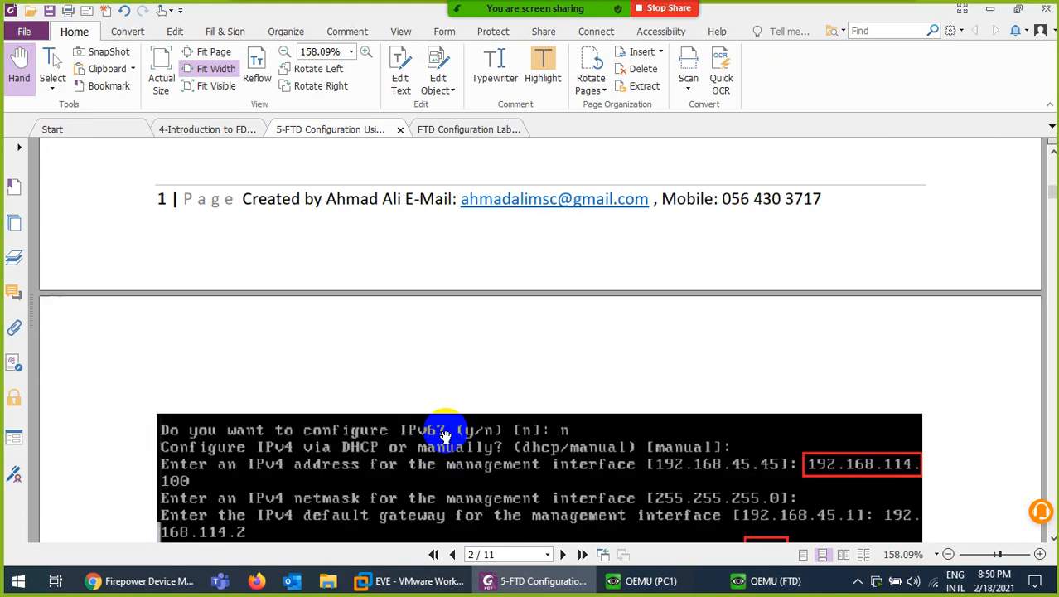
pyautogui.scroll(15, 445, 436)
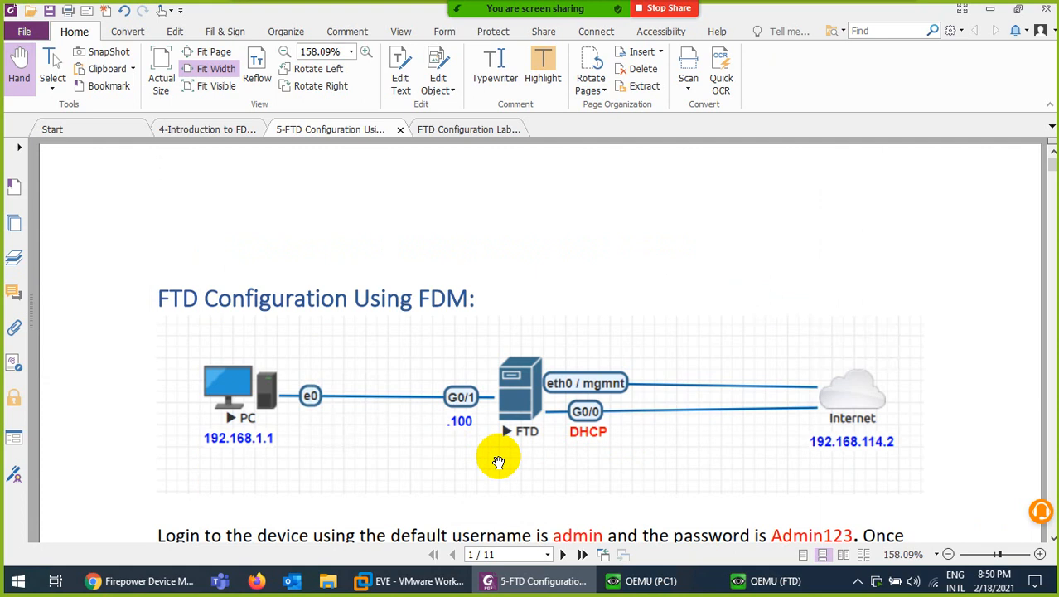
pyautogui.moveTo(860, 8)
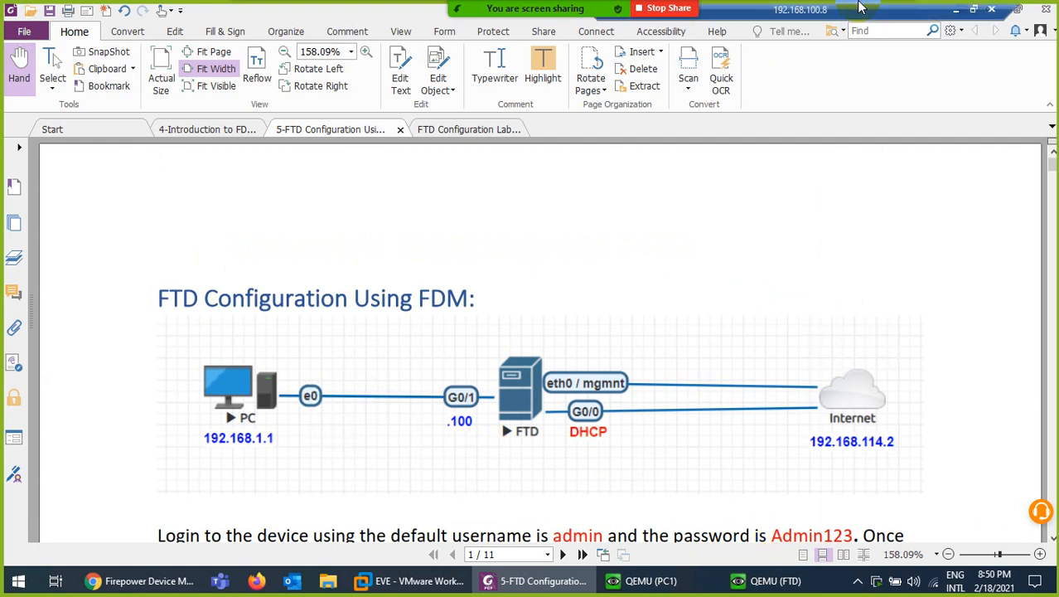
pyautogui.click(957, 11)
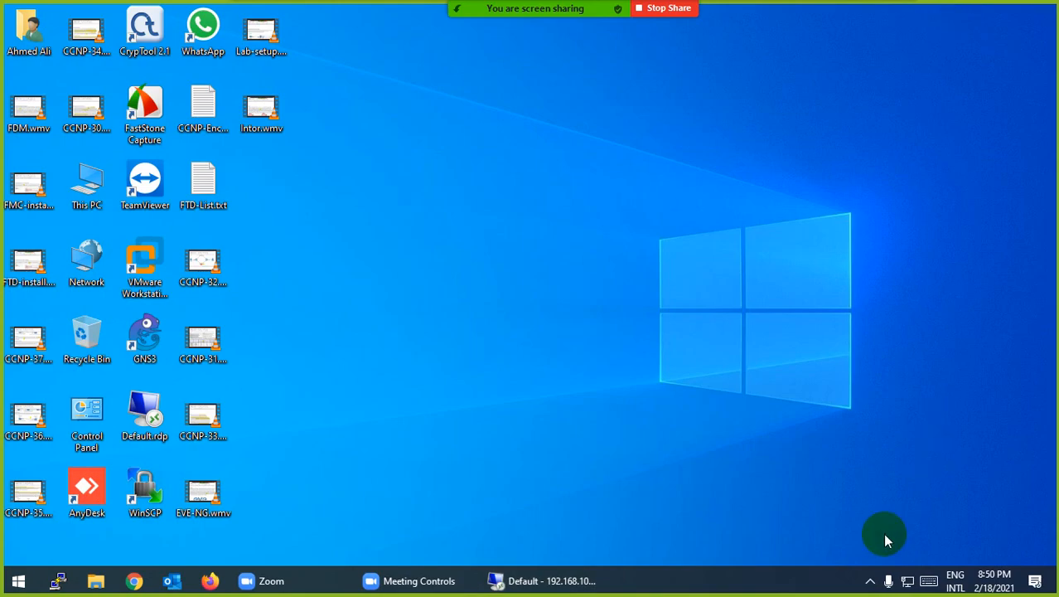